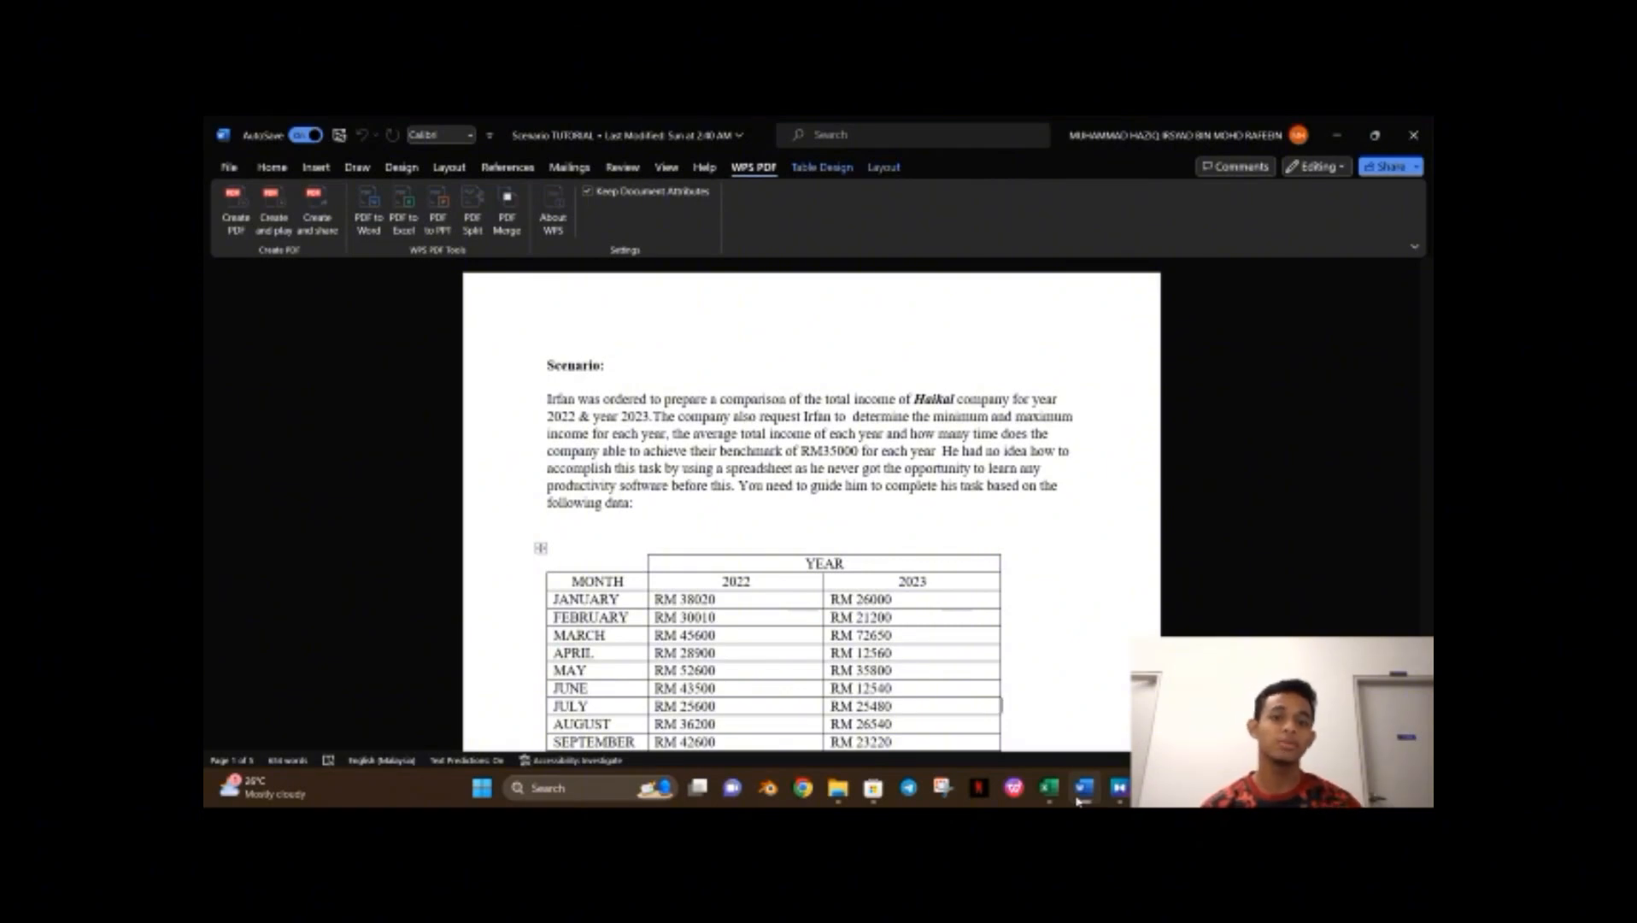
Switch to Excel and create a new blank workbook.
{"action": "left_click", "coordinate": [1049, 786]}
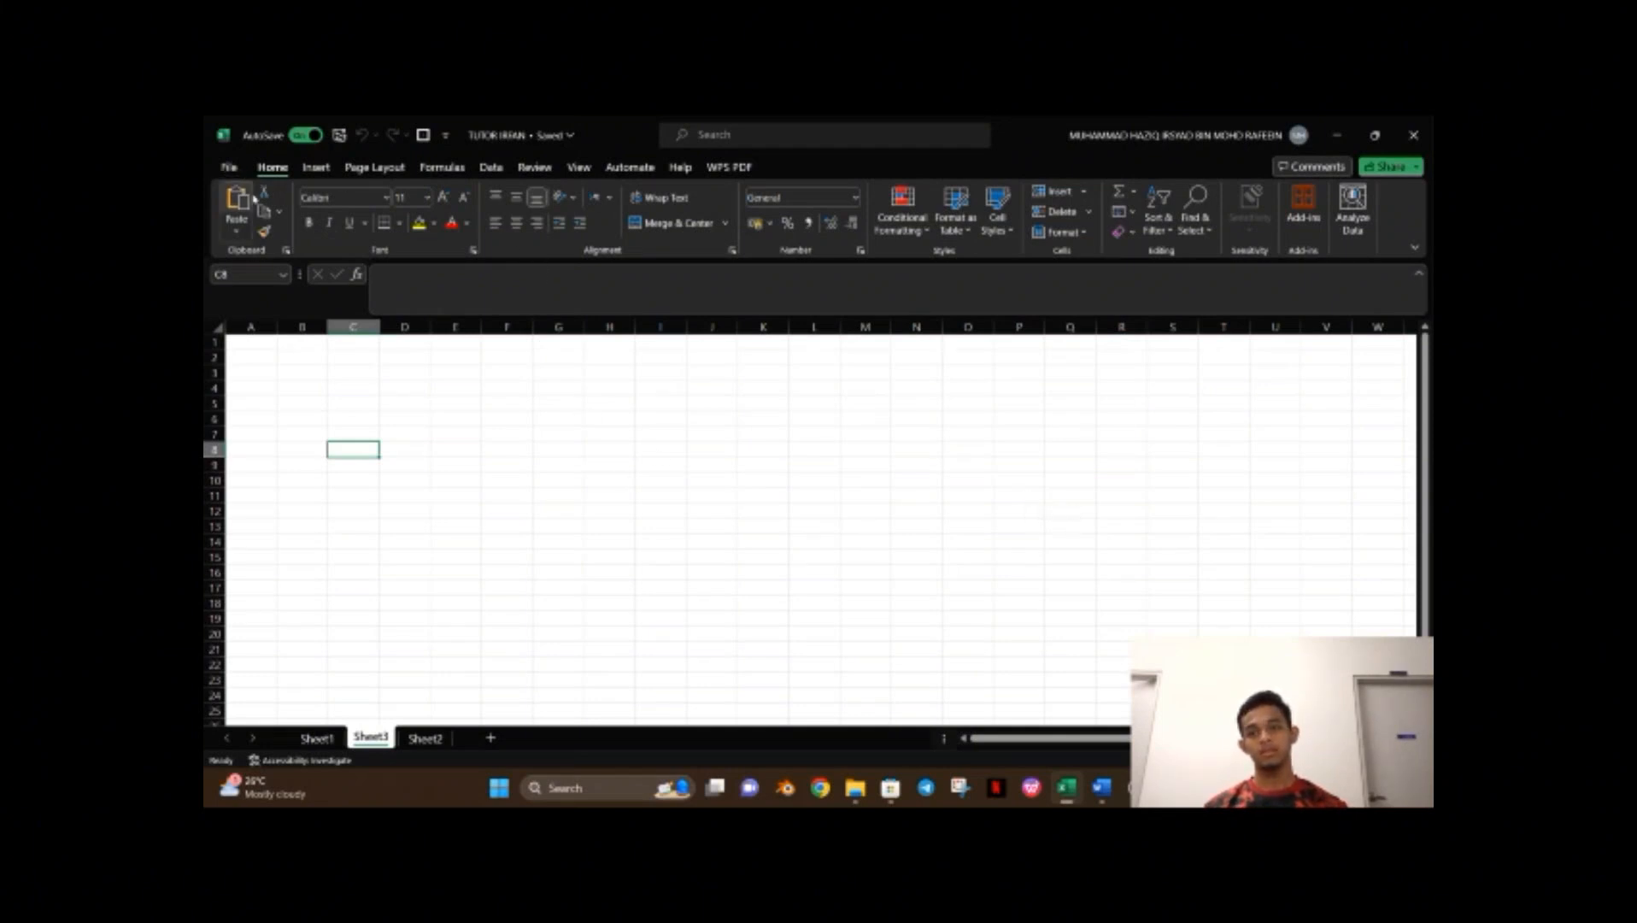
{"action": "left_click", "coordinate": [229, 167]}
{"action": "left_click", "coordinate": [275, 247]}
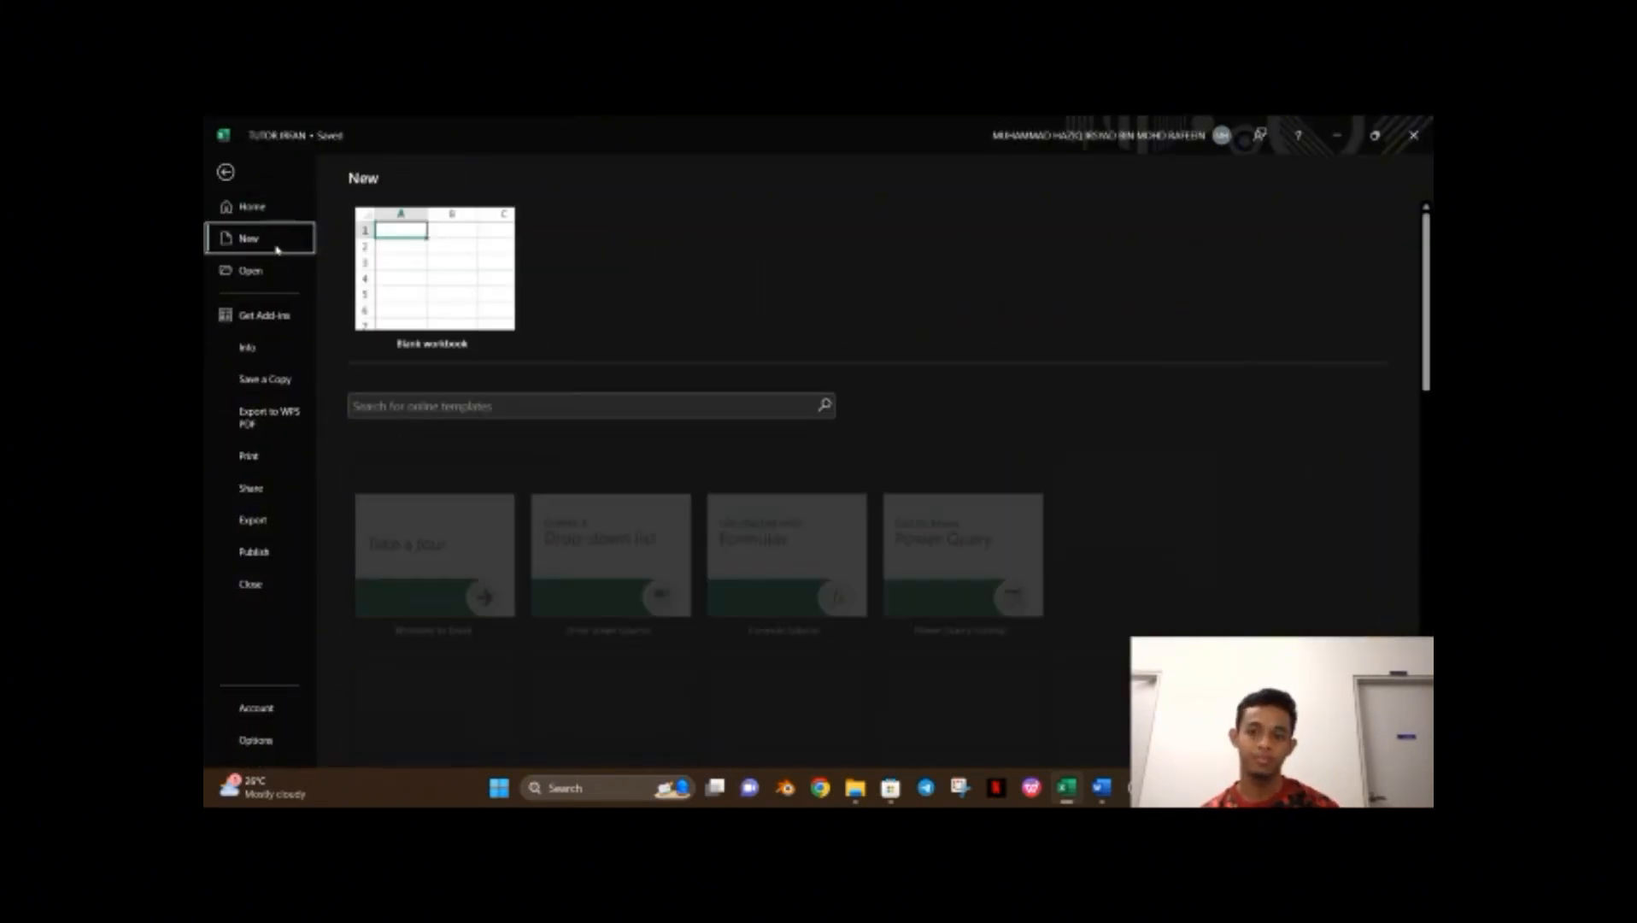
{"action": "left_click", "coordinate": [397, 281]}
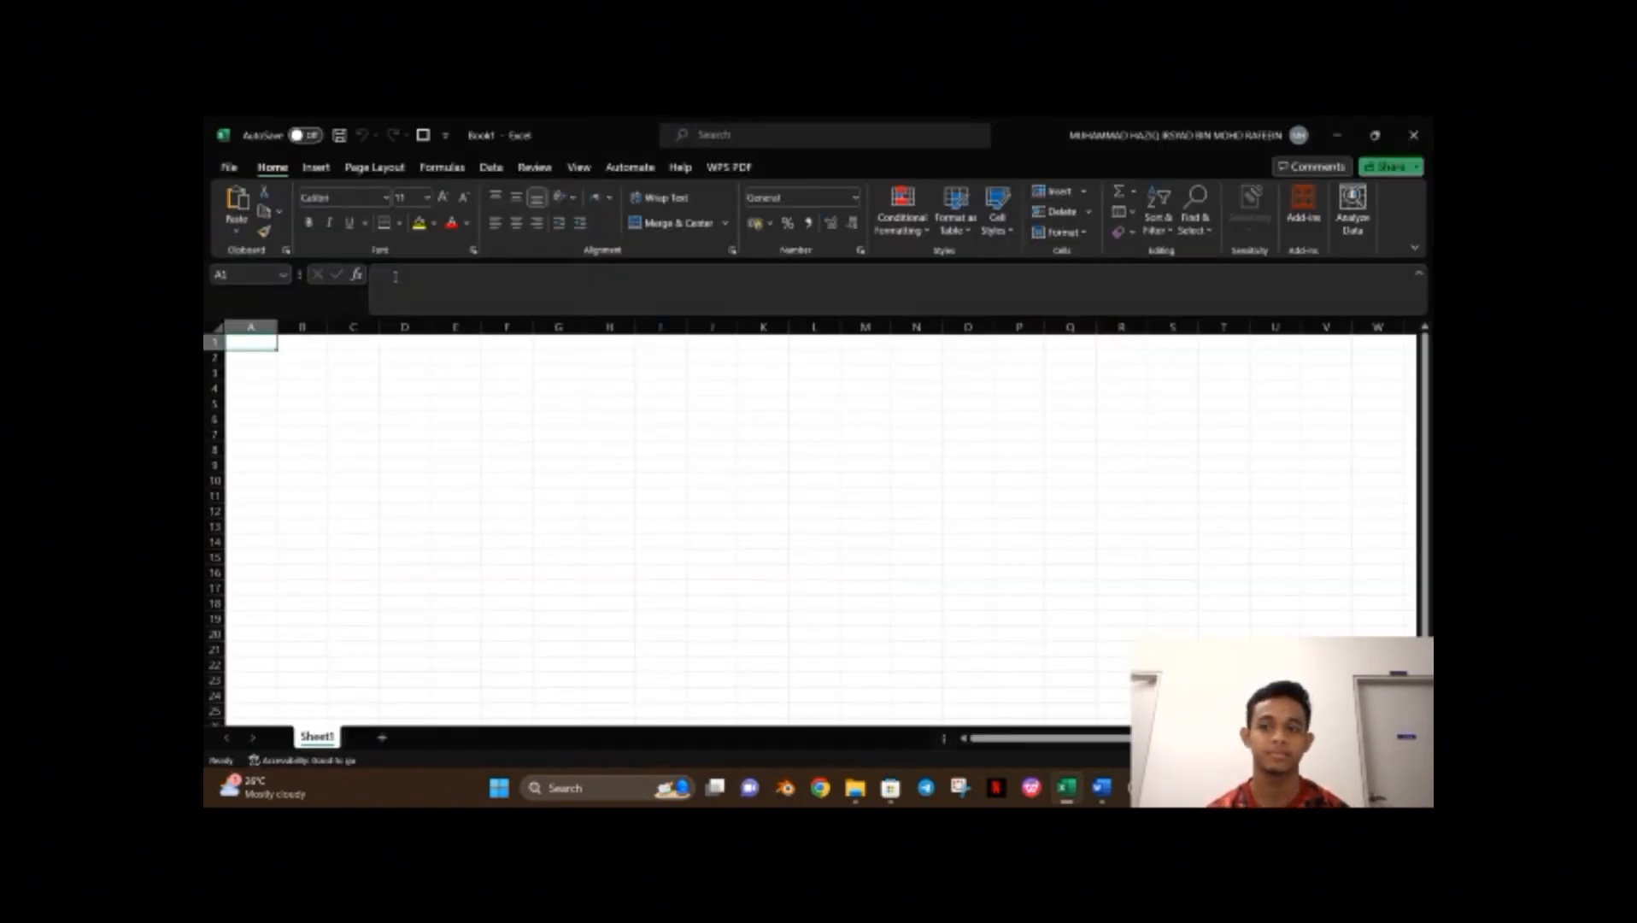
Save the new workbook as TUTORIAL IRFAN.
{"action": "left_click", "coordinate": [230, 168]}
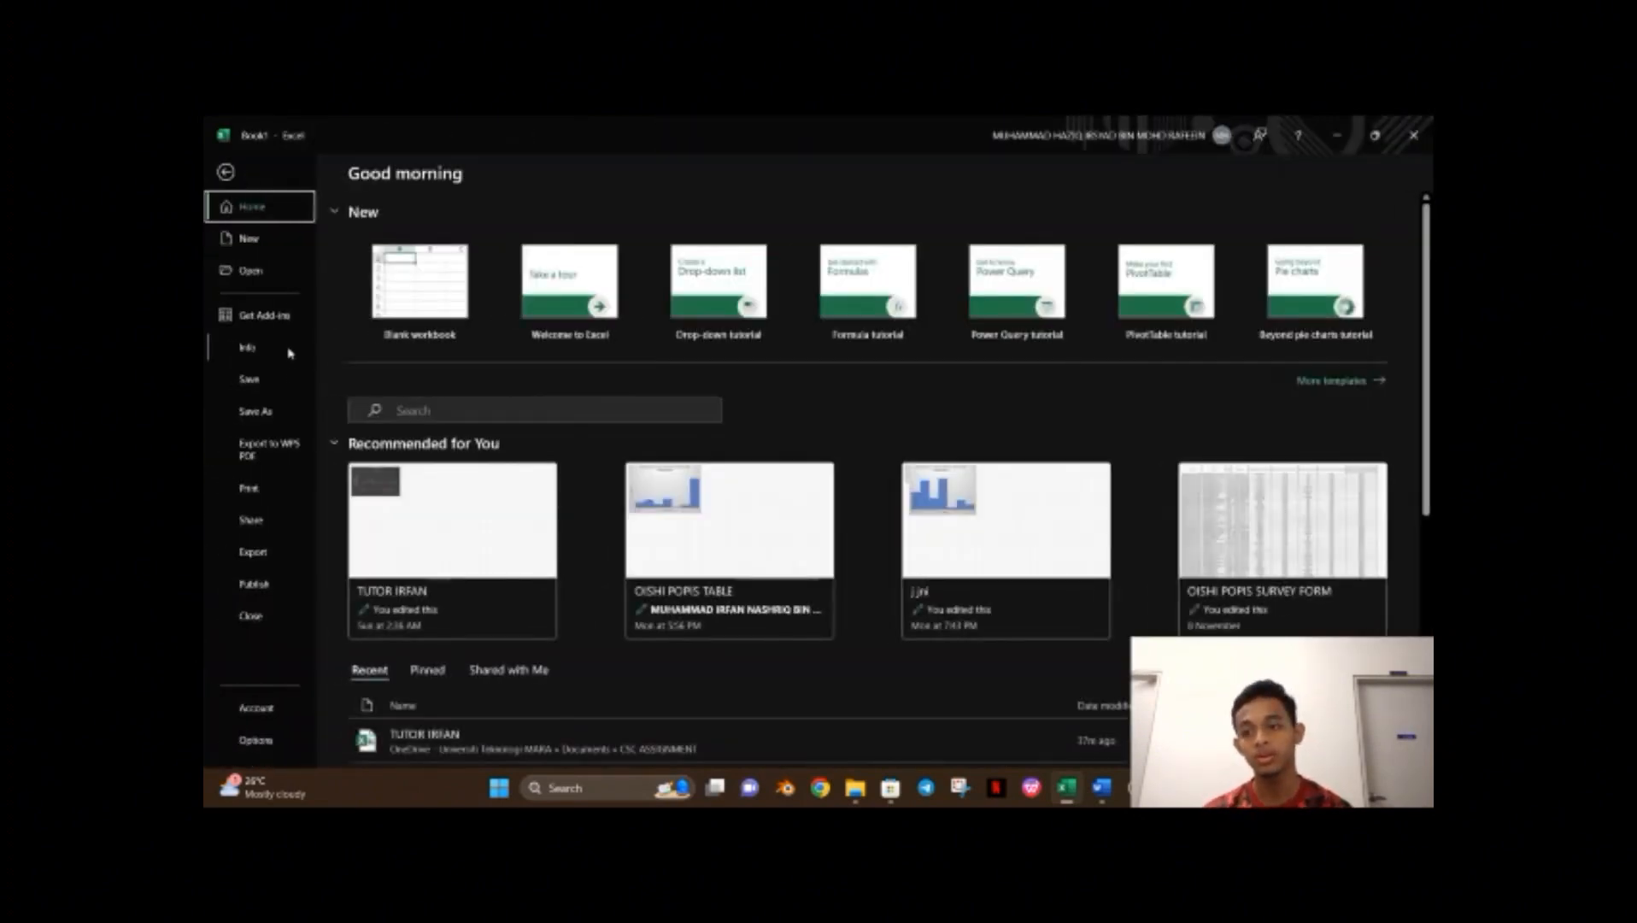
{"action": "left_click", "coordinate": [283, 412]}
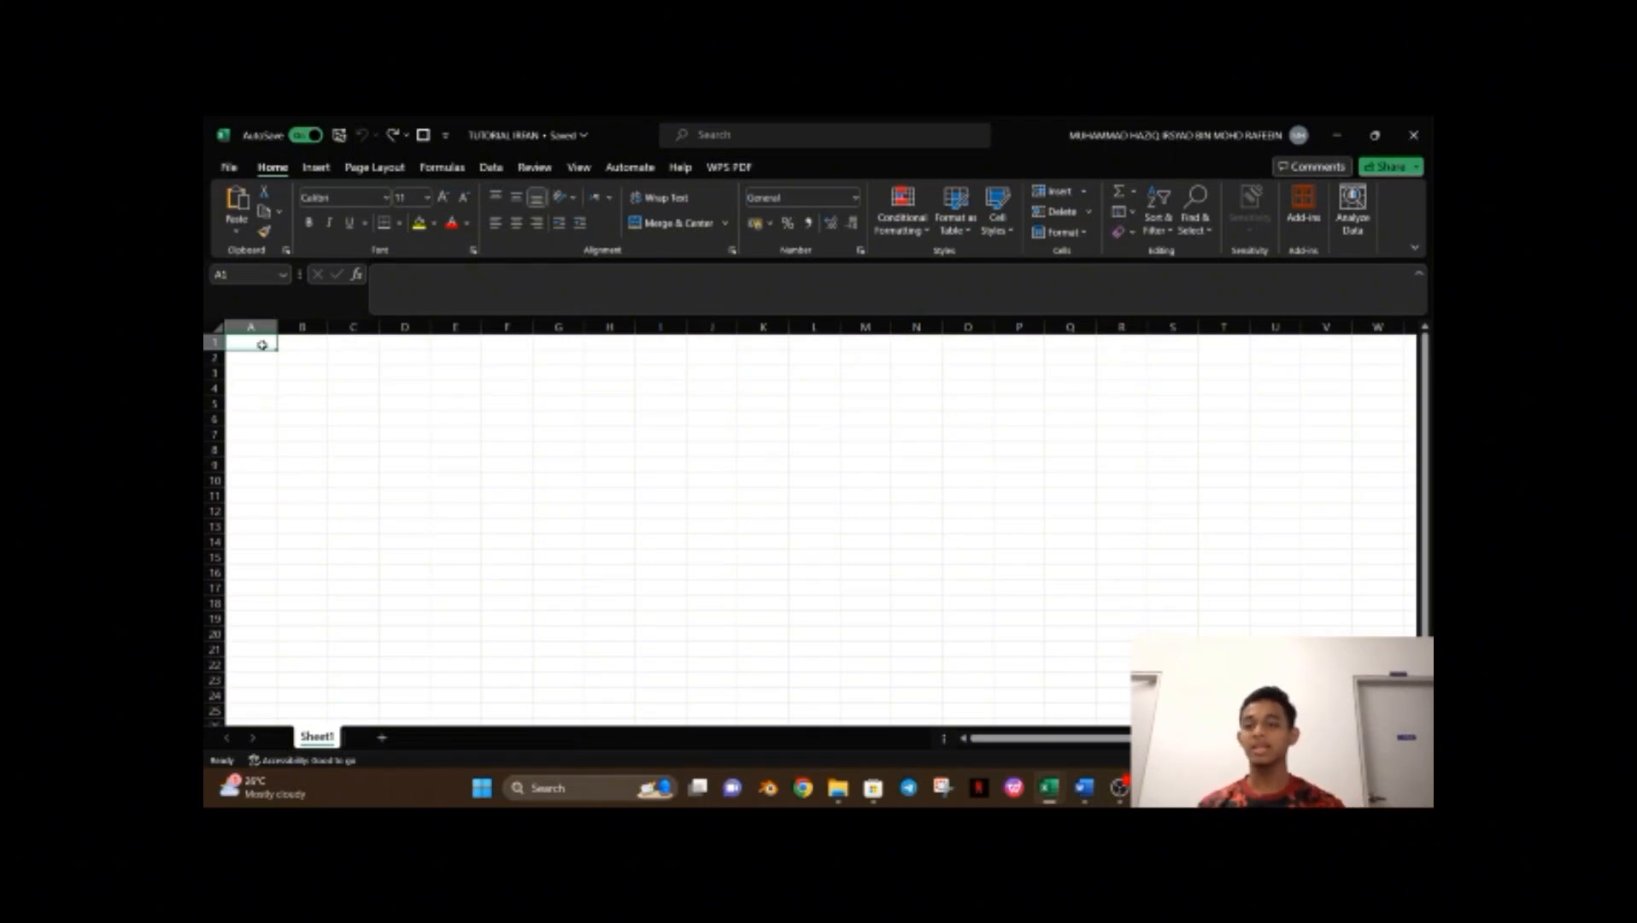
Enter the title HAIKAL COMPANY in cell A1 and make it bold.
{"action": "type", "text": "HAIKAL COMPANY"}
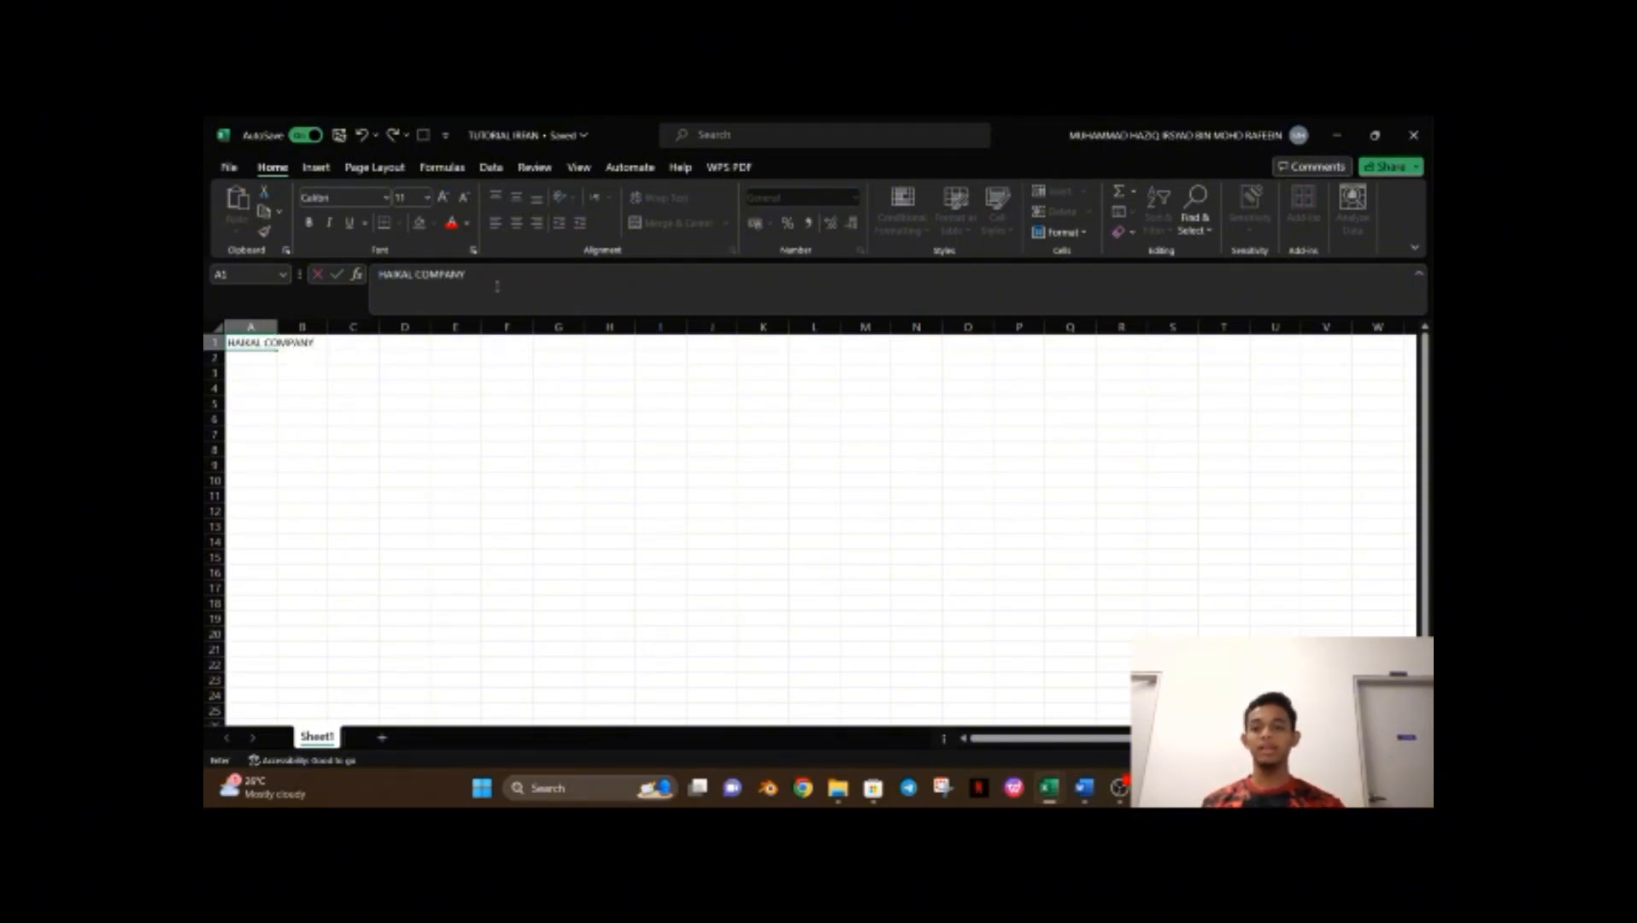
{"action": "left_click_drag", "start_coordinate": [467, 275], "coordinate": [378, 274]}
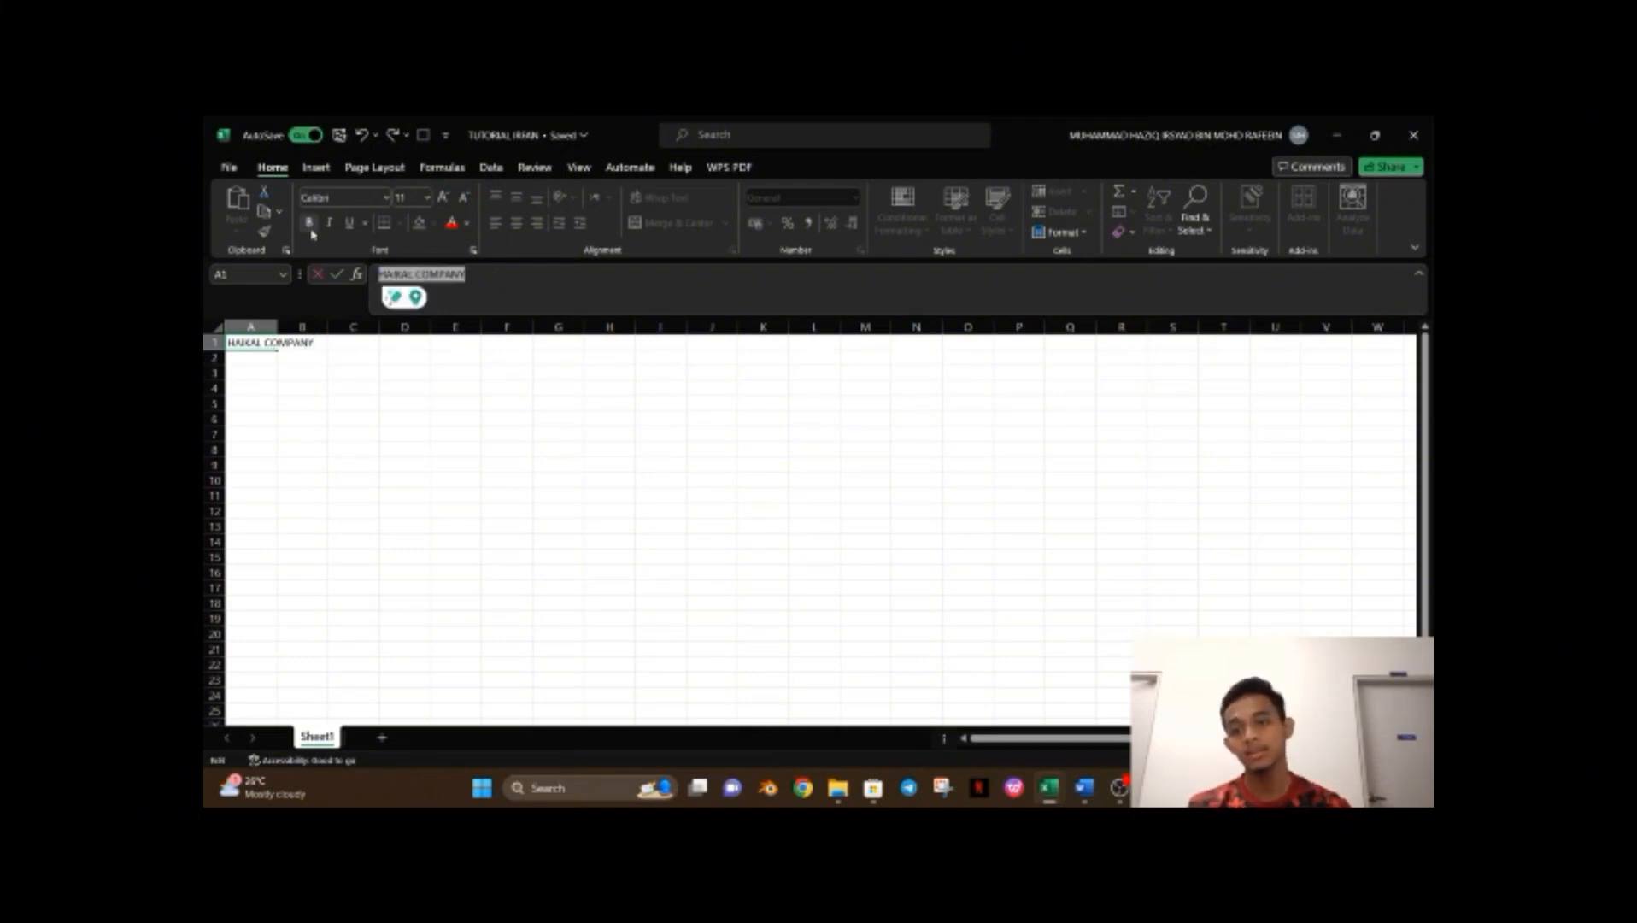
{"action": "left_click", "coordinate": [312, 232]}
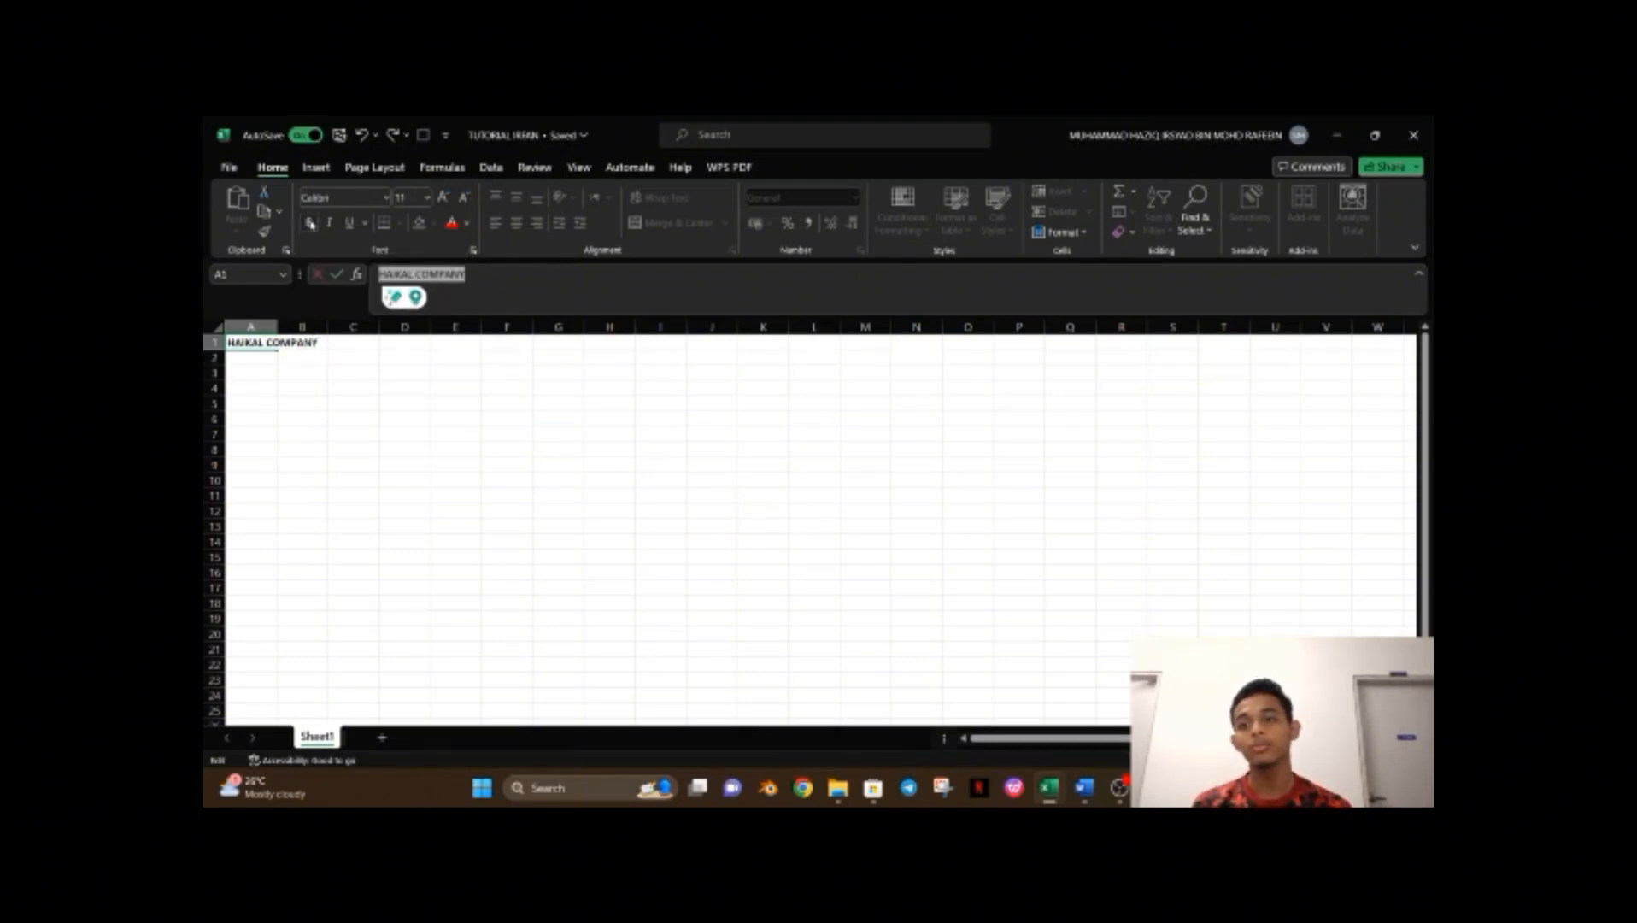
{"action": "left_click", "coordinate": [309, 223]}
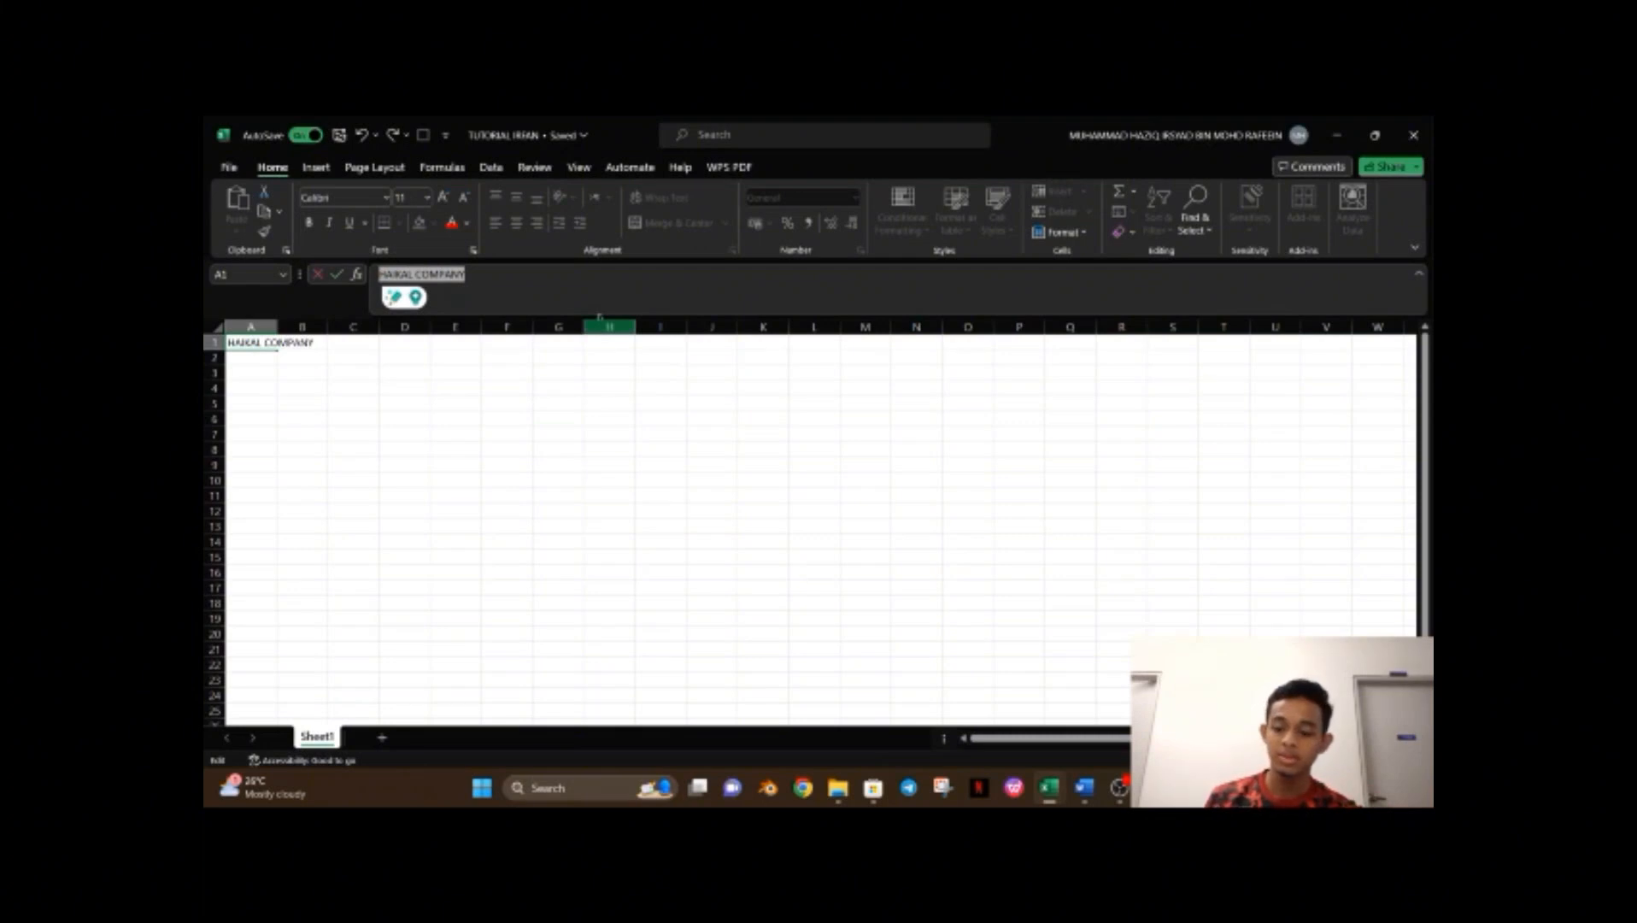
{"action": "key", "text": "ctrl+b"}
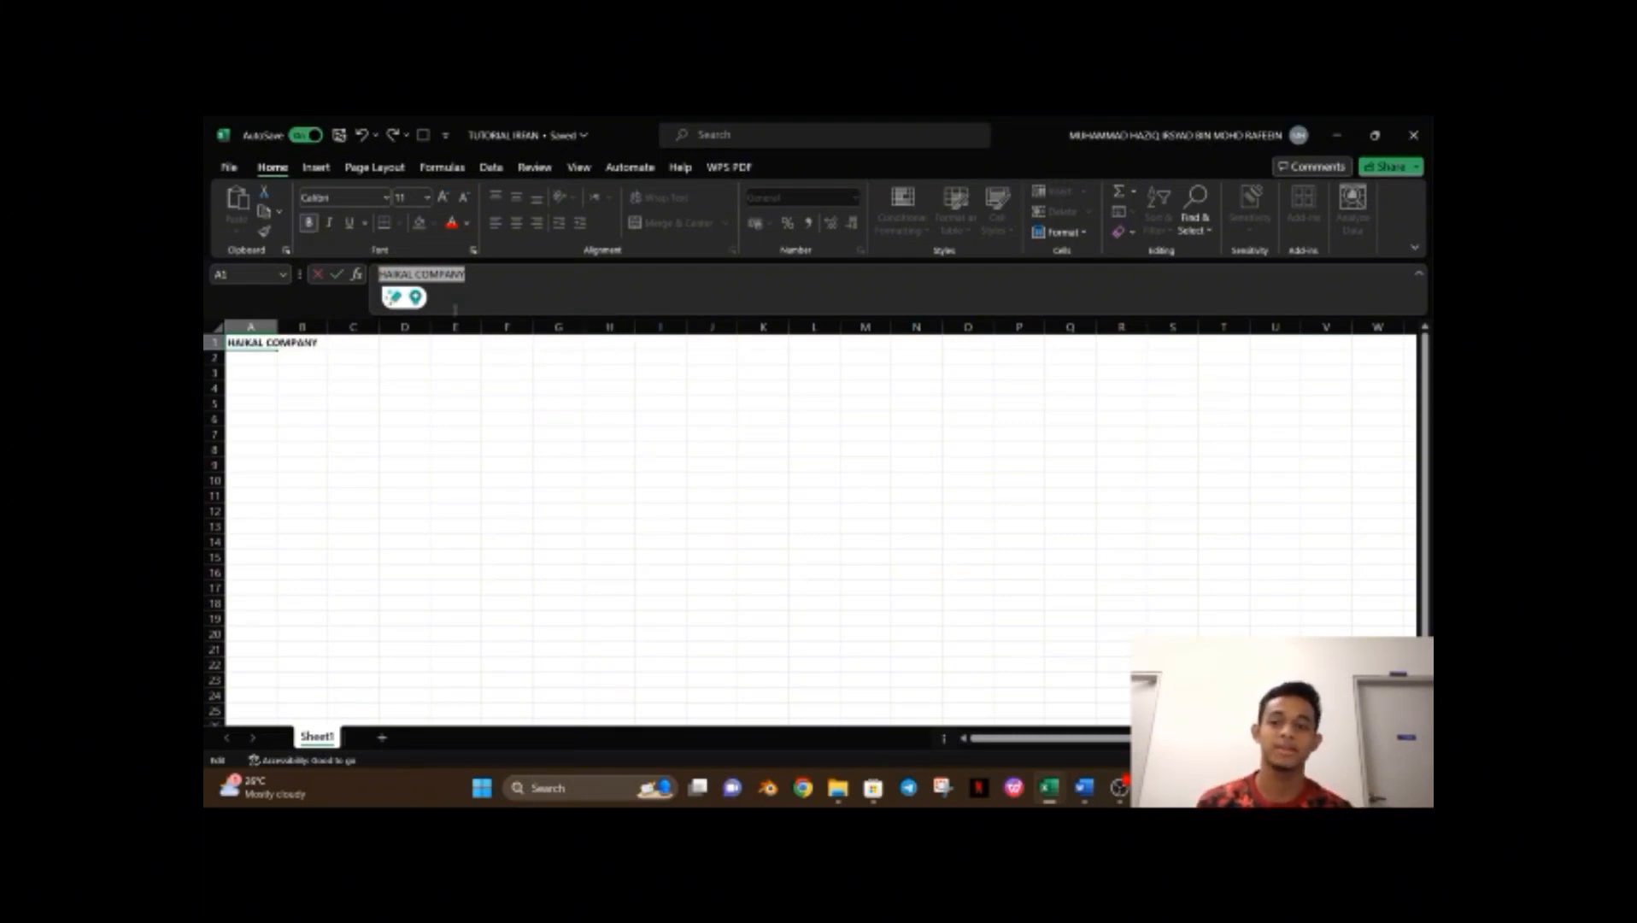
Merge and center the title across cells A1 to D1.
{"action": "left_click", "coordinate": [256, 346]}
{"action": "left_click_drag", "start_coordinate": [260, 342], "coordinate": [402, 337]}
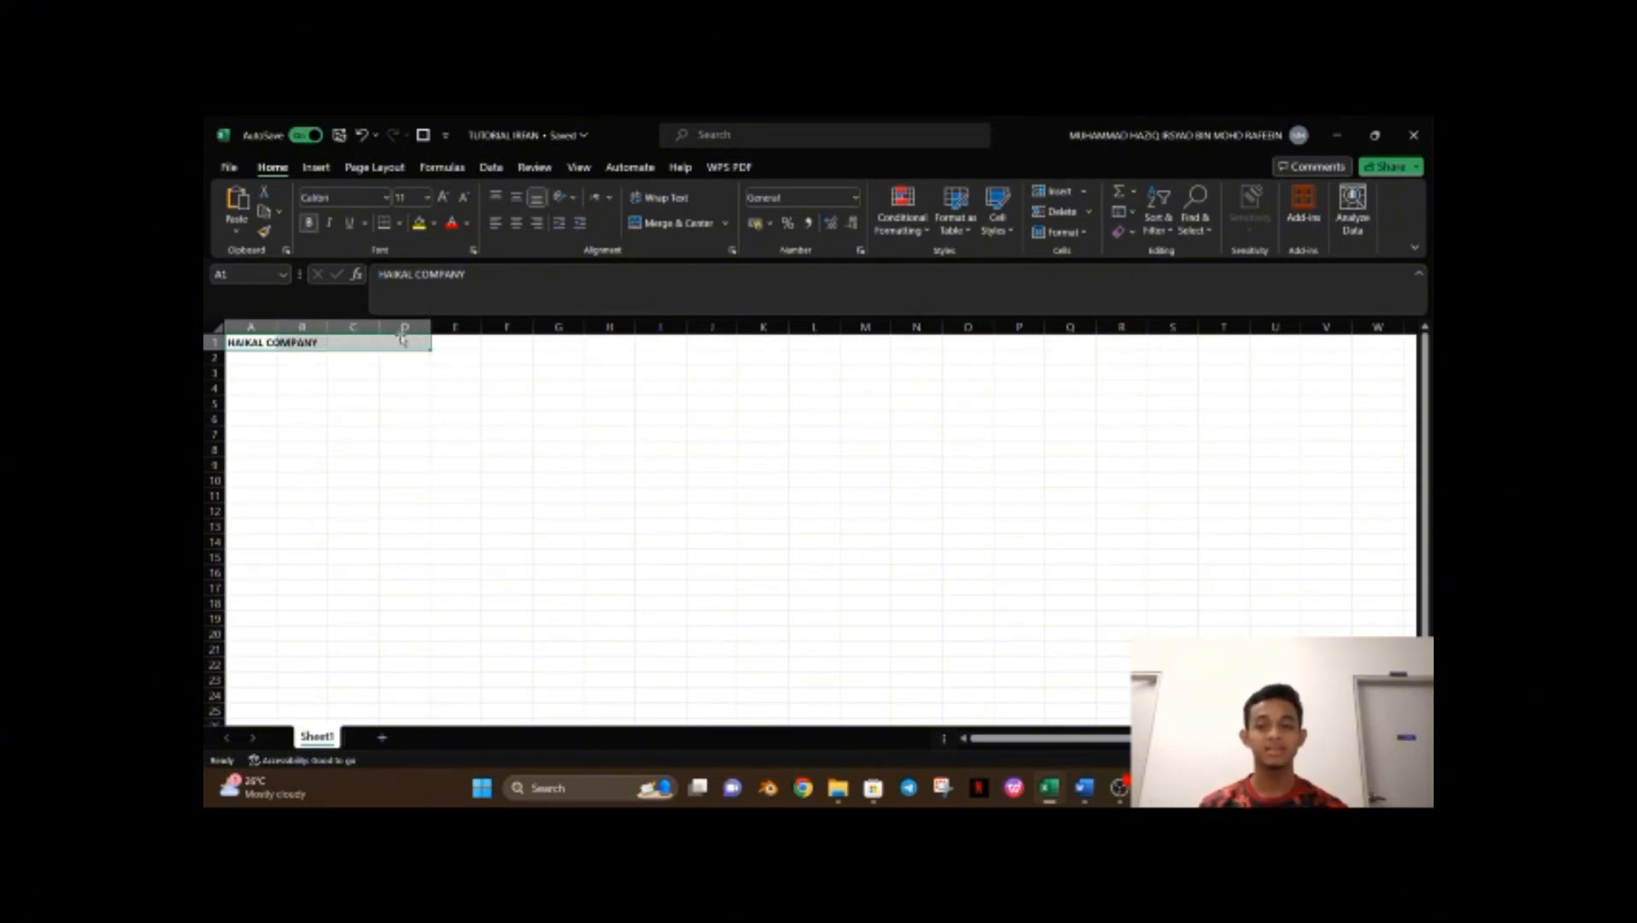
{"action": "left_click", "coordinate": [679, 227]}
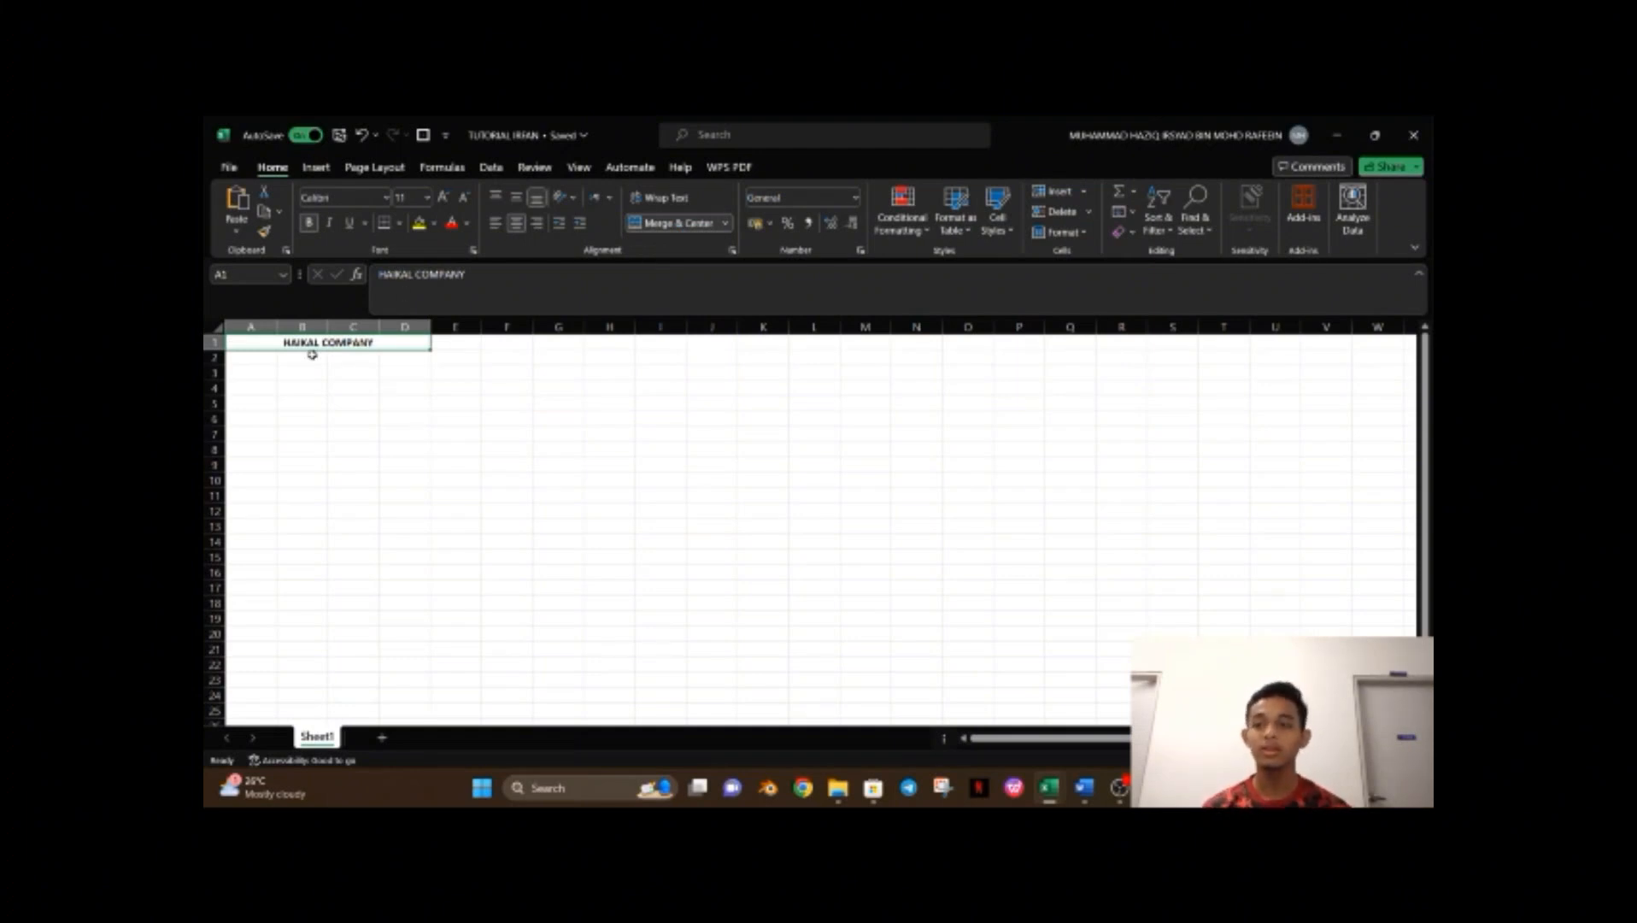
Enter YEAR in B2 and merge and center it across B2 and C2.
{"action": "left_click", "coordinate": [312, 354]}
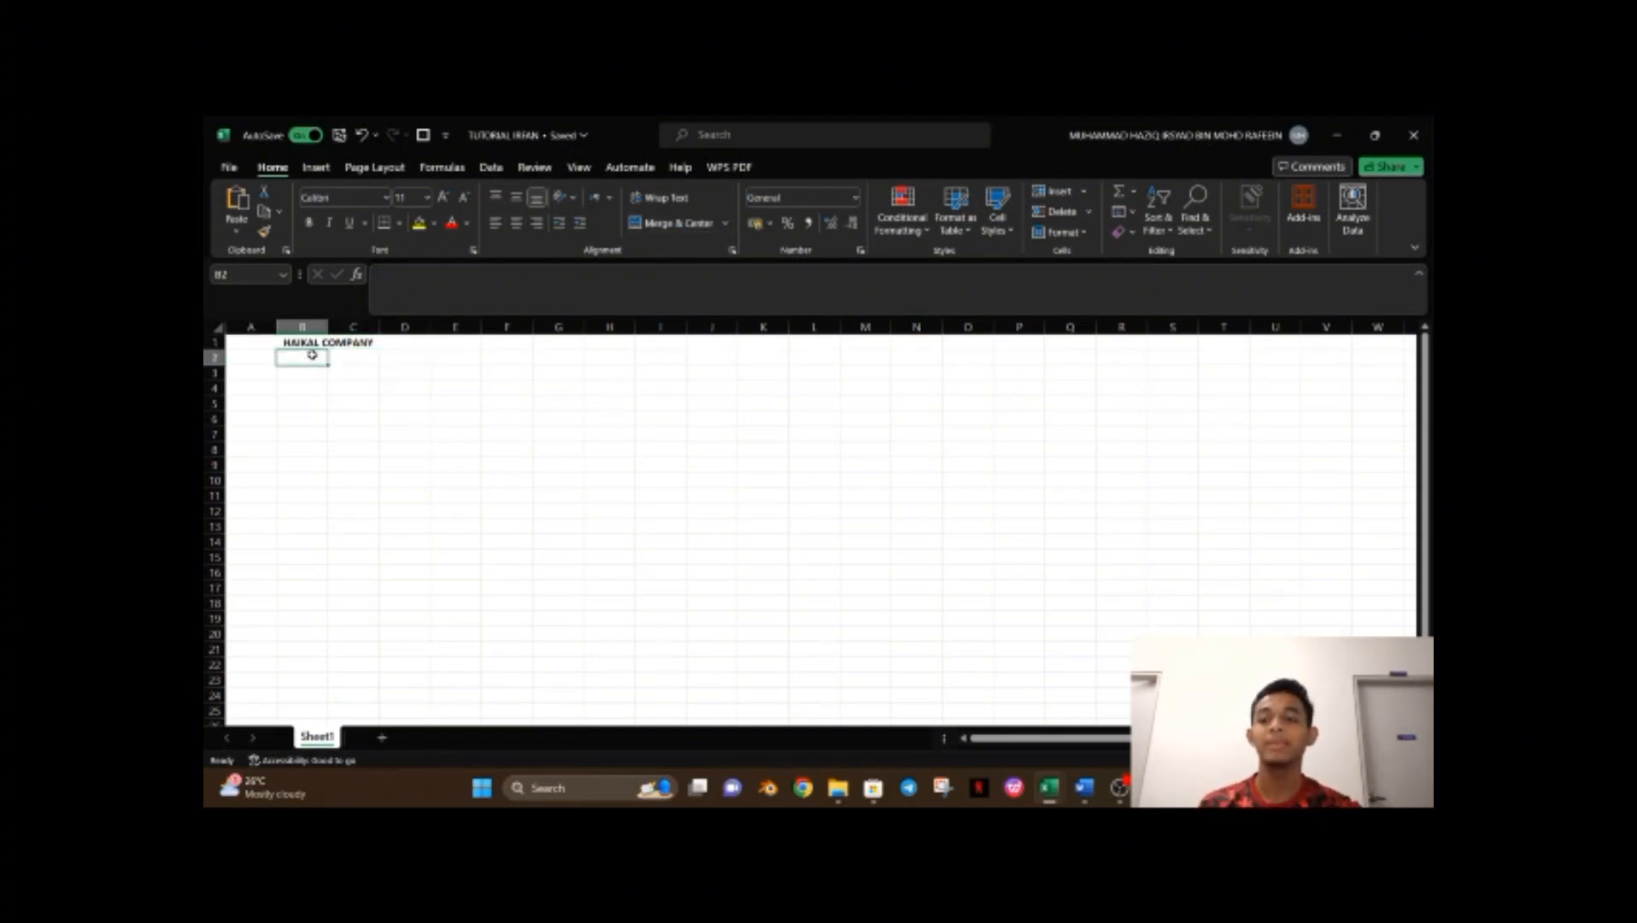
{"action": "type", "text": "YEAR"}
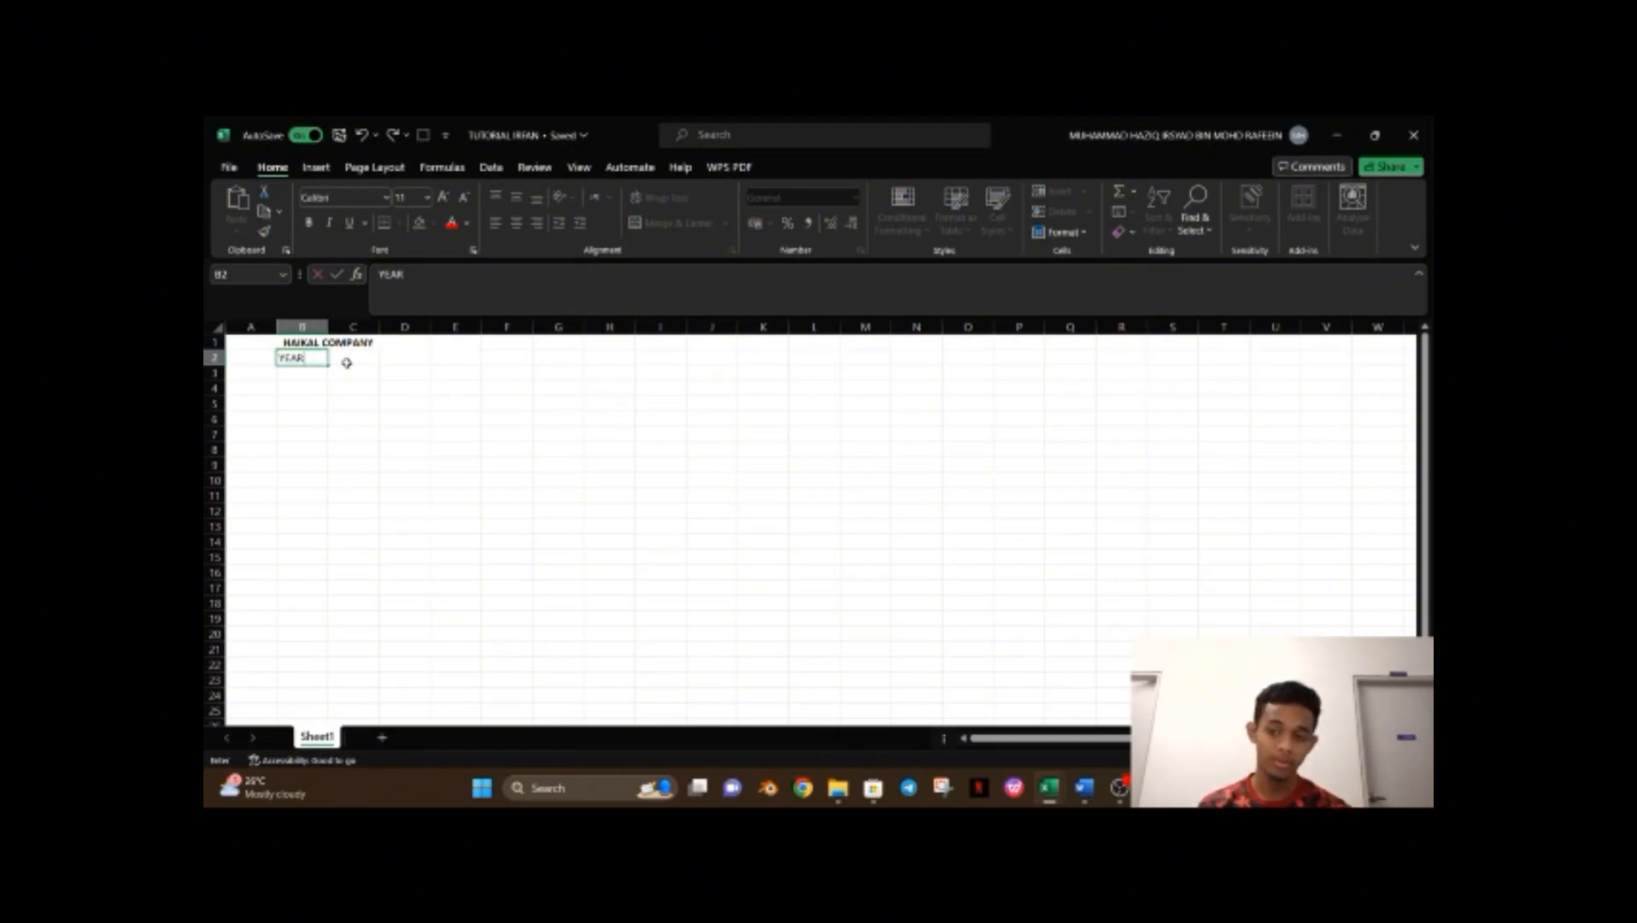
{"action": "key", "text": "Return"}
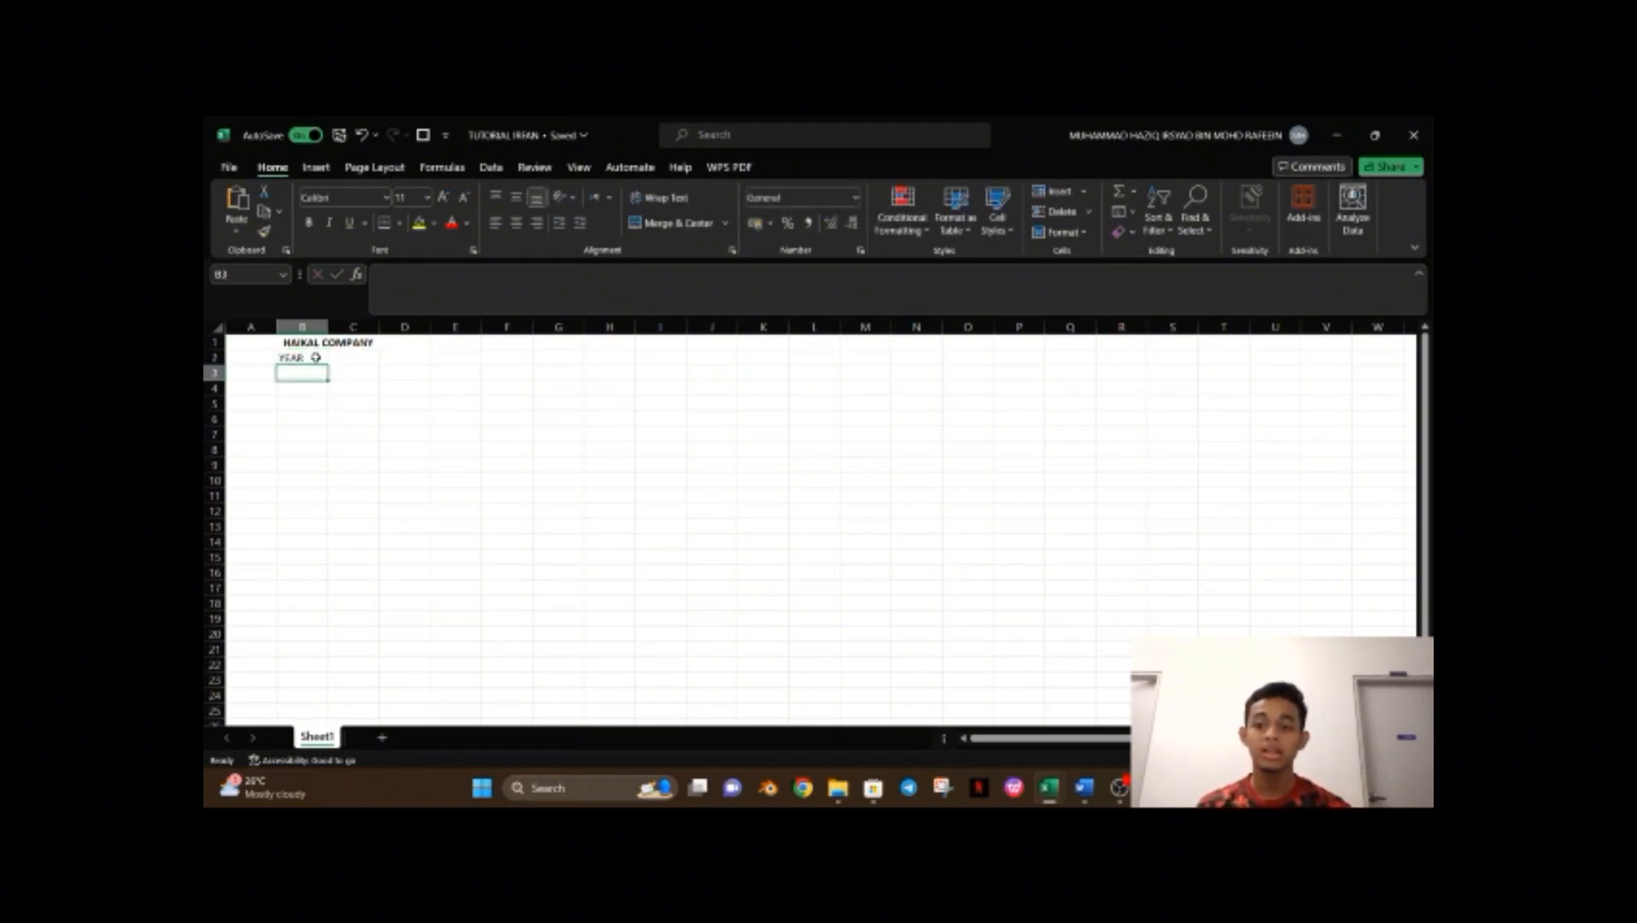
{"action": "left_click_drag", "start_coordinate": [315, 357], "coordinate": [363, 358]}
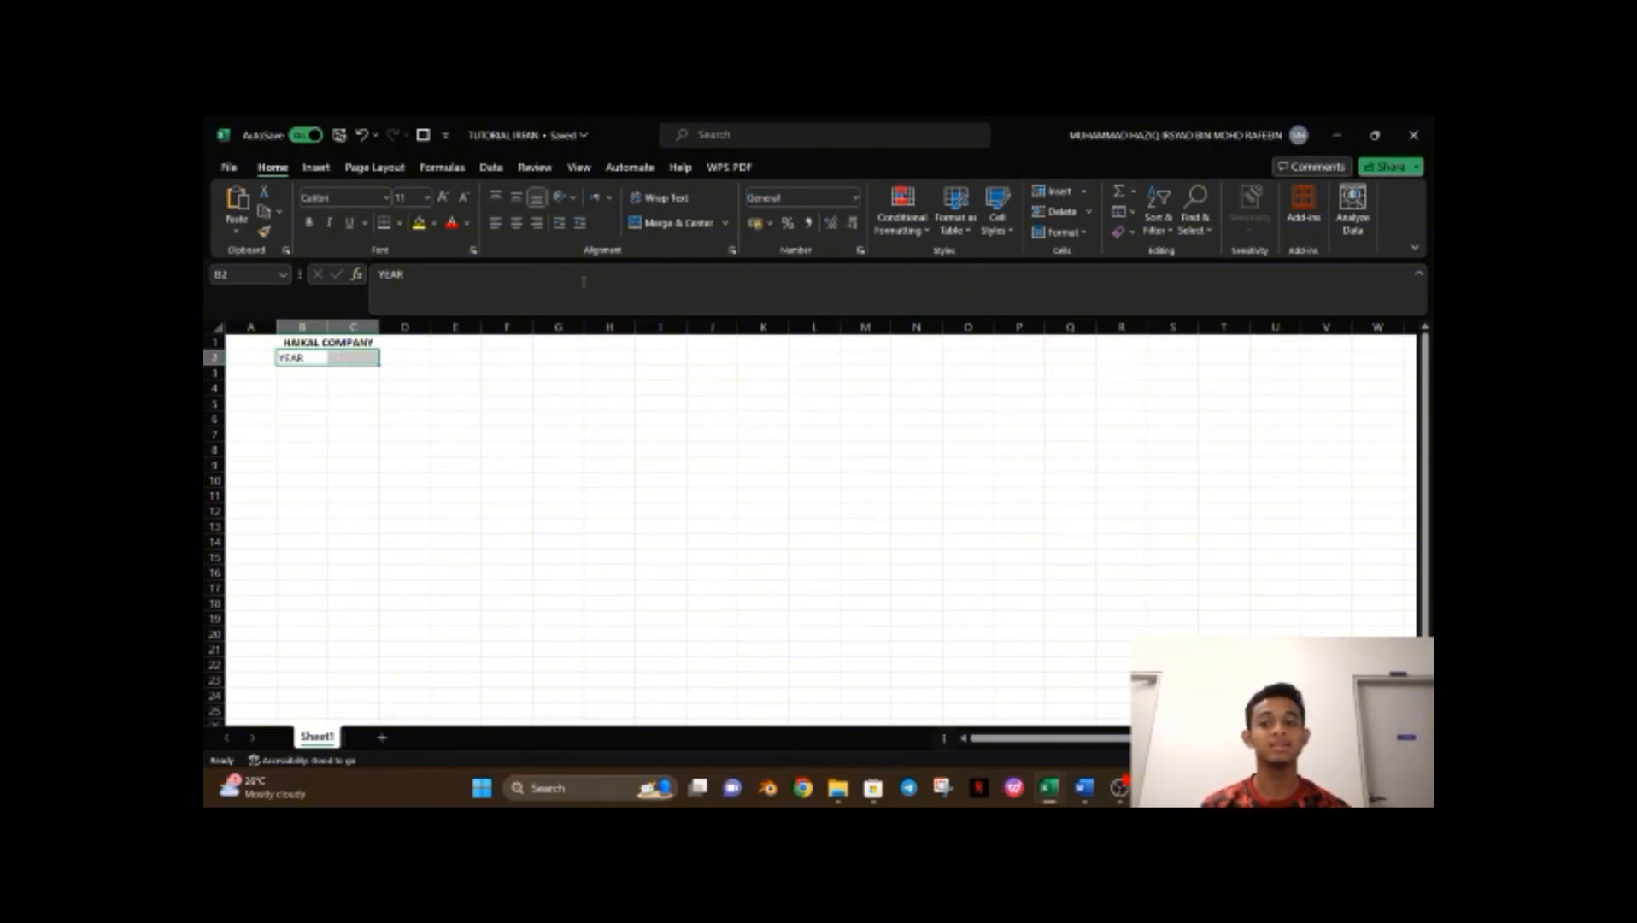
{"action": "left_click", "coordinate": [696, 229]}
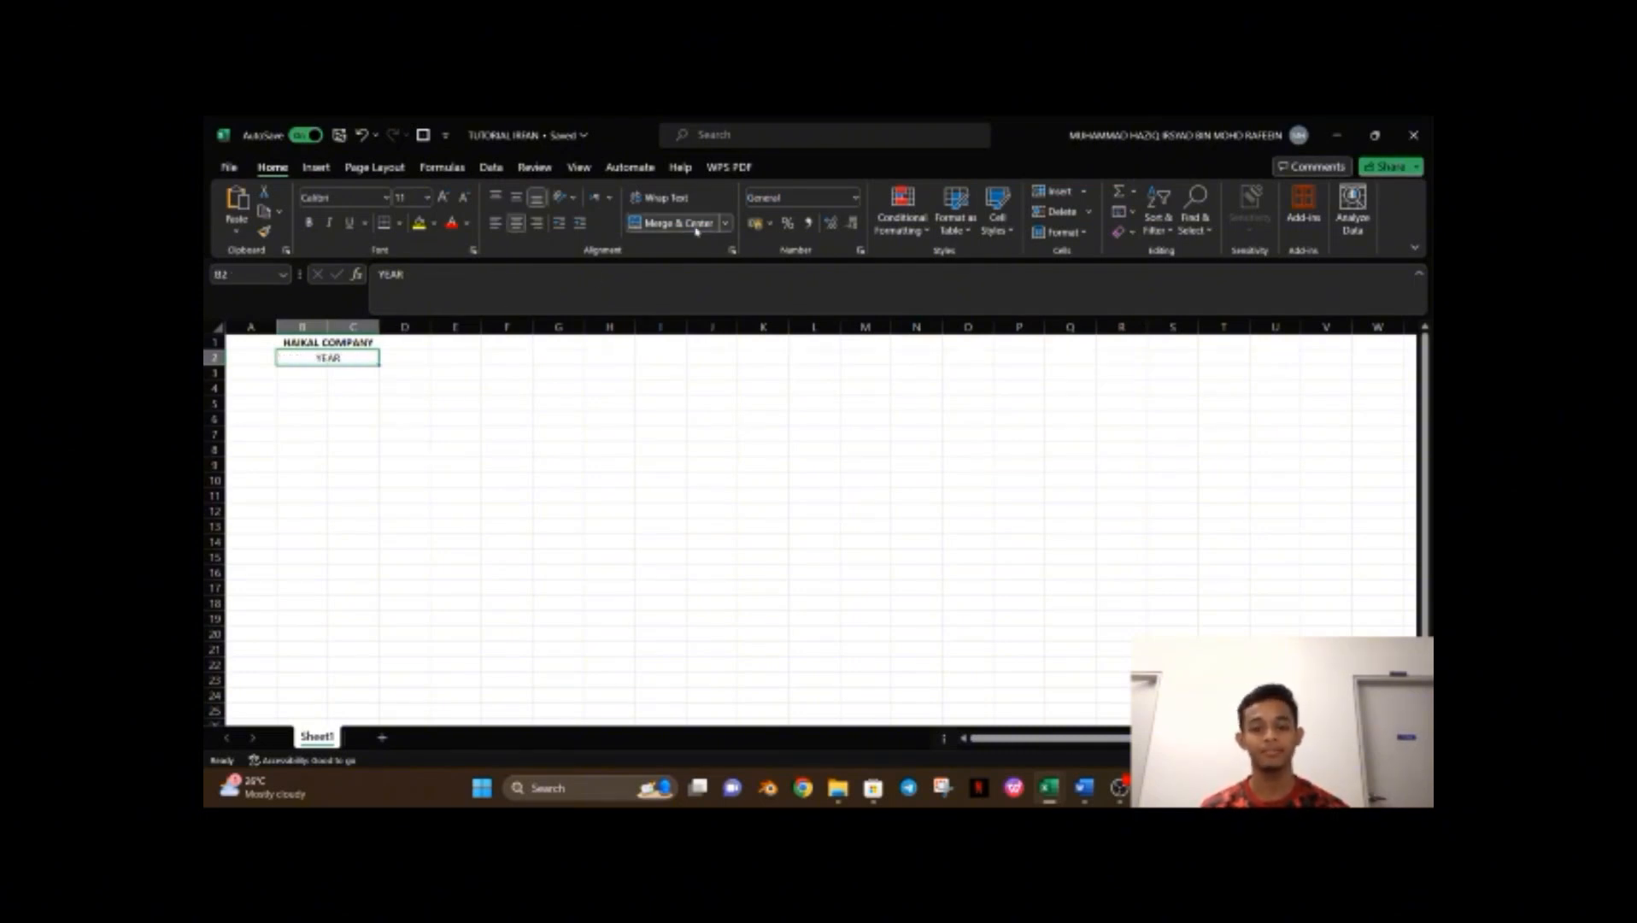
Enter the column heading MONTH in cell A3.
{"action": "left_click", "coordinate": [266, 372]}
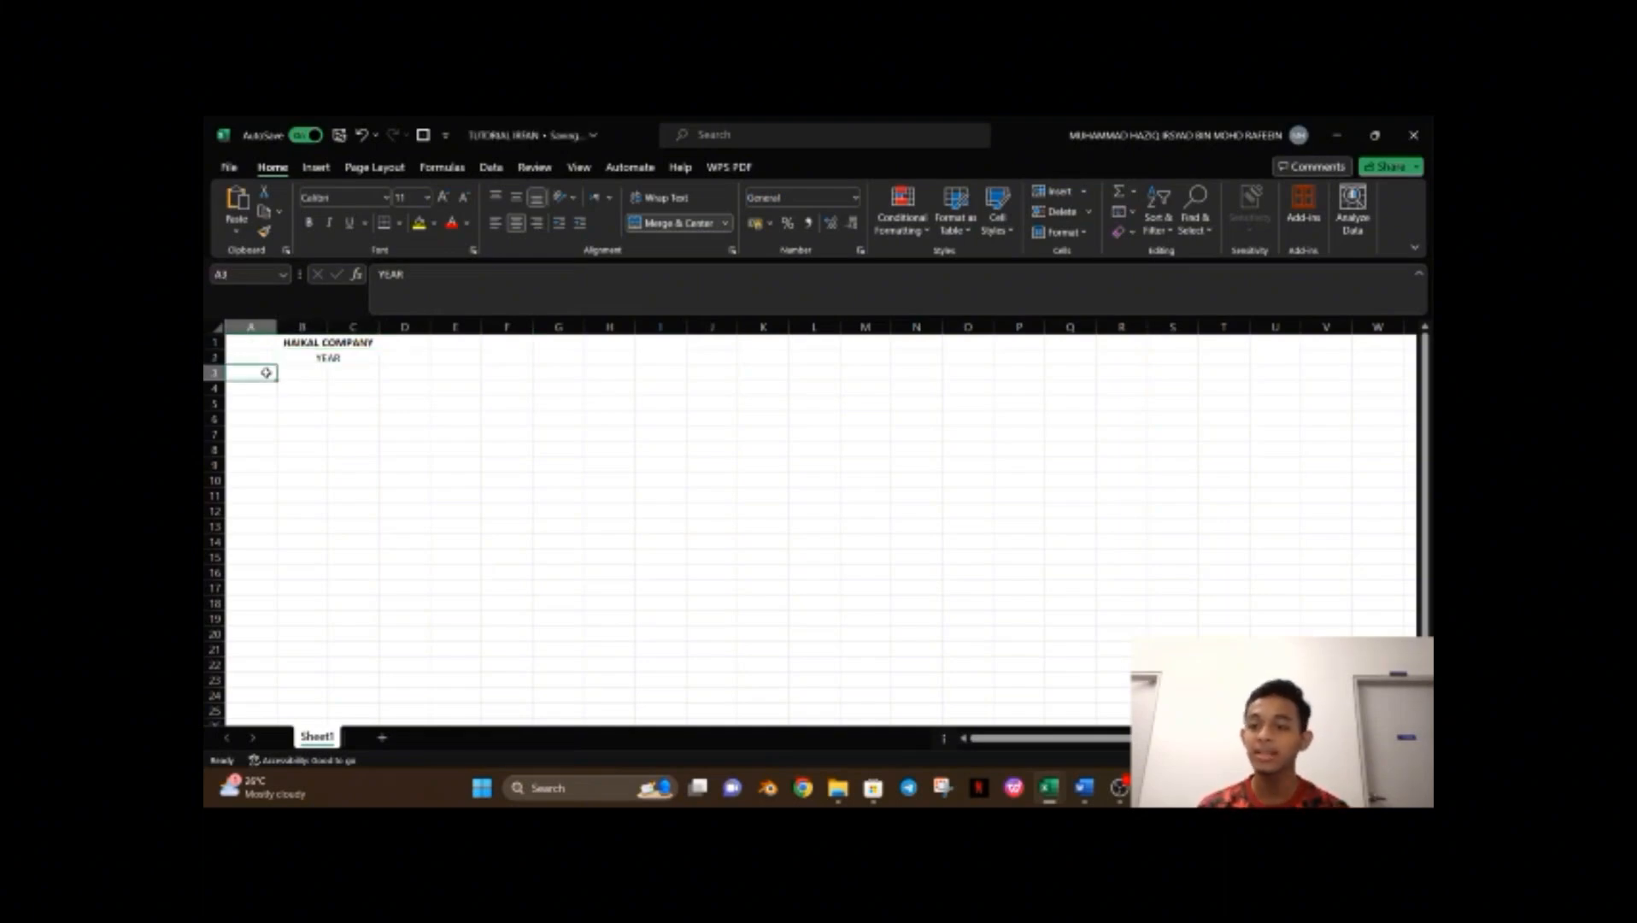
{"action": "type", "text": "MOT"}
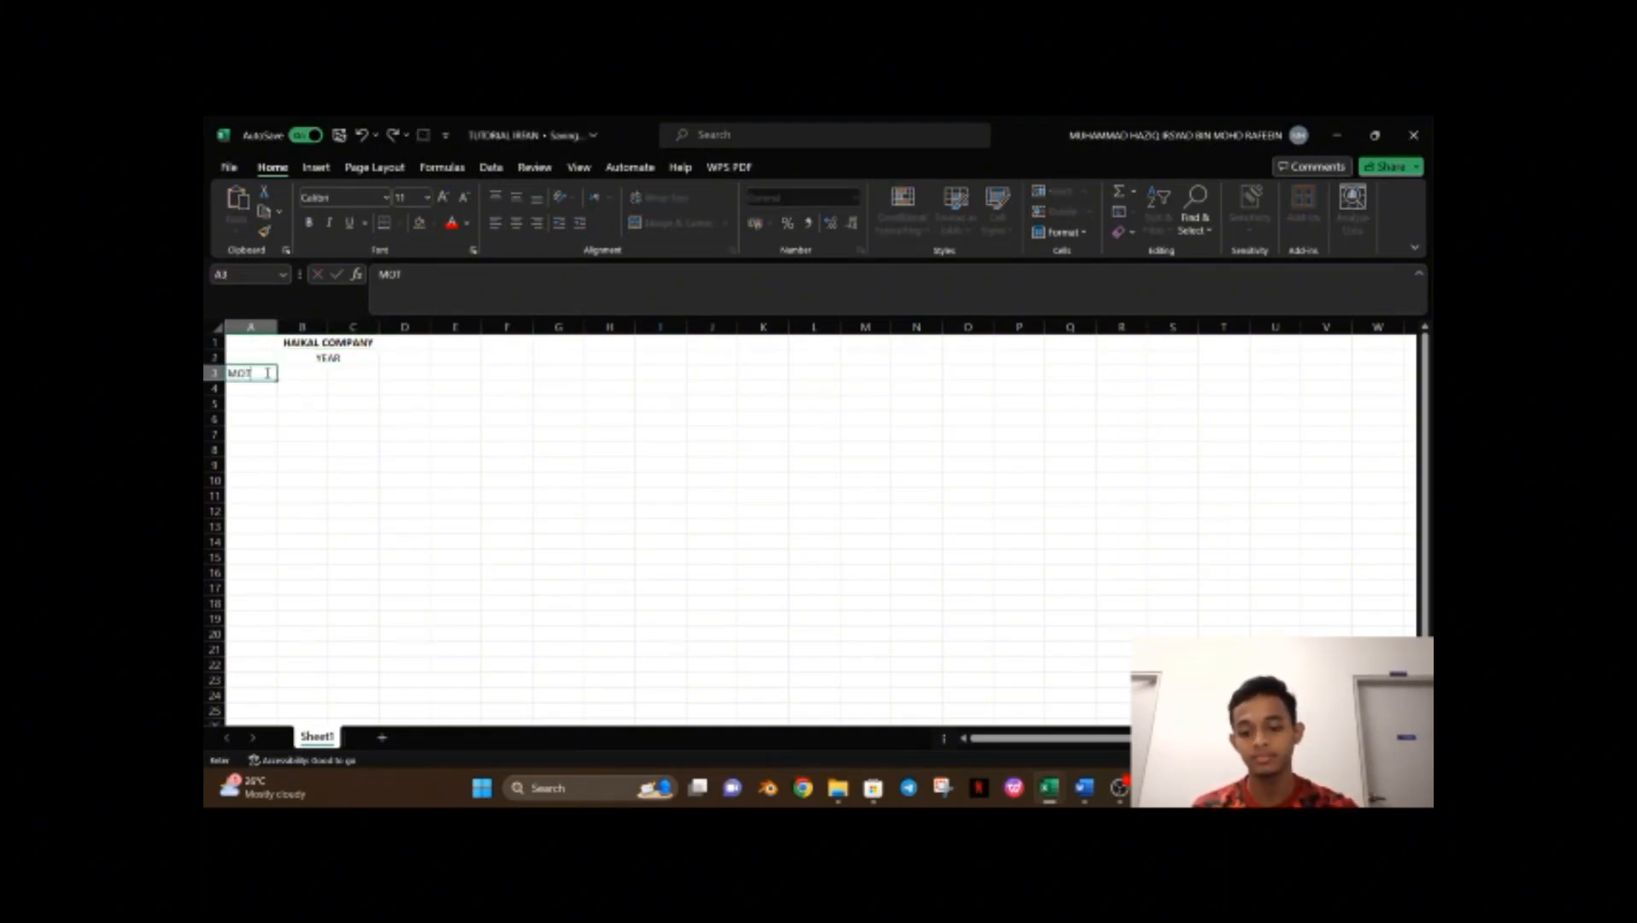
{"action": "key", "text": "BackSpace"}
{"action": "type", "text": "NTH"}
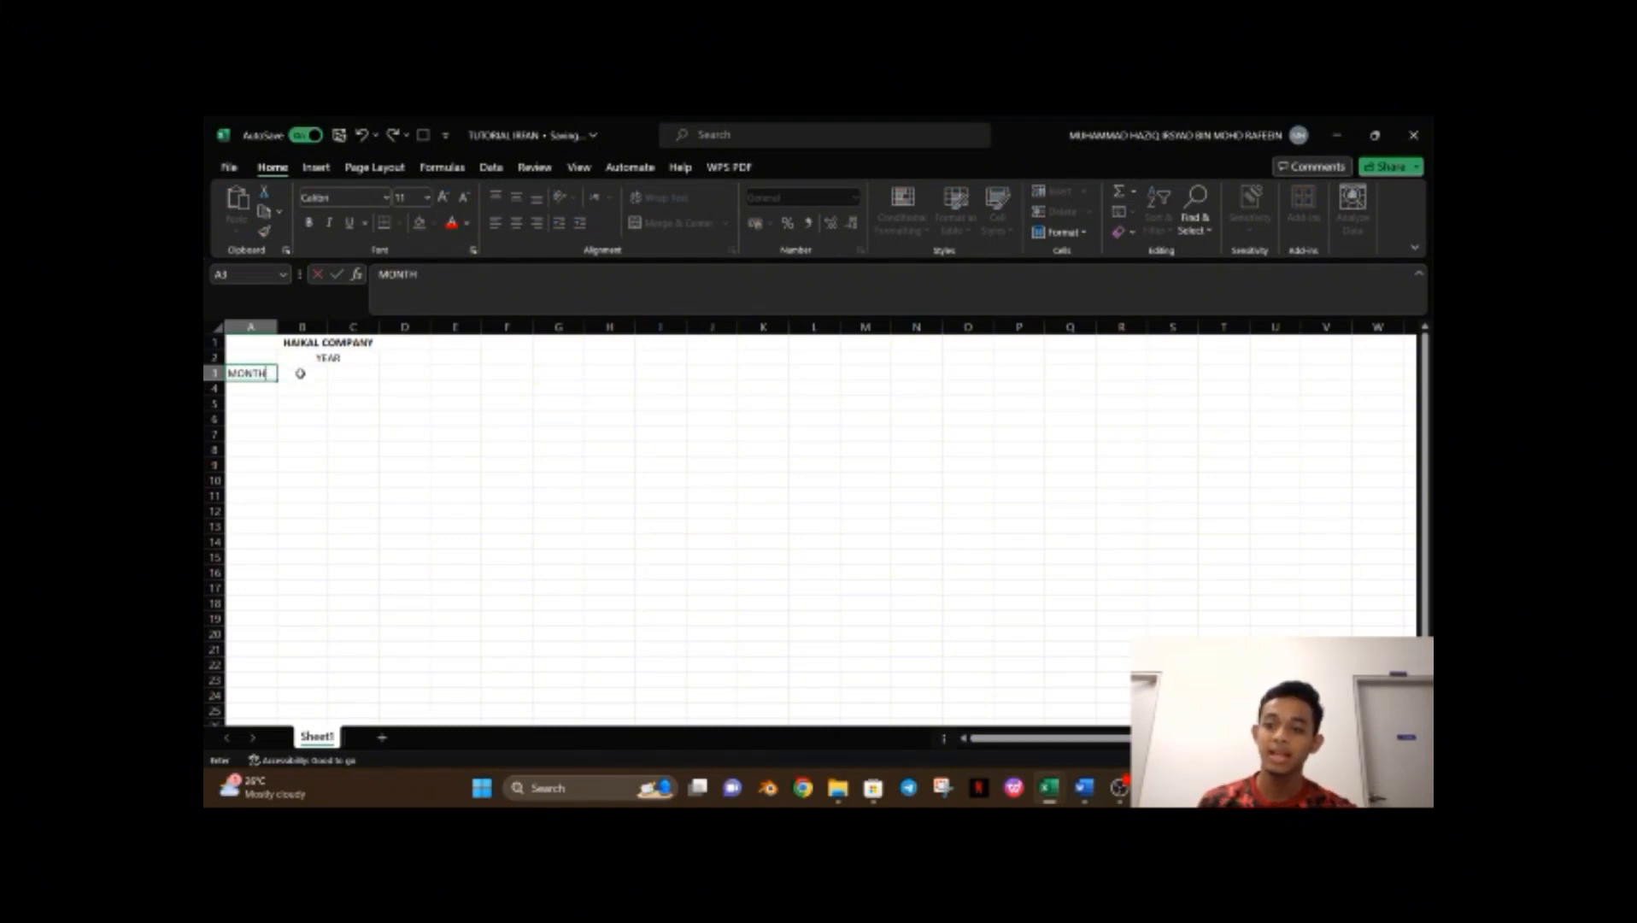
Enter JANUARY in A4 and autofill the month names down to DECEMBER in A15.
{"action": "left_click", "coordinate": [252, 391]}
{"action": "type", "text": "JANU"}
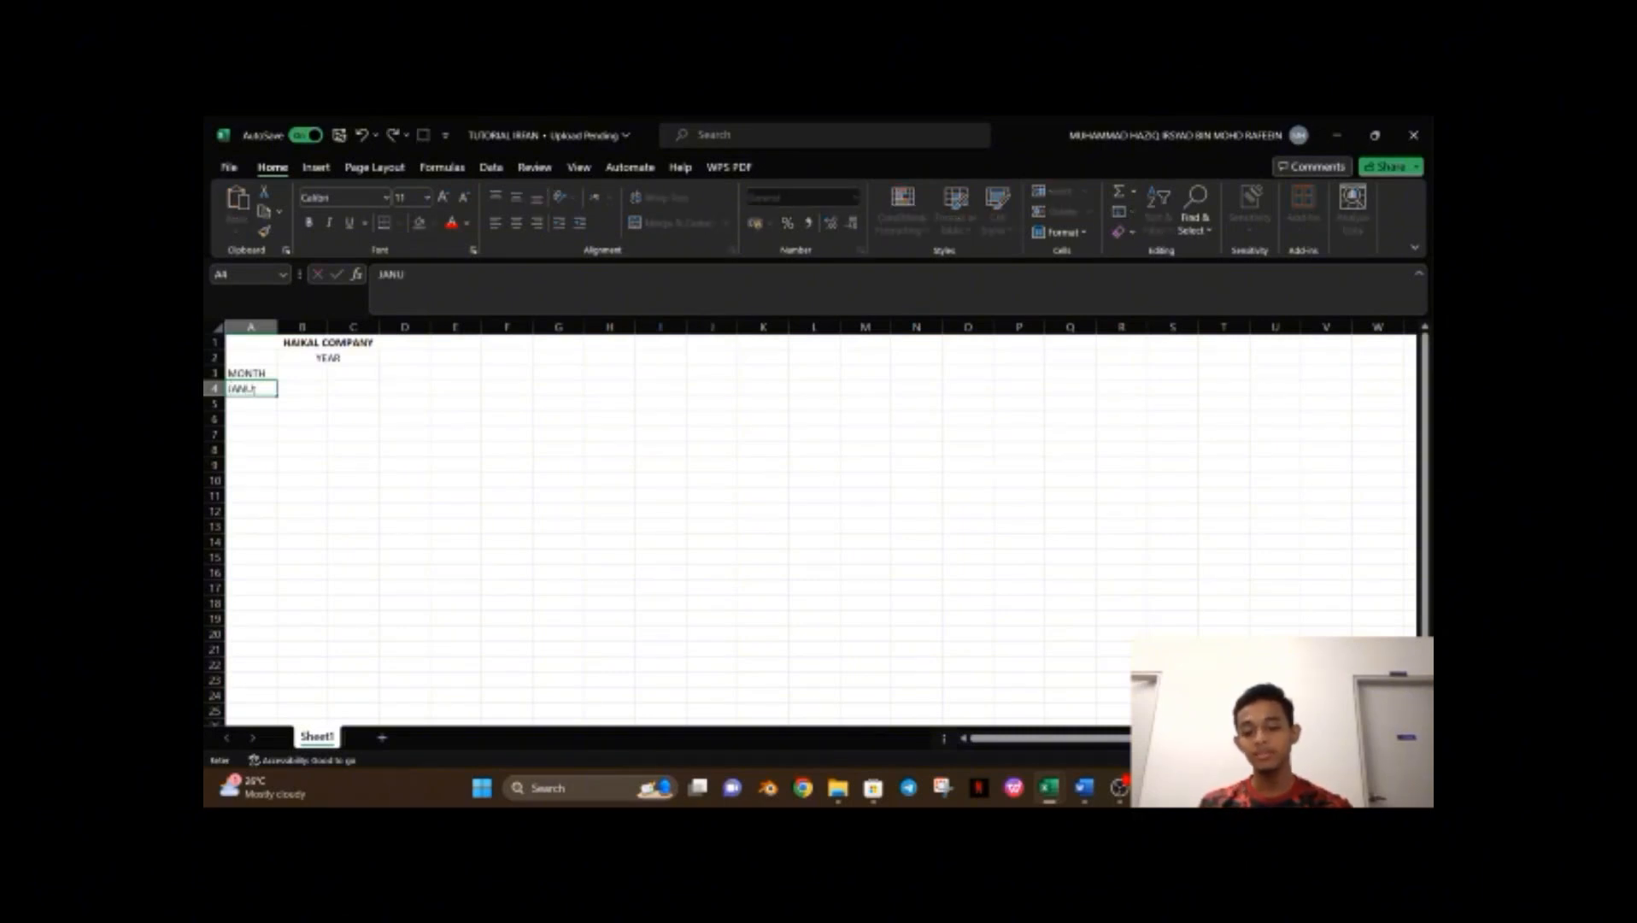
{"action": "type", "text": "ARY"}
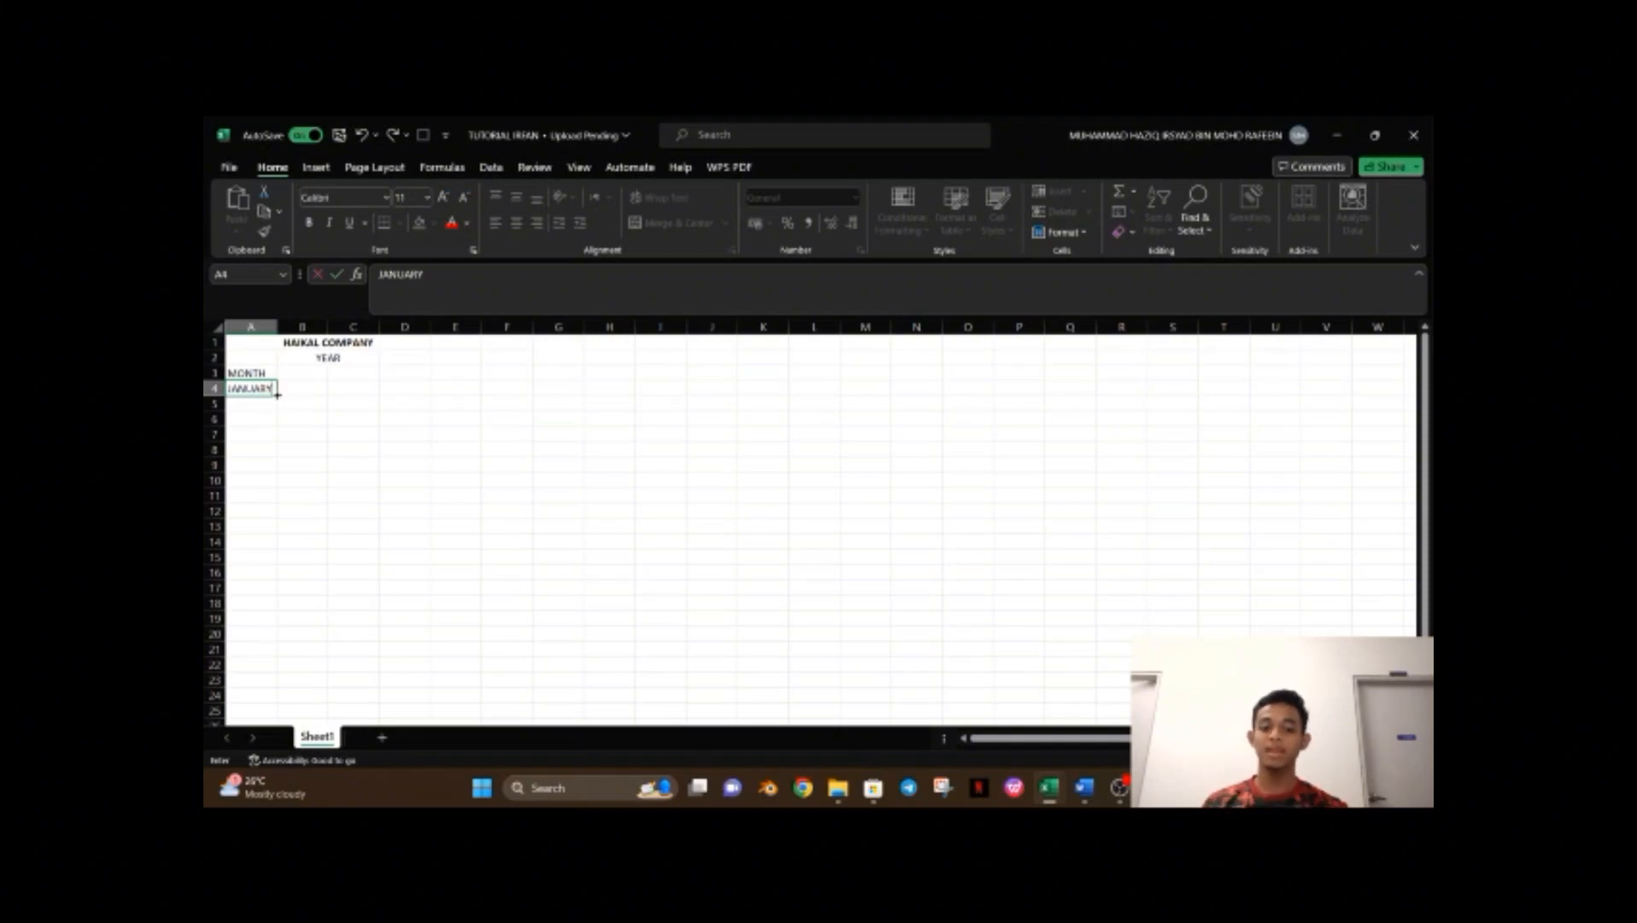
{"action": "left_click_drag", "start_coordinate": [277, 395], "coordinate": [283, 570]}
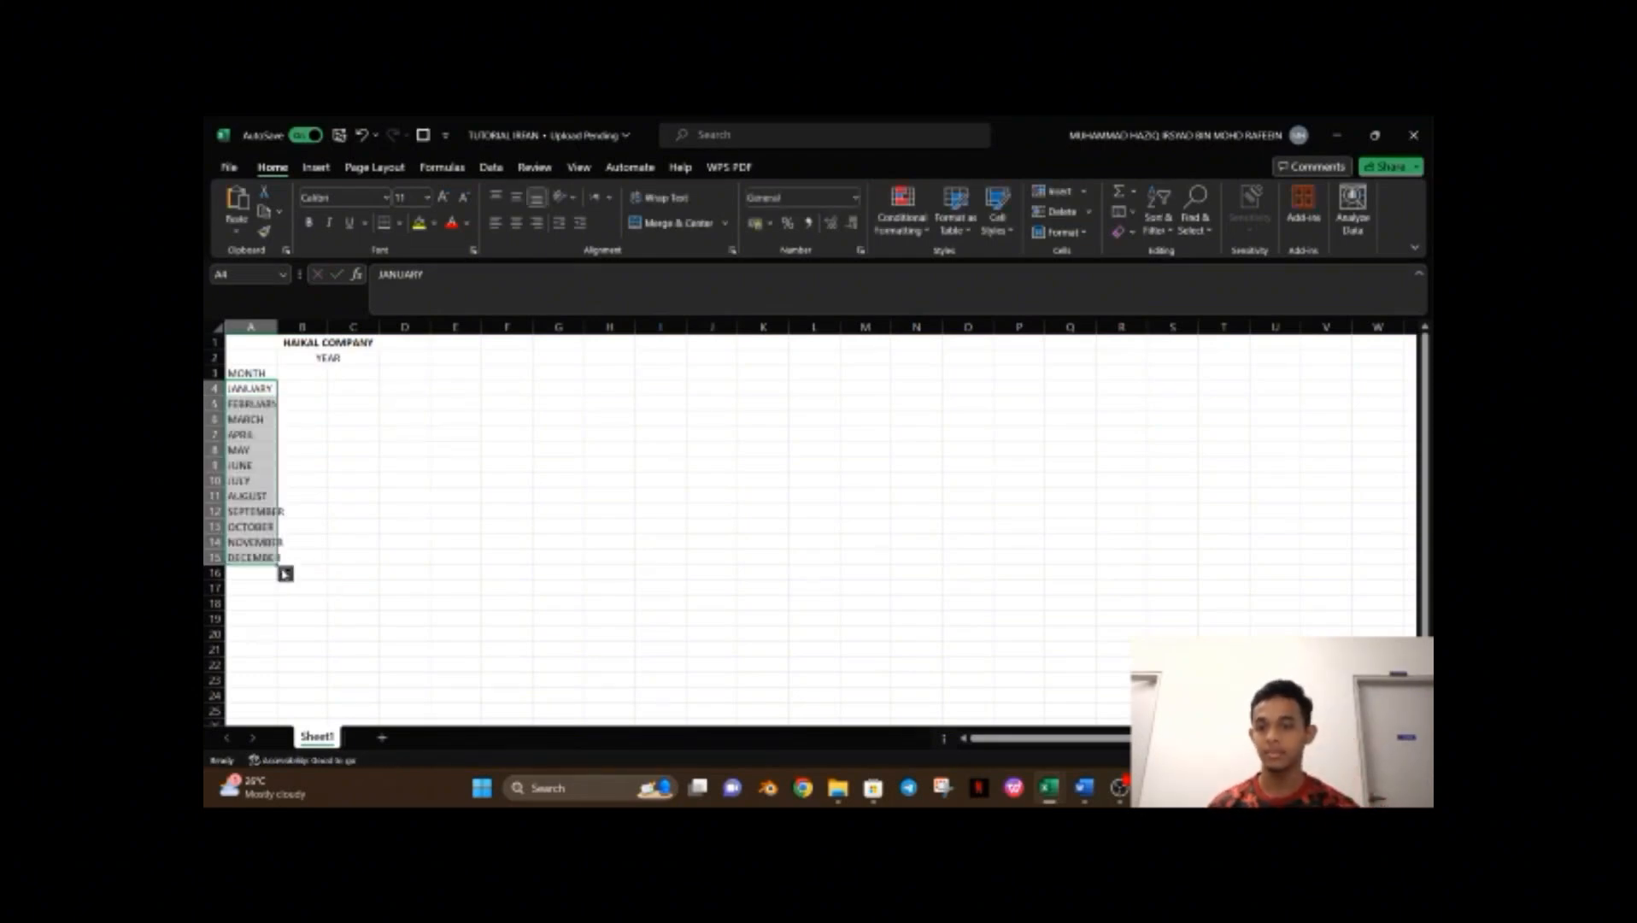
Autofit the width of column A to fit the month names.
{"action": "double_click", "coordinate": [276, 327]}
{"action": "left_click", "coordinate": [342, 453]}
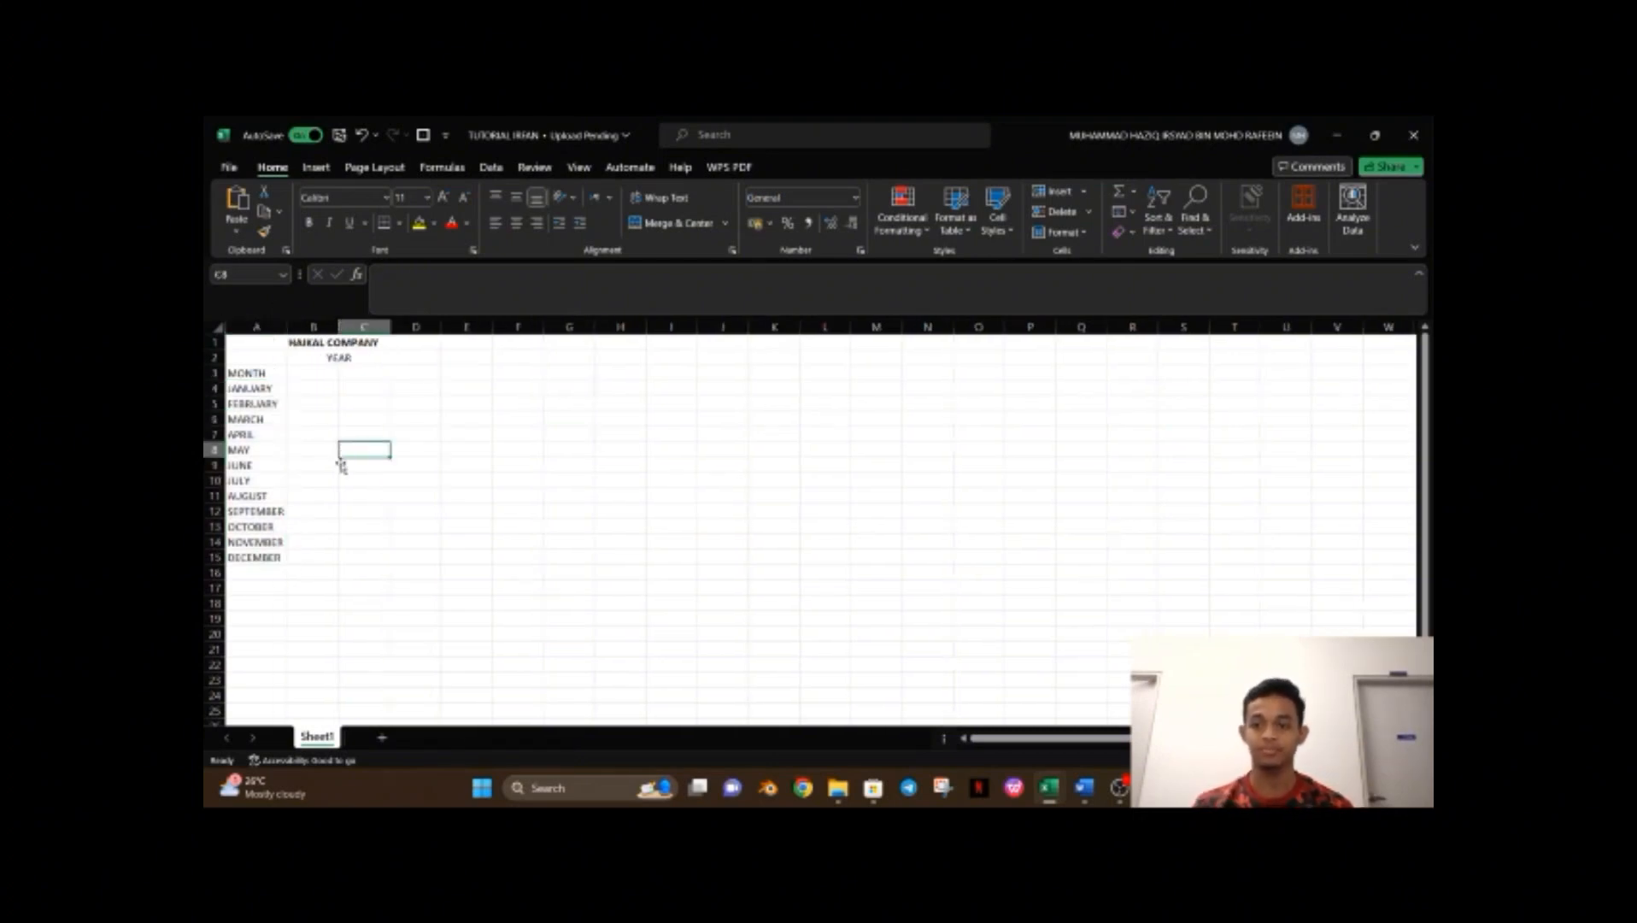
{"action": "scroll", "coordinate": [356, 555], "scroll_direction": "down", "scroll_amount": 1}
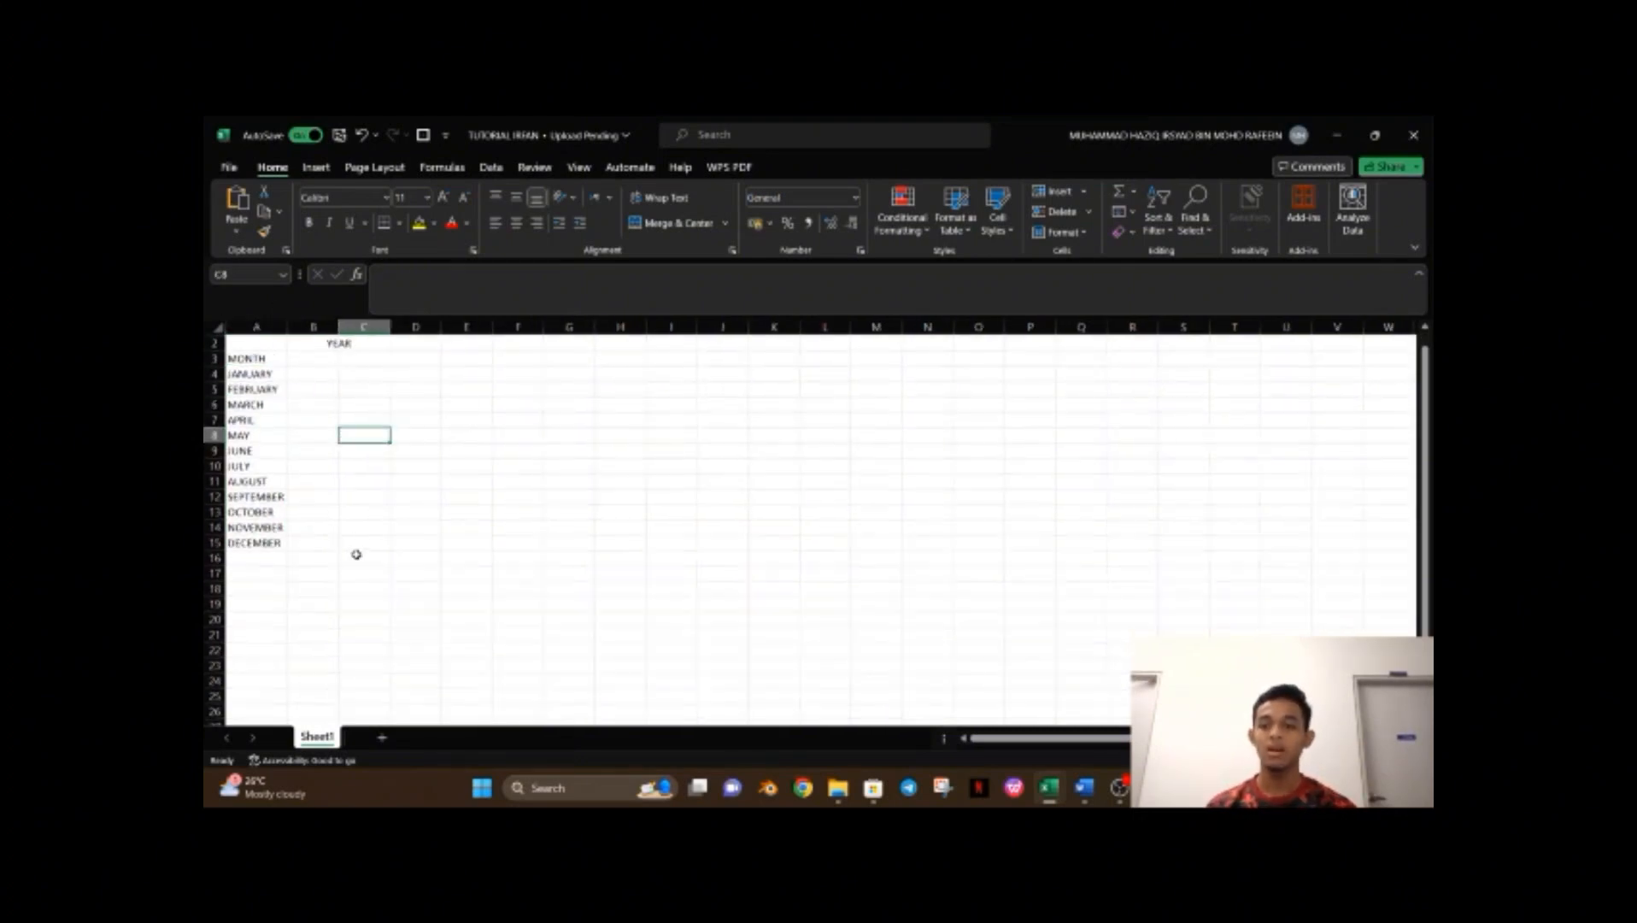
{"action": "scroll", "coordinate": [356, 556], "scroll_direction": "up", "scroll_amount": 1}
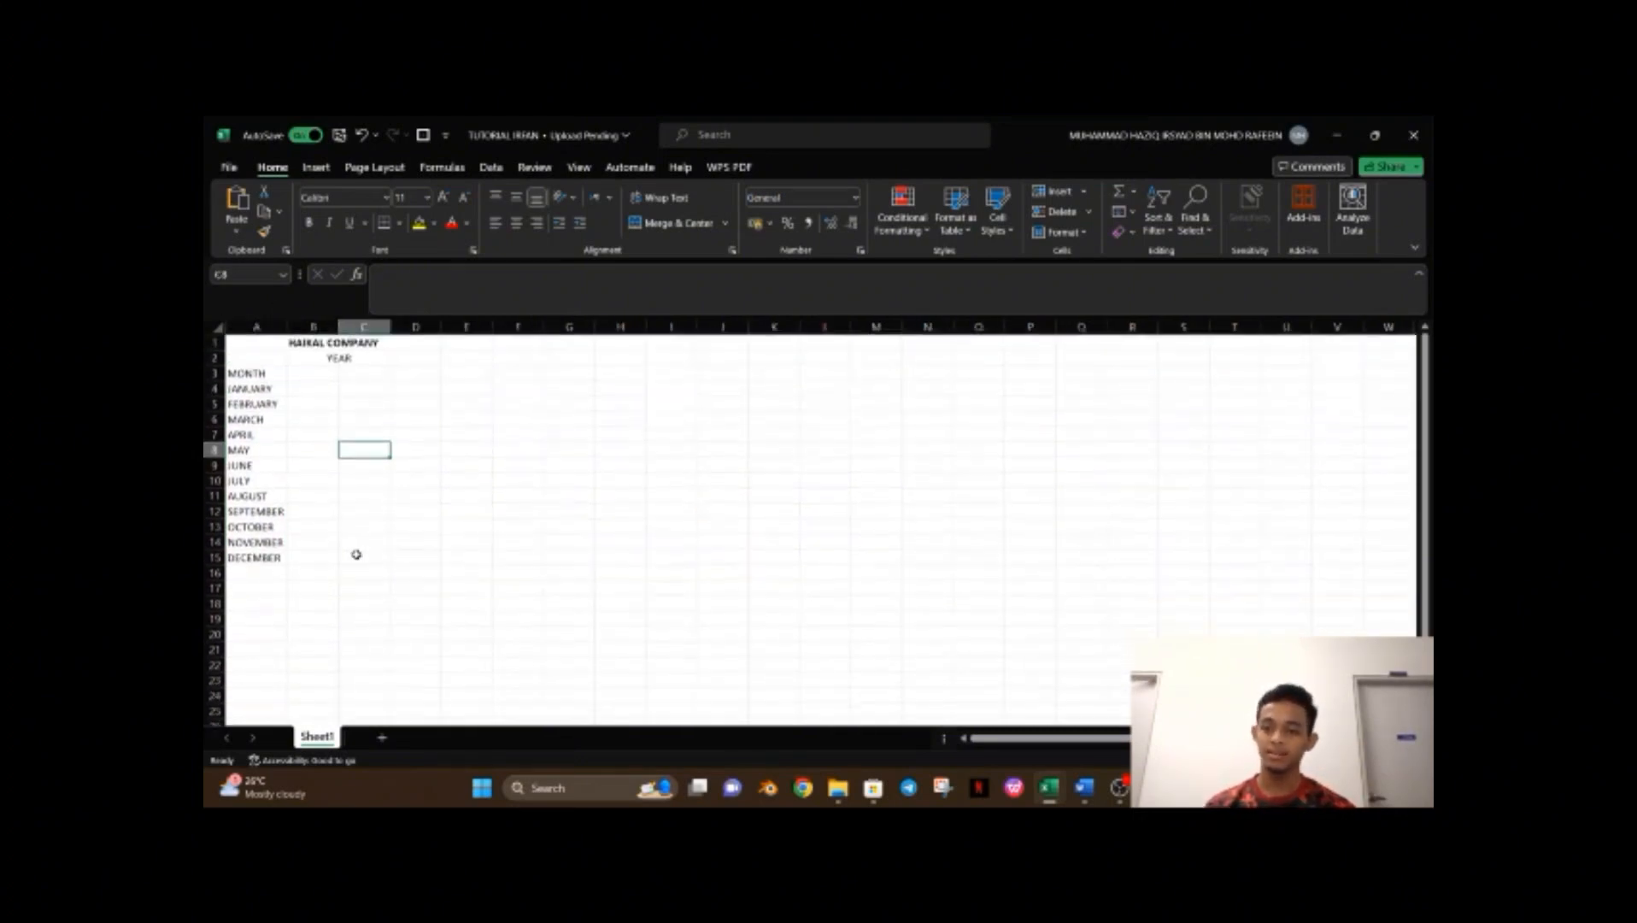
Enter the year headings 2022 in B3 and 2023 in C3.
{"action": "left_click", "coordinate": [324, 374]}
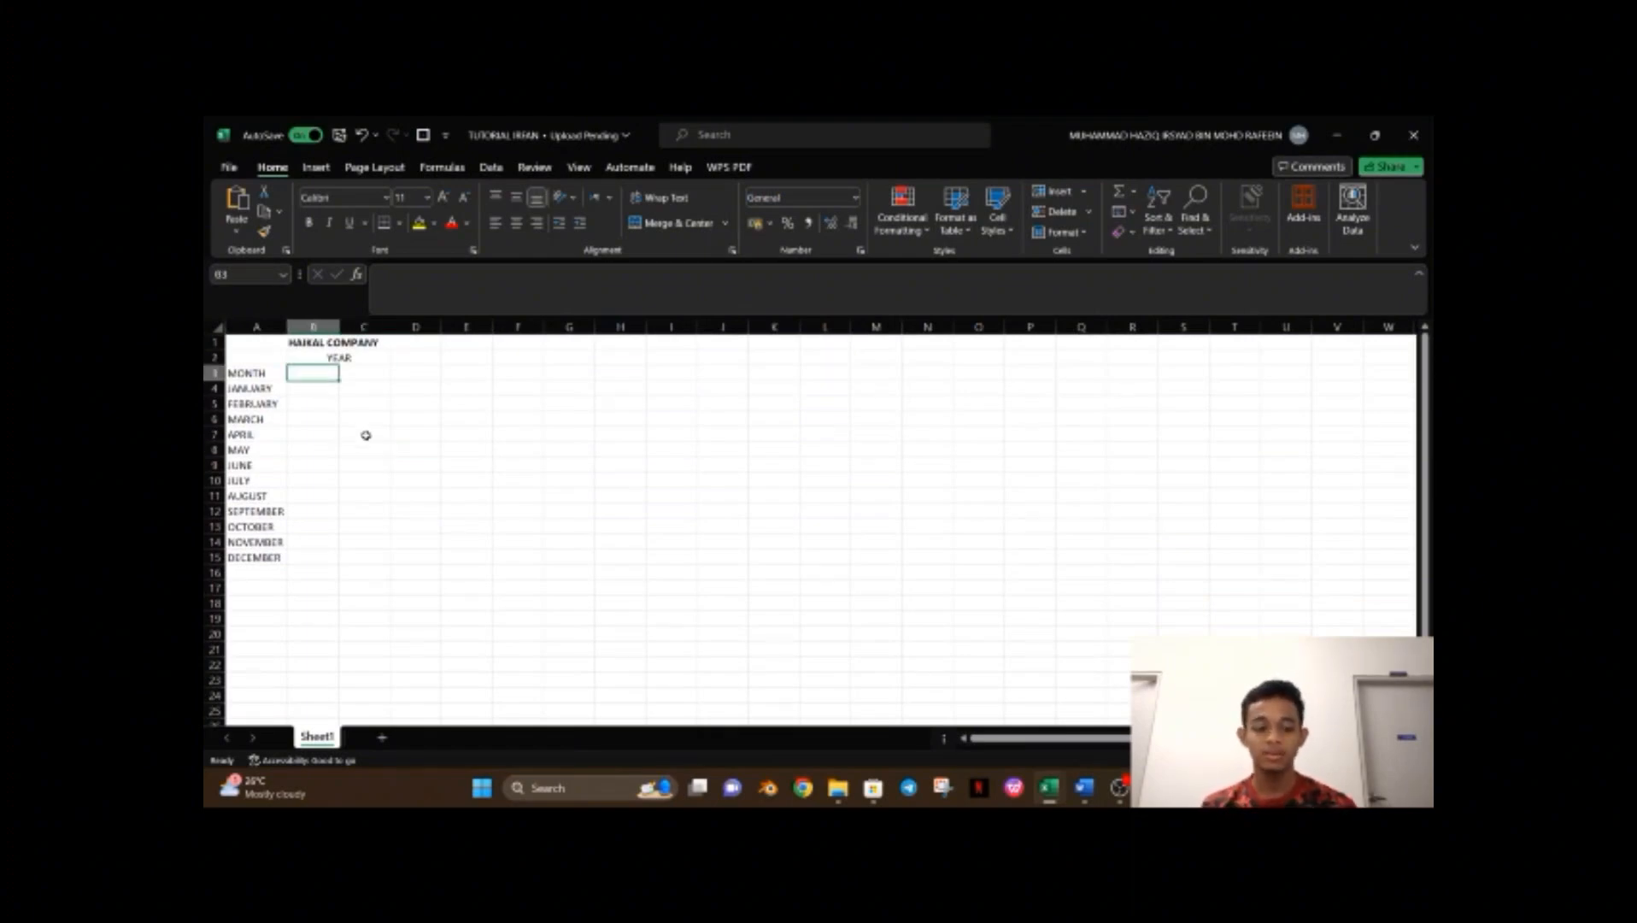
{"action": "type", "text": "2022"}
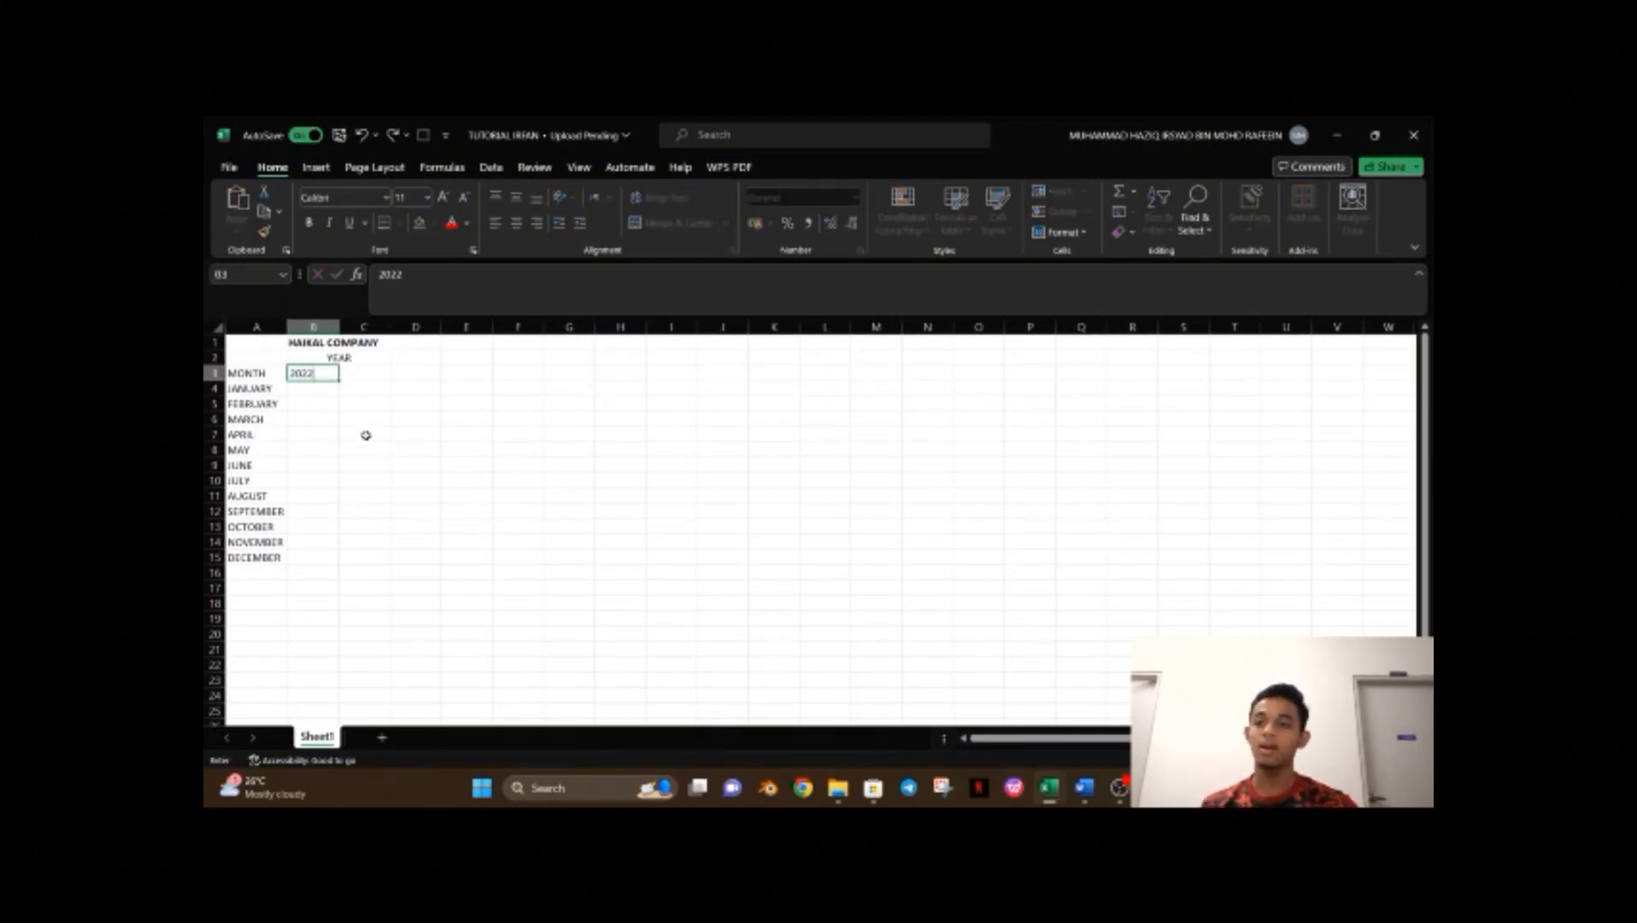
{"action": "key", "text": "Tab"}
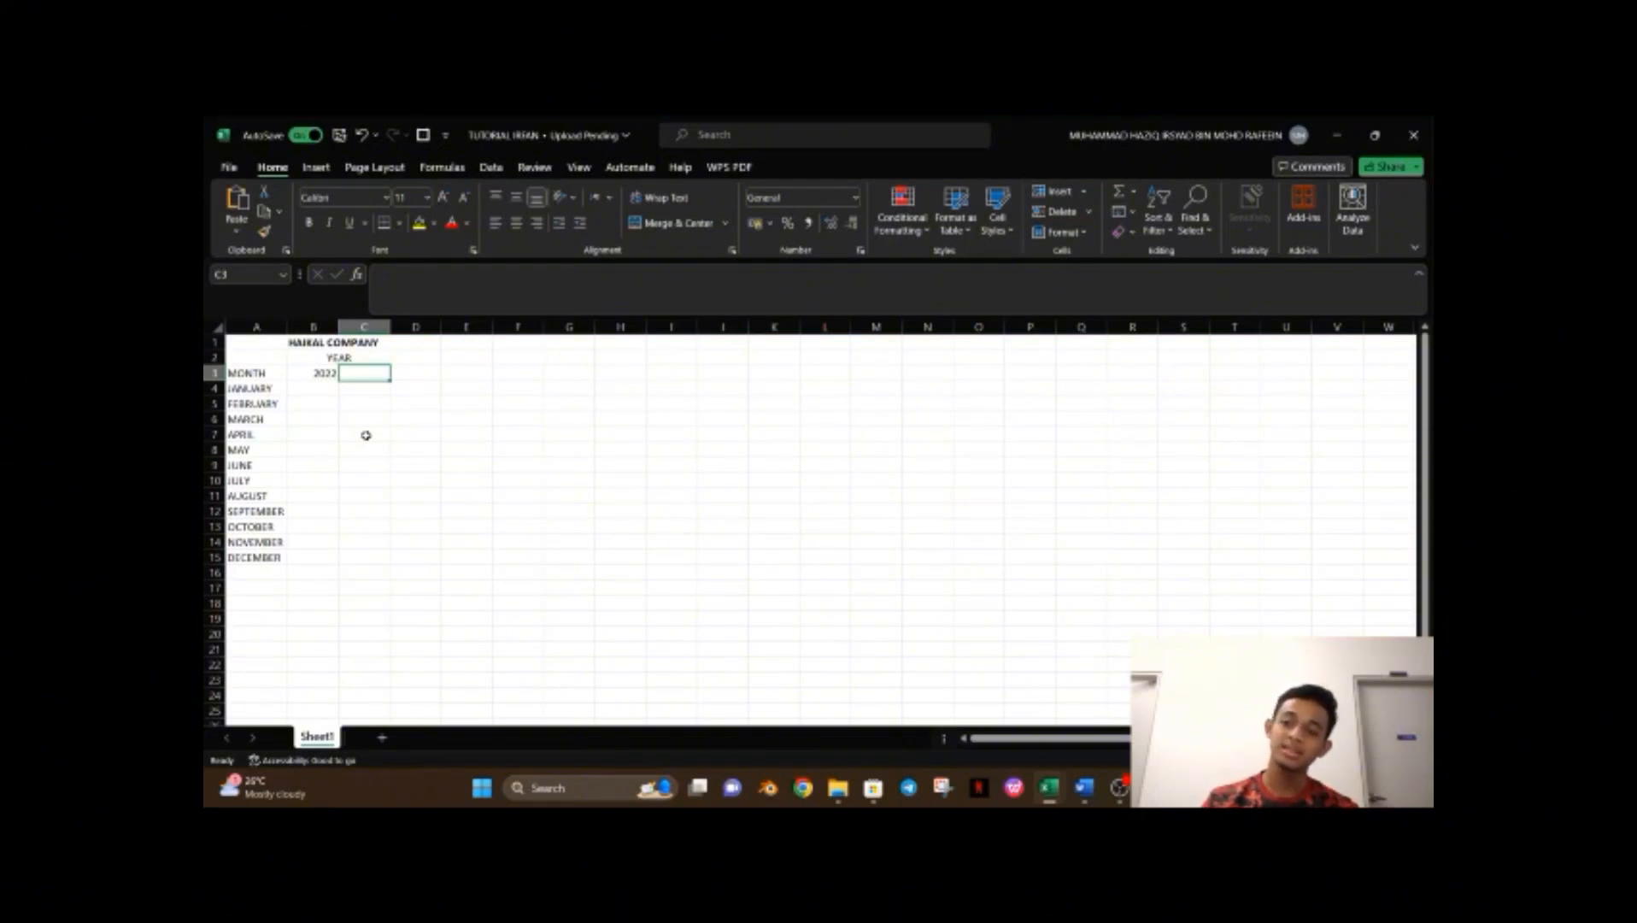
{"action": "type", "text": "2023"}
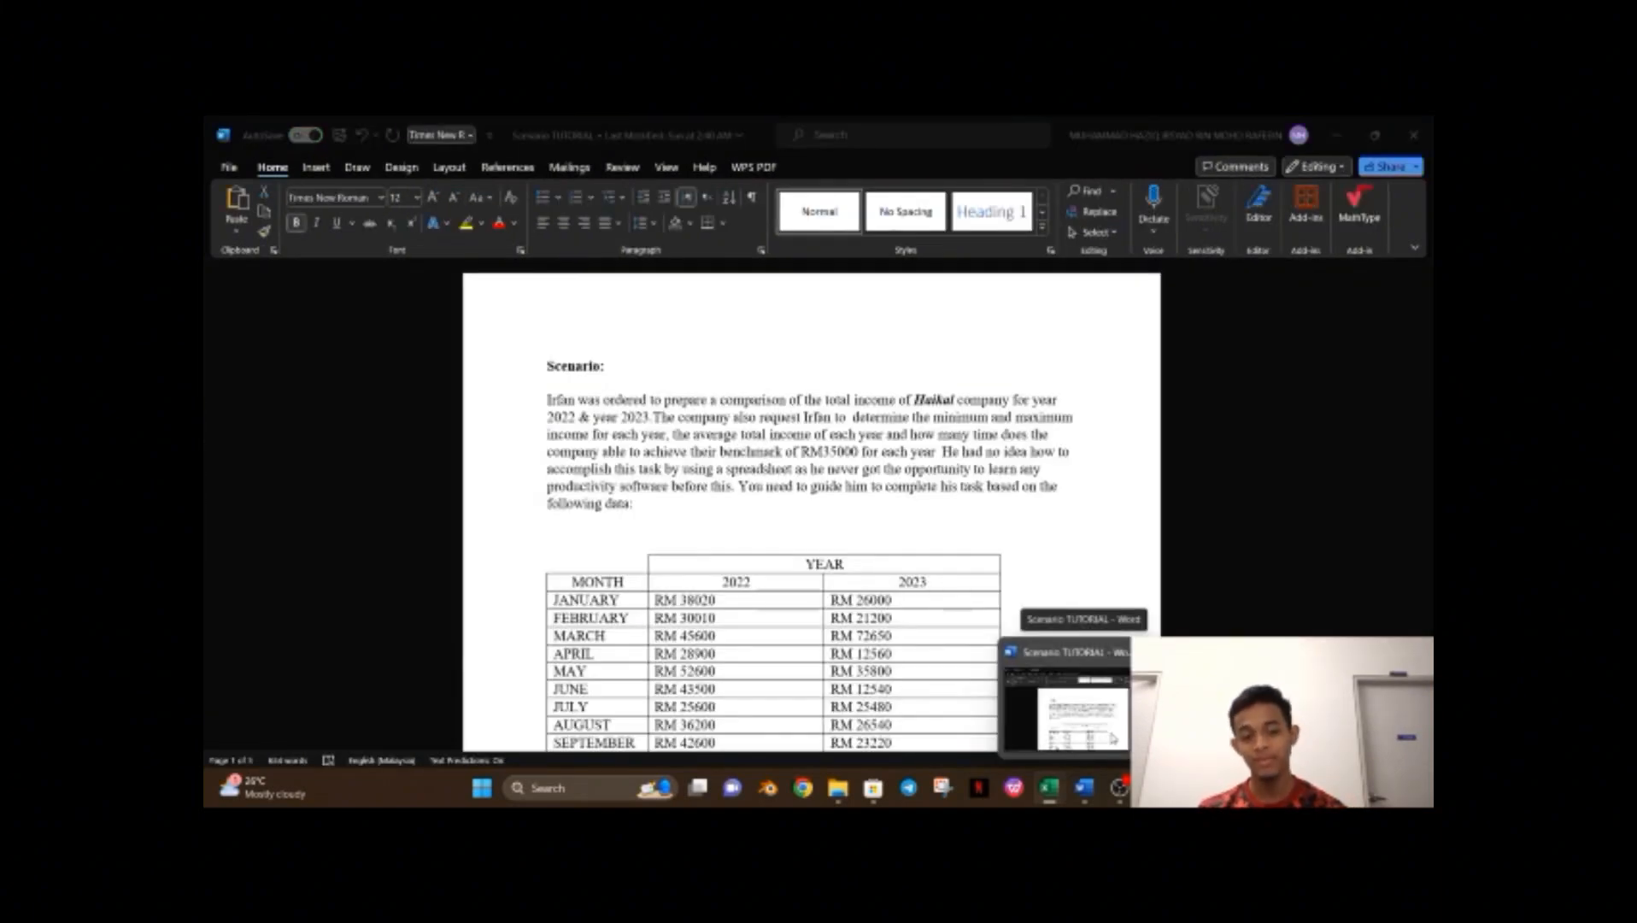
Switch to the Word scenario document and select the 2022 and 2023 income values in the table.
{"action": "left_click", "coordinate": [1112, 738]}
{"action": "scroll", "coordinate": [653, 452], "scroll_direction": "down", "scroll_amount": 4}
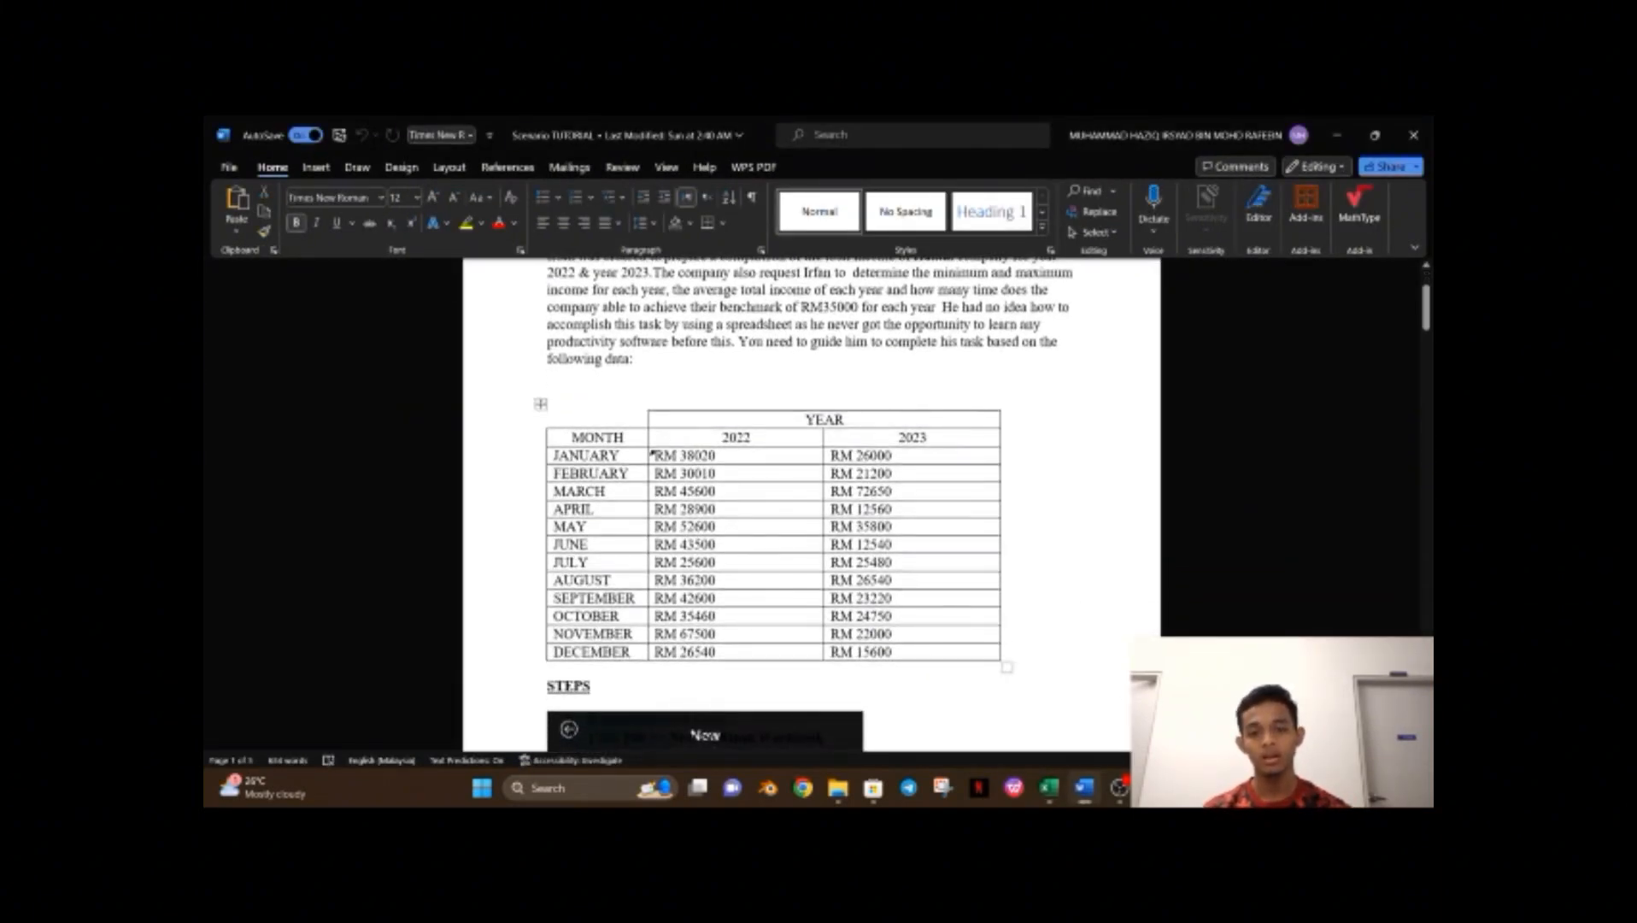
{"action": "left_click_drag", "start_coordinate": [652, 453], "coordinate": [955, 655]}
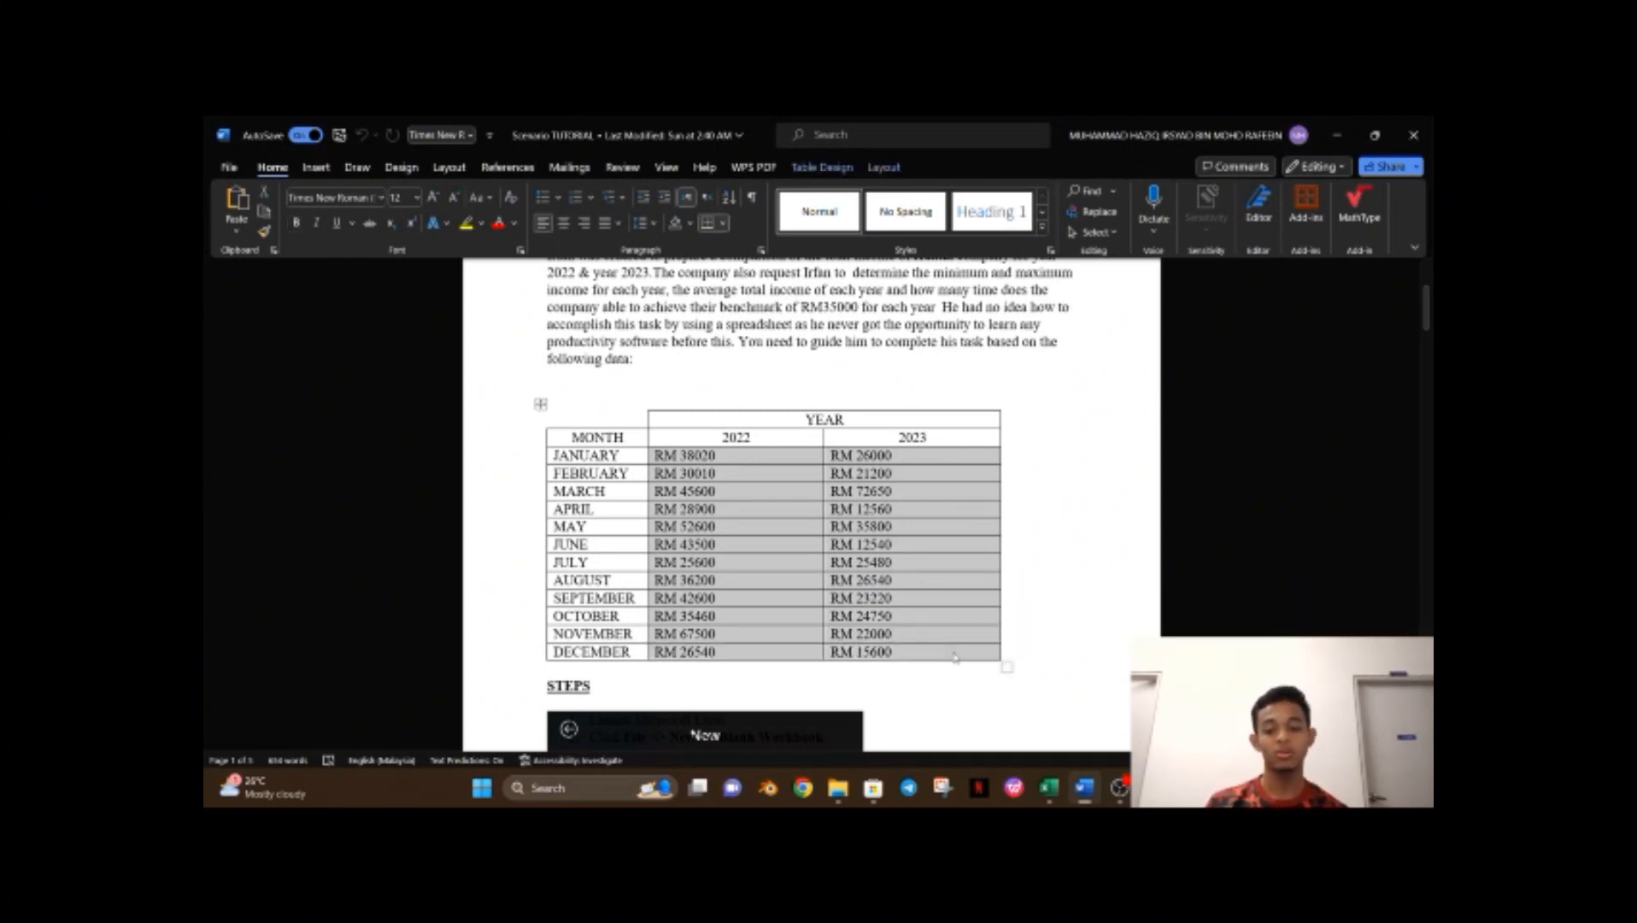
Switch back to the Excel workbook and paste the 2022 and 2023 income values into B4:C15.
{"action": "mouse_move", "coordinate": [1049, 790]}
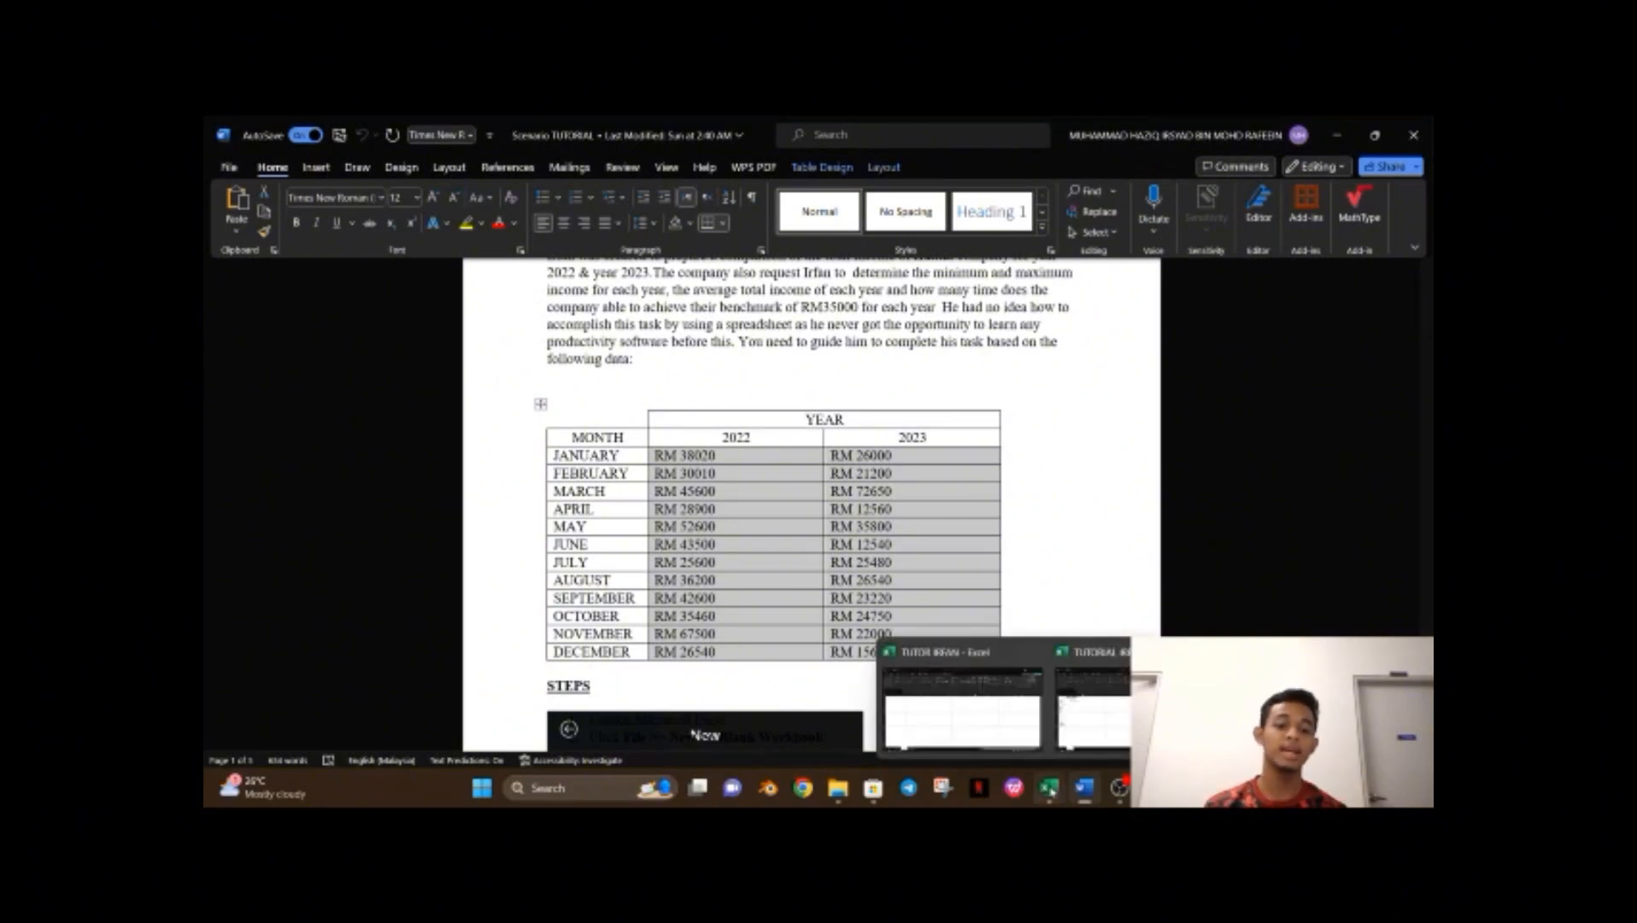
{"action": "left_click", "coordinate": [1092, 704]}
{"action": "left_click", "coordinate": [325, 391]}
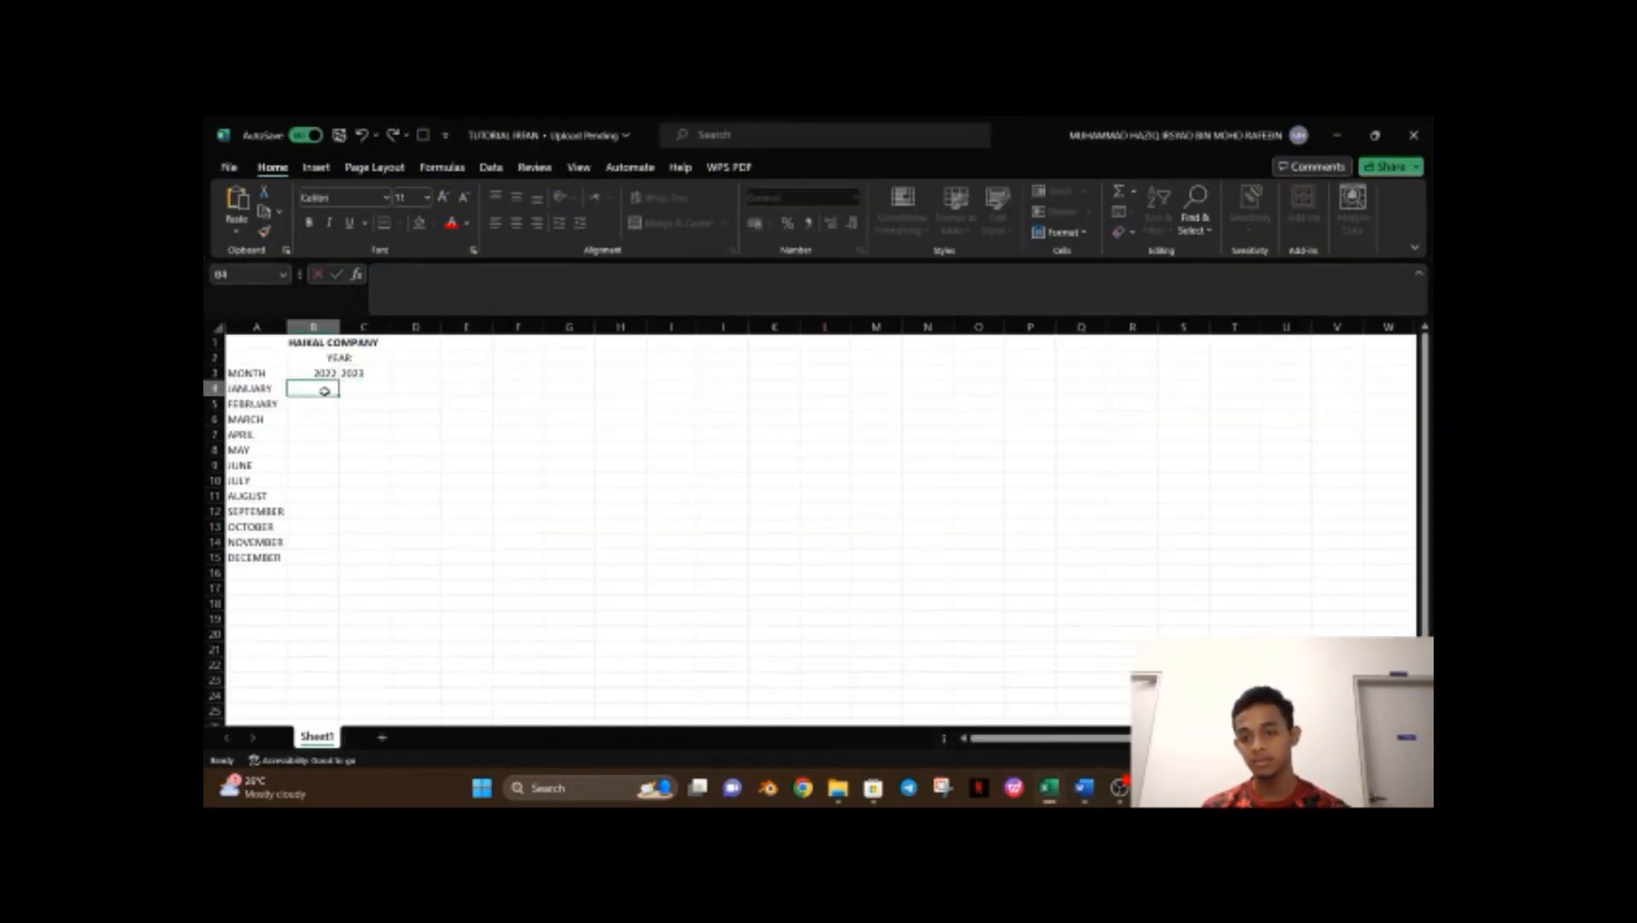
{"action": "left_click_drag", "start_coordinate": [325, 390], "coordinate": [387, 559]}
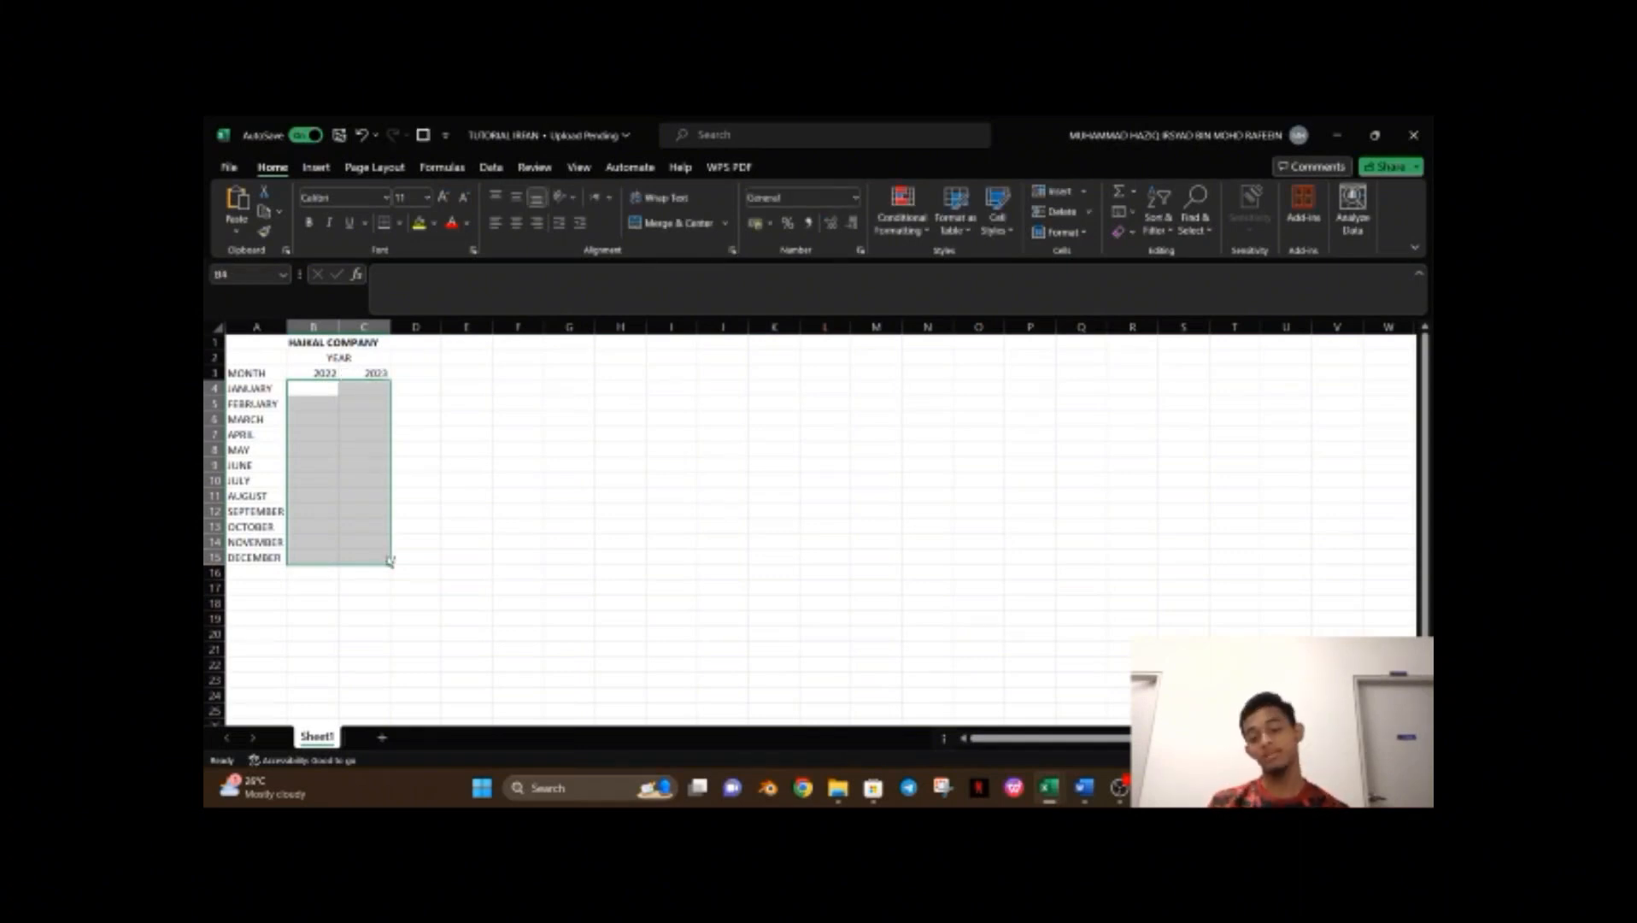
{"action": "key", "text": "ctrl+v"}
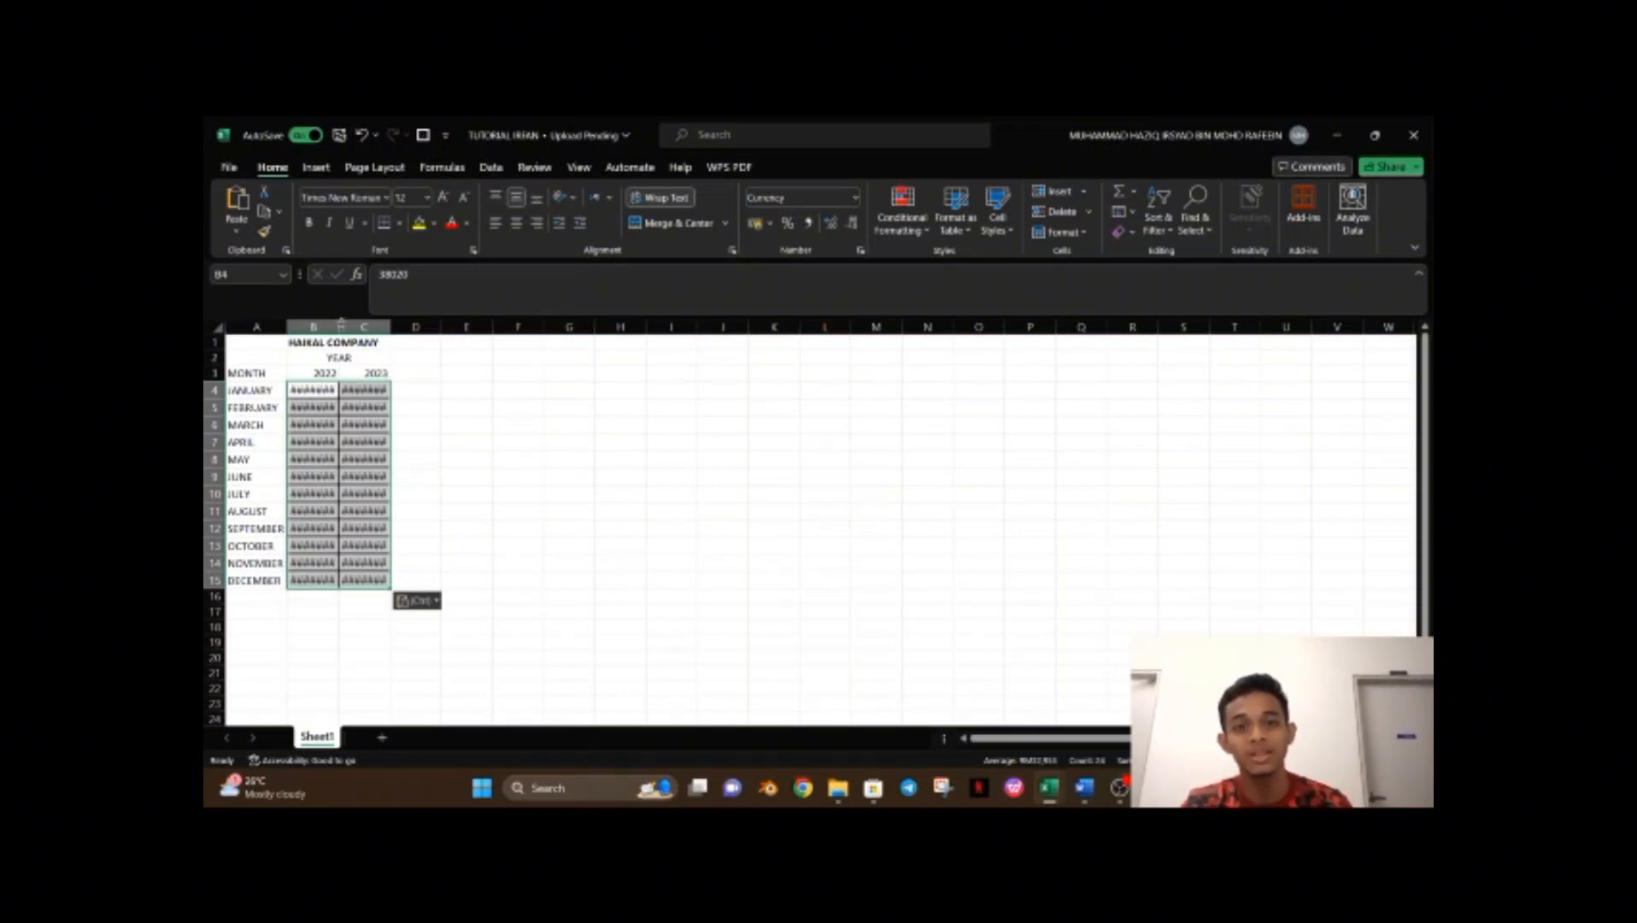
Autofit the widths of columns B and C to fit the income values.
{"action": "double_click", "coordinate": [340, 324]}
{"action": "double_click", "coordinate": [402, 326]}
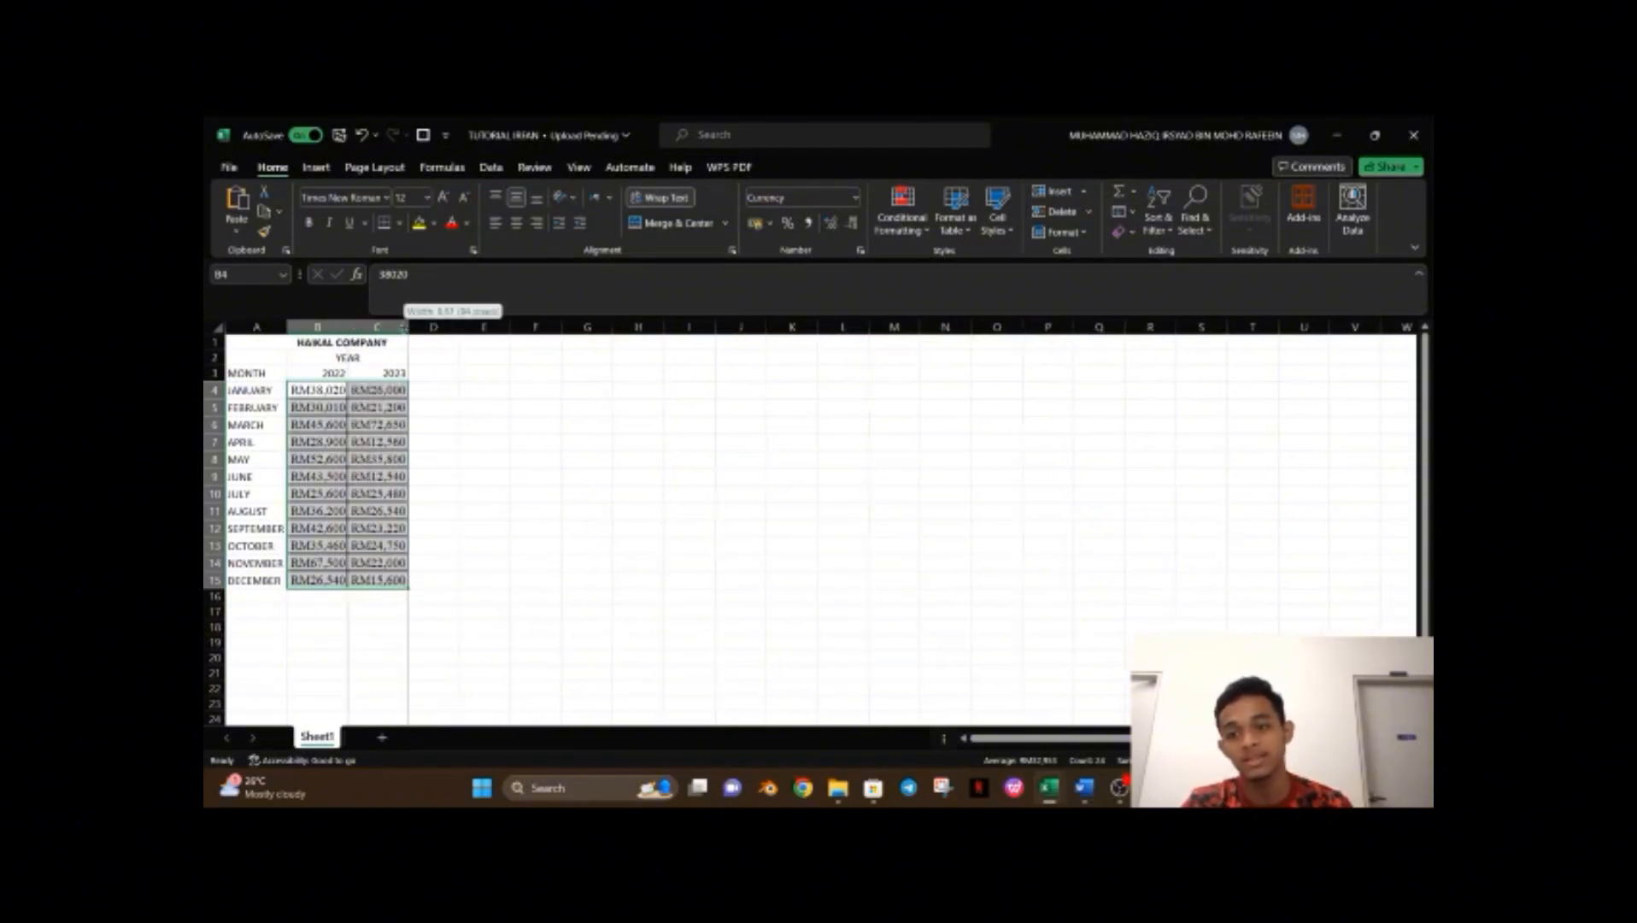
{"action": "left_click", "coordinate": [463, 420]}
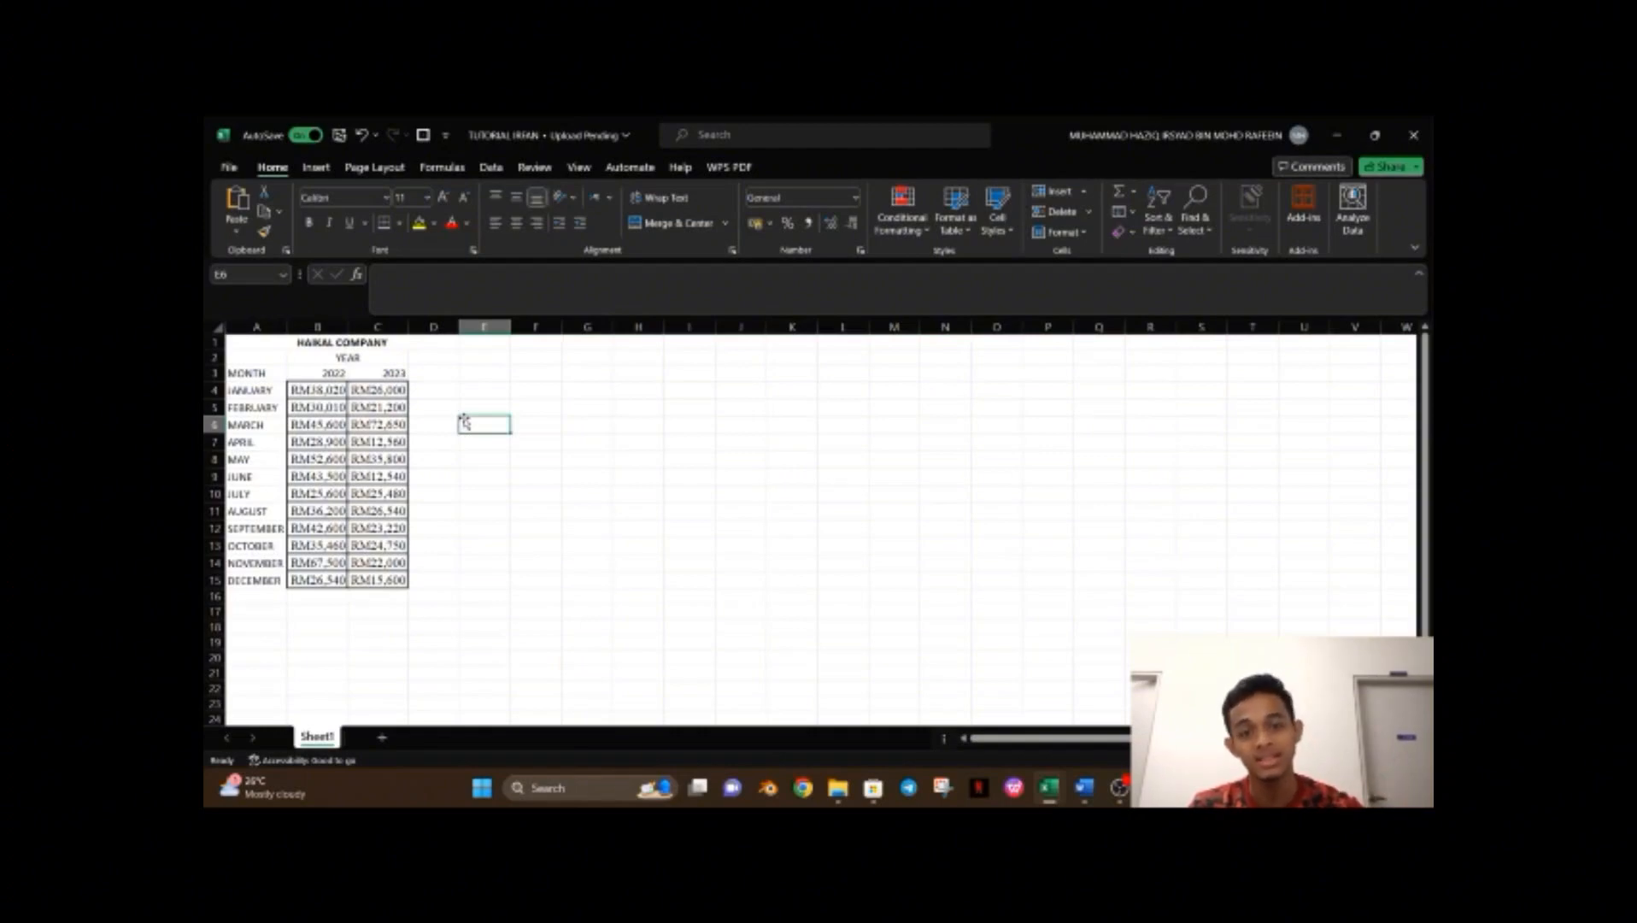
Apply all borders to the table cells in B2:C15 and A3:A15.
{"action": "left_click", "coordinate": [690, 642]}
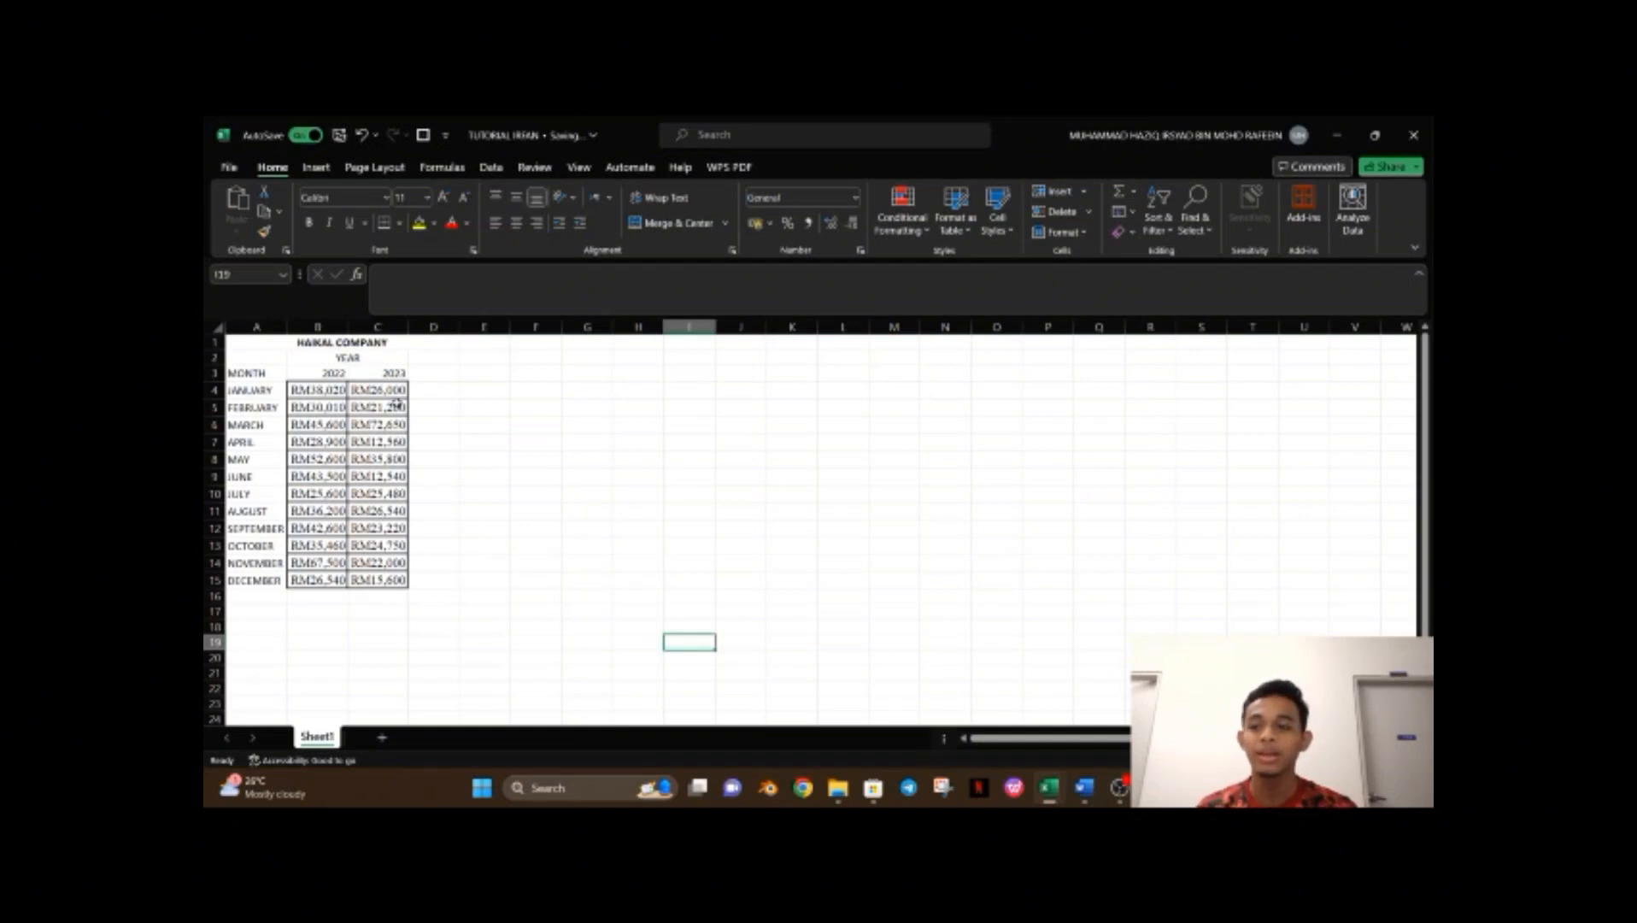
{"action": "left_click_drag", "start_coordinate": [319, 357], "coordinate": [391, 581]}
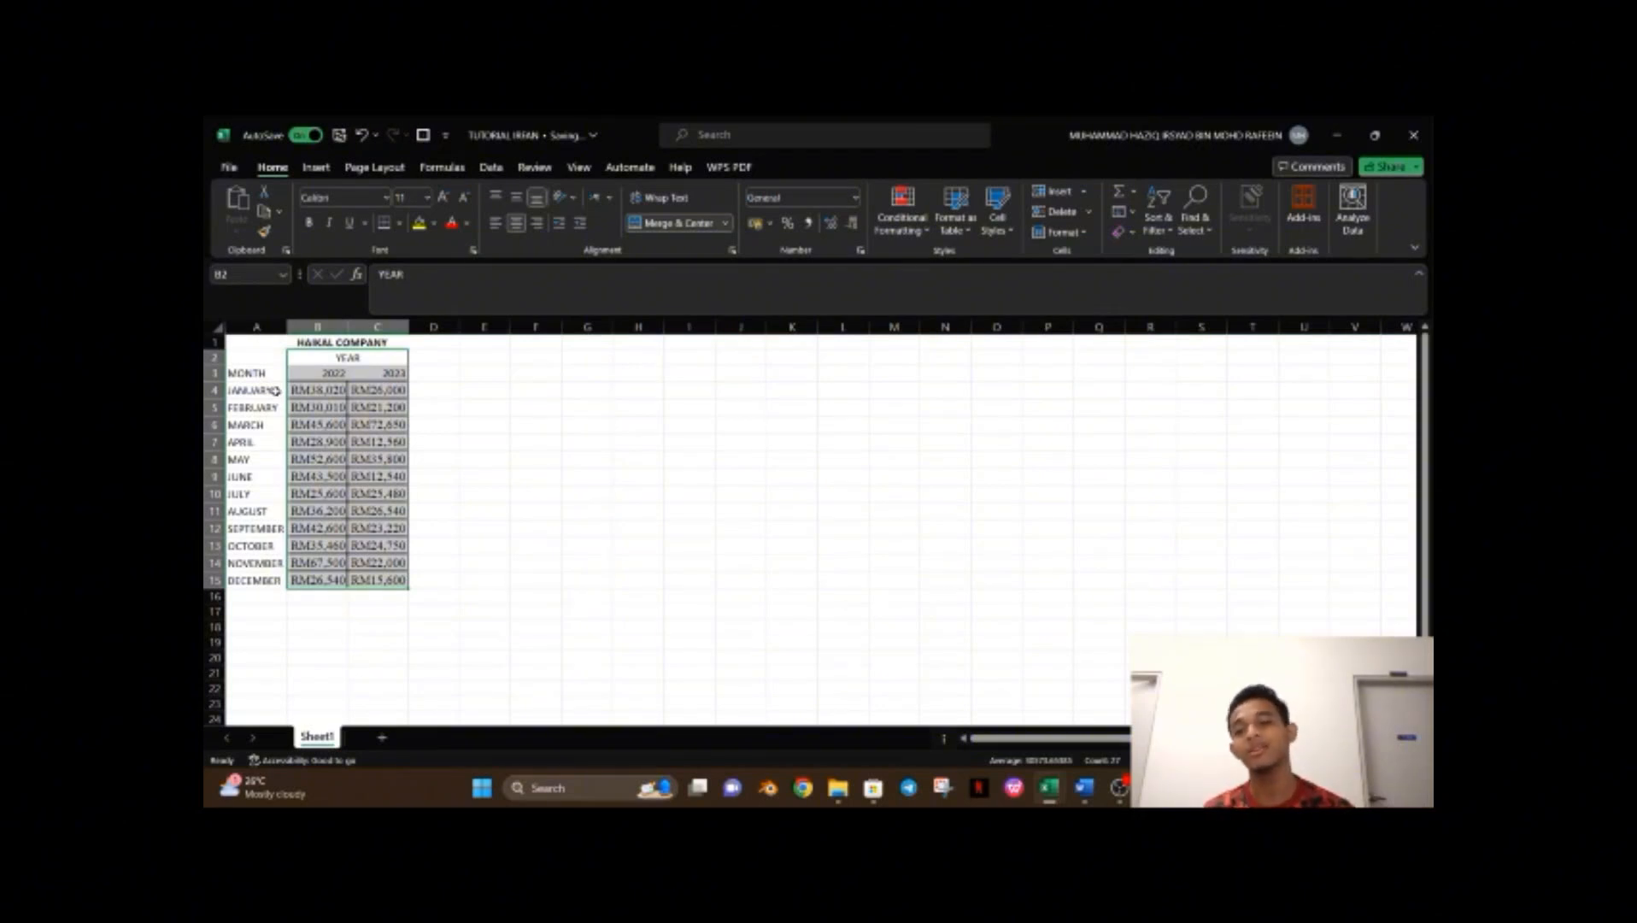
{"action": "left_click_drag", "start_coordinate": [270, 372], "coordinate": [266, 580]}
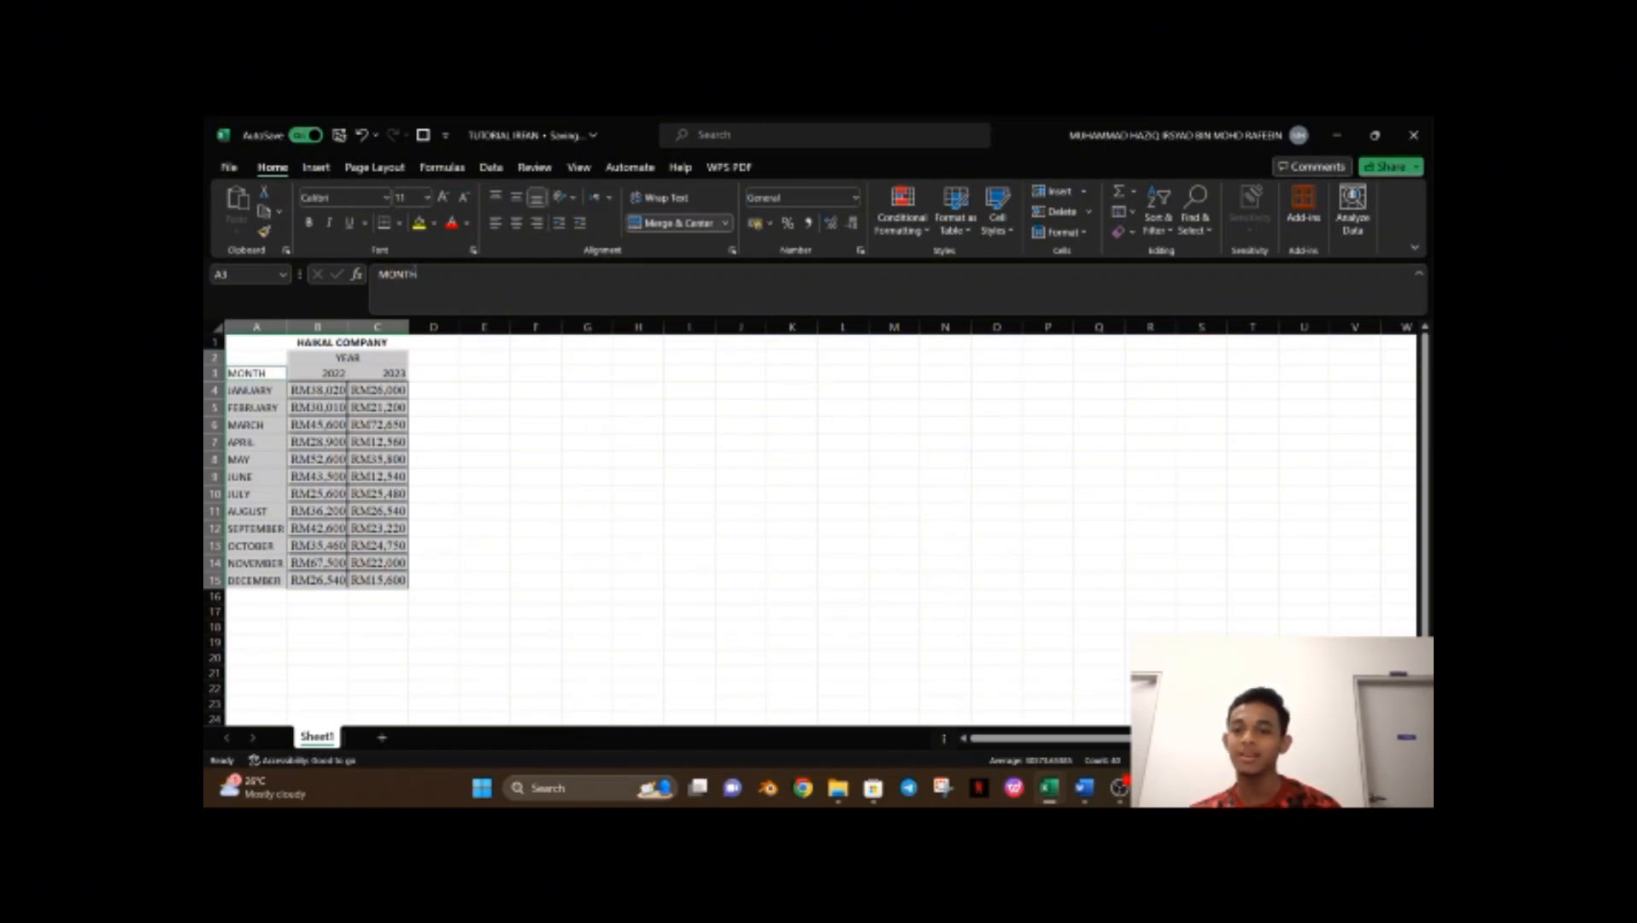
{"action": "left_click", "coordinate": [399, 223]}
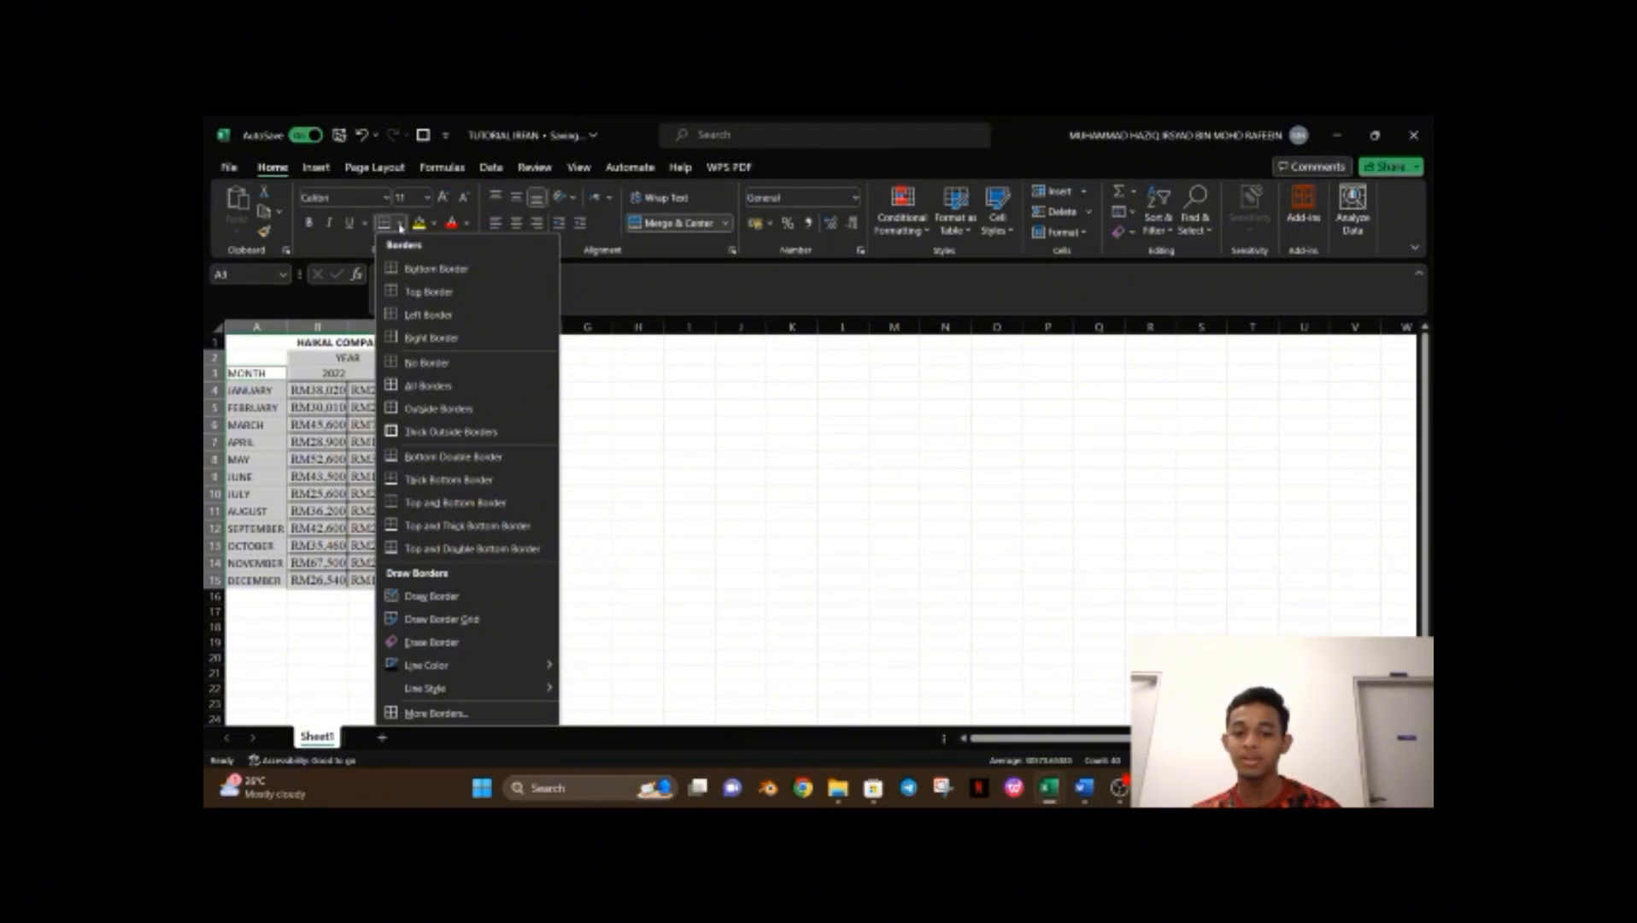
{"action": "left_click", "coordinate": [467, 385]}
{"action": "left_click", "coordinate": [466, 385]}
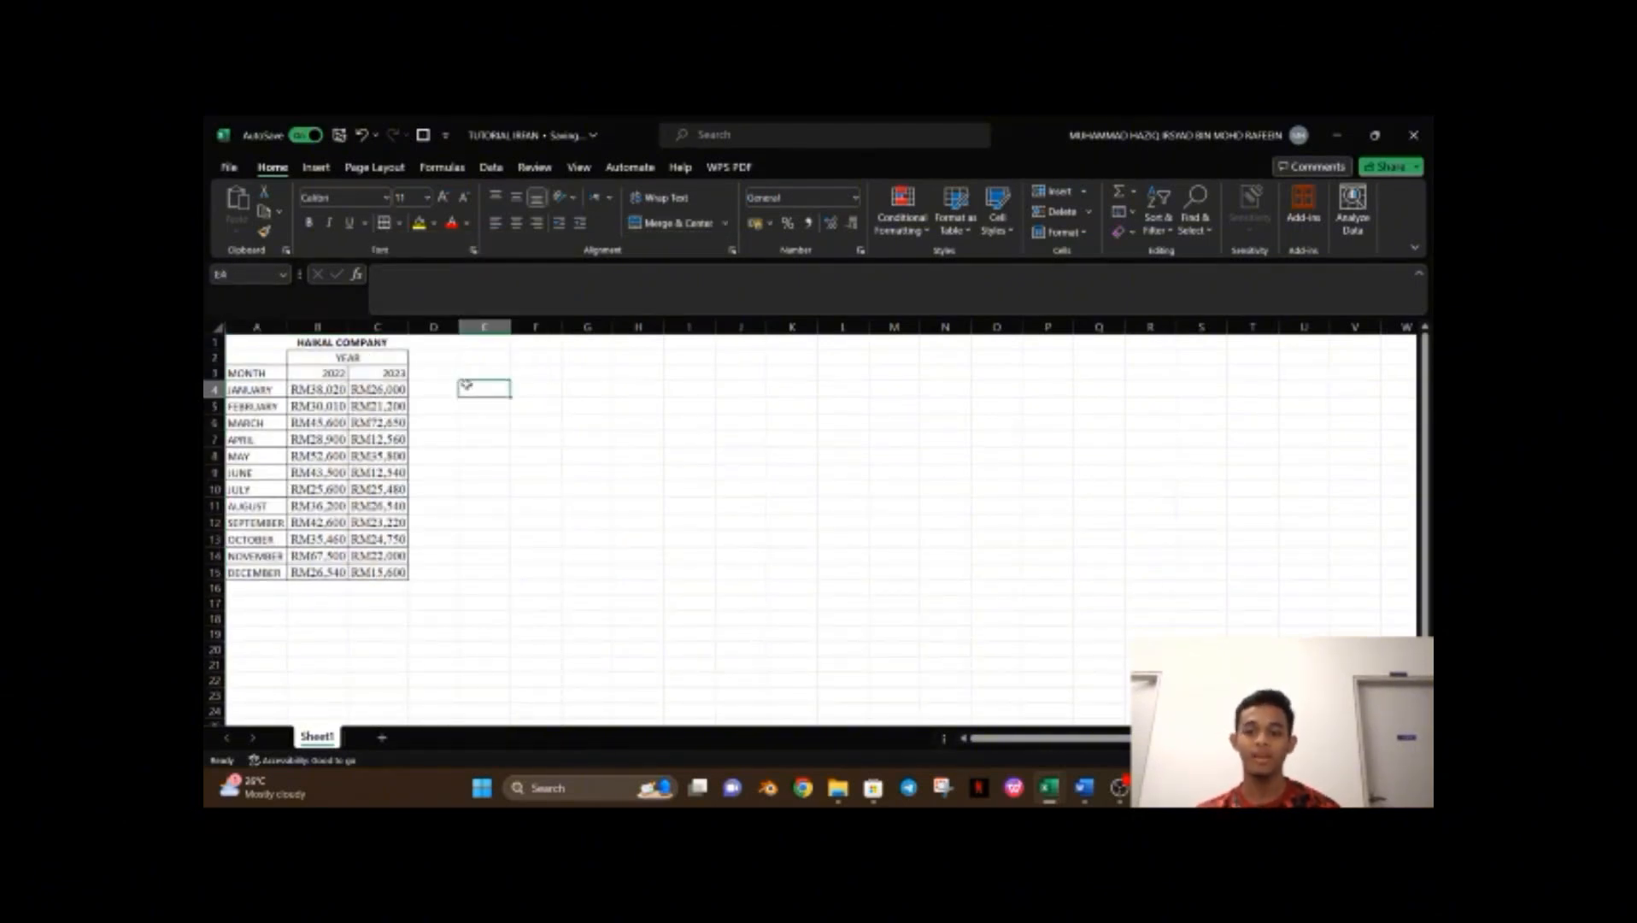
{"action": "left_click", "coordinate": [739, 455]}
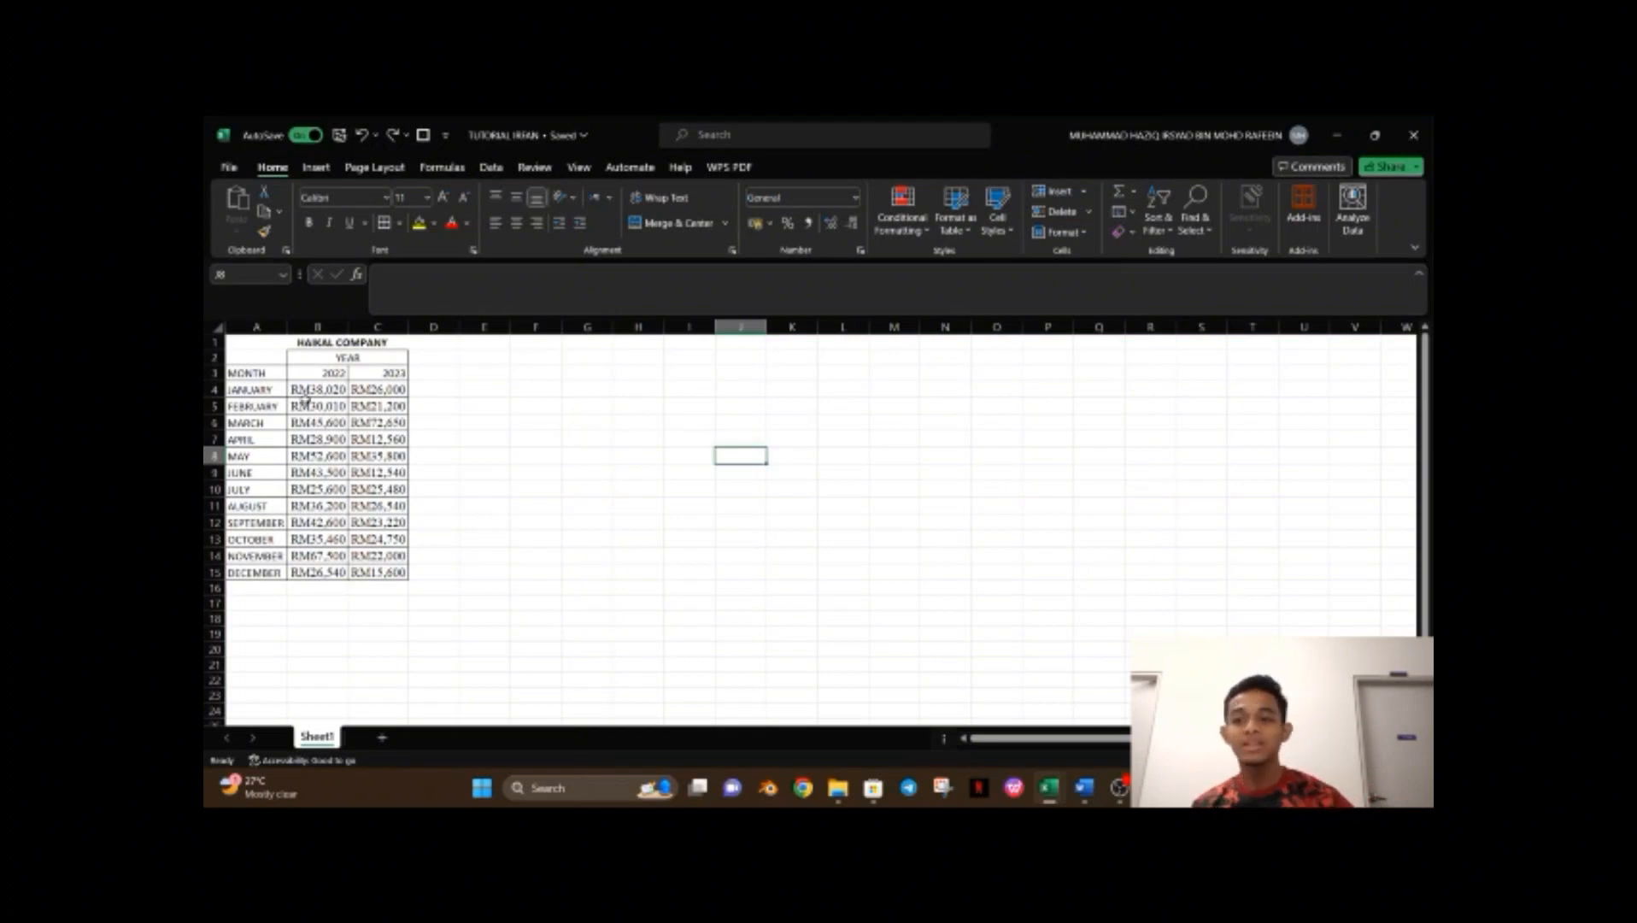
Insert a 2-D line with markers chart from the month and income range A3:C15.
{"action": "left_click_drag", "start_coordinate": [259, 378], "coordinate": [376, 578]}
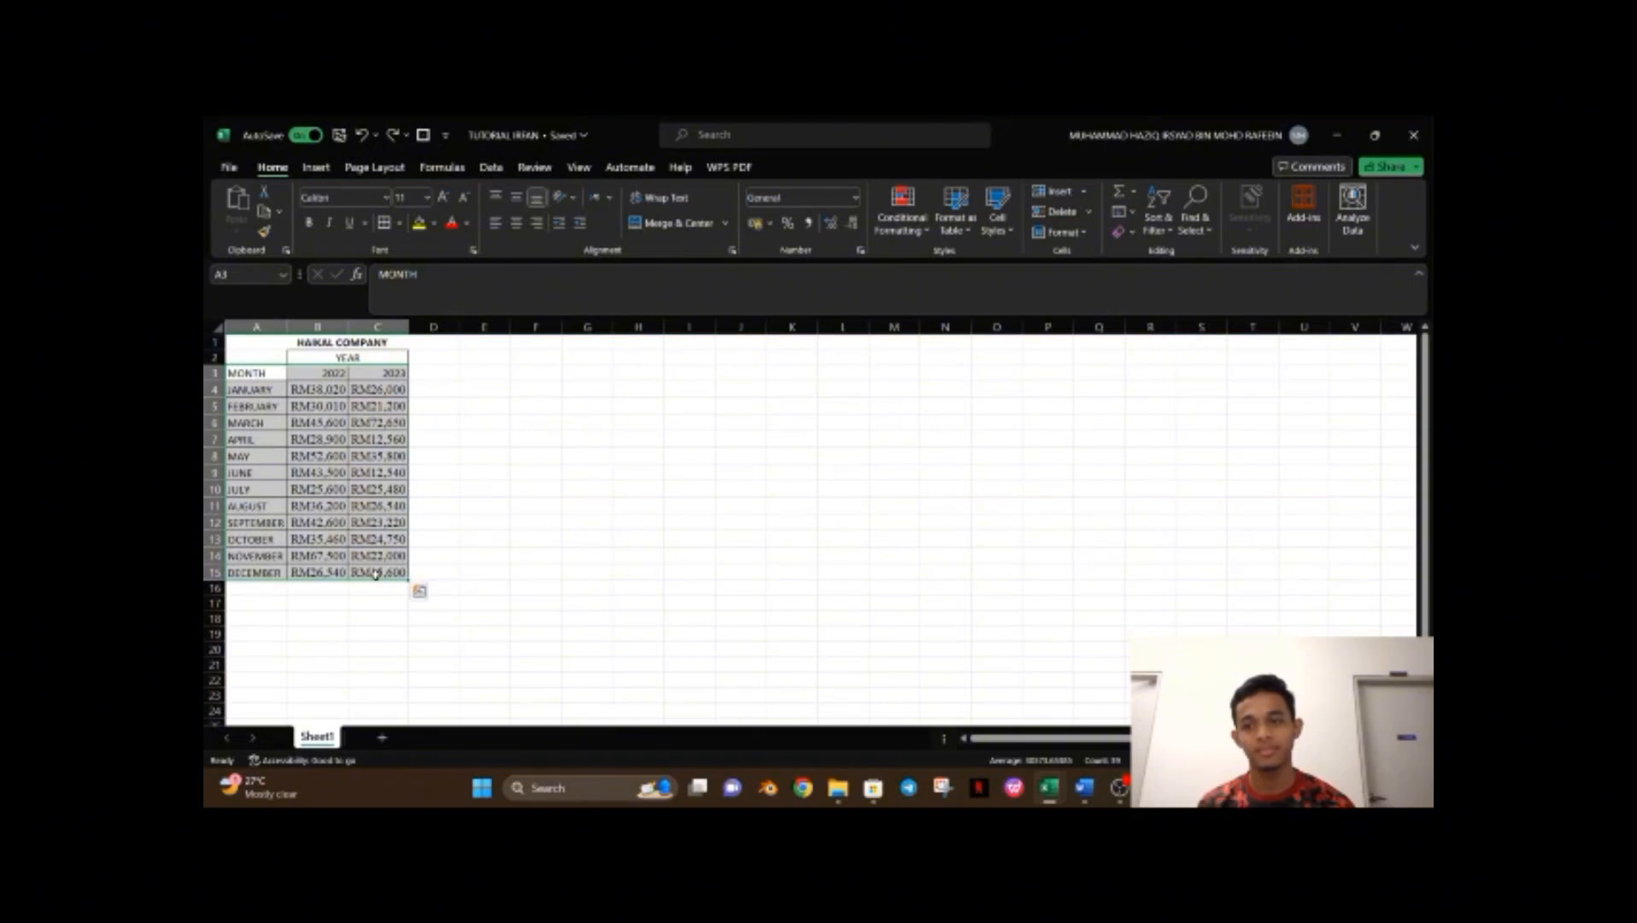
{"action": "left_click", "coordinate": [326, 168]}
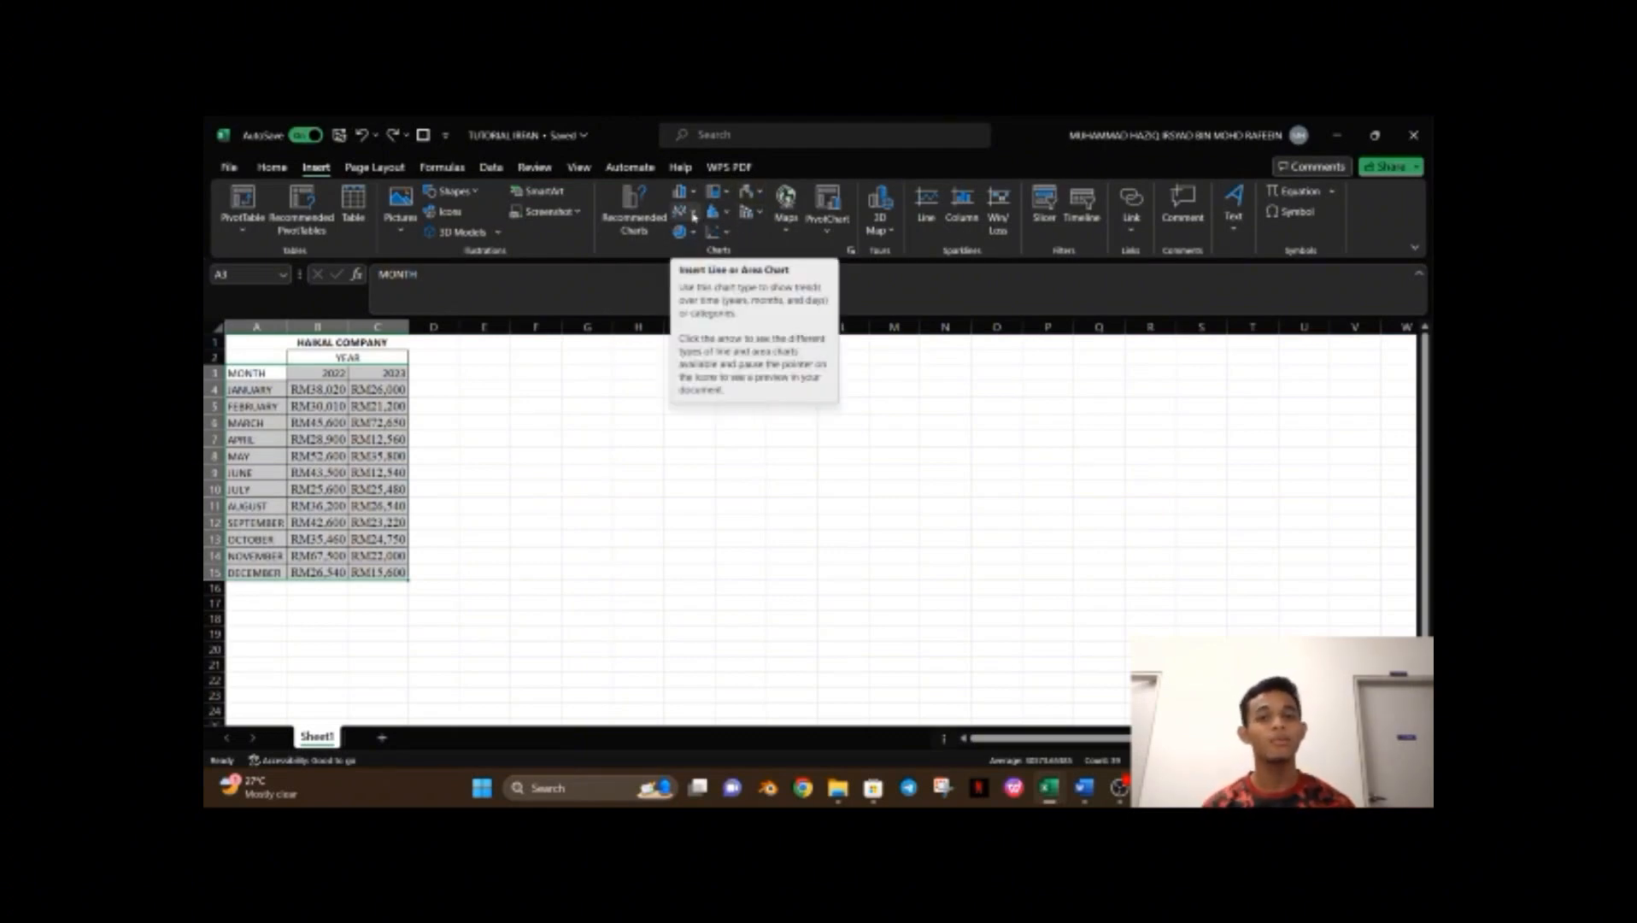
{"action": "left_click", "coordinate": [693, 217]}
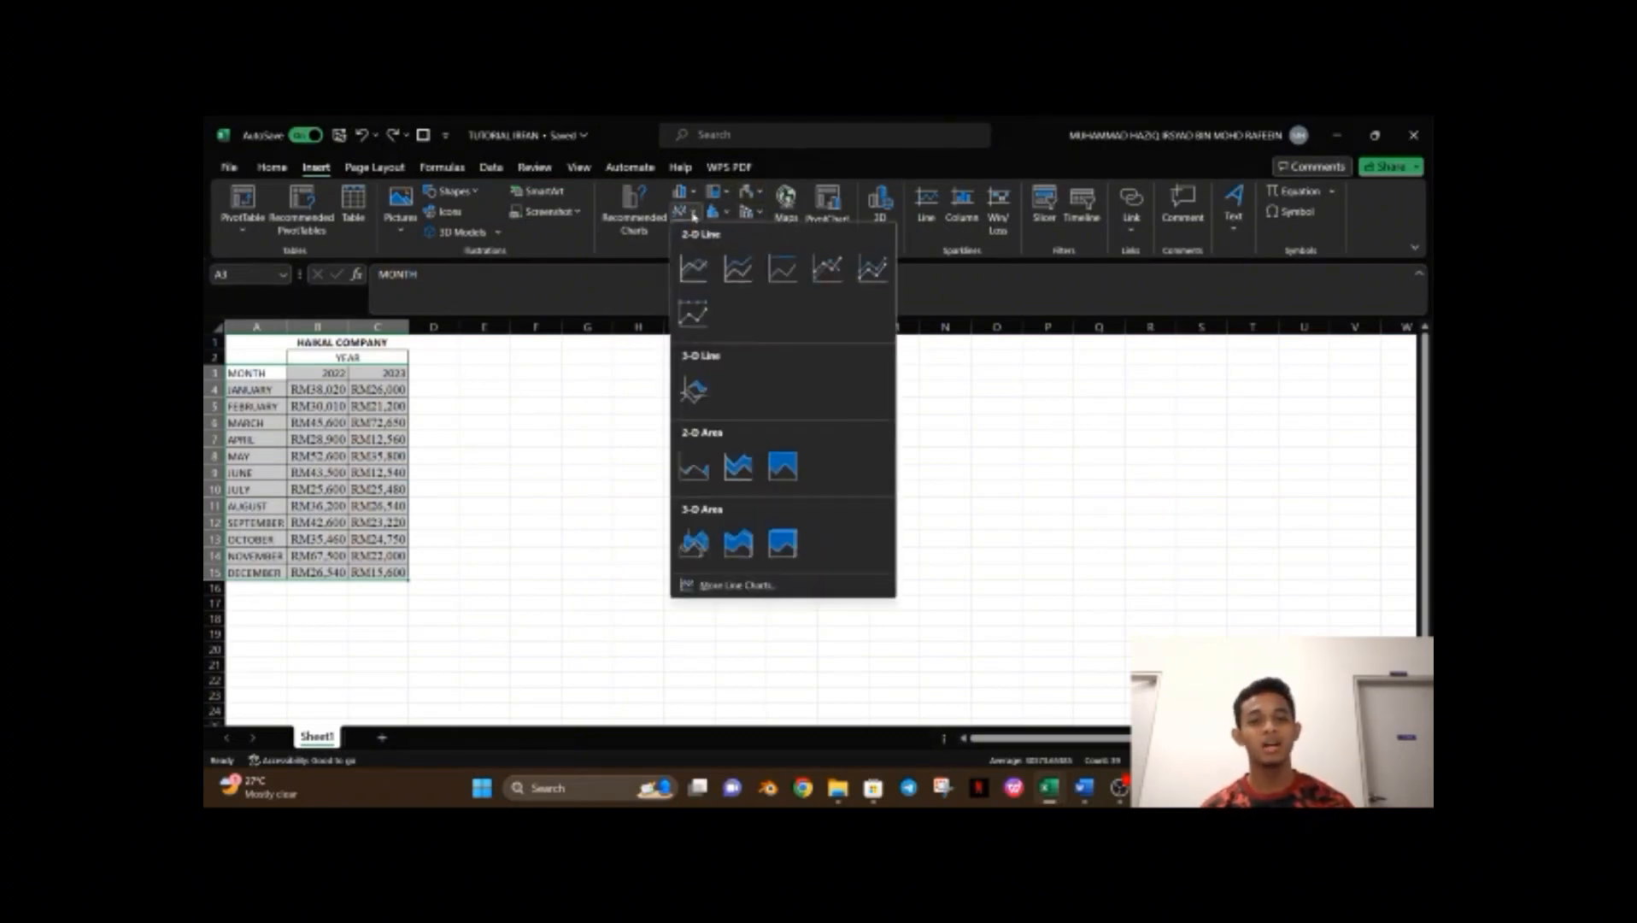
{"action": "left_click", "coordinate": [827, 289]}
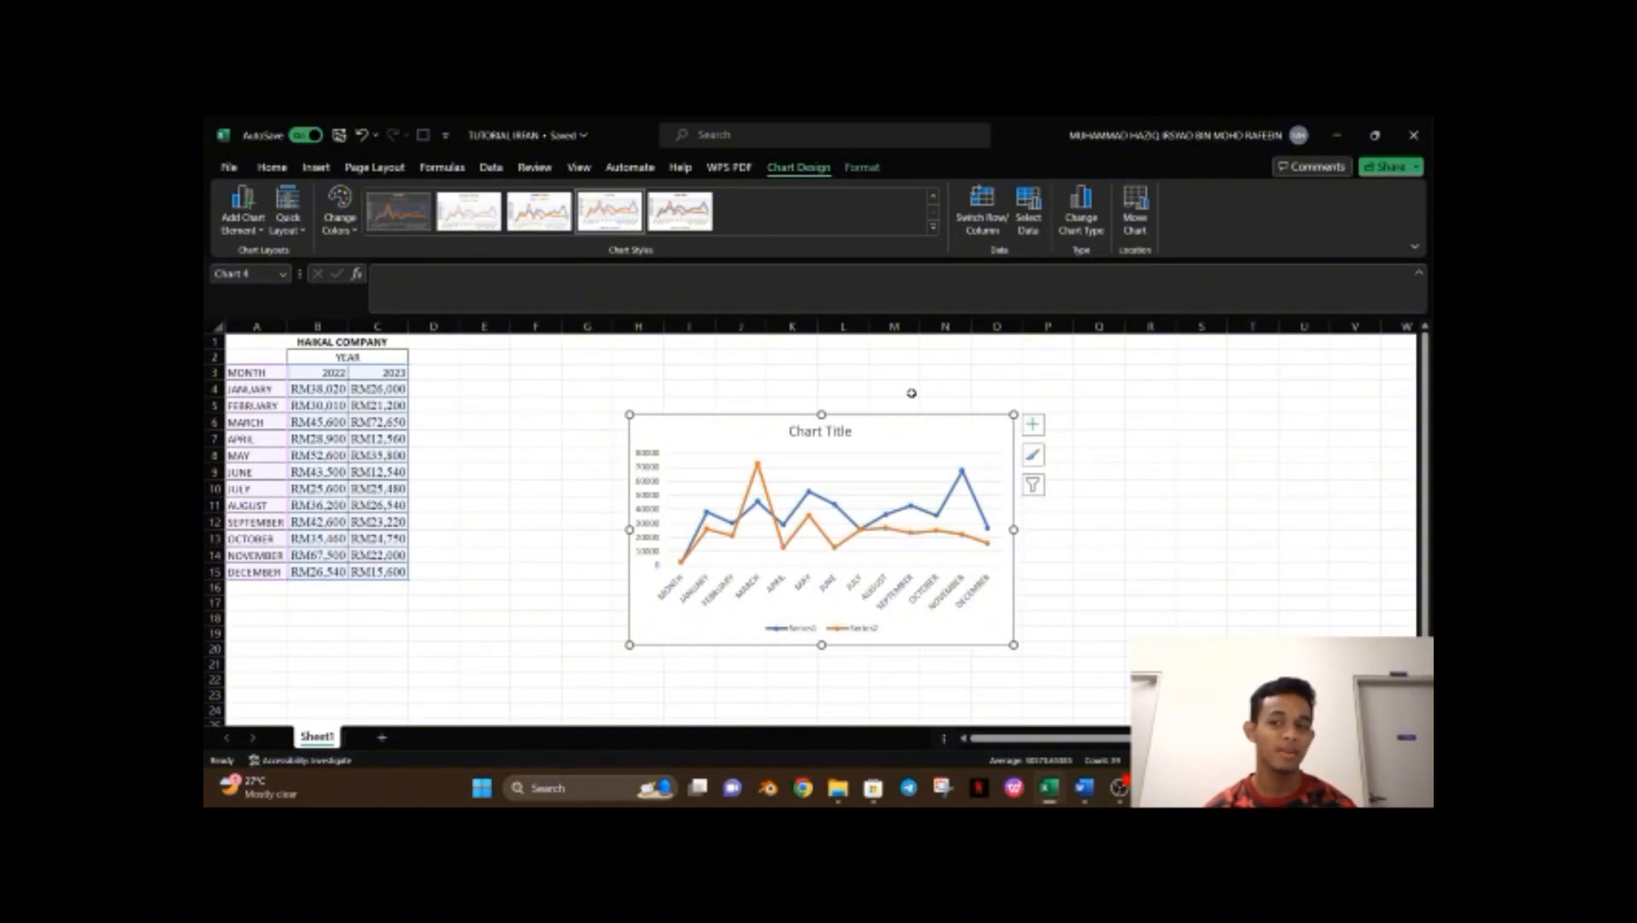
Apply Quick Layout 12 to the chart and add axis titles and a chart title.
{"action": "left_click", "coordinate": [305, 218]}
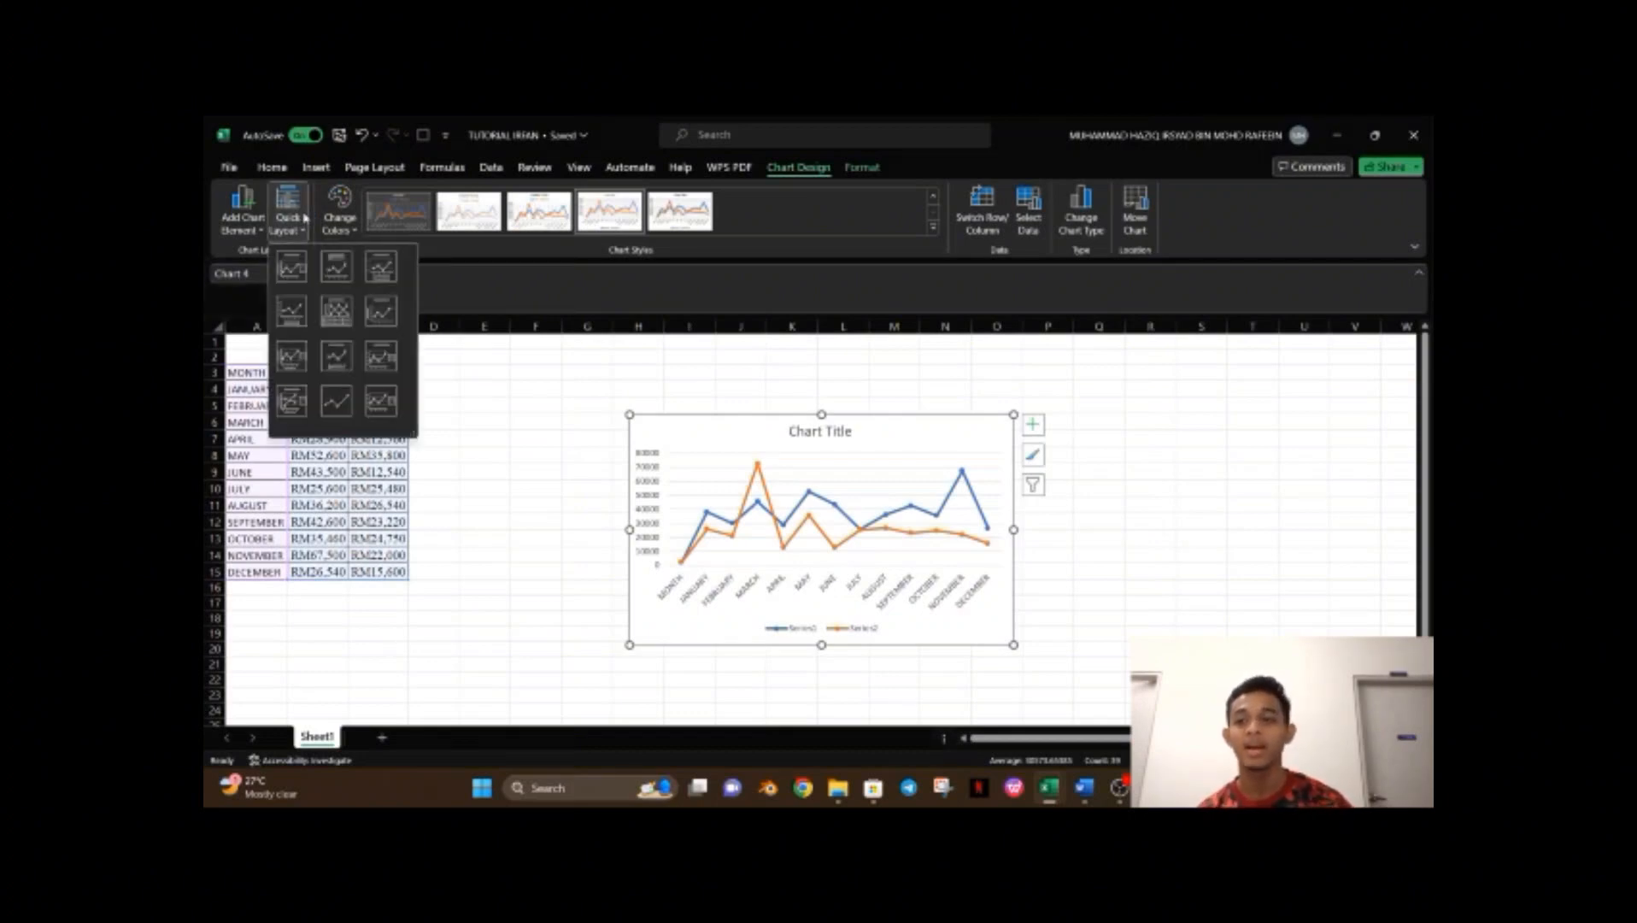
{"action": "left_click", "coordinate": [381, 400]}
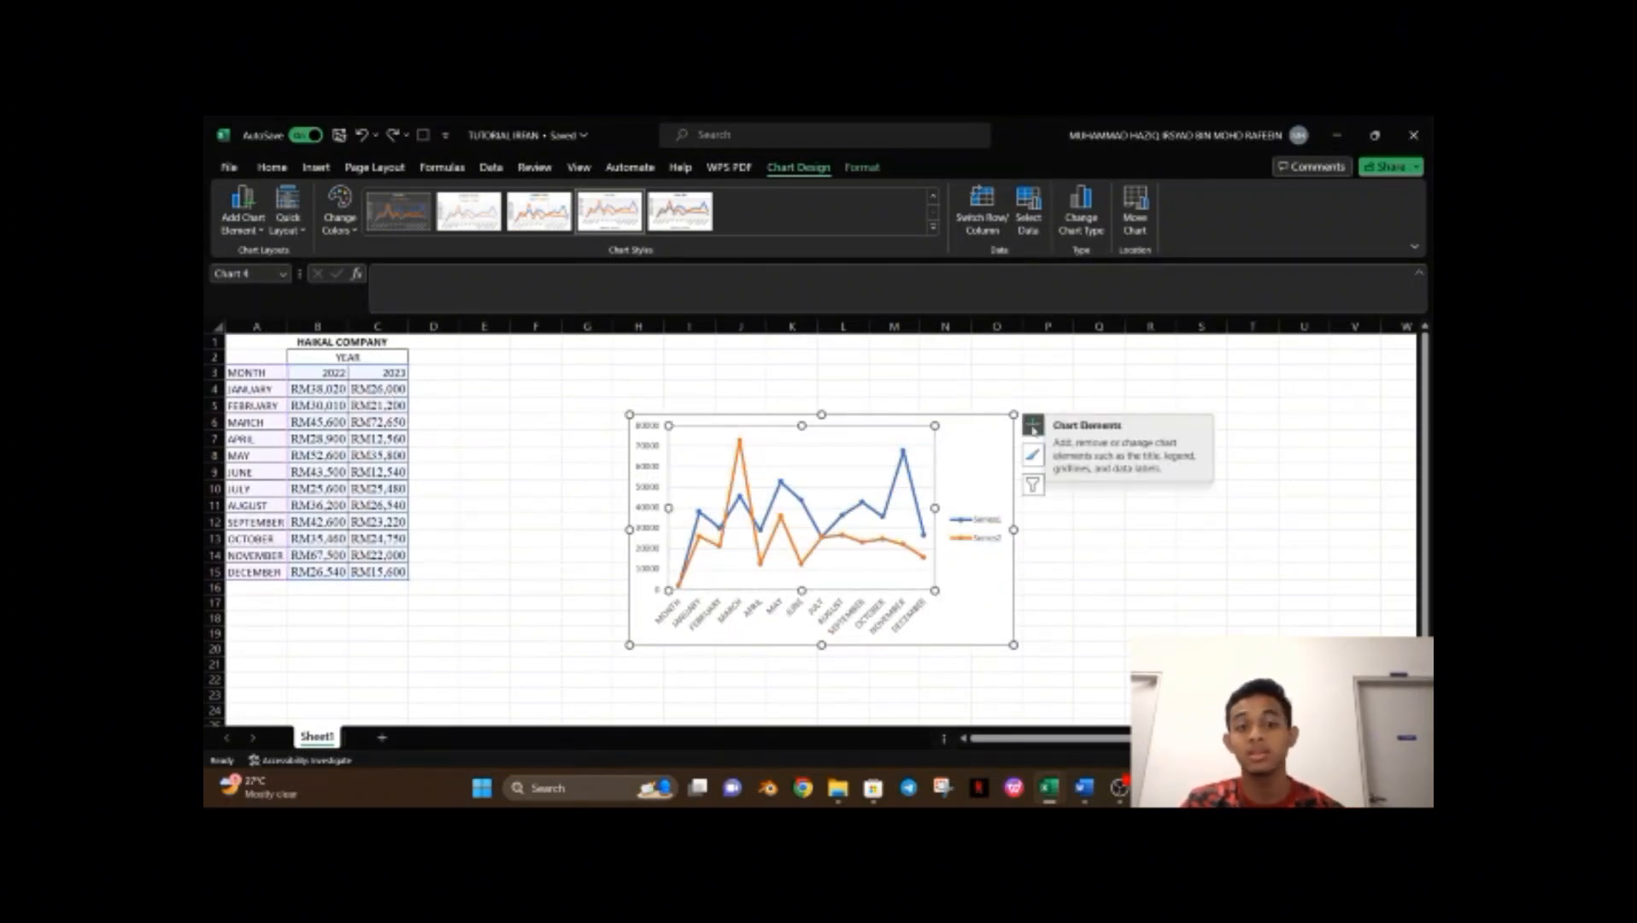
{"action": "left_click", "coordinate": [1034, 428]}
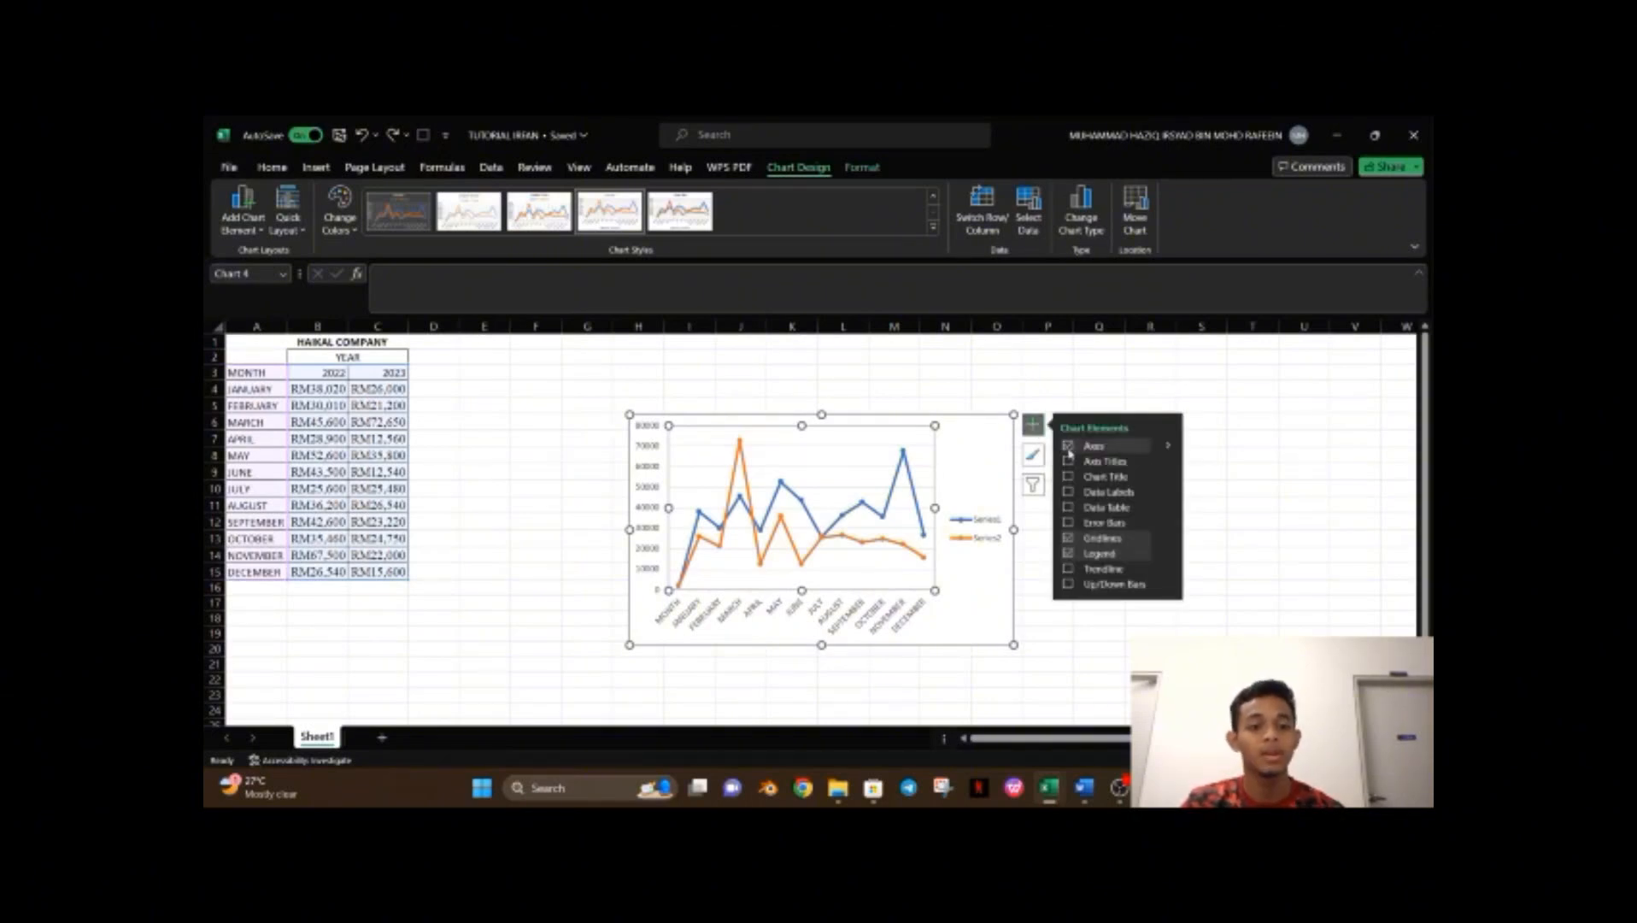
{"action": "left_click", "coordinate": [1068, 461]}
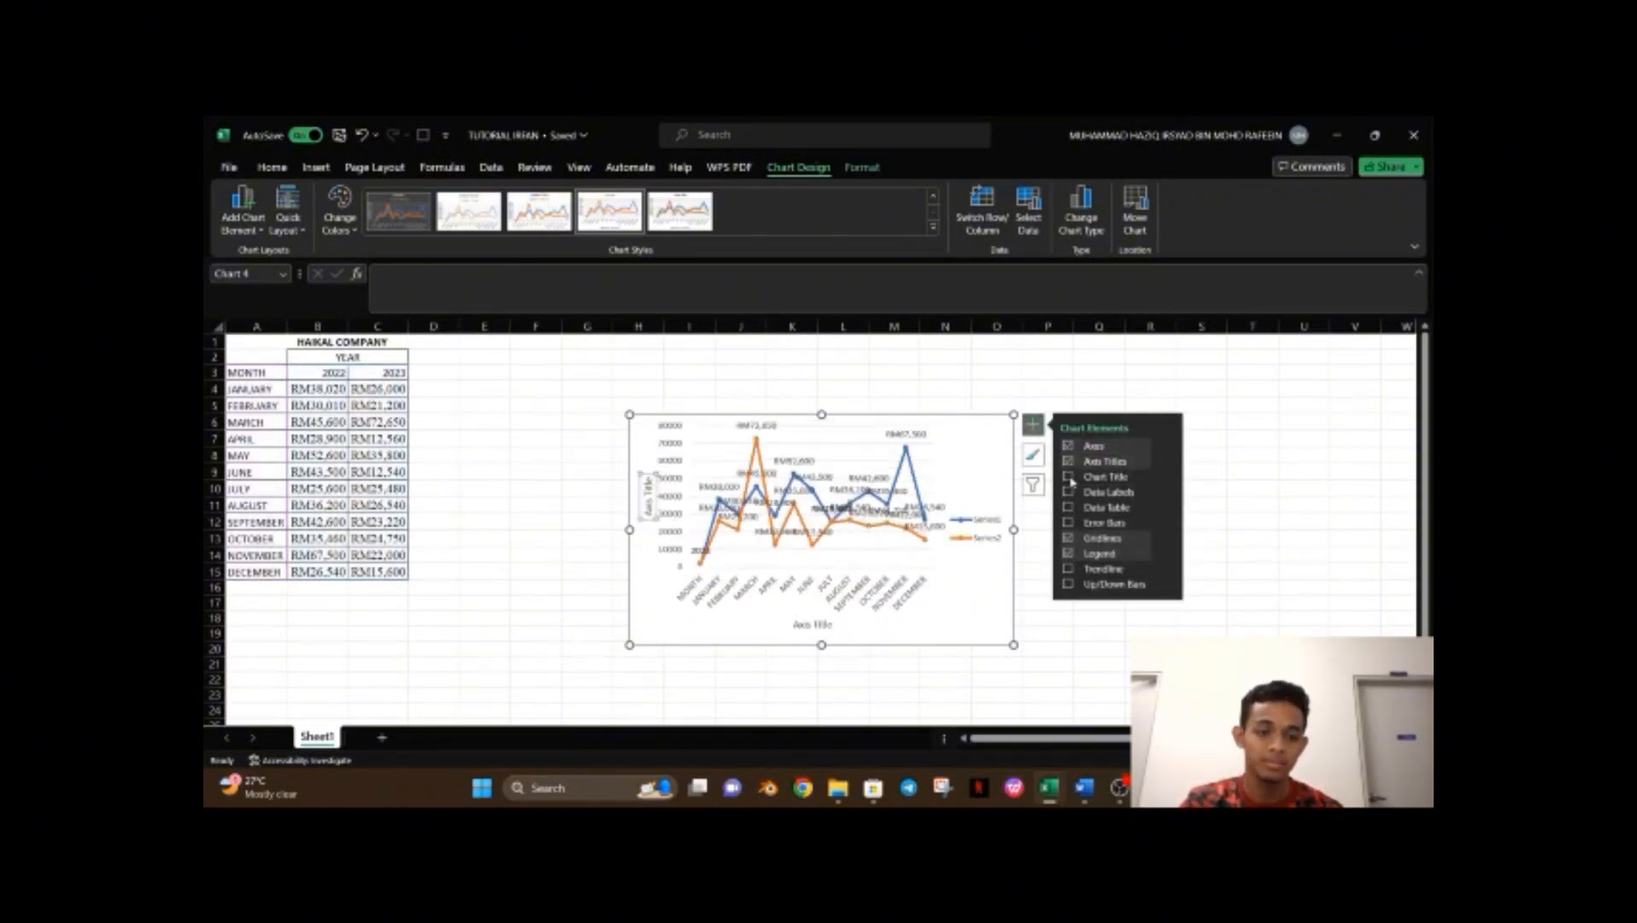
{"action": "left_click", "coordinate": [1068, 479]}
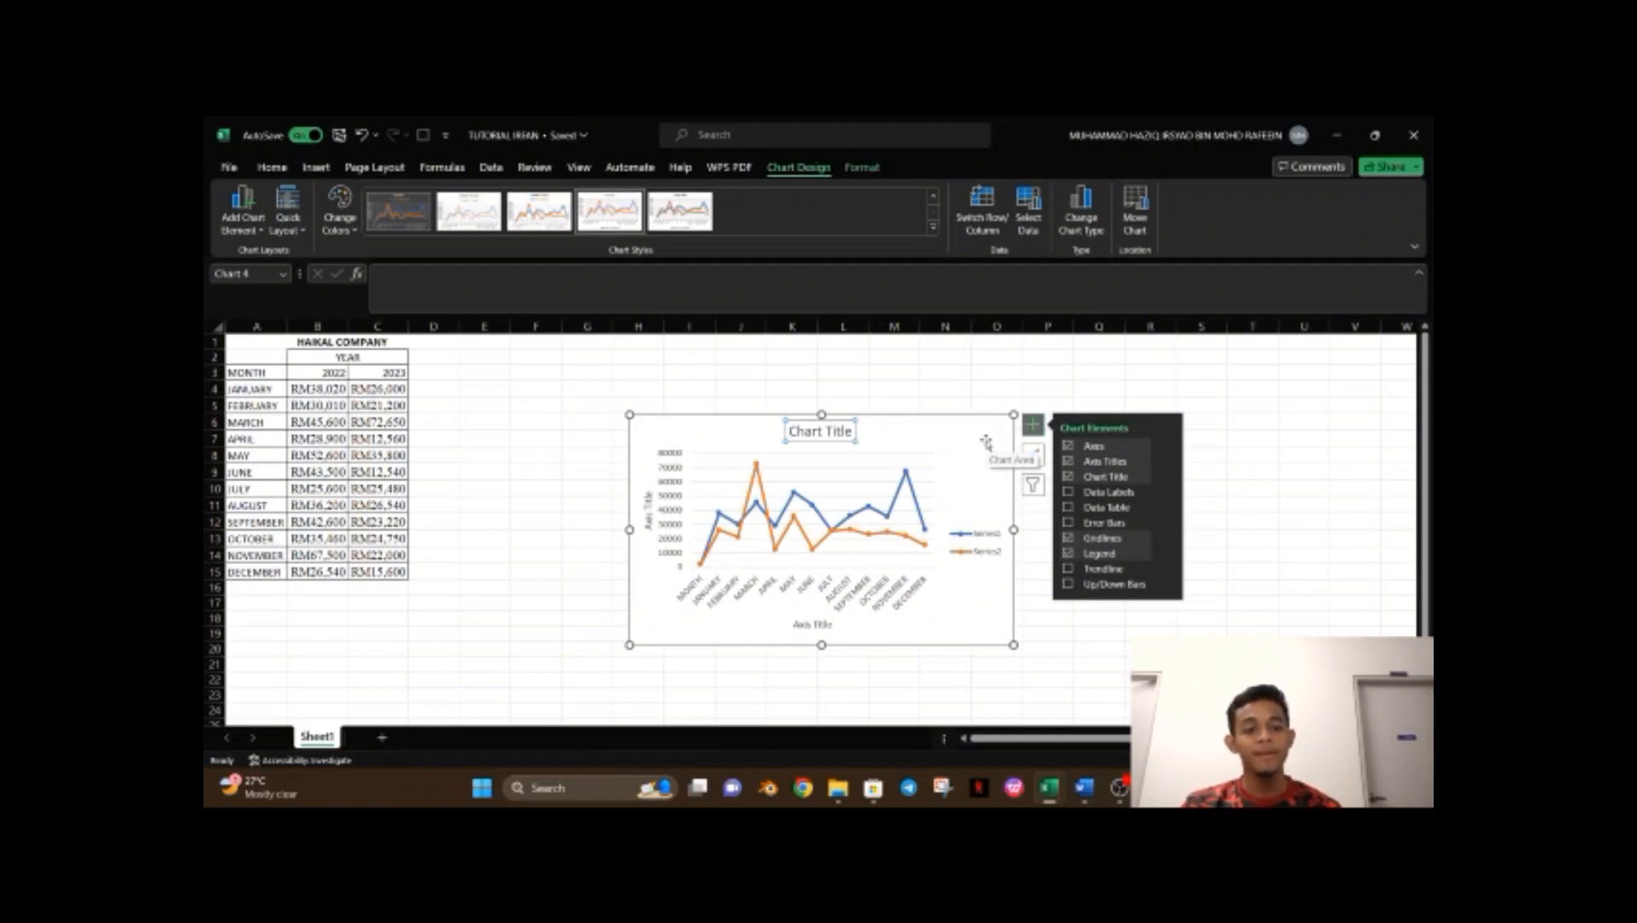
{"action": "left_click", "coordinate": [1034, 552]}
{"action": "left_click", "coordinate": [985, 498]}
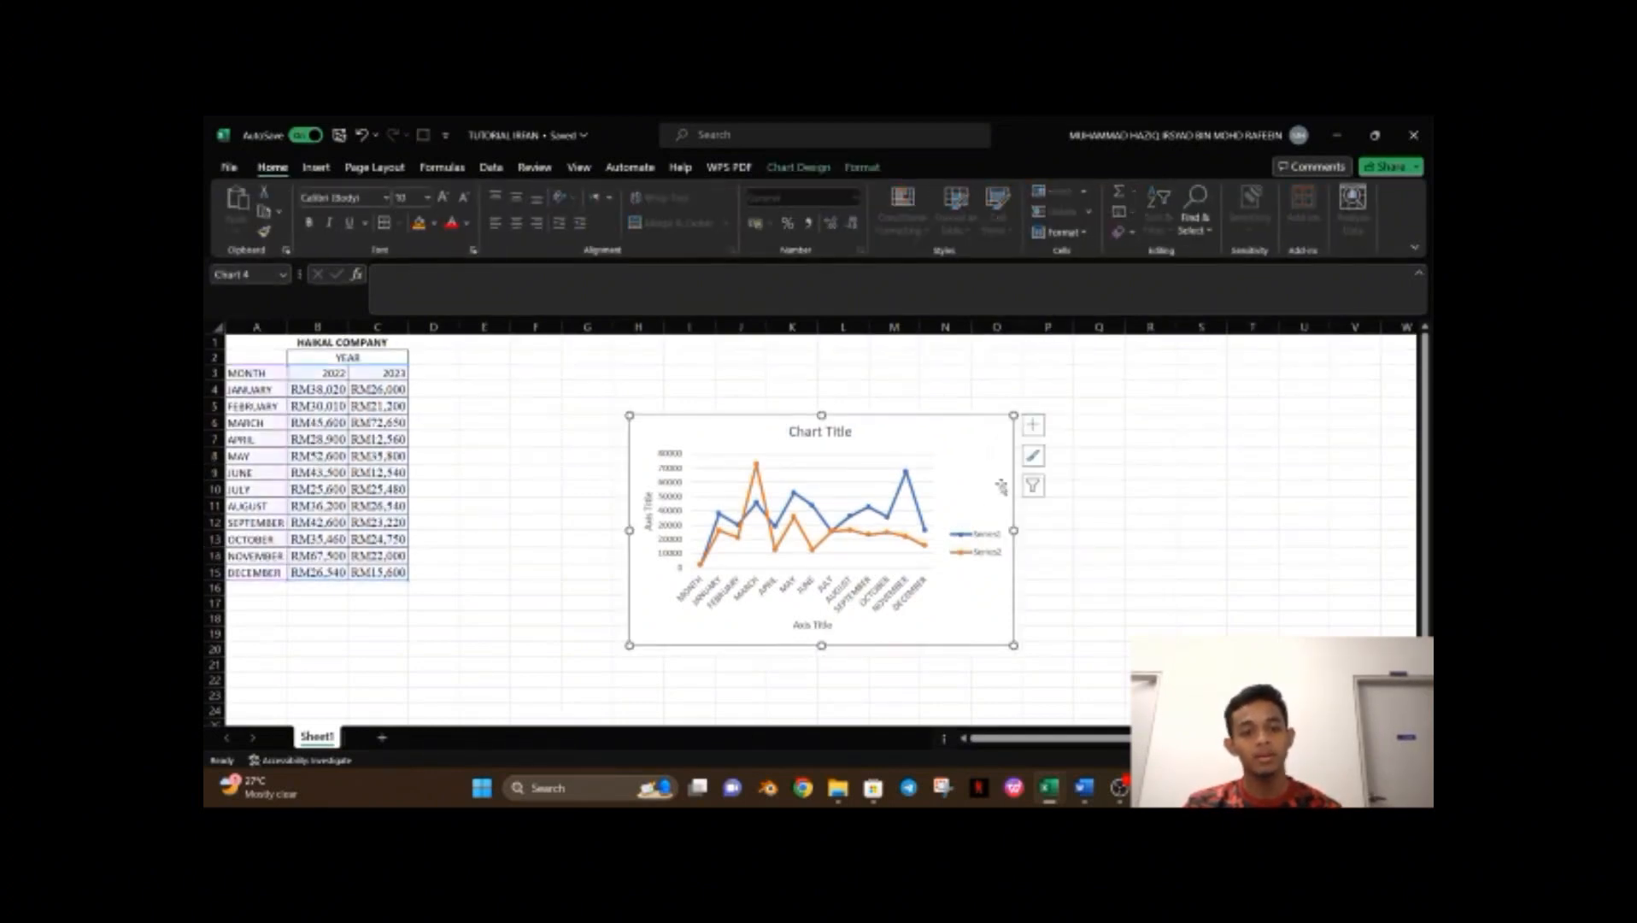
Apply a dark chart style to the line chart.
{"action": "left_click", "coordinate": [1033, 456]}
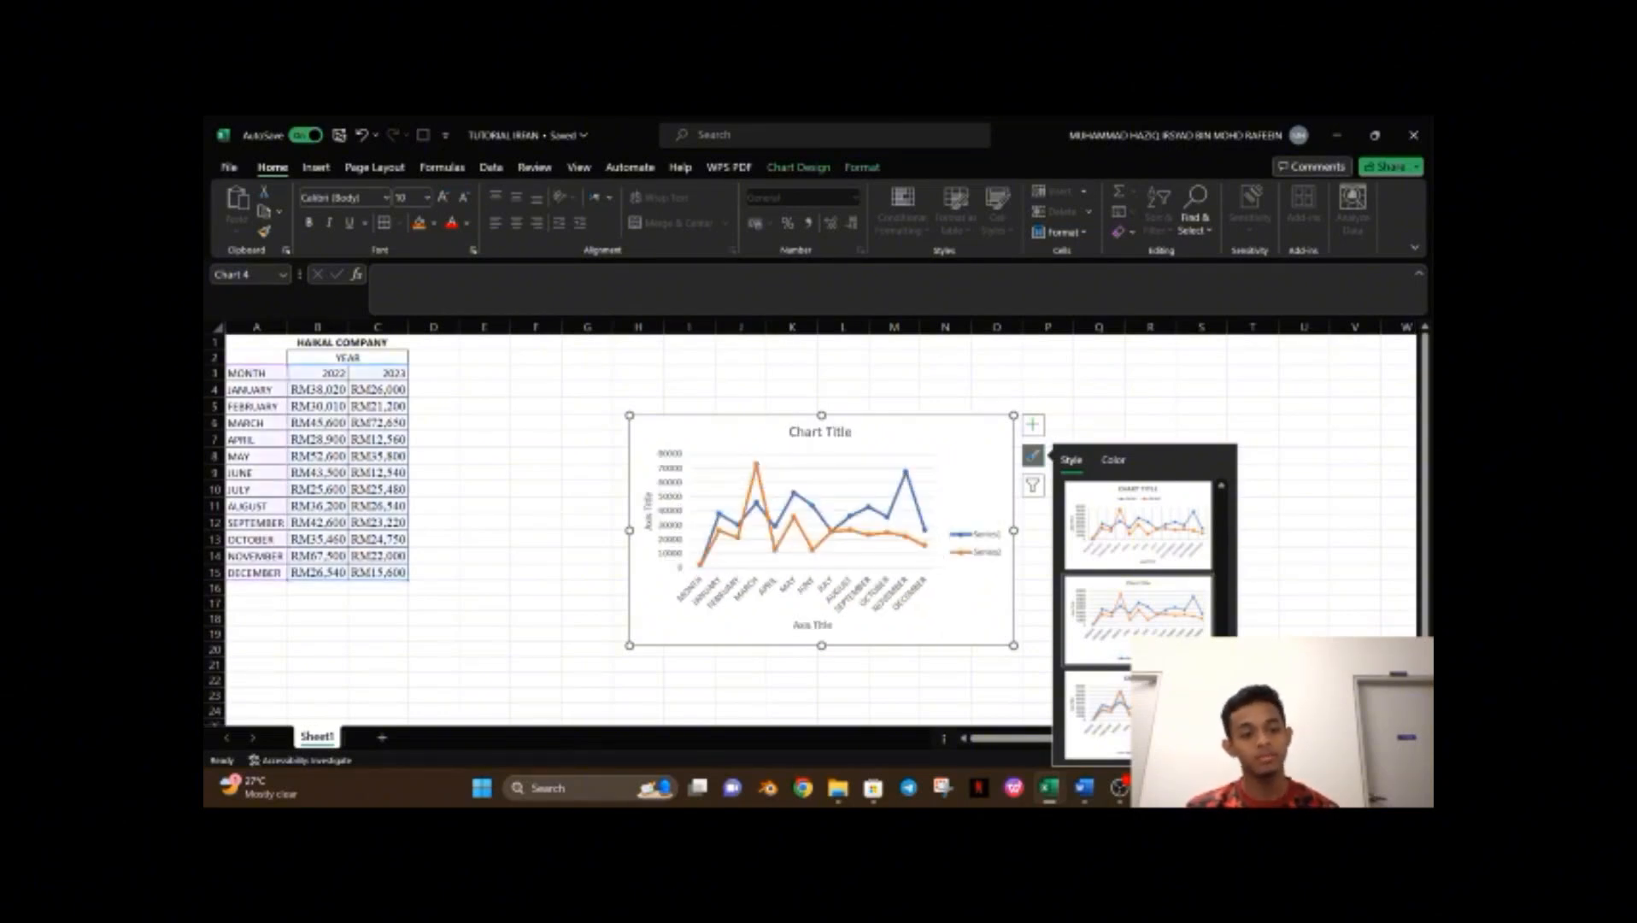
{"action": "scroll", "coordinate": [1136, 597], "scroll_direction": "down", "scroll_amount": 2}
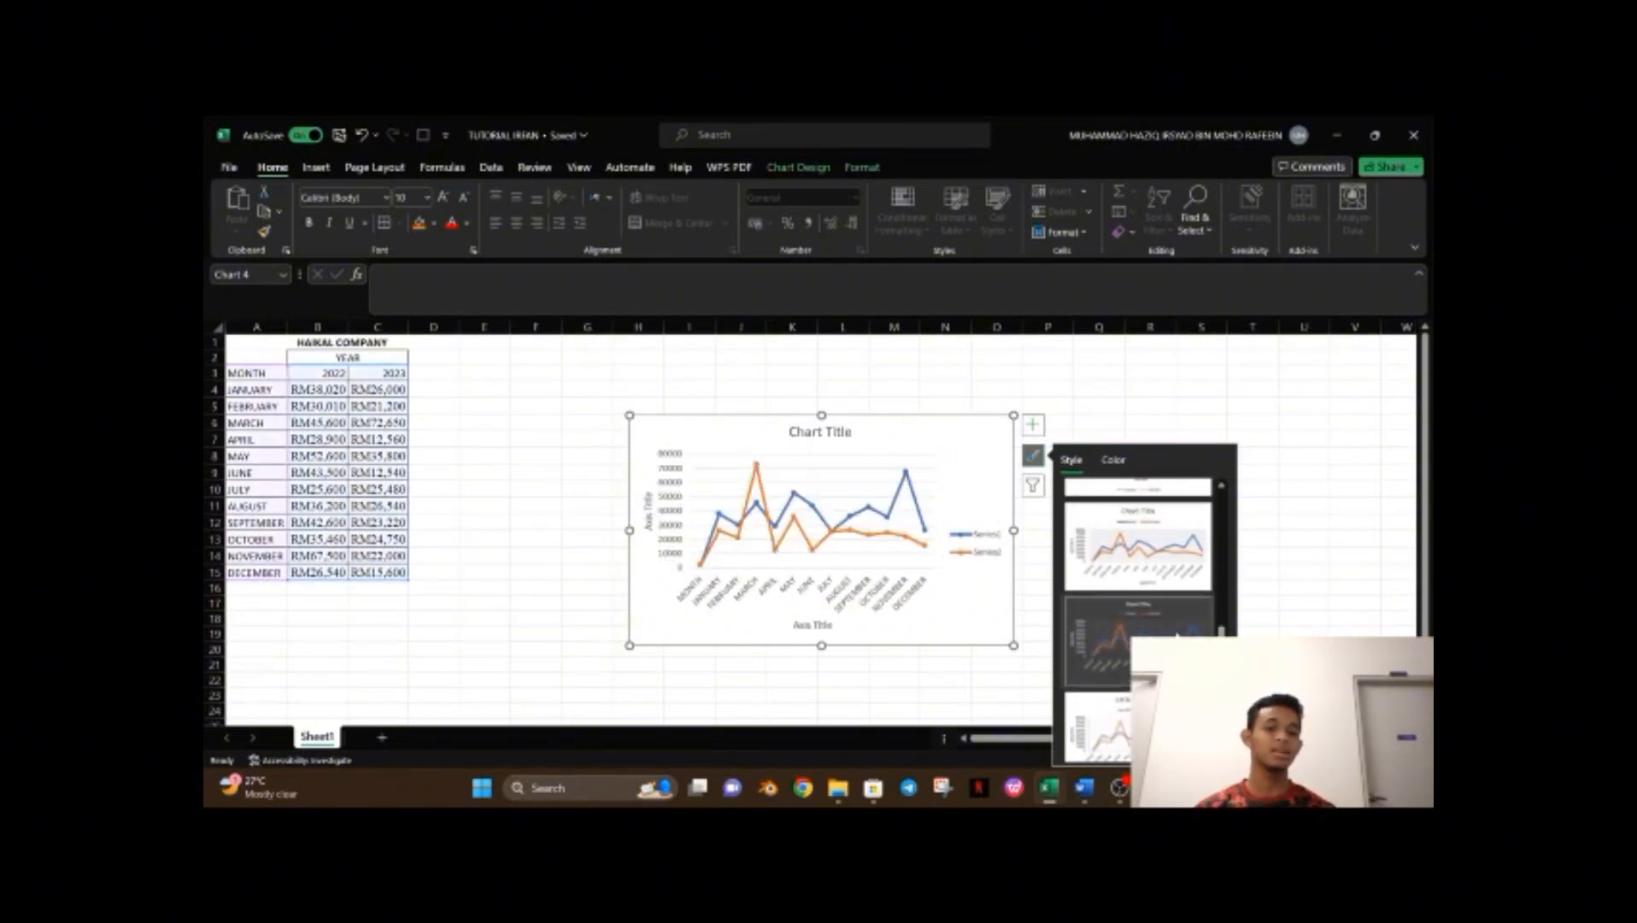
{"action": "left_click", "coordinate": [1174, 635]}
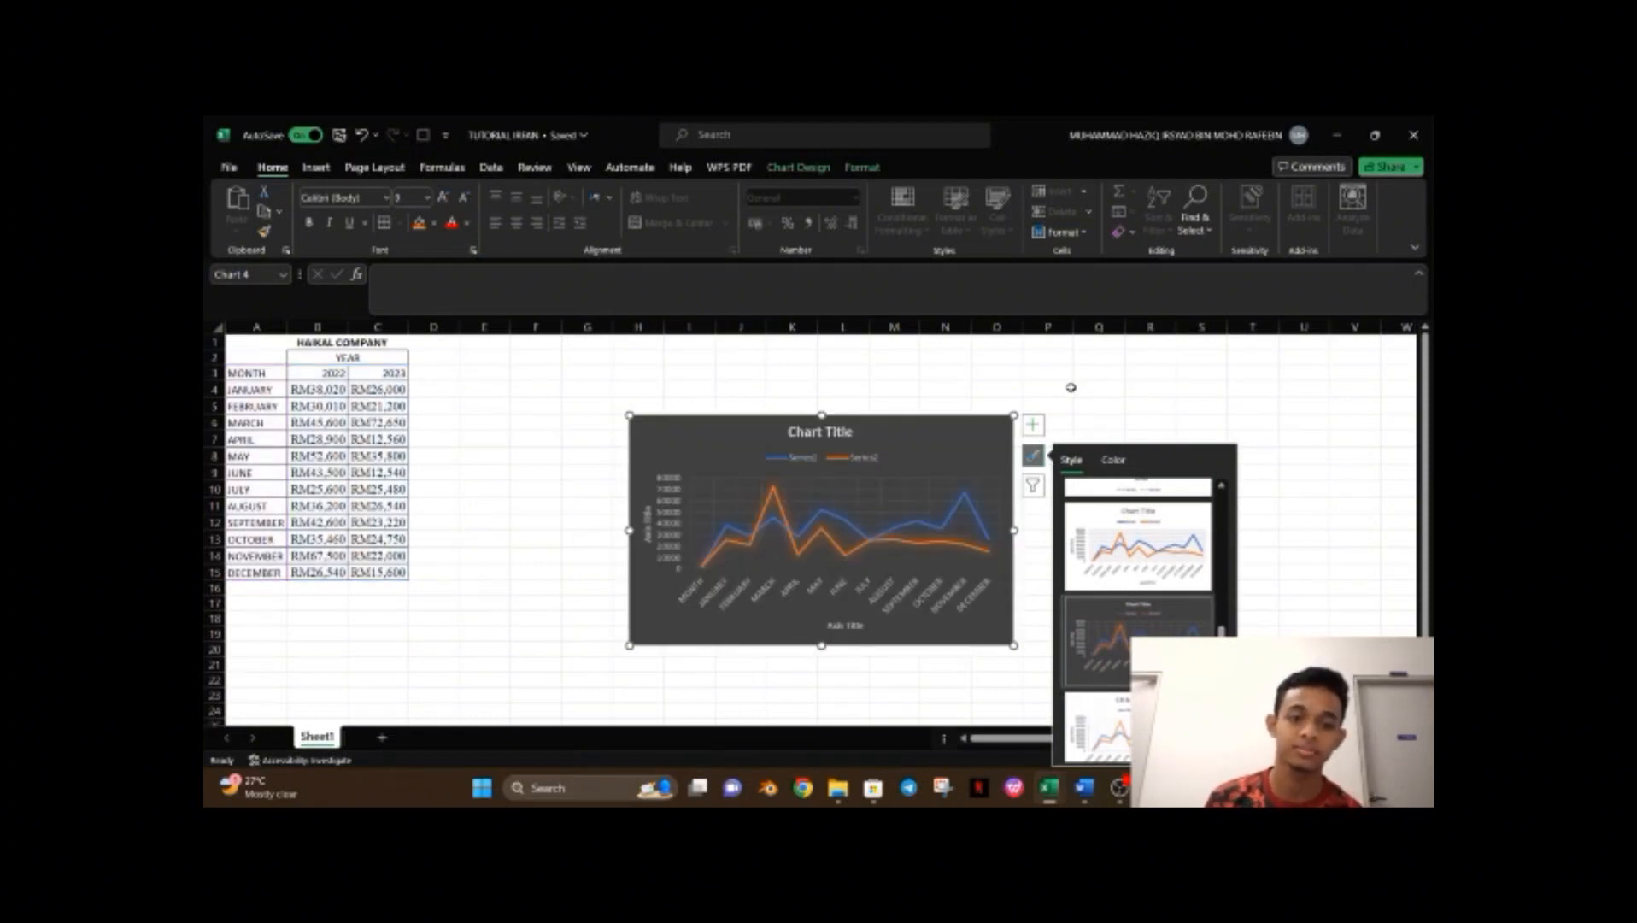
{"action": "left_click", "coordinate": [1059, 370]}
Rename the chart title to HAIKAL COMPANY INCOME.
{"action": "left_click", "coordinate": [845, 431]}
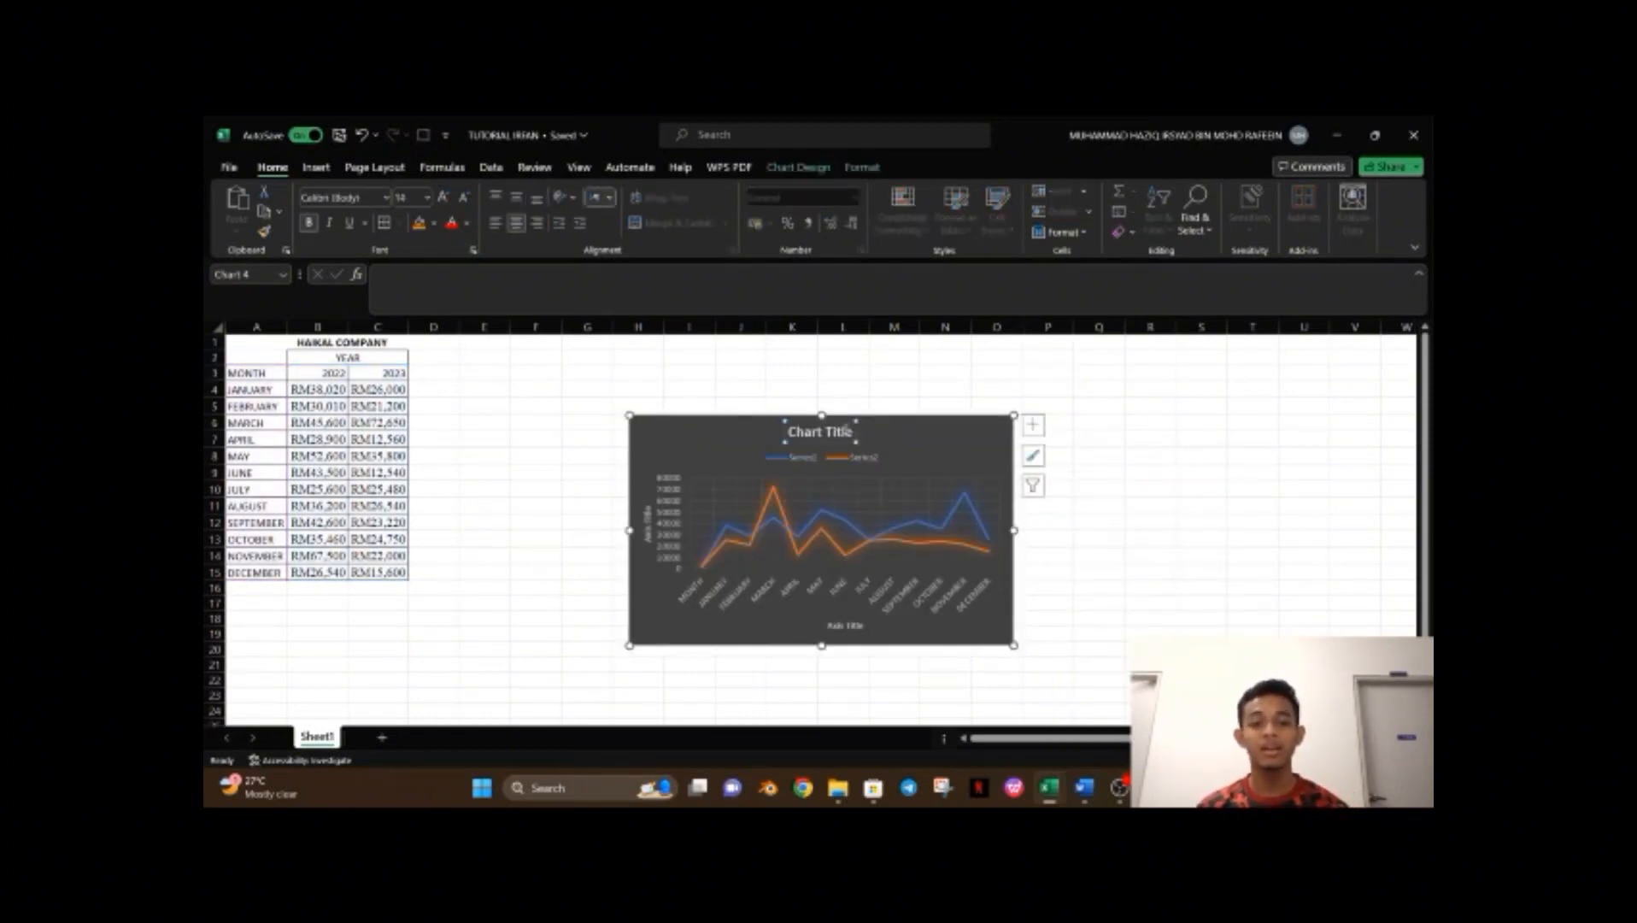
{"action": "left_click_drag", "start_coordinate": [853, 431], "coordinate": [729, 427]}
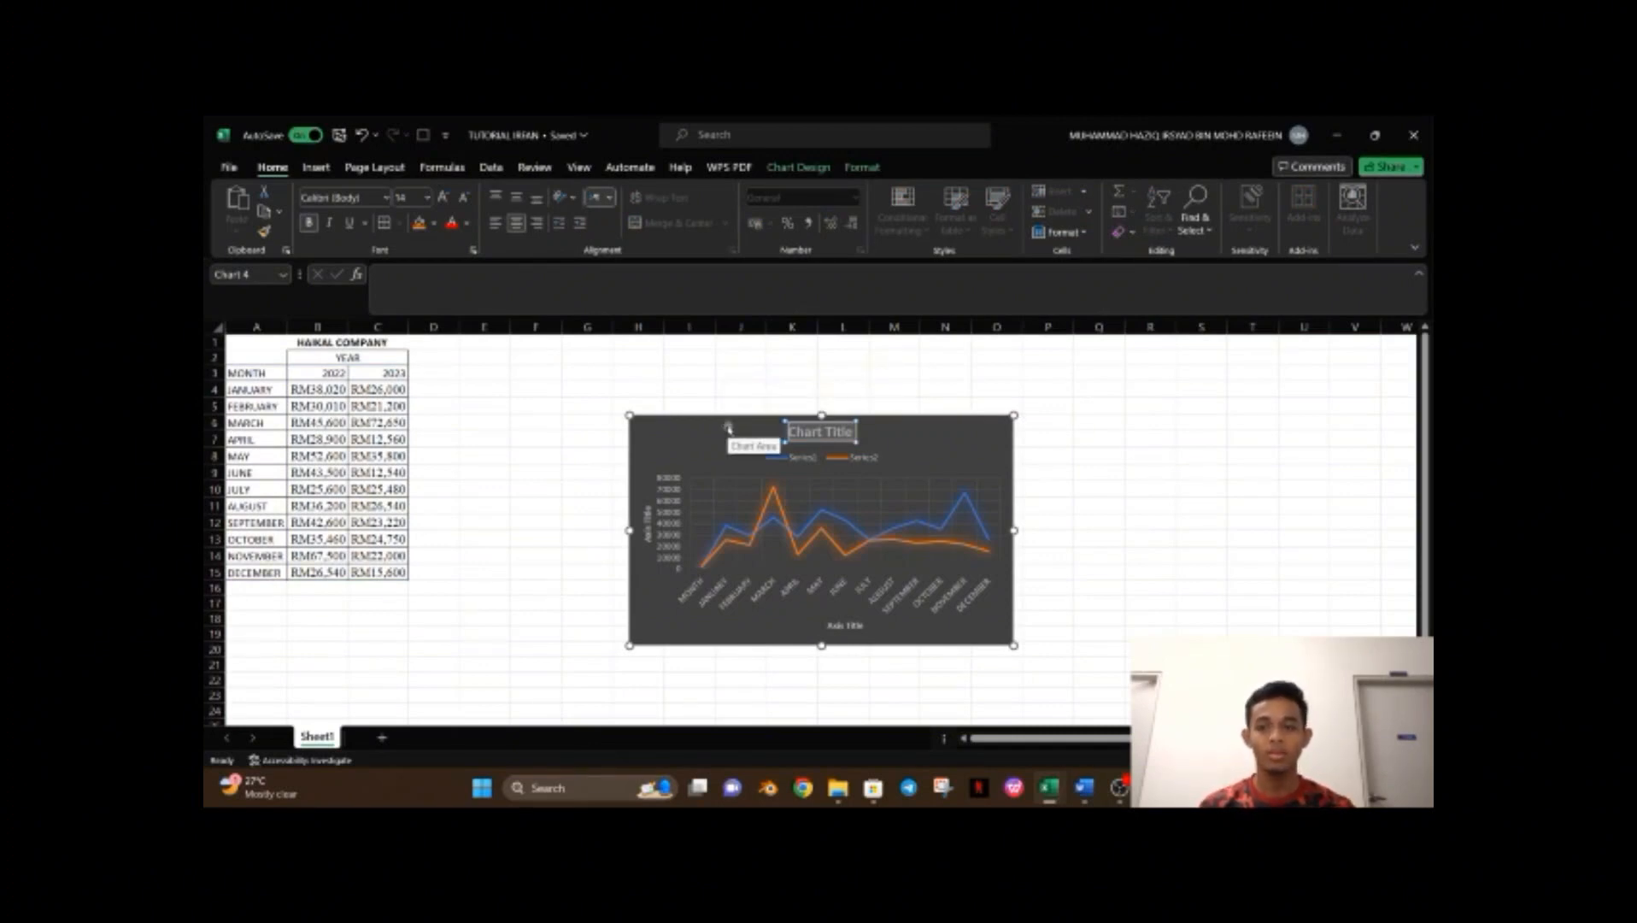
{"action": "type", "text": "H"}
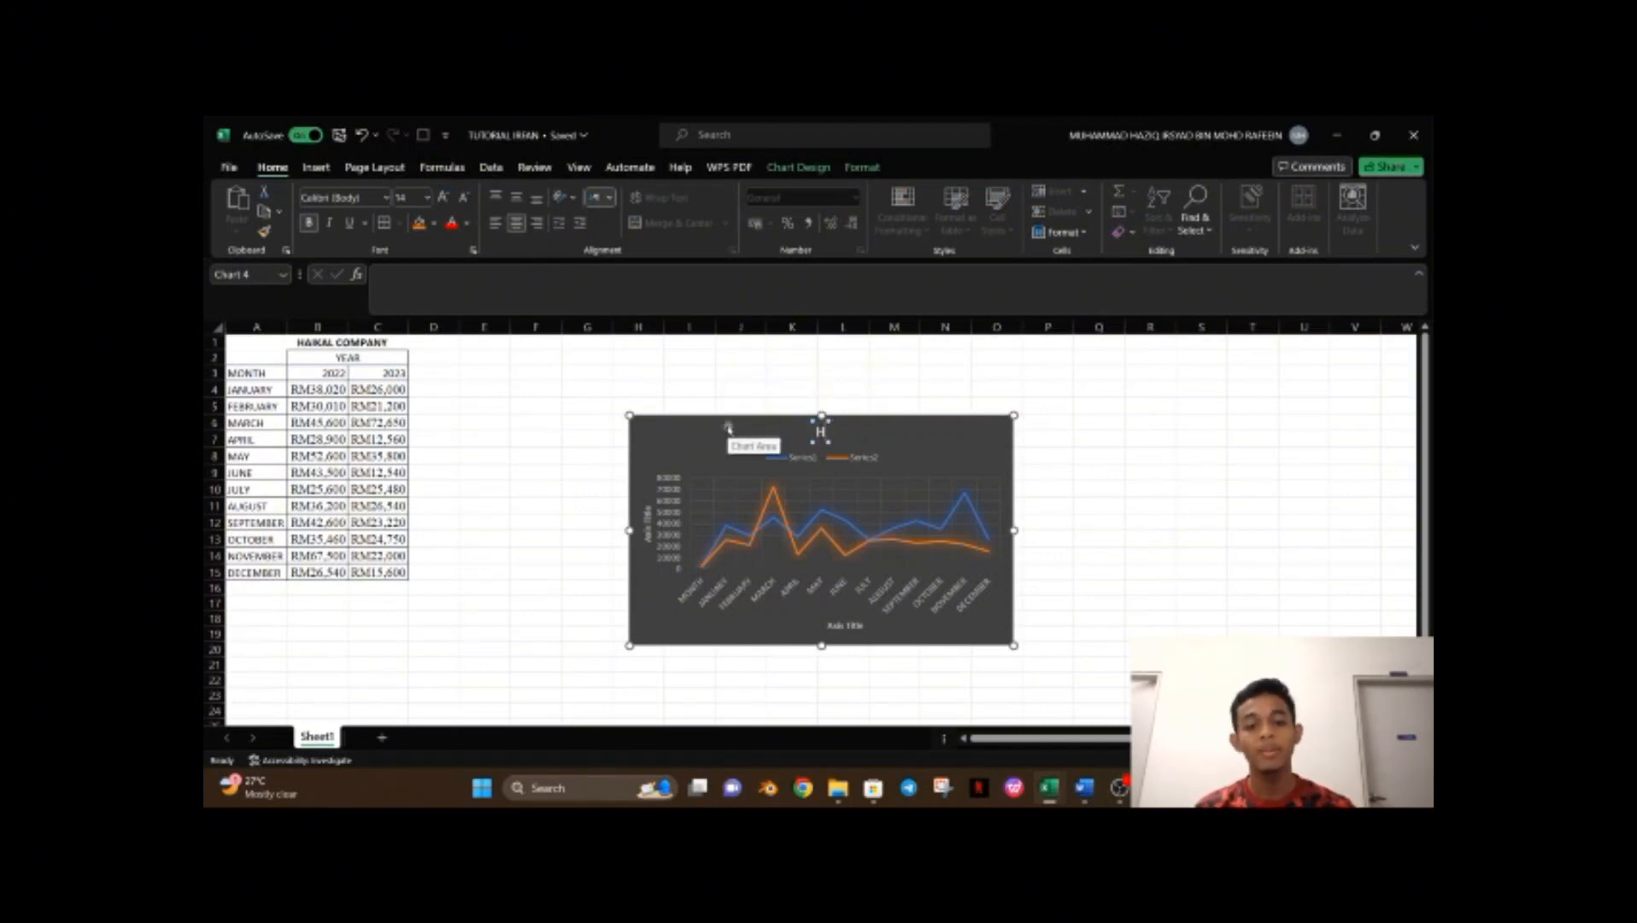
{"action": "type", "text": "AIKAL COMPANY"}
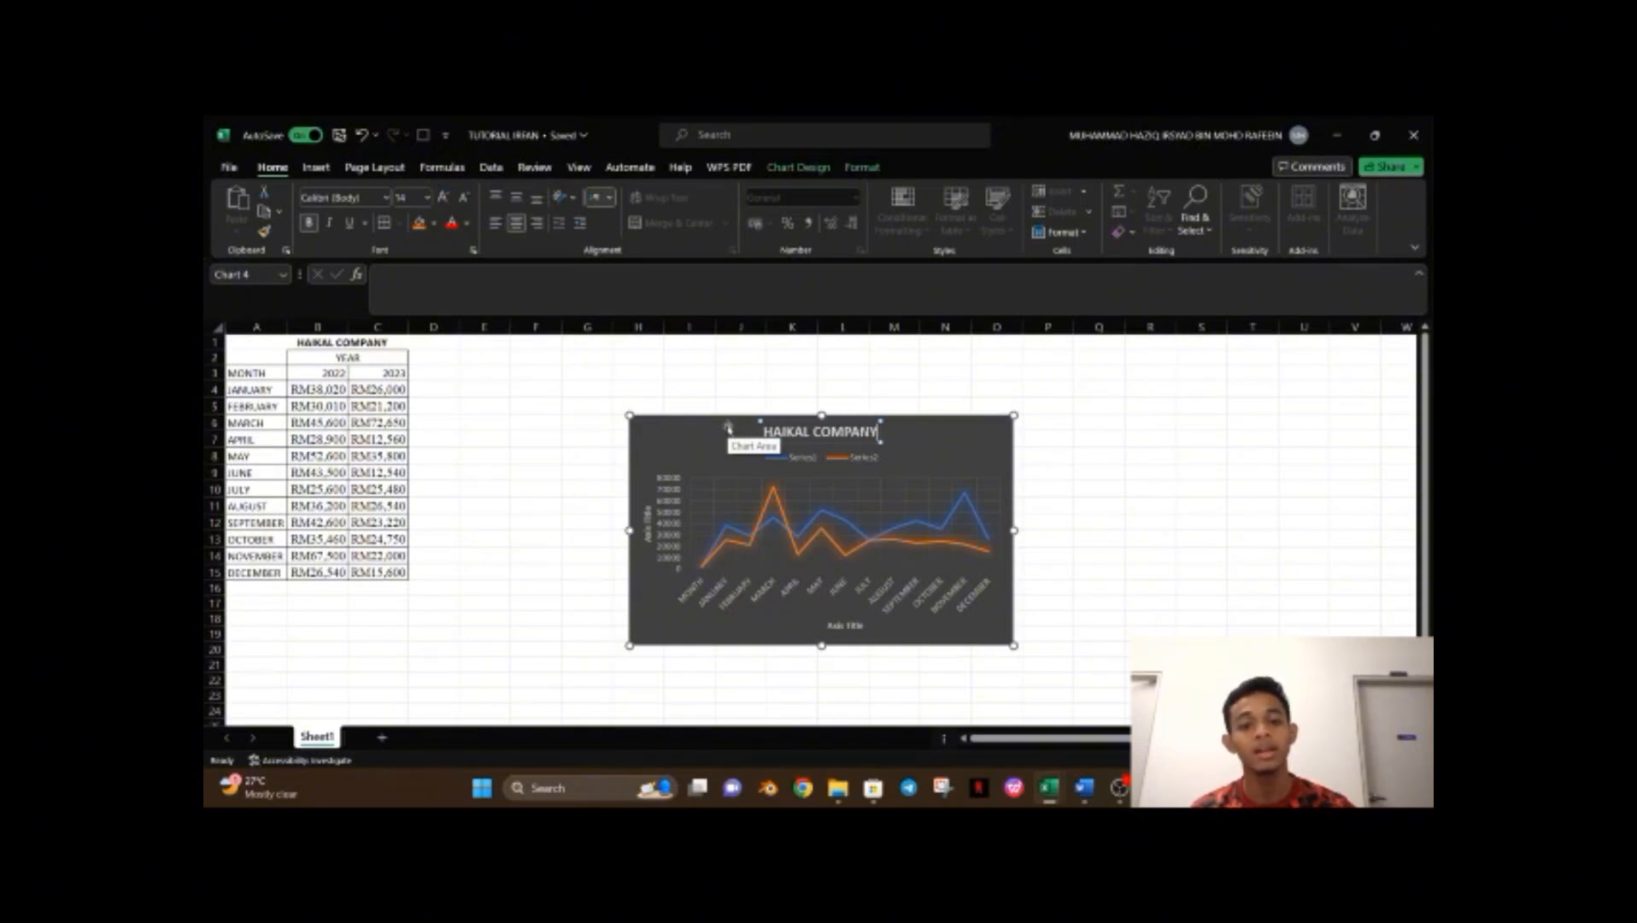
{"action": "type", "text": " INCOME"}
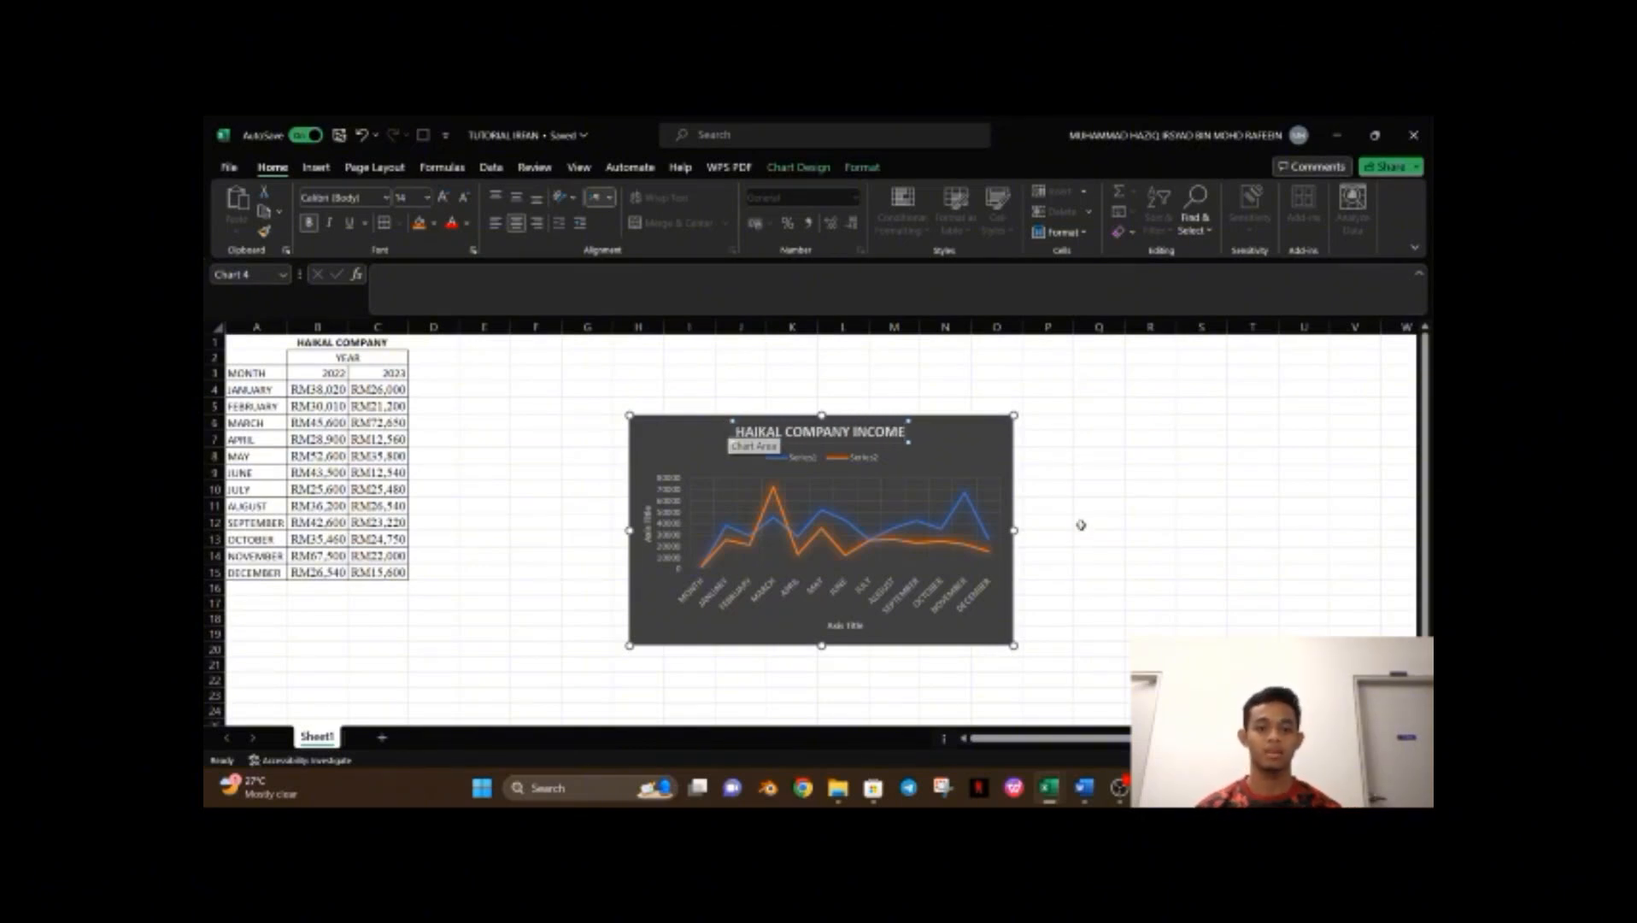
Rename the vertical axis title to INCOME (RM).
{"action": "left_click", "coordinate": [647, 515]}
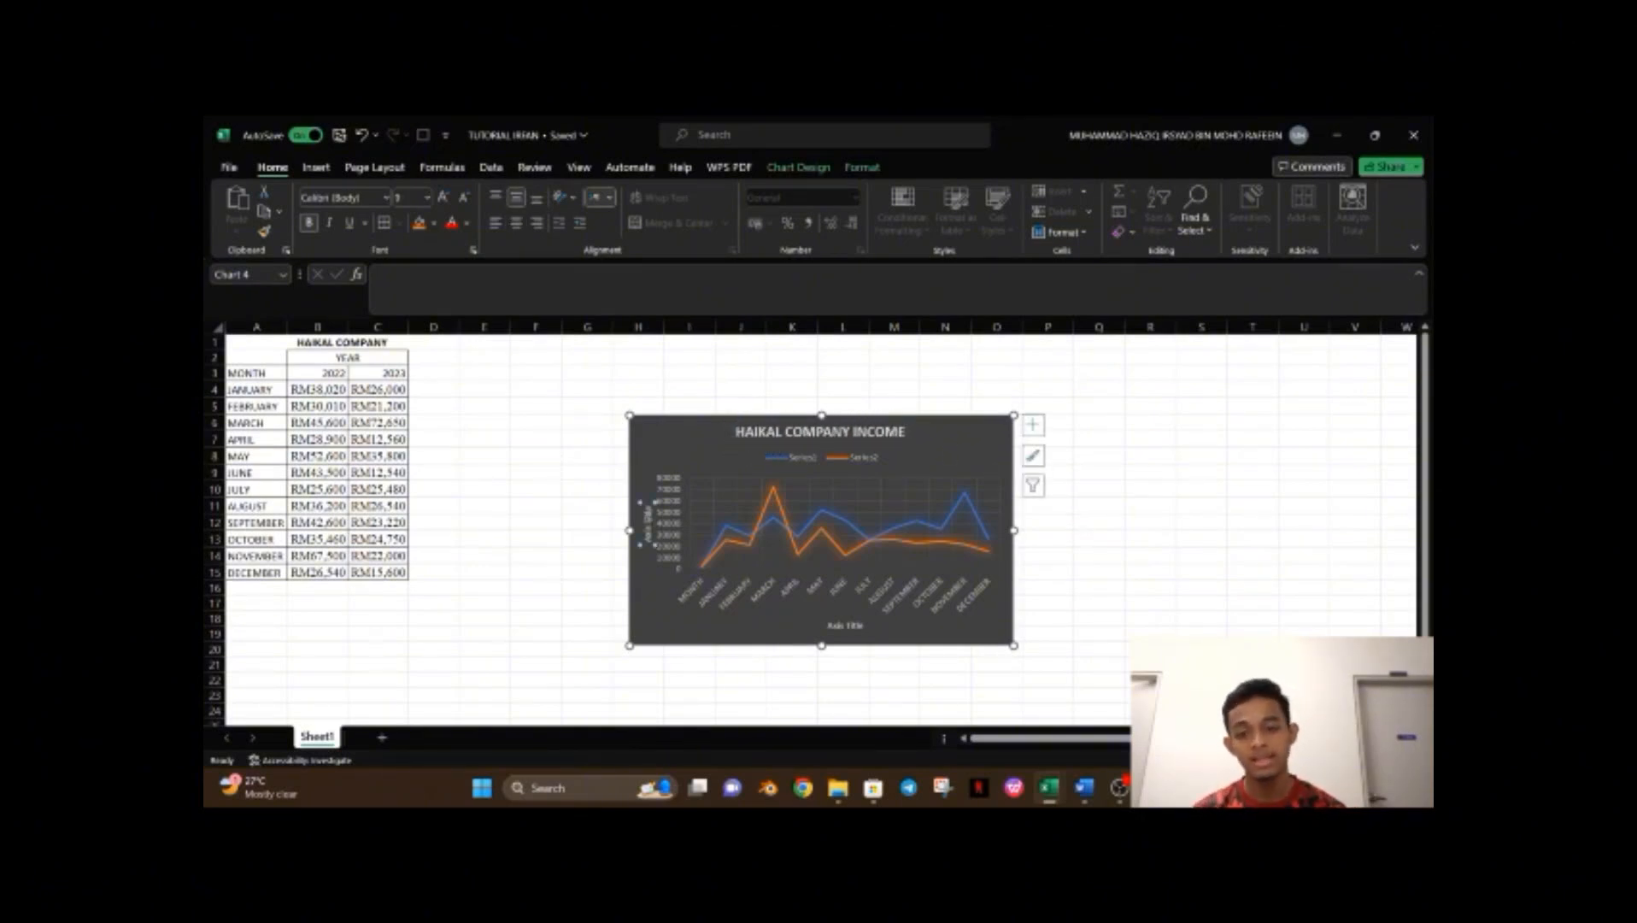
{"action": "left_click", "coordinate": [646, 536]}
{"action": "left_click_drag", "start_coordinate": [646, 541], "coordinate": [653, 471]}
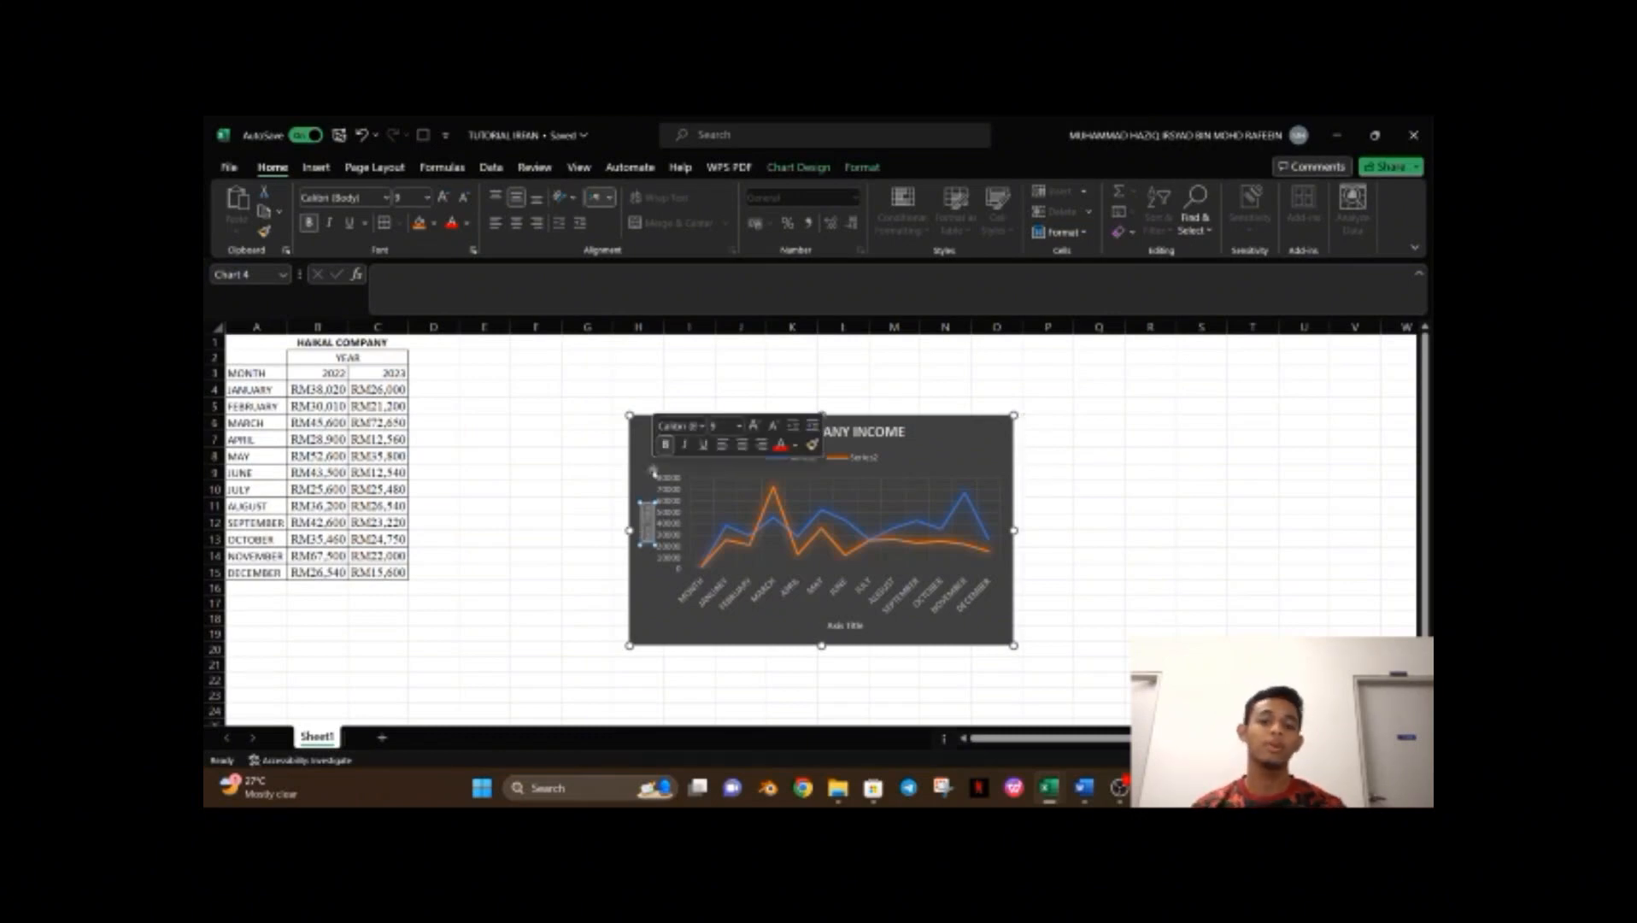
{"action": "key", "text": "BackSpace"}
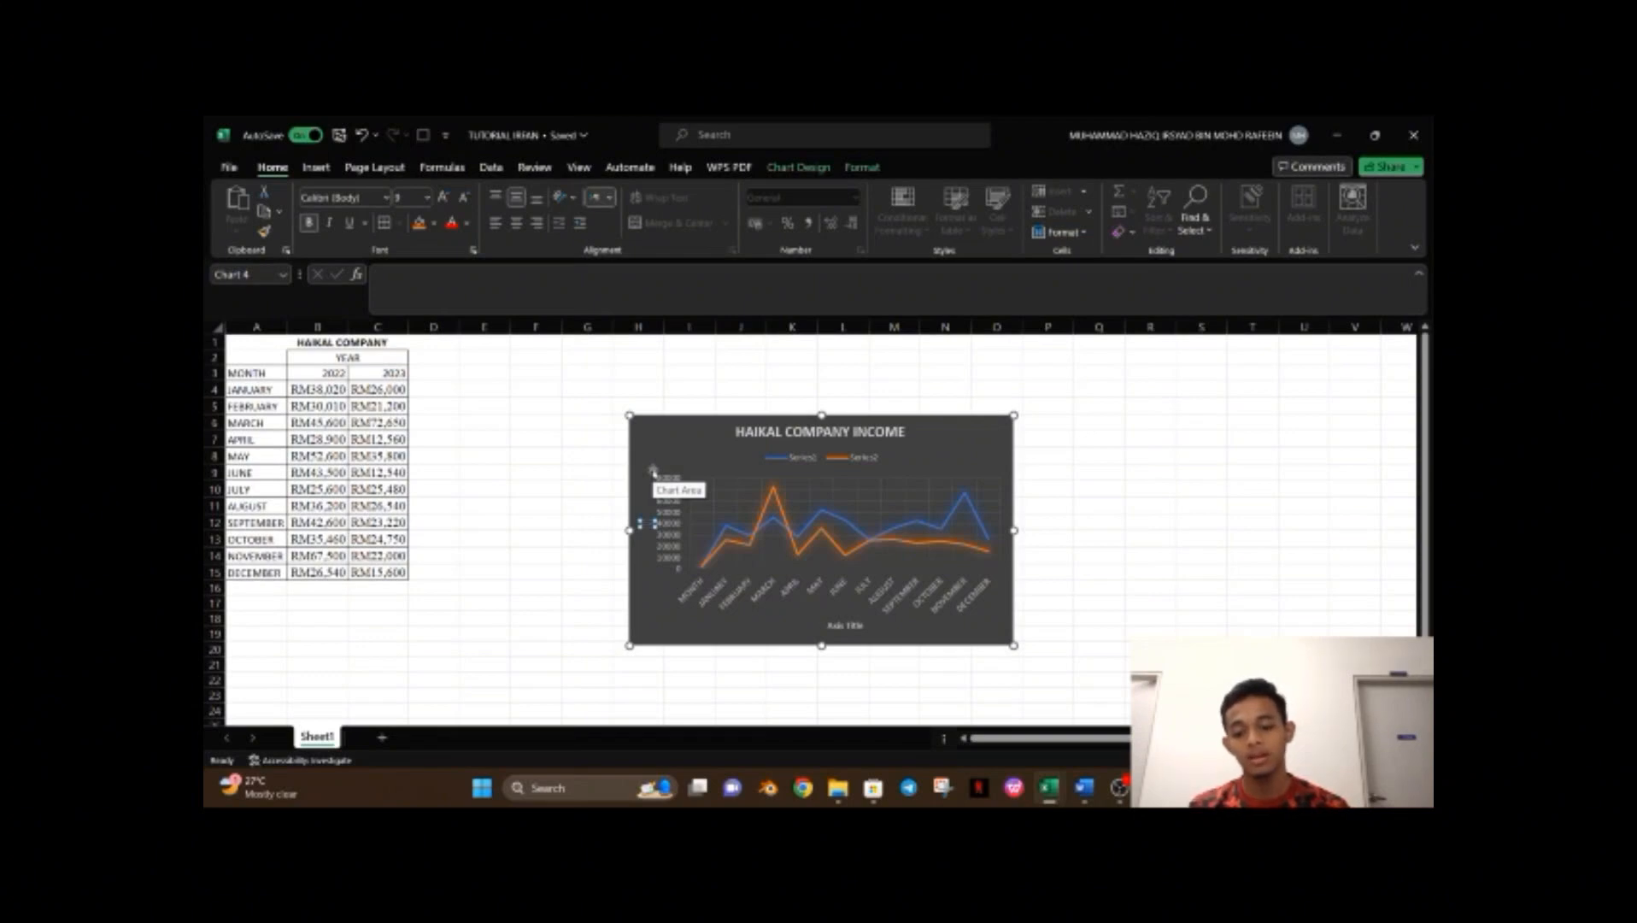
{"action": "type", "text": "IN"}
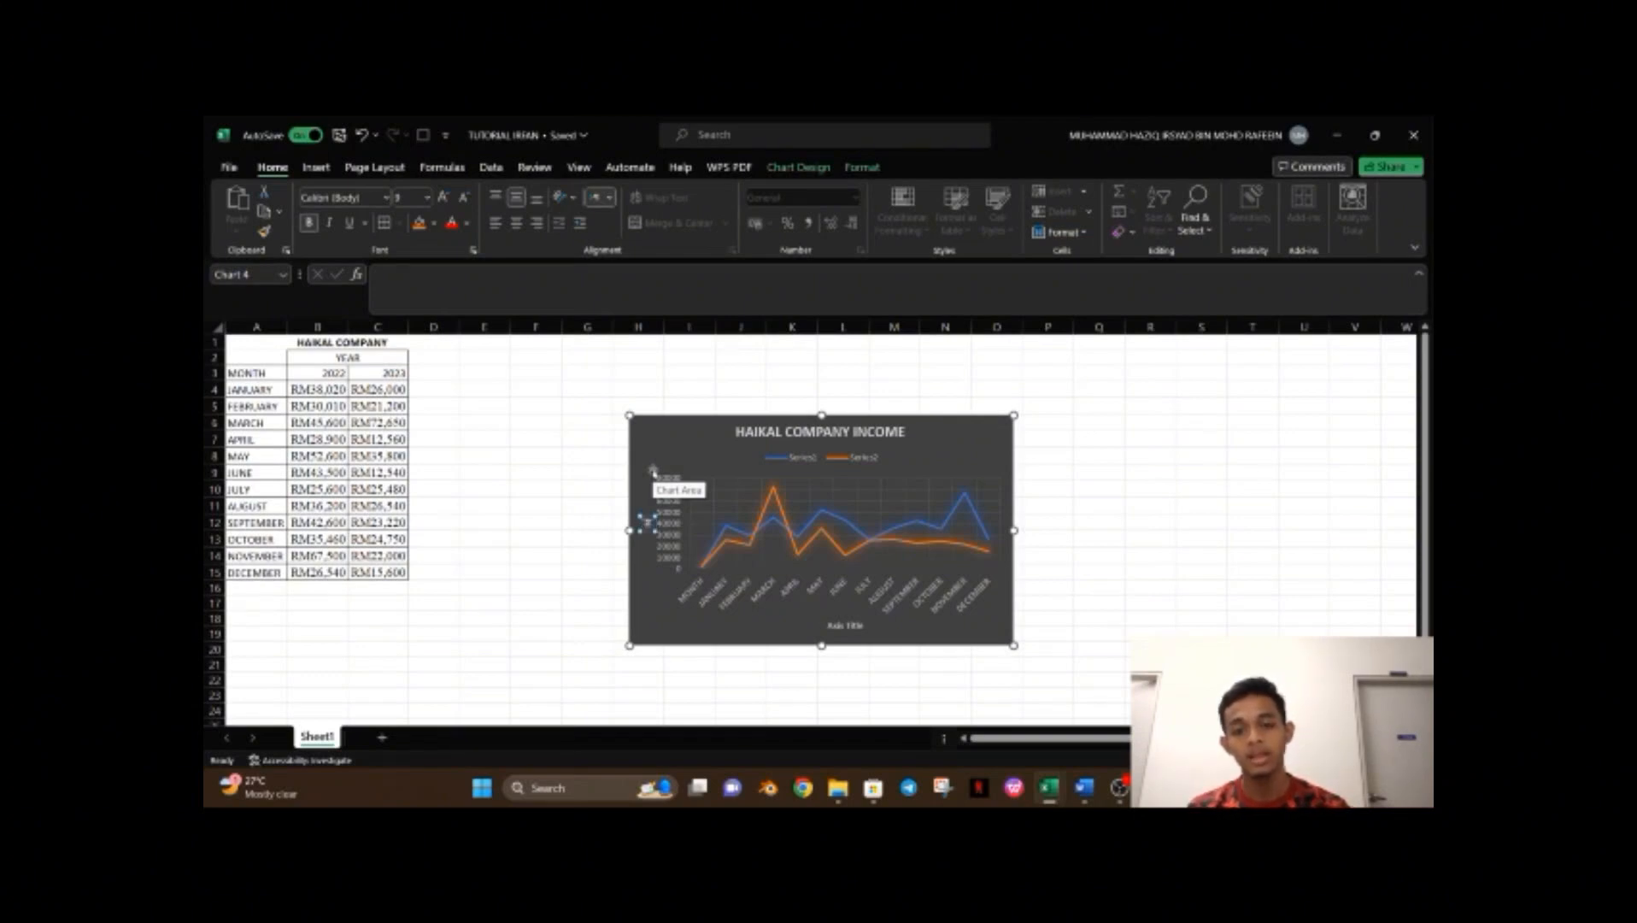
{"action": "type", "text": "COME (RM)"}
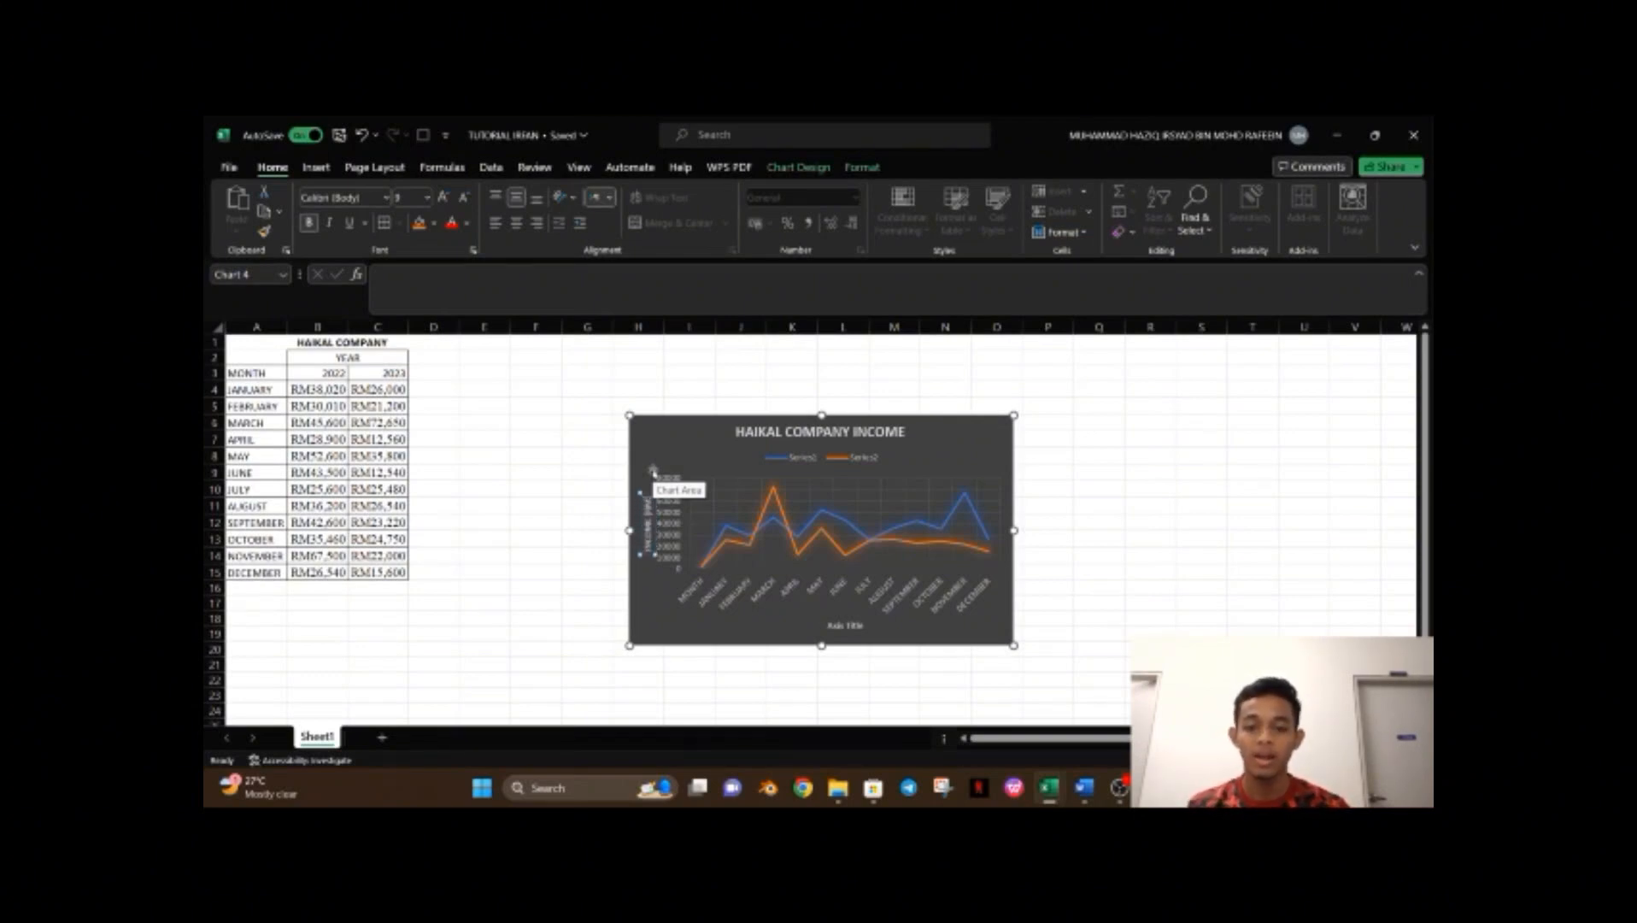
Rename the horizontal axis title to MONTH.
{"action": "left_click", "coordinate": [849, 624]}
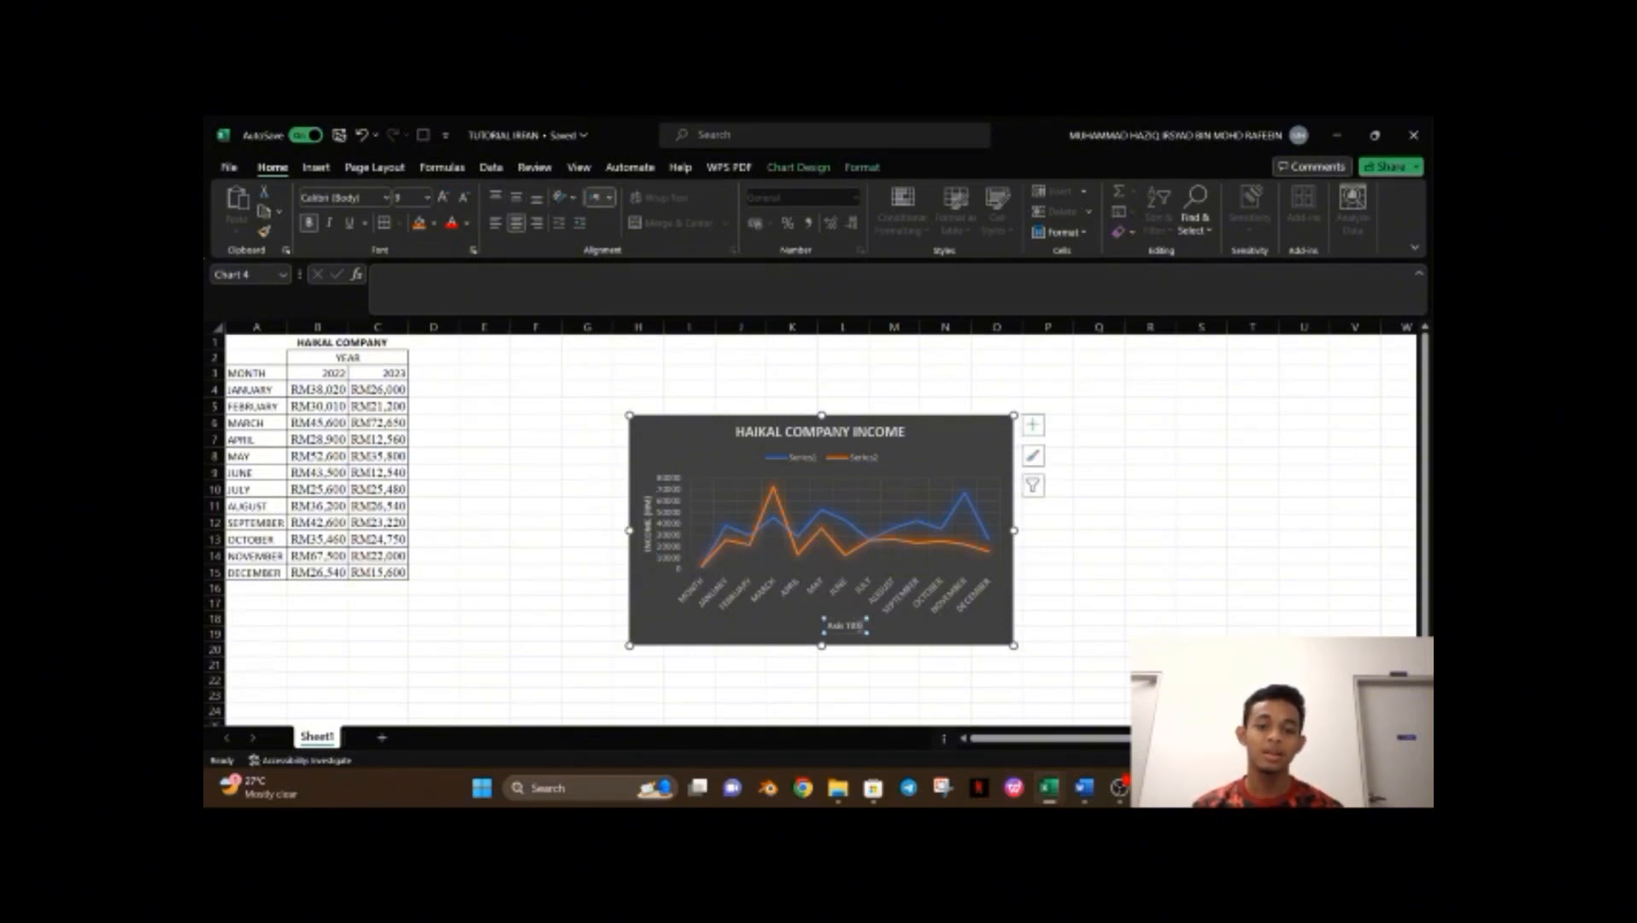
{"action": "triple_click", "coordinate": [860, 626]}
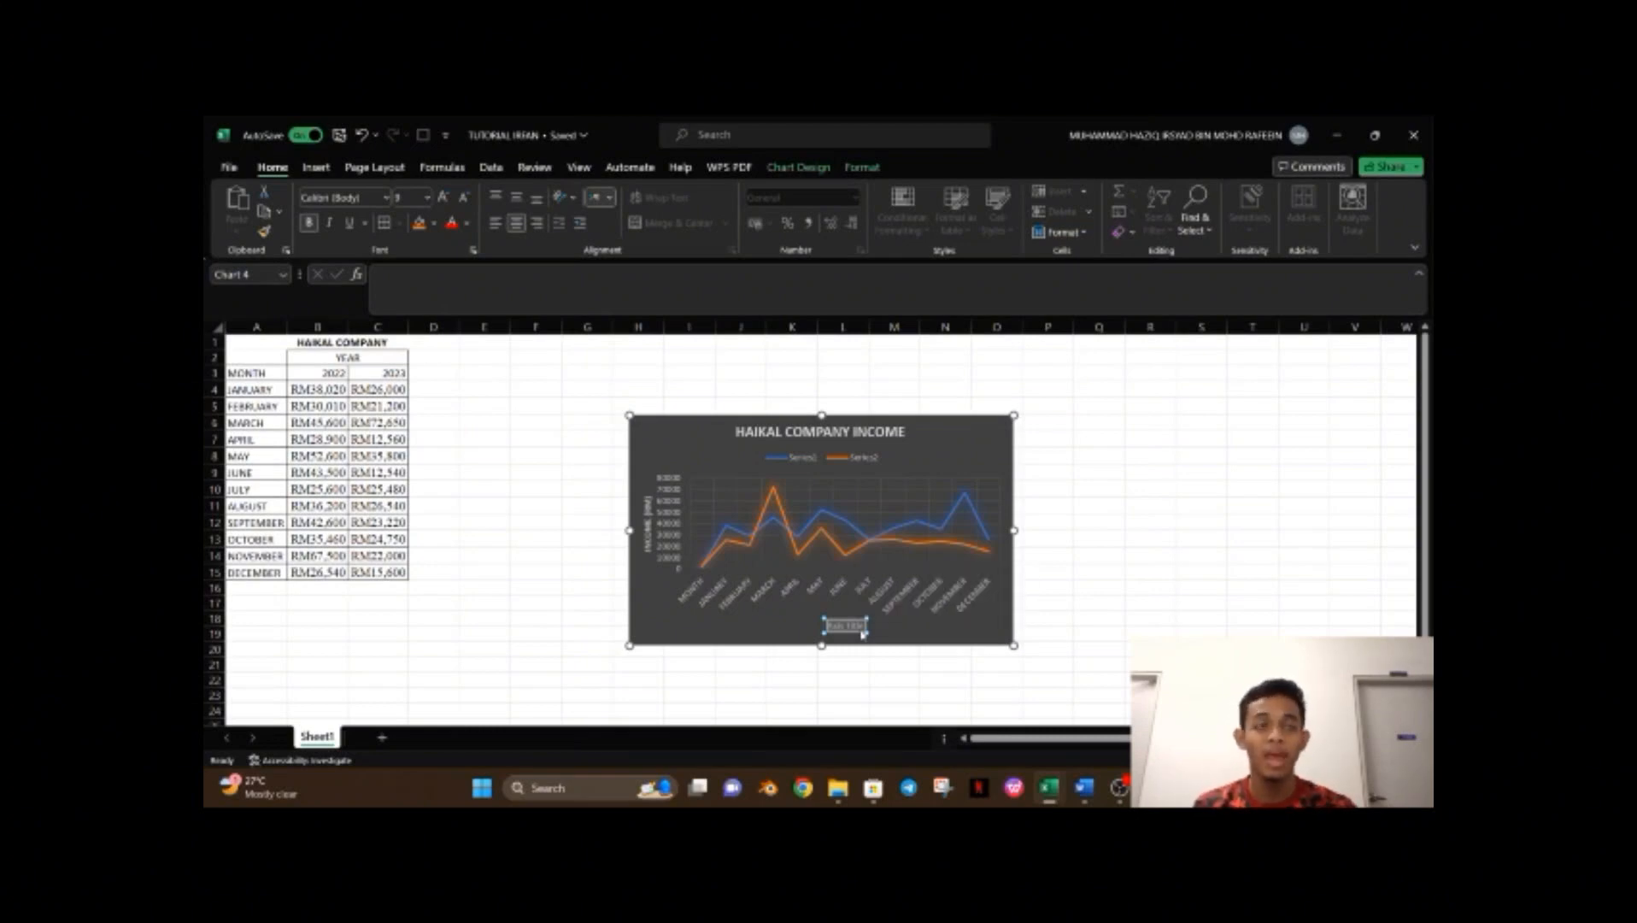
{"action": "type", "text": "MONTH"}
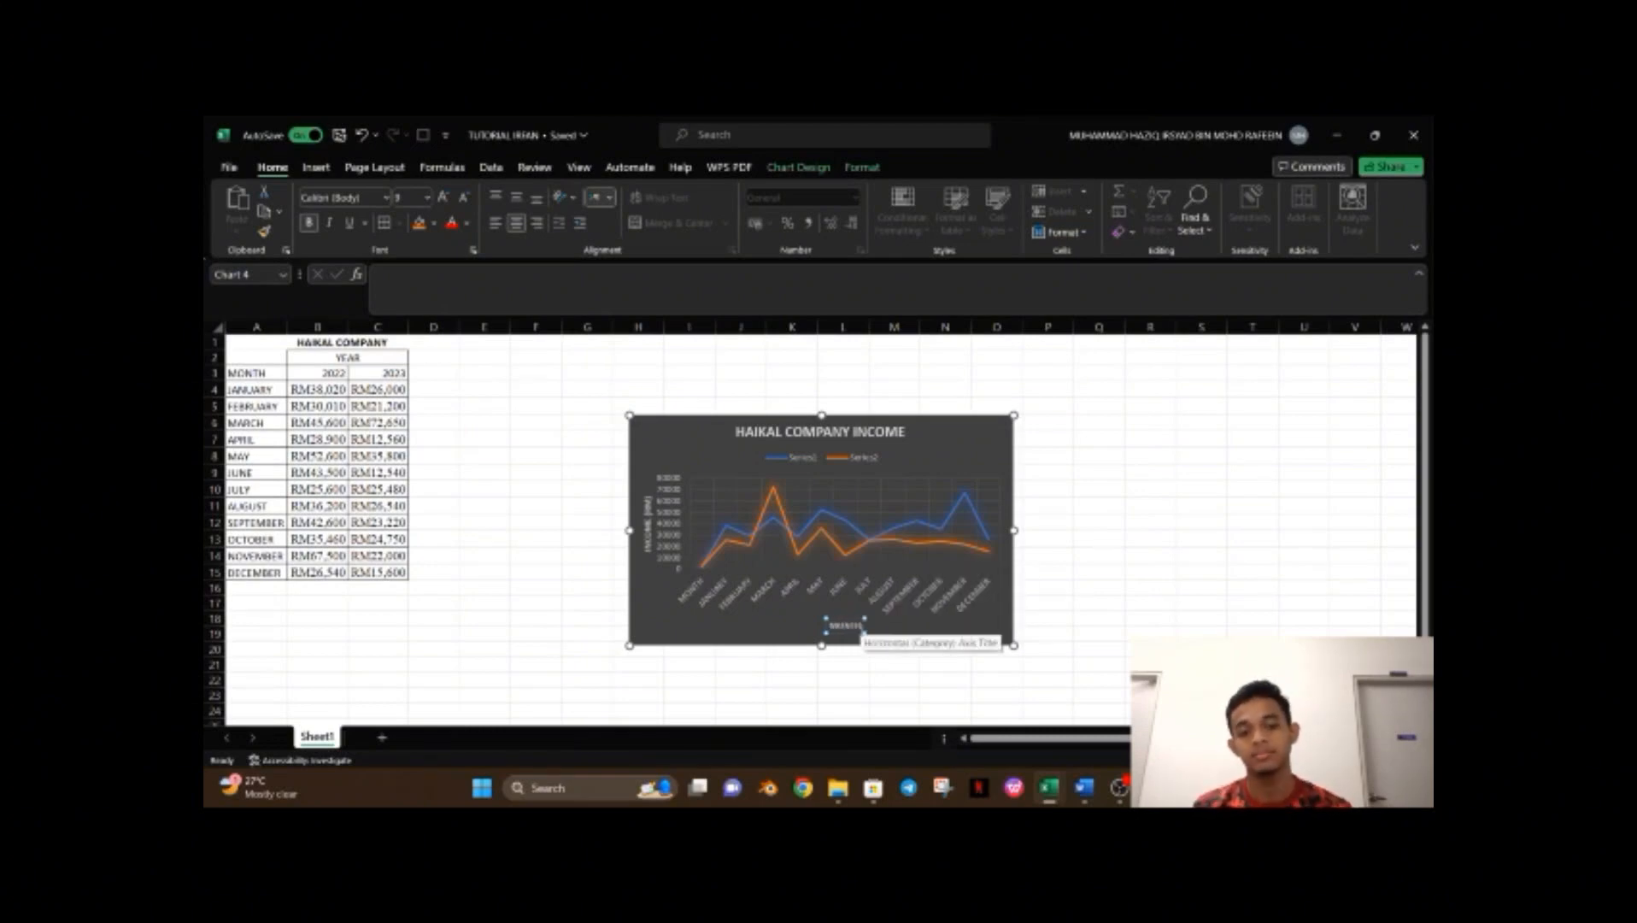
{"action": "left_click", "coordinate": [1135, 626]}
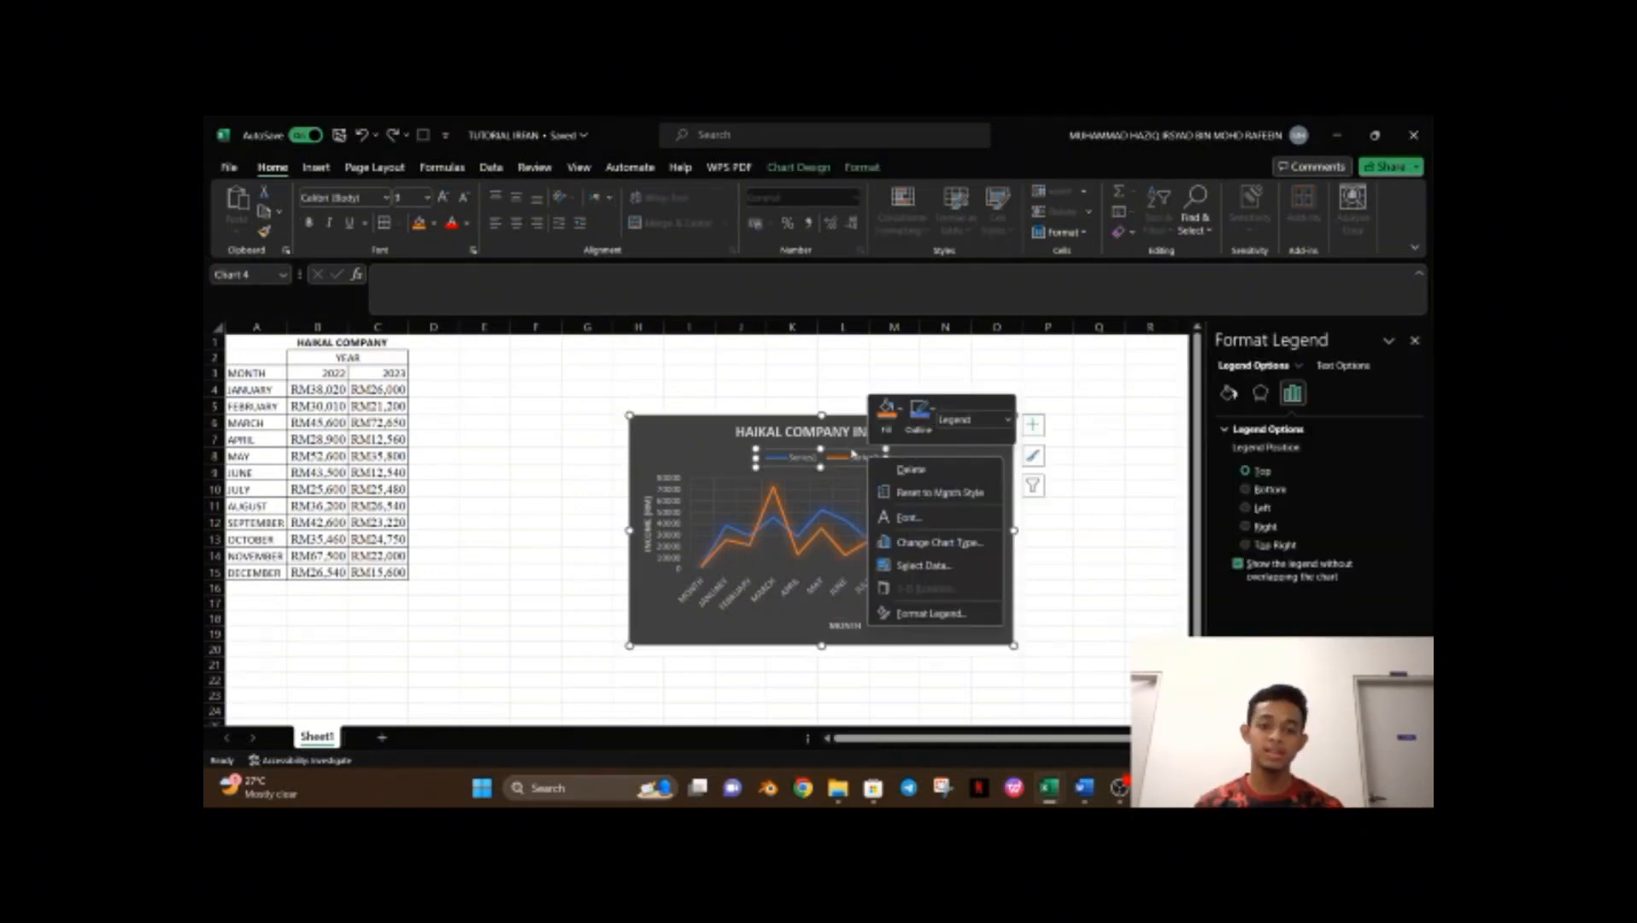
Open the chart's data source from the legend and set the first series name to the 2022 header cell.
{"action": "left_click", "coordinate": [686, 448]}
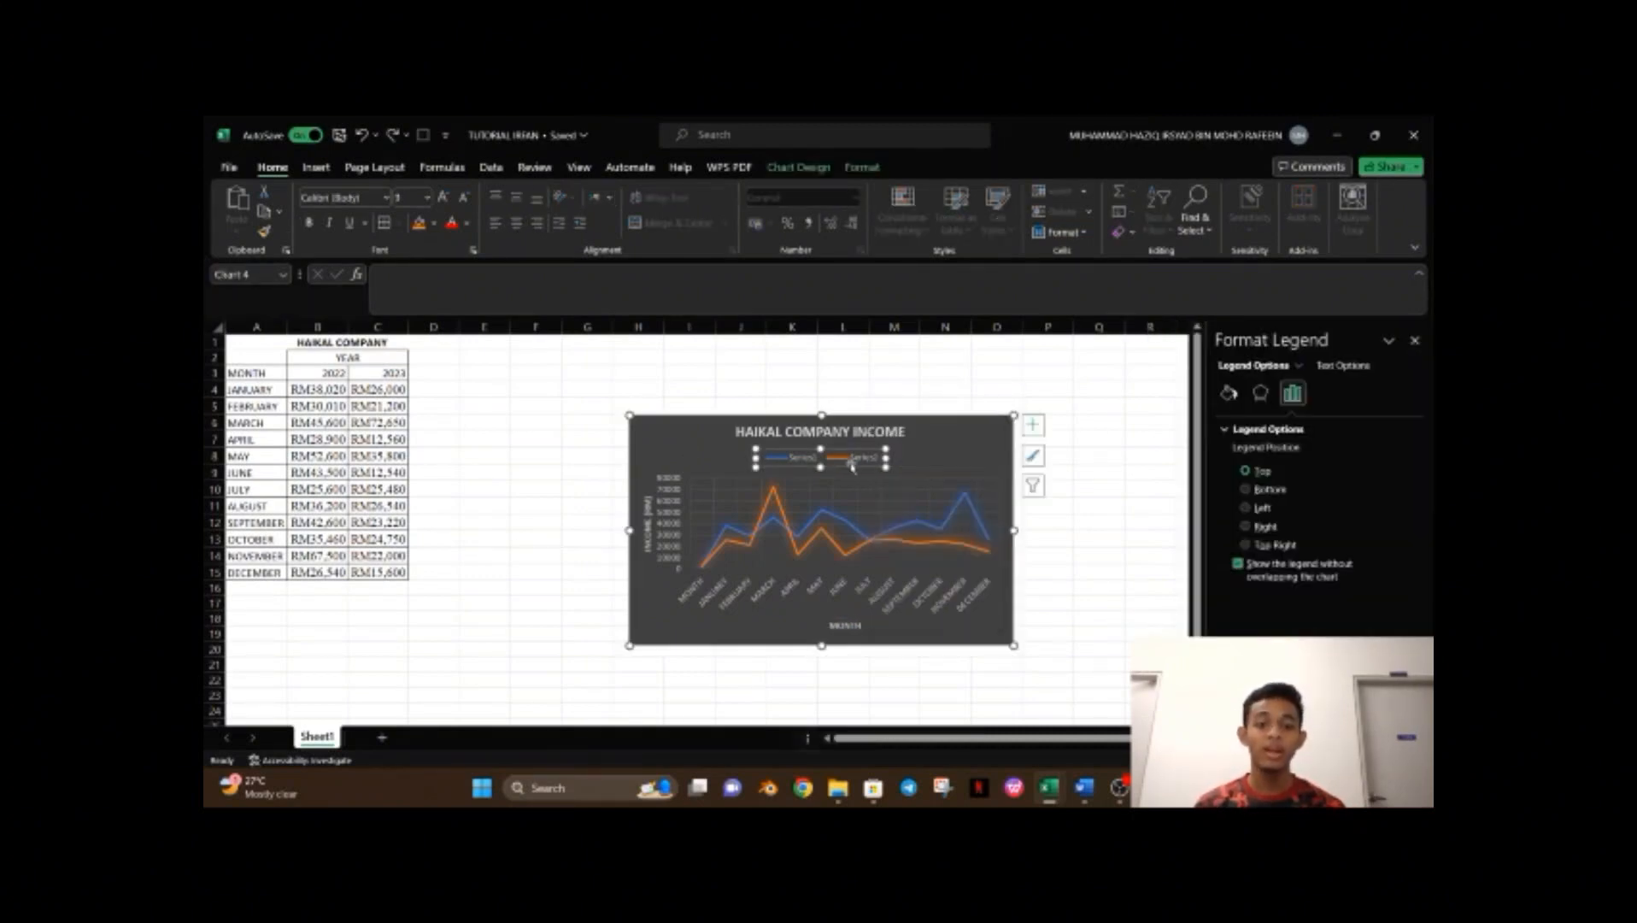
{"action": "right_click", "coordinate": [851, 462]}
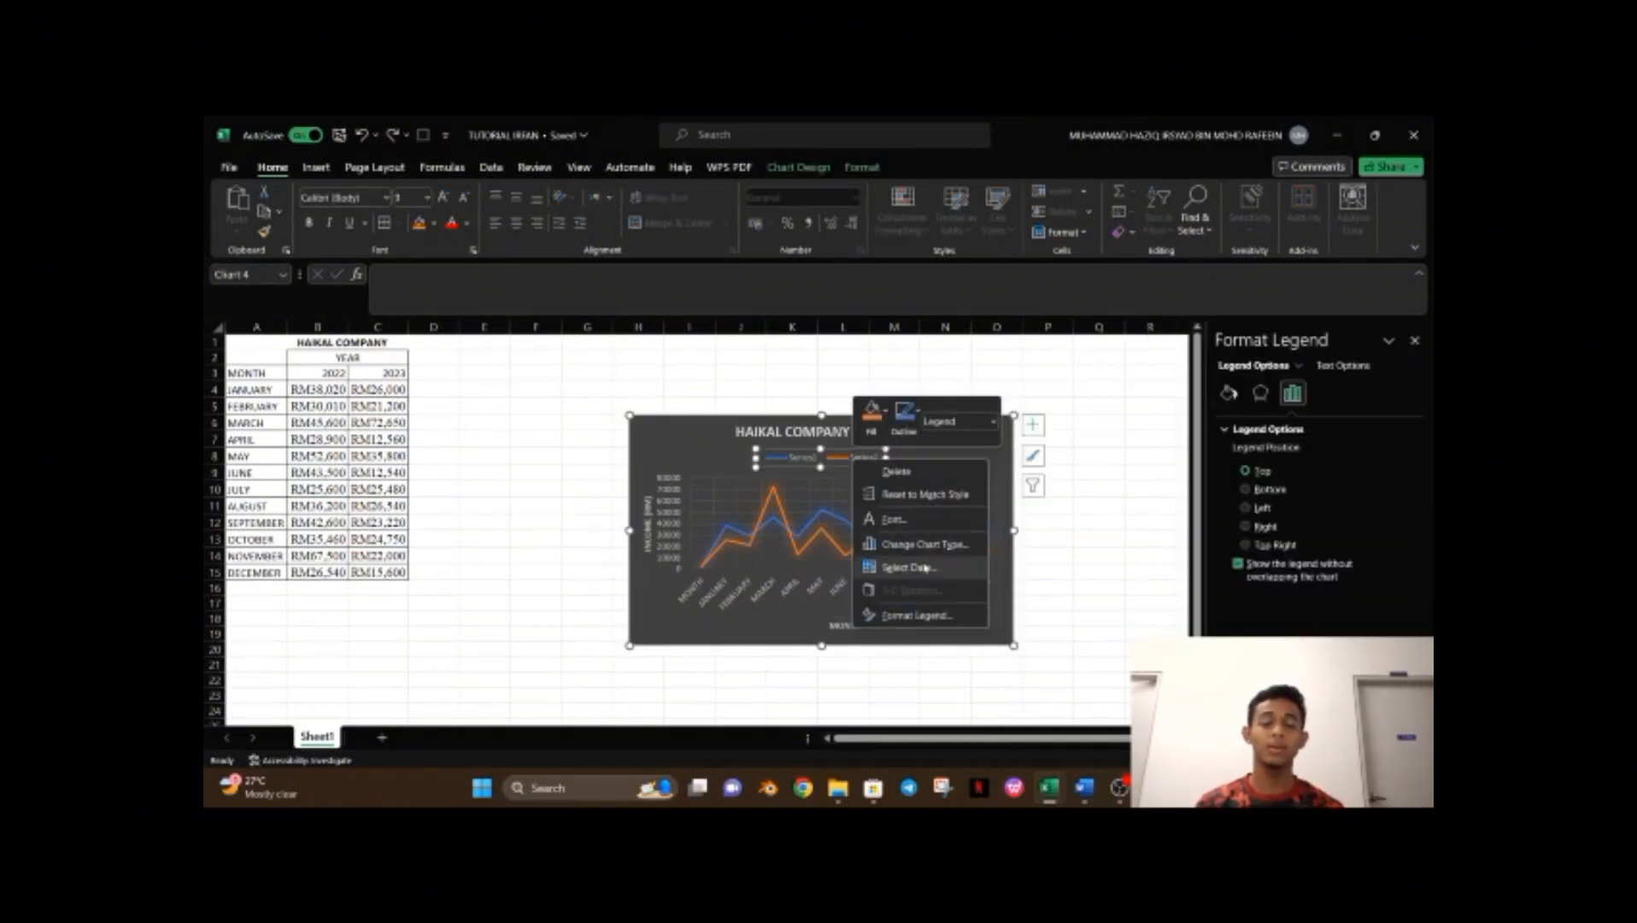
{"action": "left_click", "coordinate": [931, 571]}
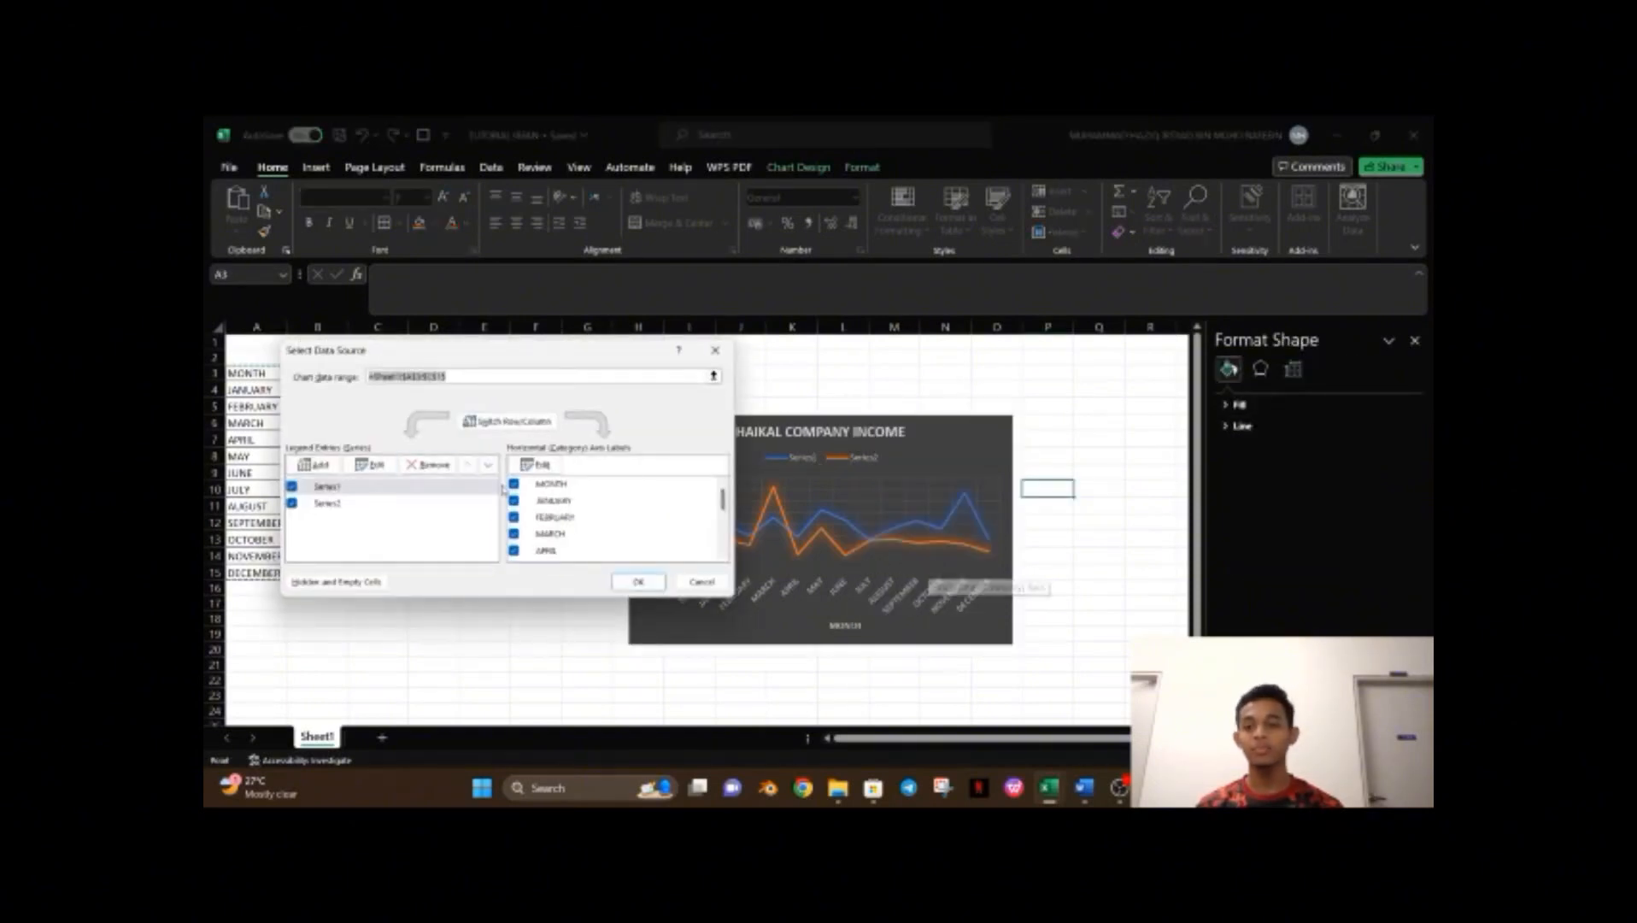
{"action": "left_click", "coordinate": [372, 465]}
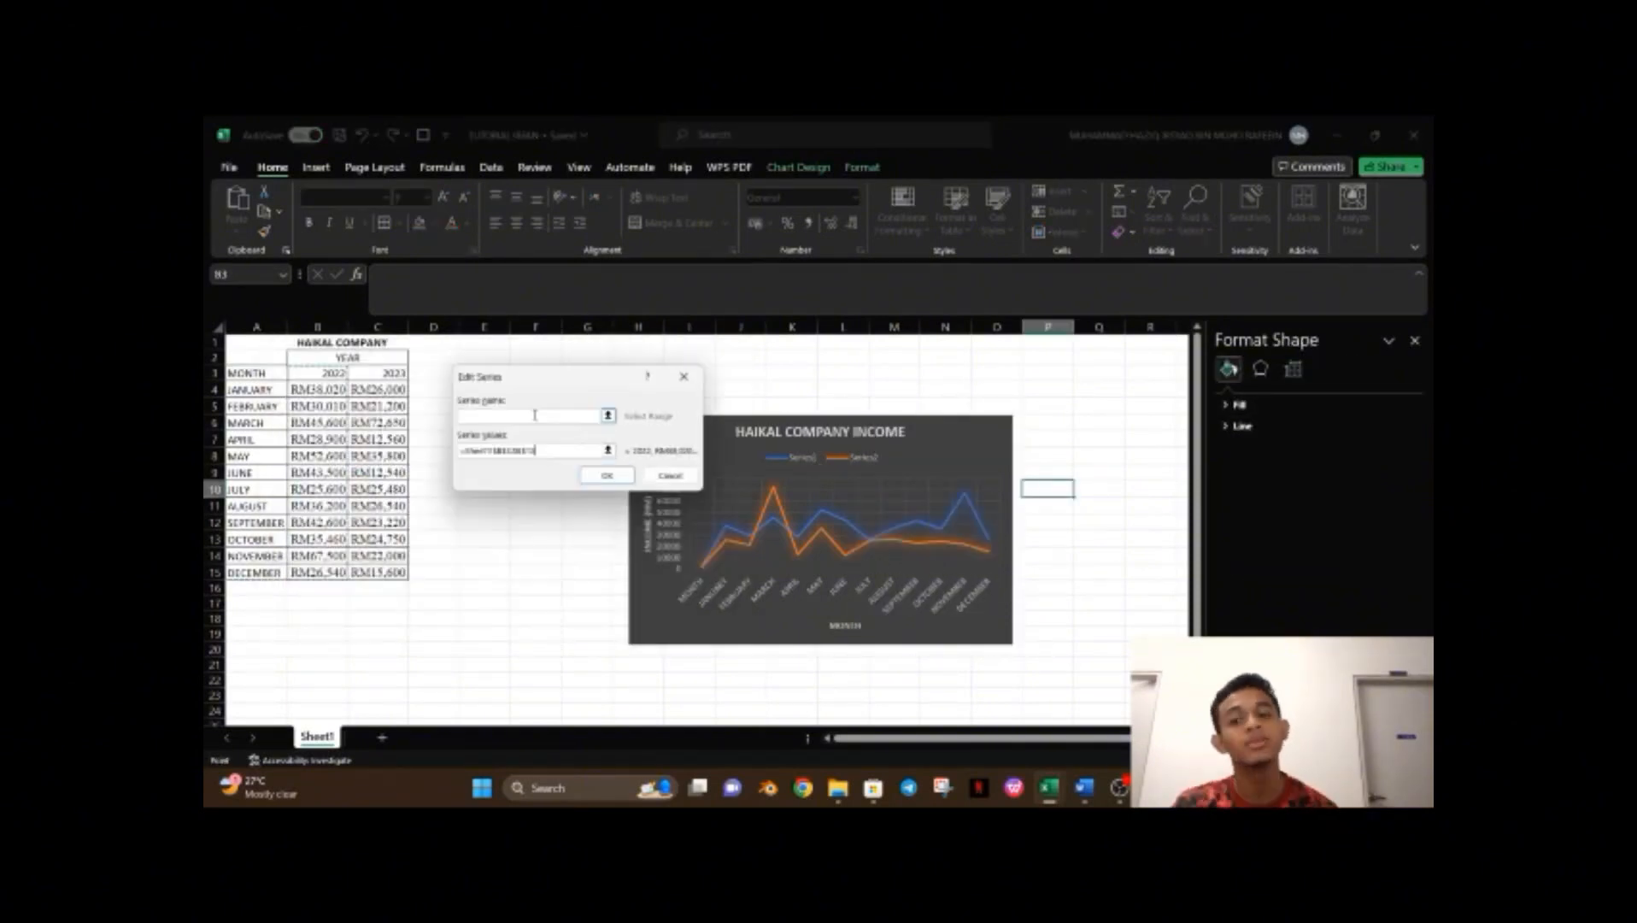
{"action": "left_click", "coordinate": [337, 375]}
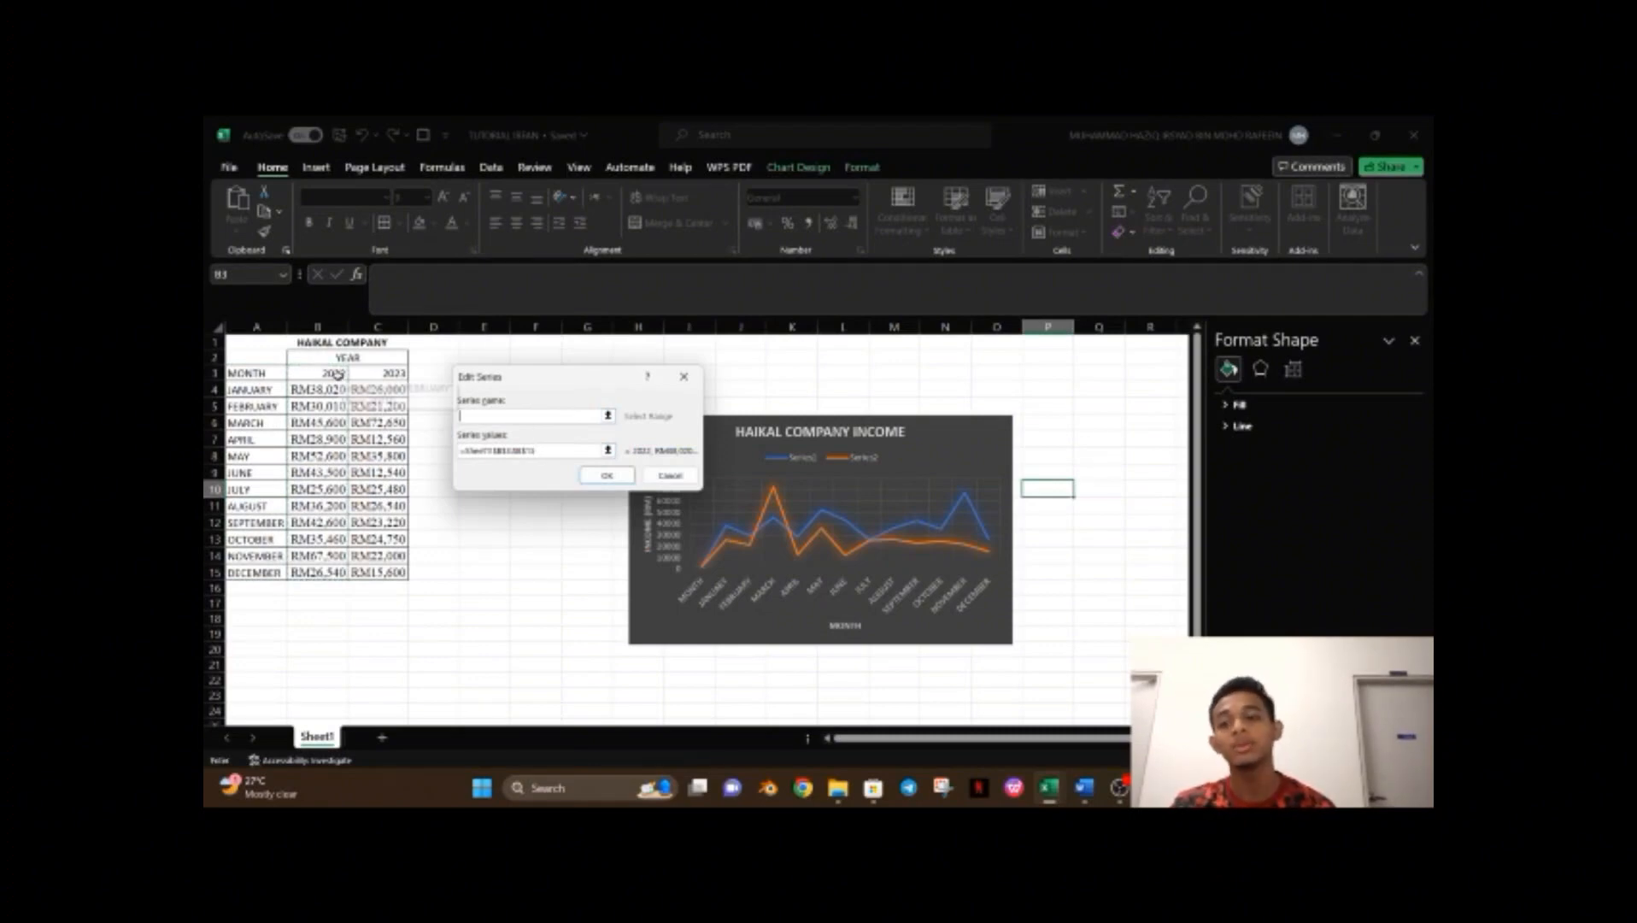
{"action": "left_click", "coordinate": [595, 474]}
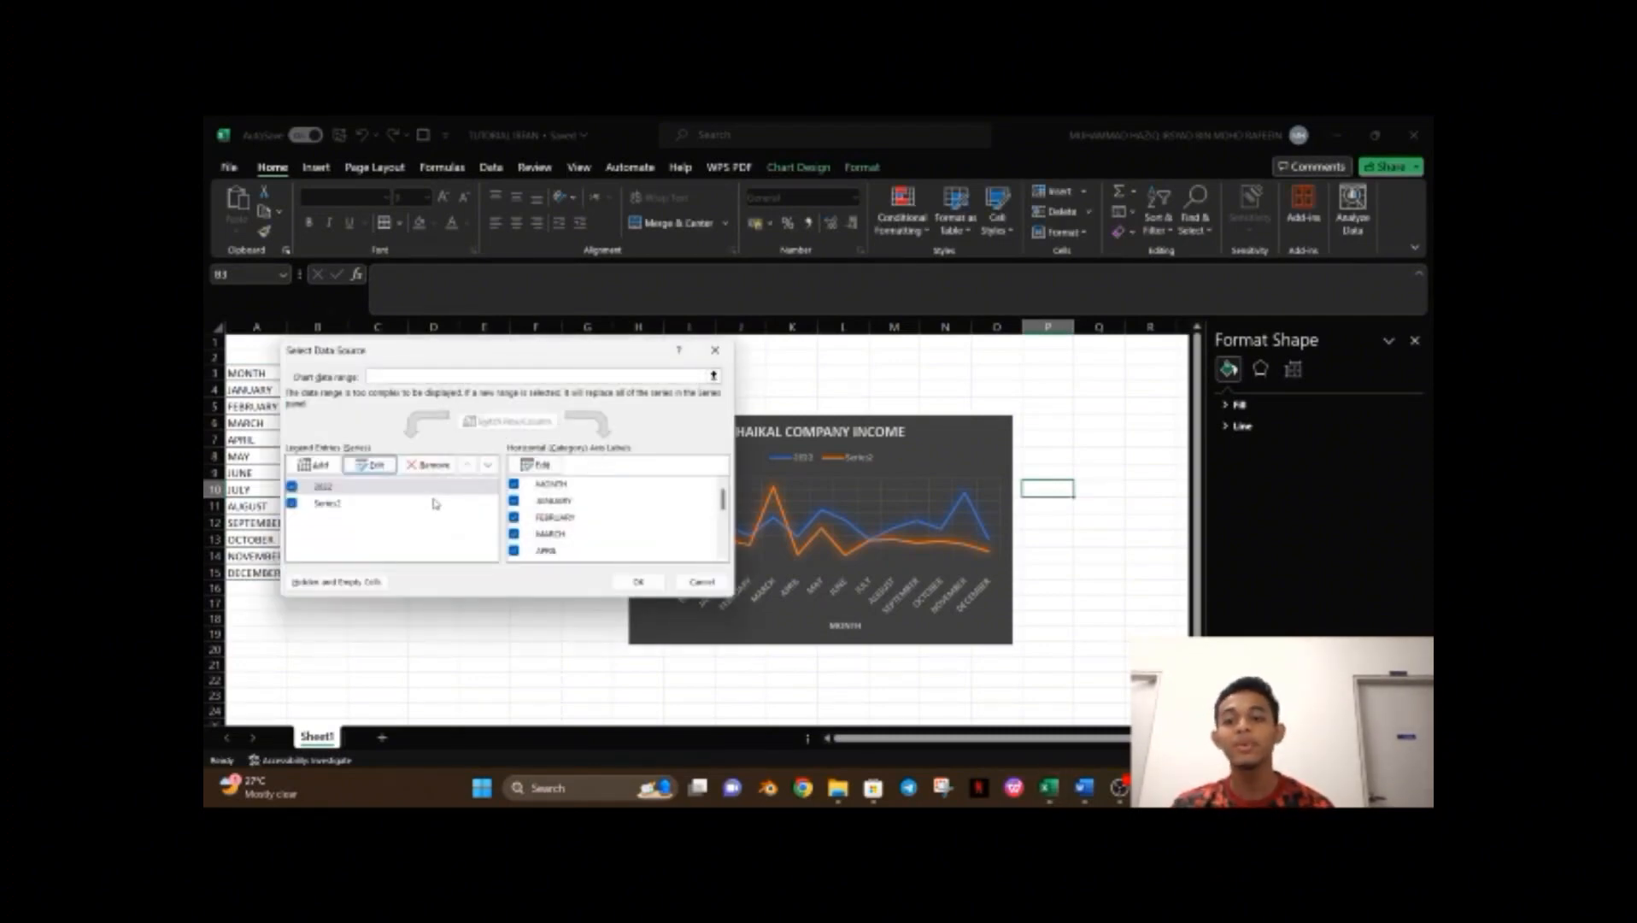
Set the second series name to the 2023 header cell and confirm the data source.
{"action": "left_click", "coordinate": [435, 503]}
{"action": "left_click", "coordinate": [370, 464]}
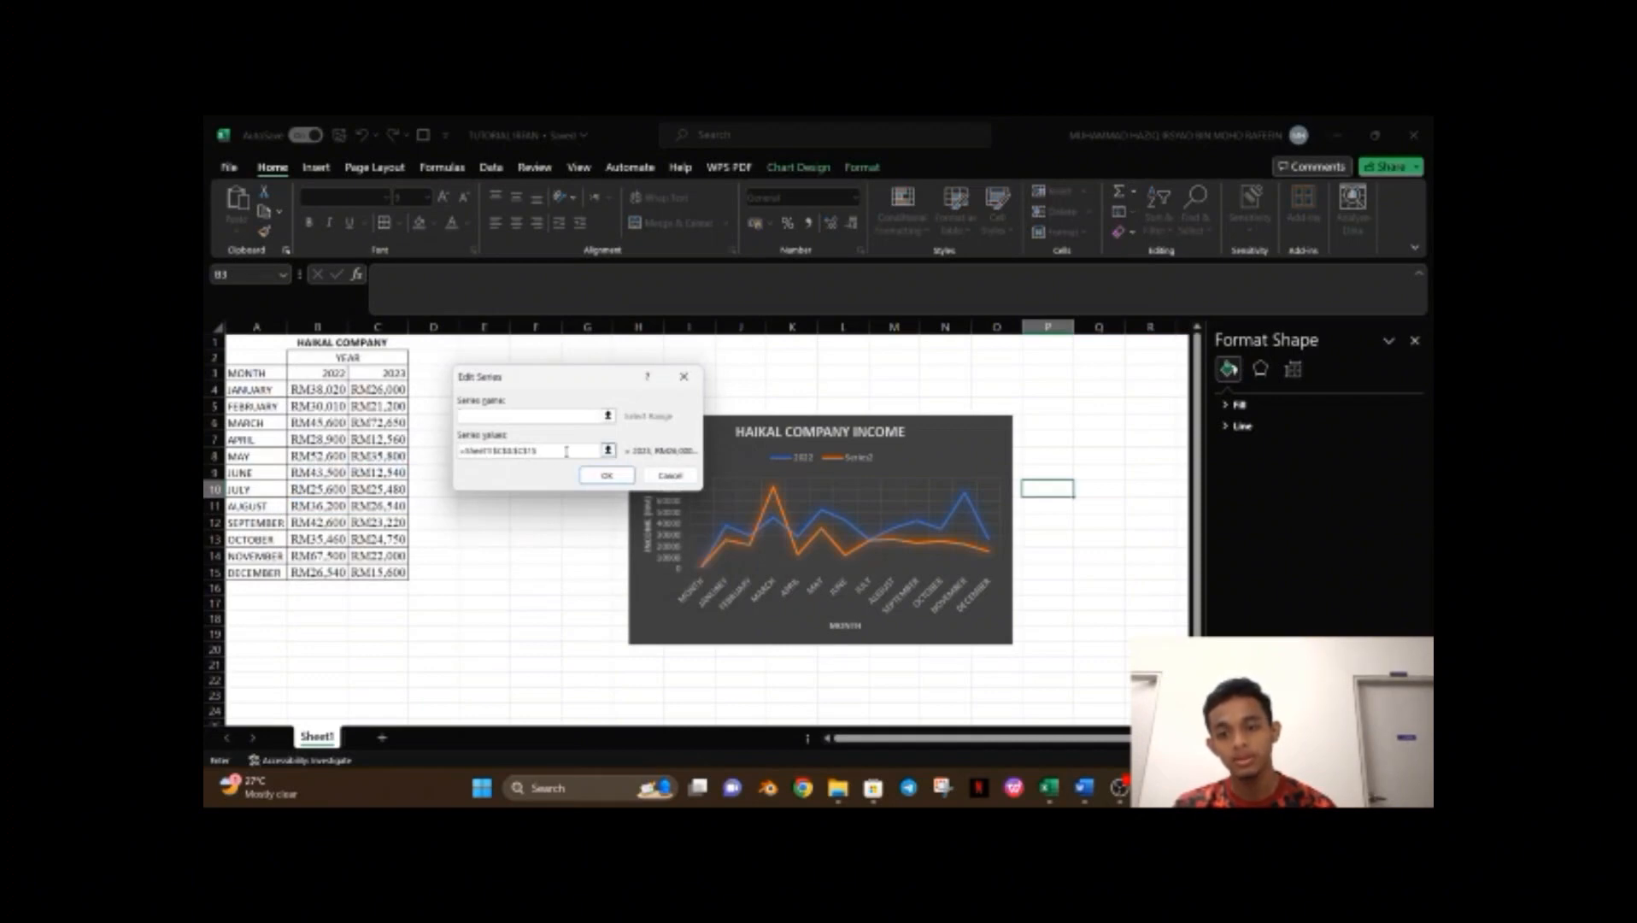
{"action": "left_click", "coordinate": [549, 415]}
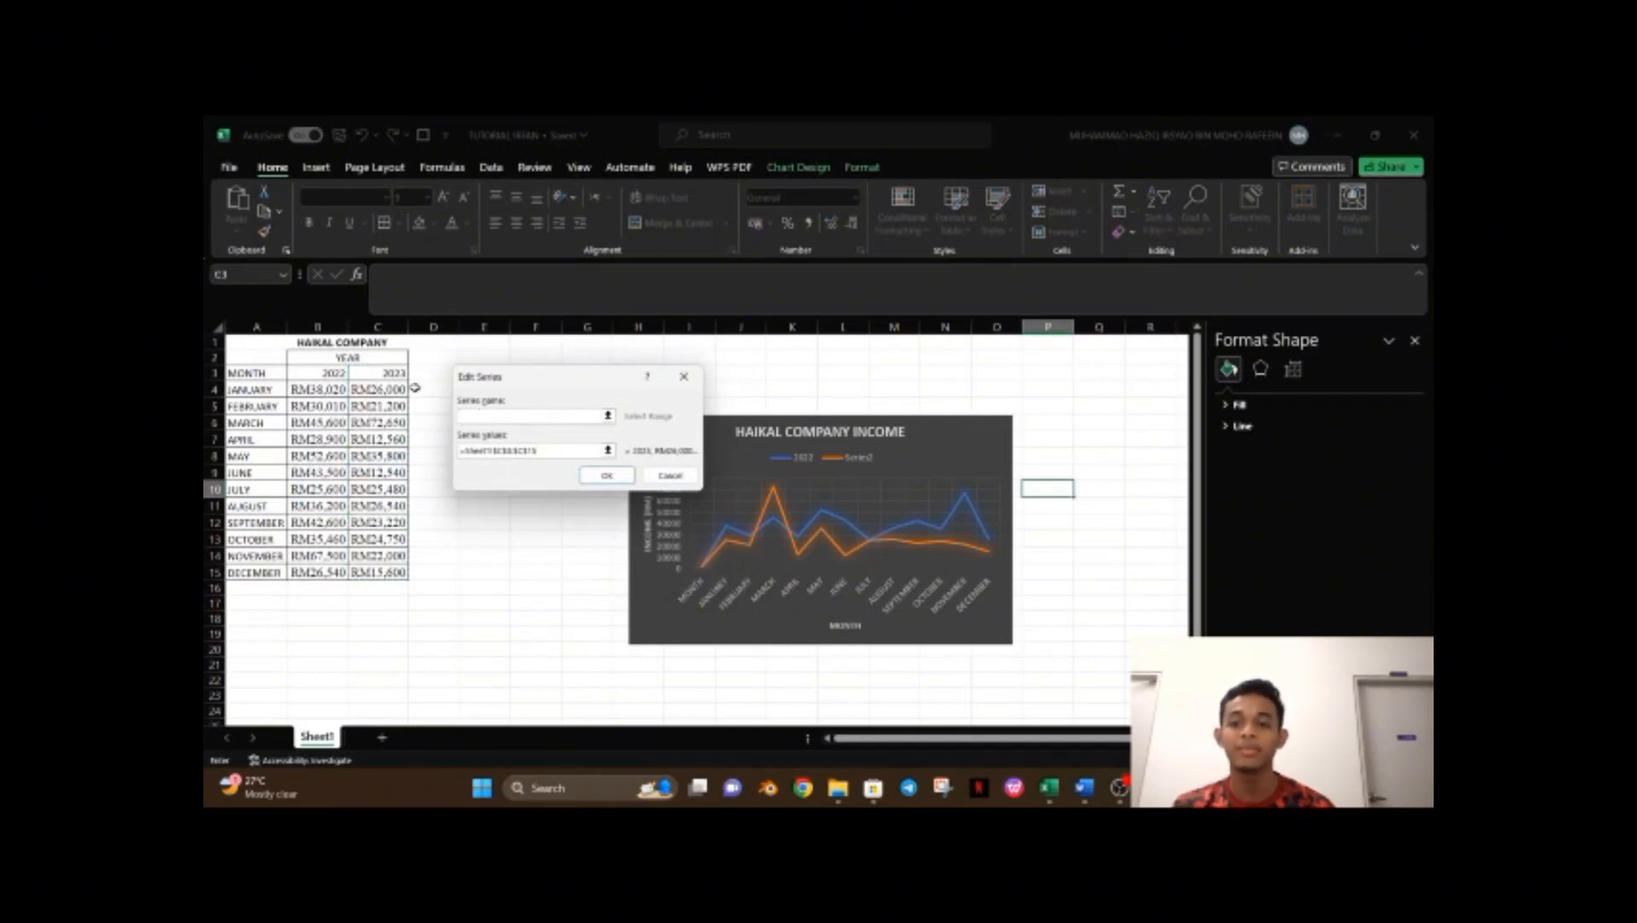
{"action": "left_click", "coordinate": [394, 376]}
{"action": "left_click", "coordinate": [613, 478]}
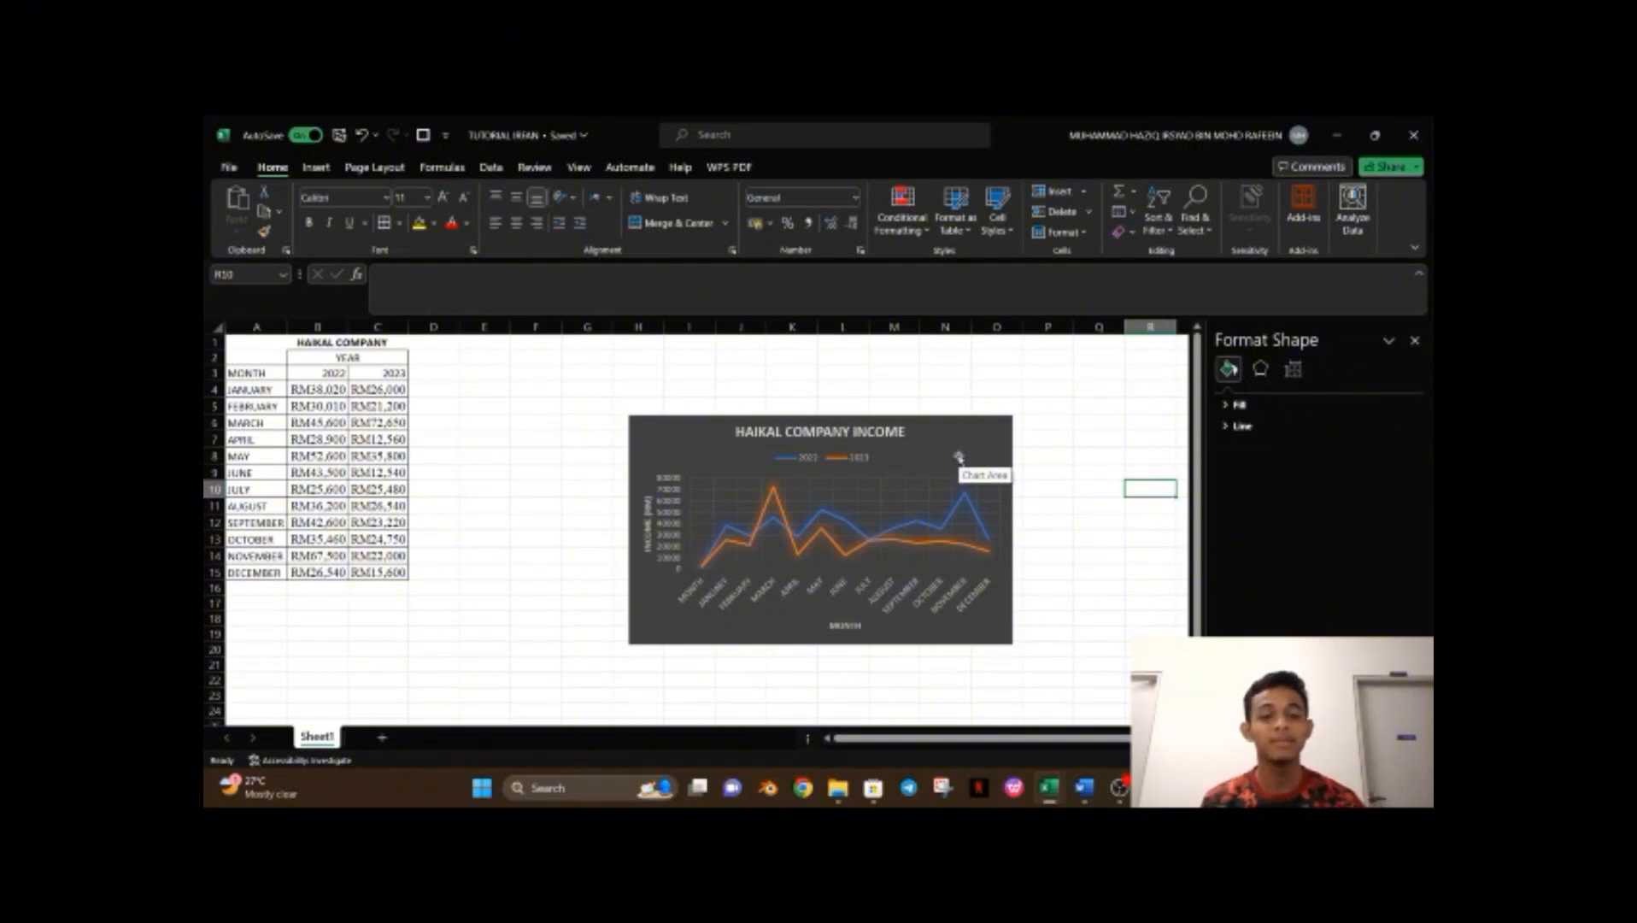
Move the chart up beside the table.
{"action": "left_click_drag", "start_coordinate": [957, 457], "coordinate": [1043, 388]}
{"action": "left_click_drag", "start_coordinate": [689, 633], "coordinate": [689, 618]}
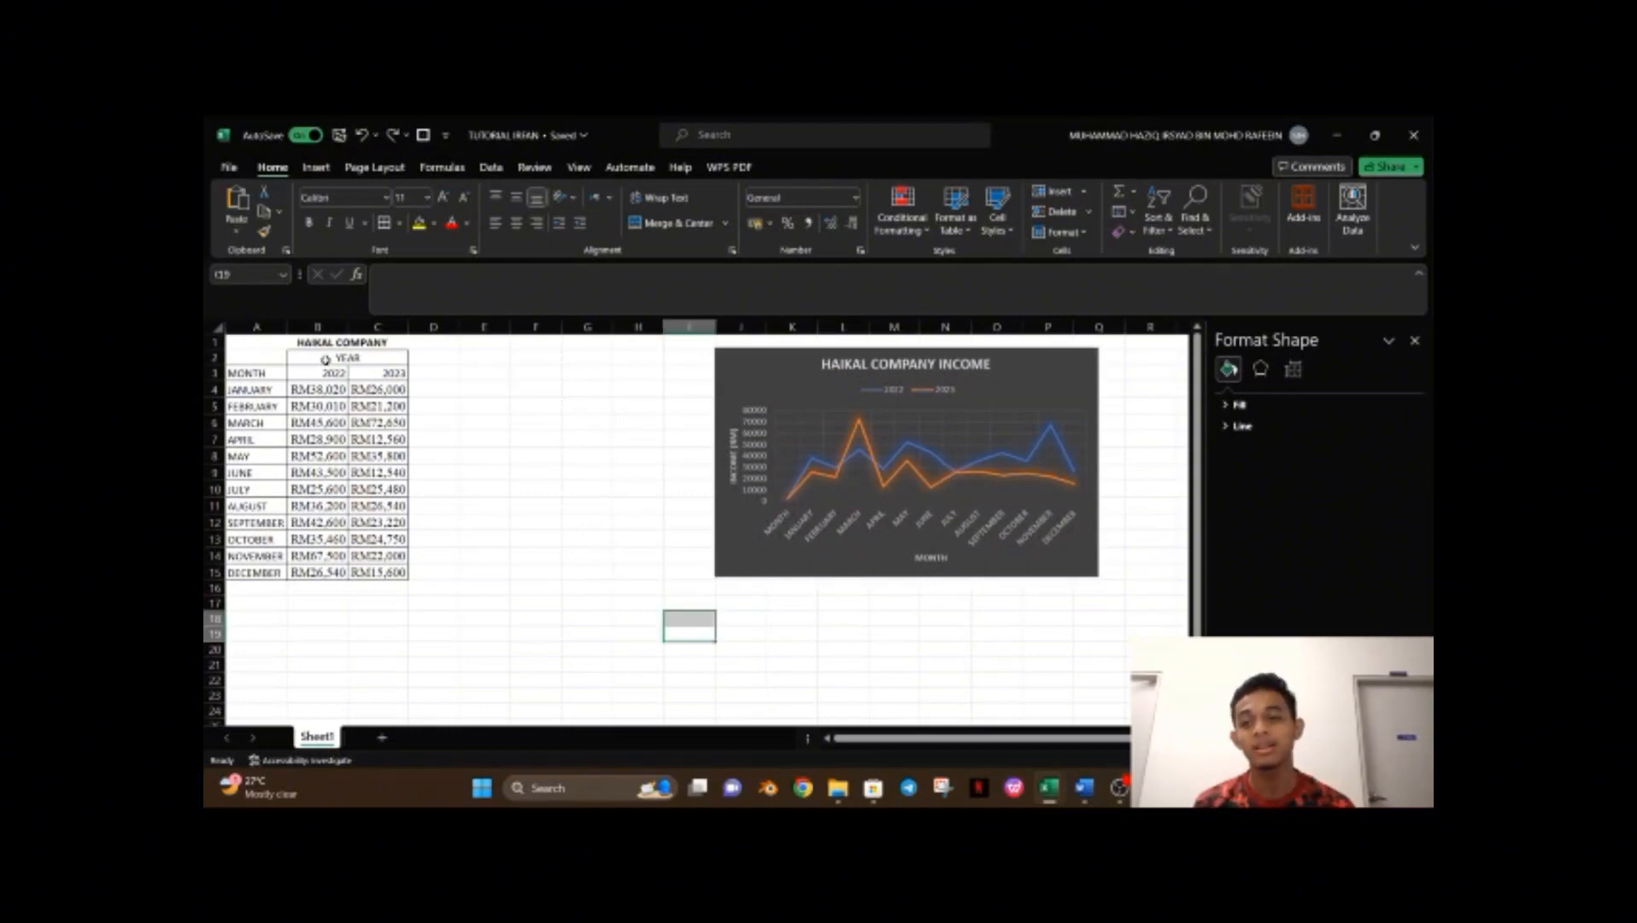
Center-align the year headers and income values in B2:C15.
{"action": "left_click_drag", "start_coordinate": [323, 360], "coordinate": [369, 572]}
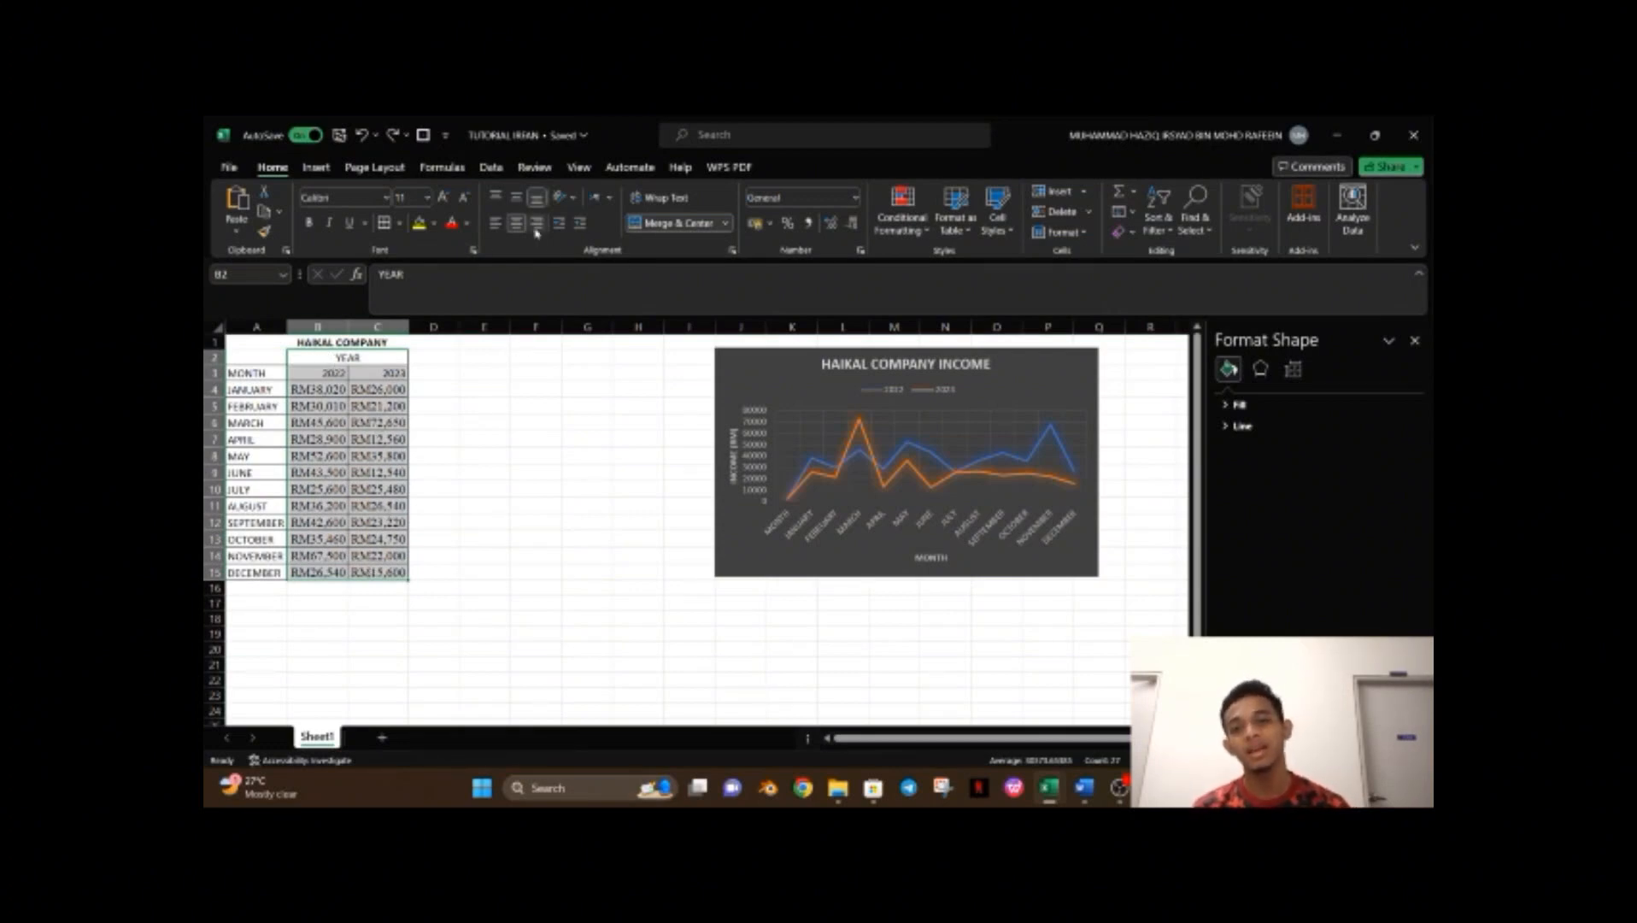
{"action": "left_click", "coordinate": [516, 197]}
{"action": "left_click", "coordinate": [517, 223]}
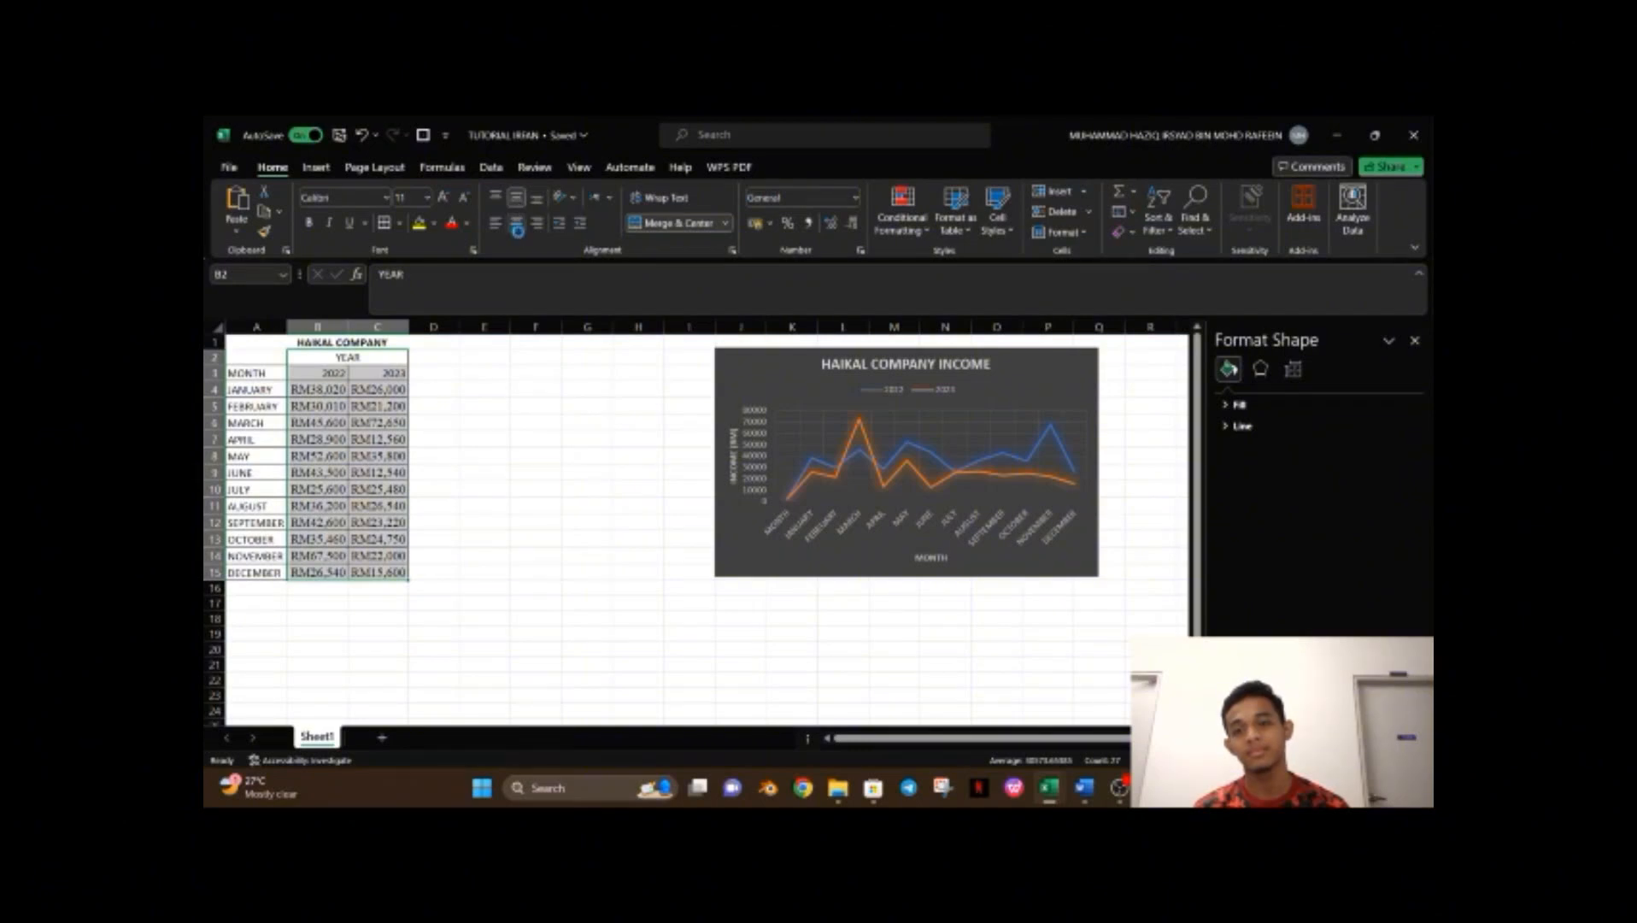
{"action": "left_click", "coordinate": [536, 405]}
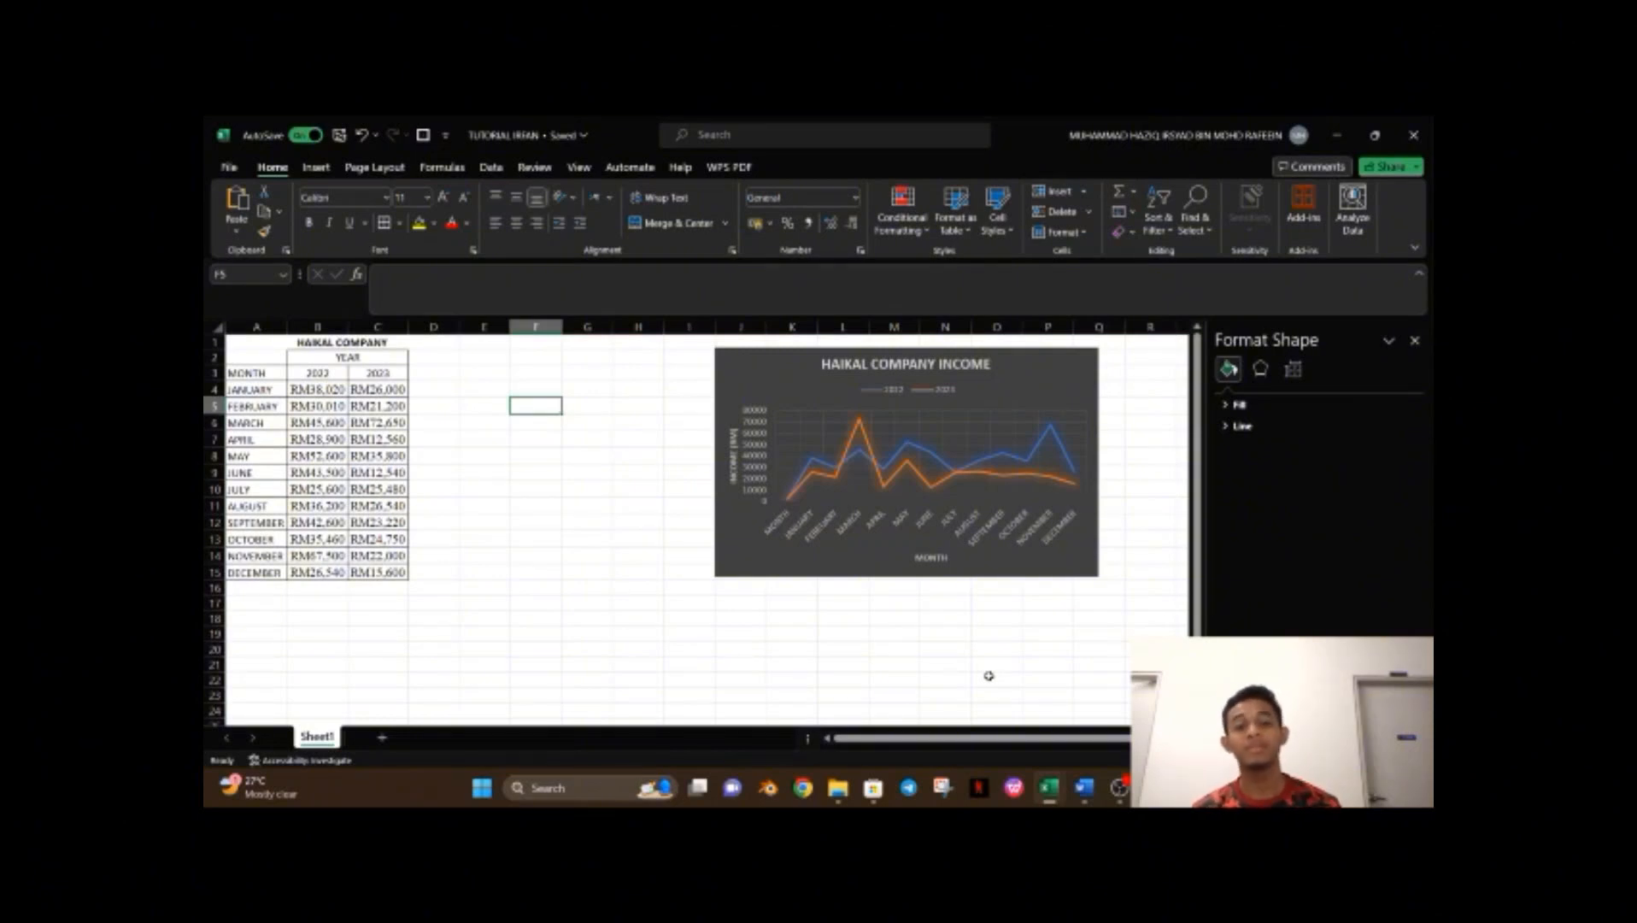
Enter a bold Total income label in A16.
{"action": "left_click", "coordinate": [274, 589]}
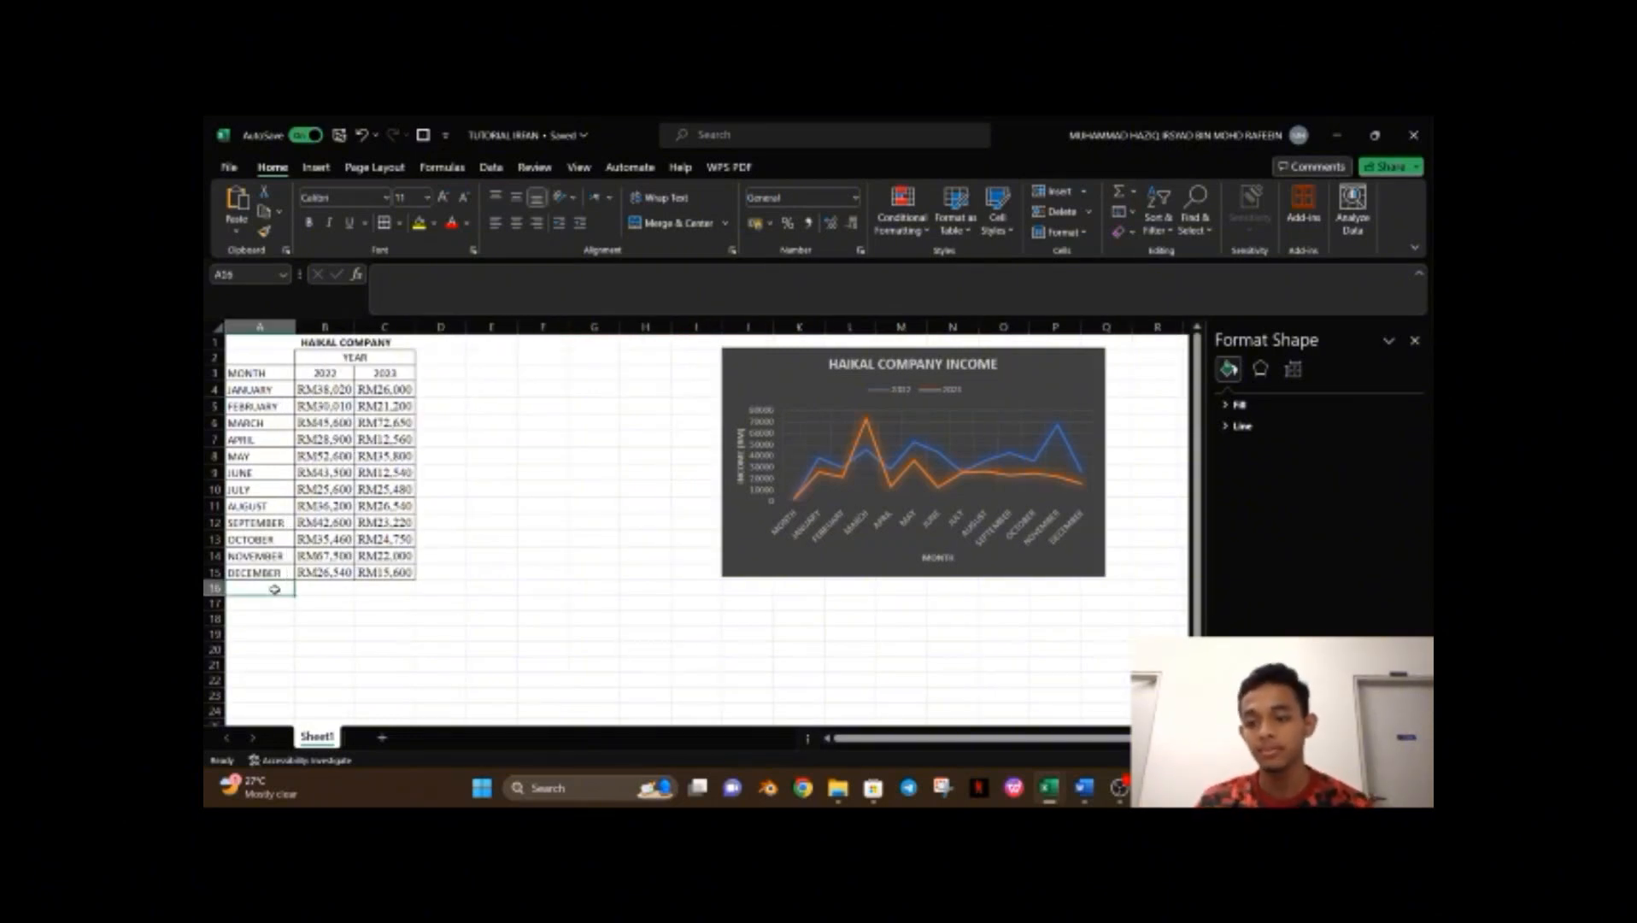
{"action": "key", "text": "ctrl+b"}
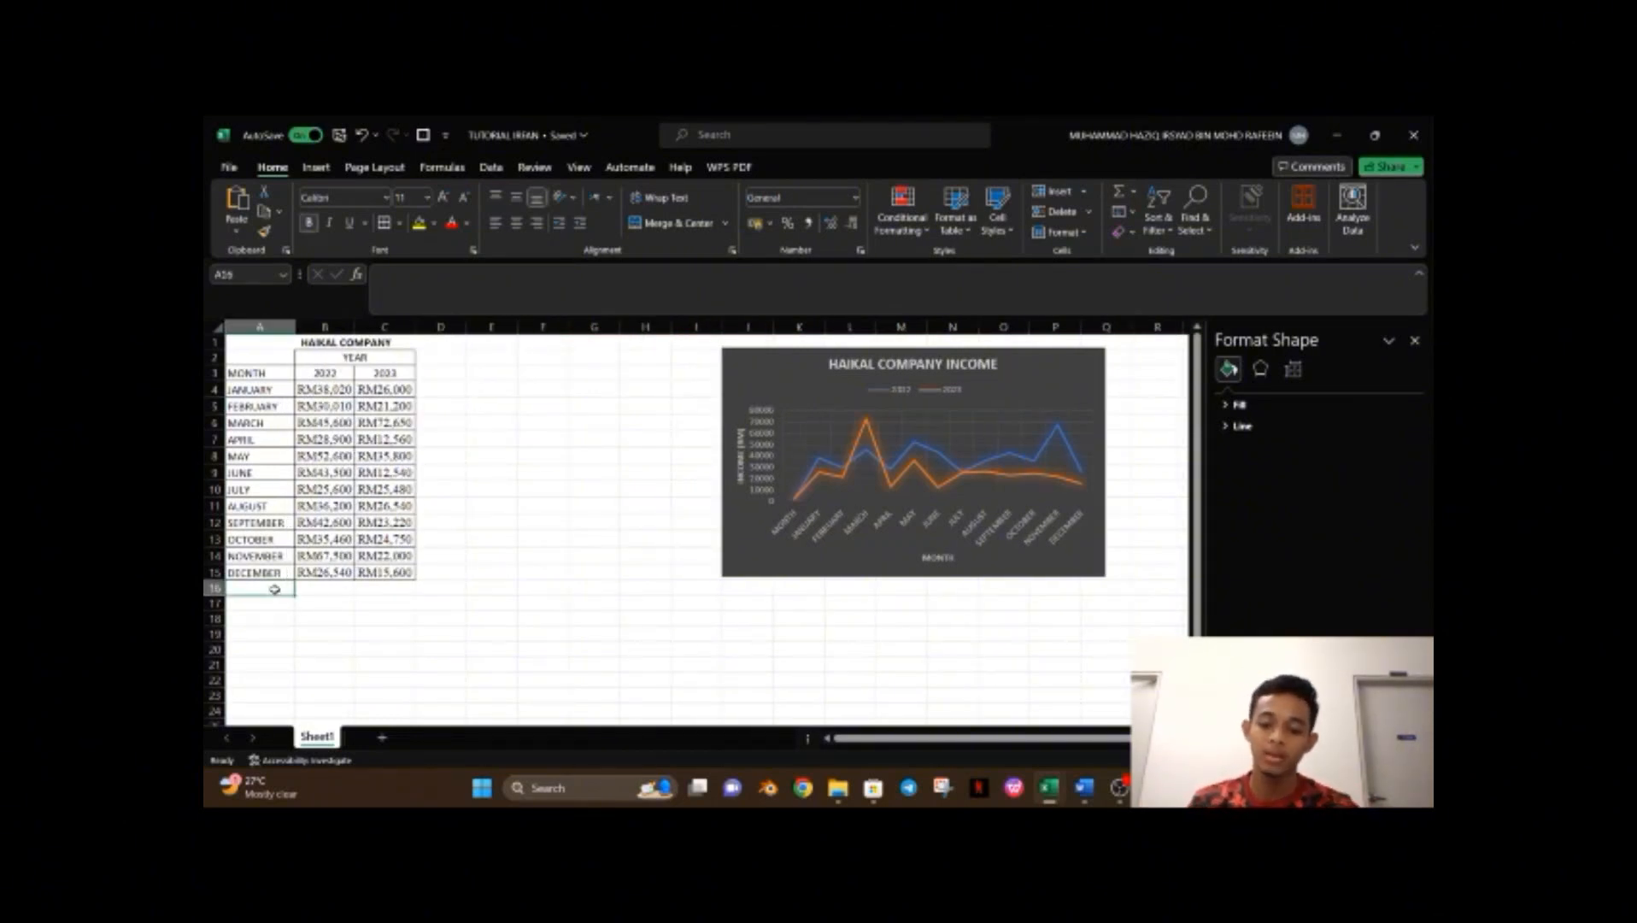
{"action": "type", "text": "Total"}
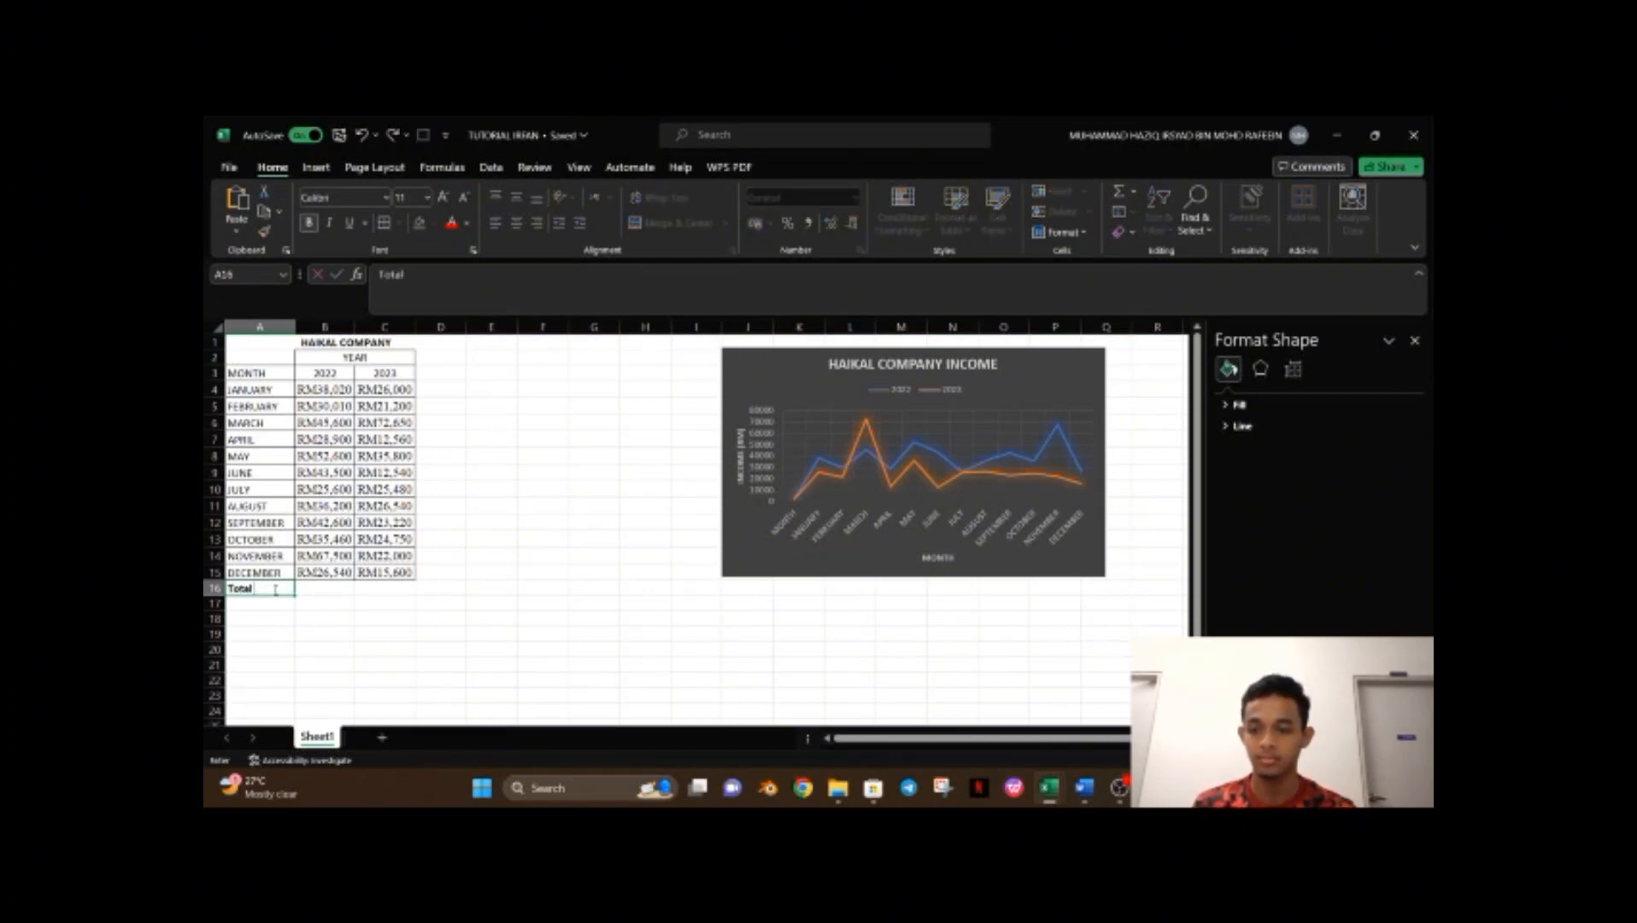
{"action": "type", "text": " income"}
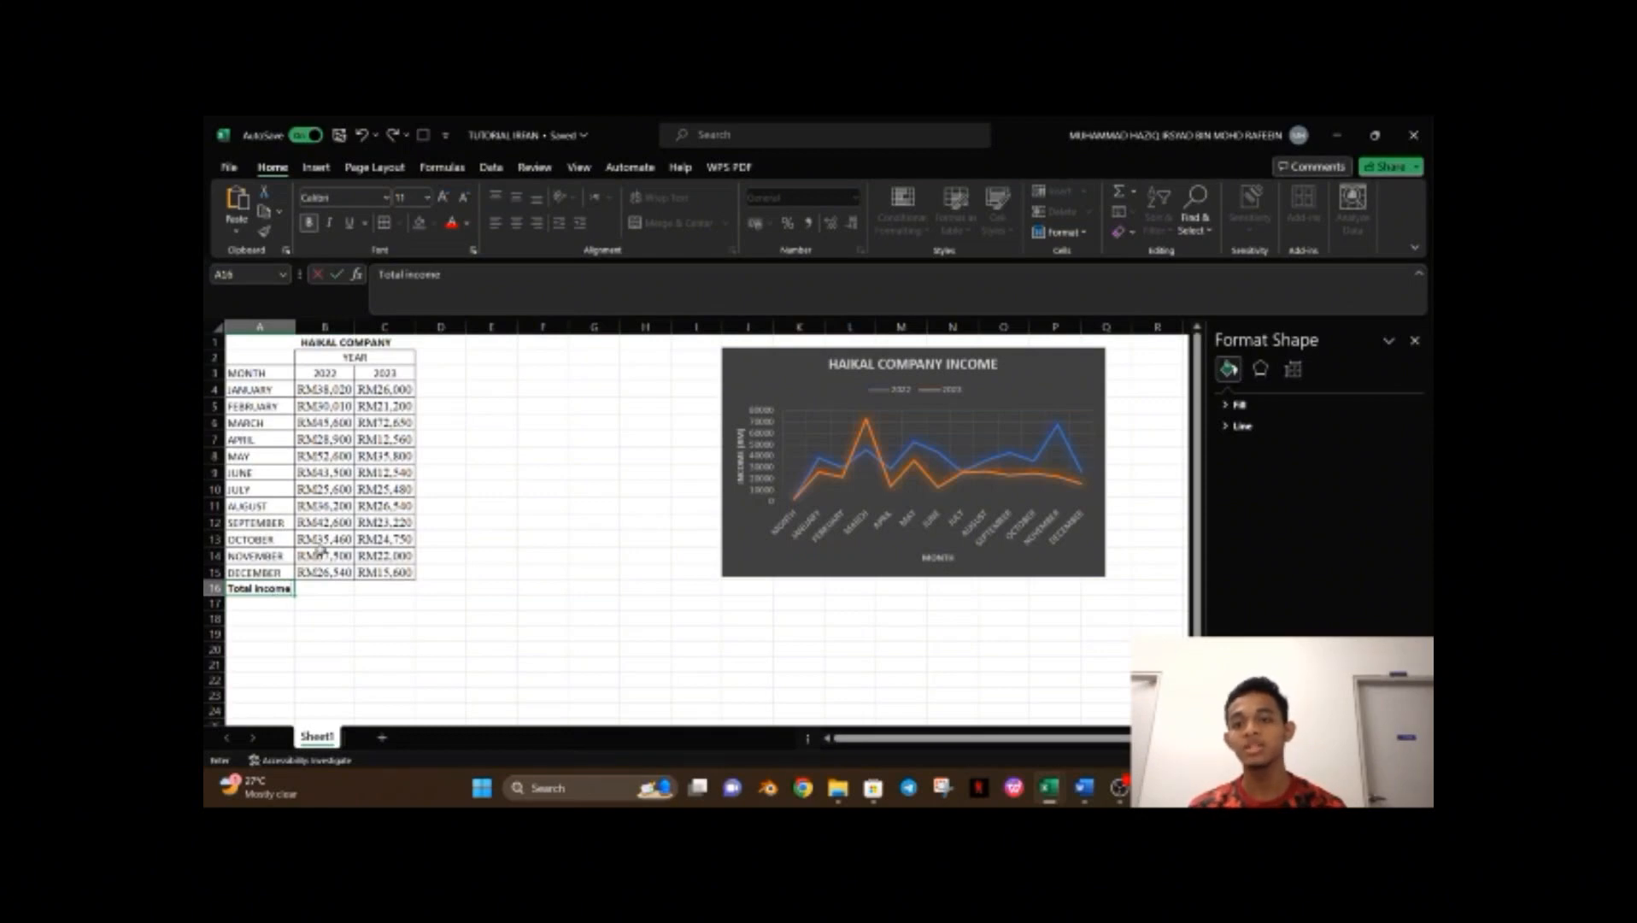
Enter a formula in B16 adding up the 2022 monthly incomes cell by cell.
{"action": "left_click", "coordinate": [329, 596]}
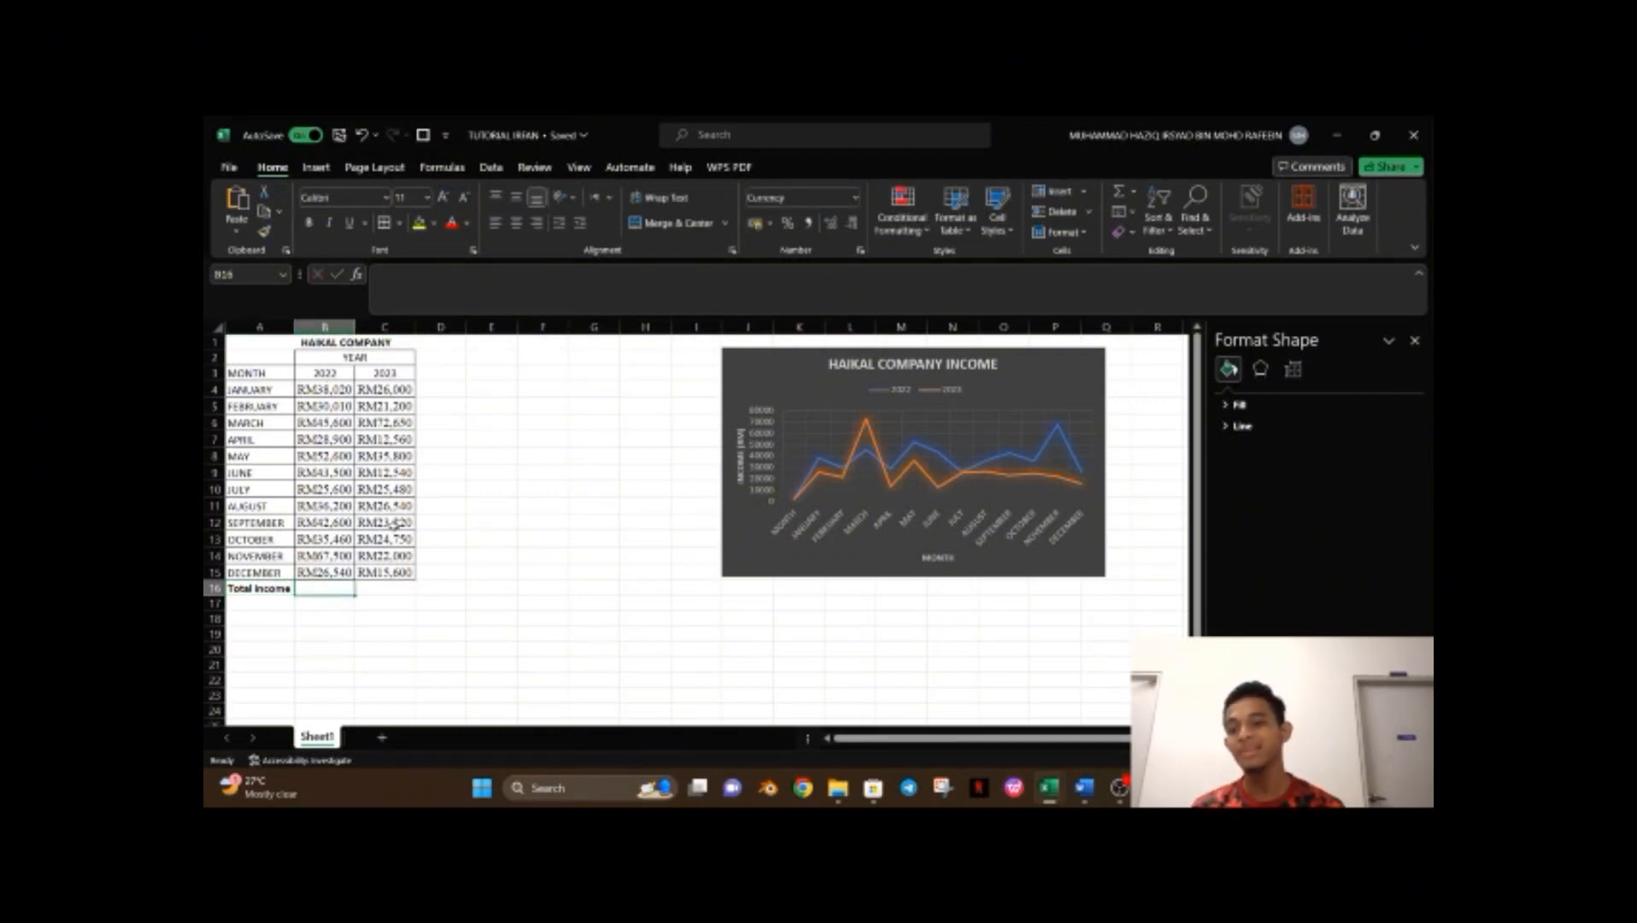
{"action": "type", "text": "="}
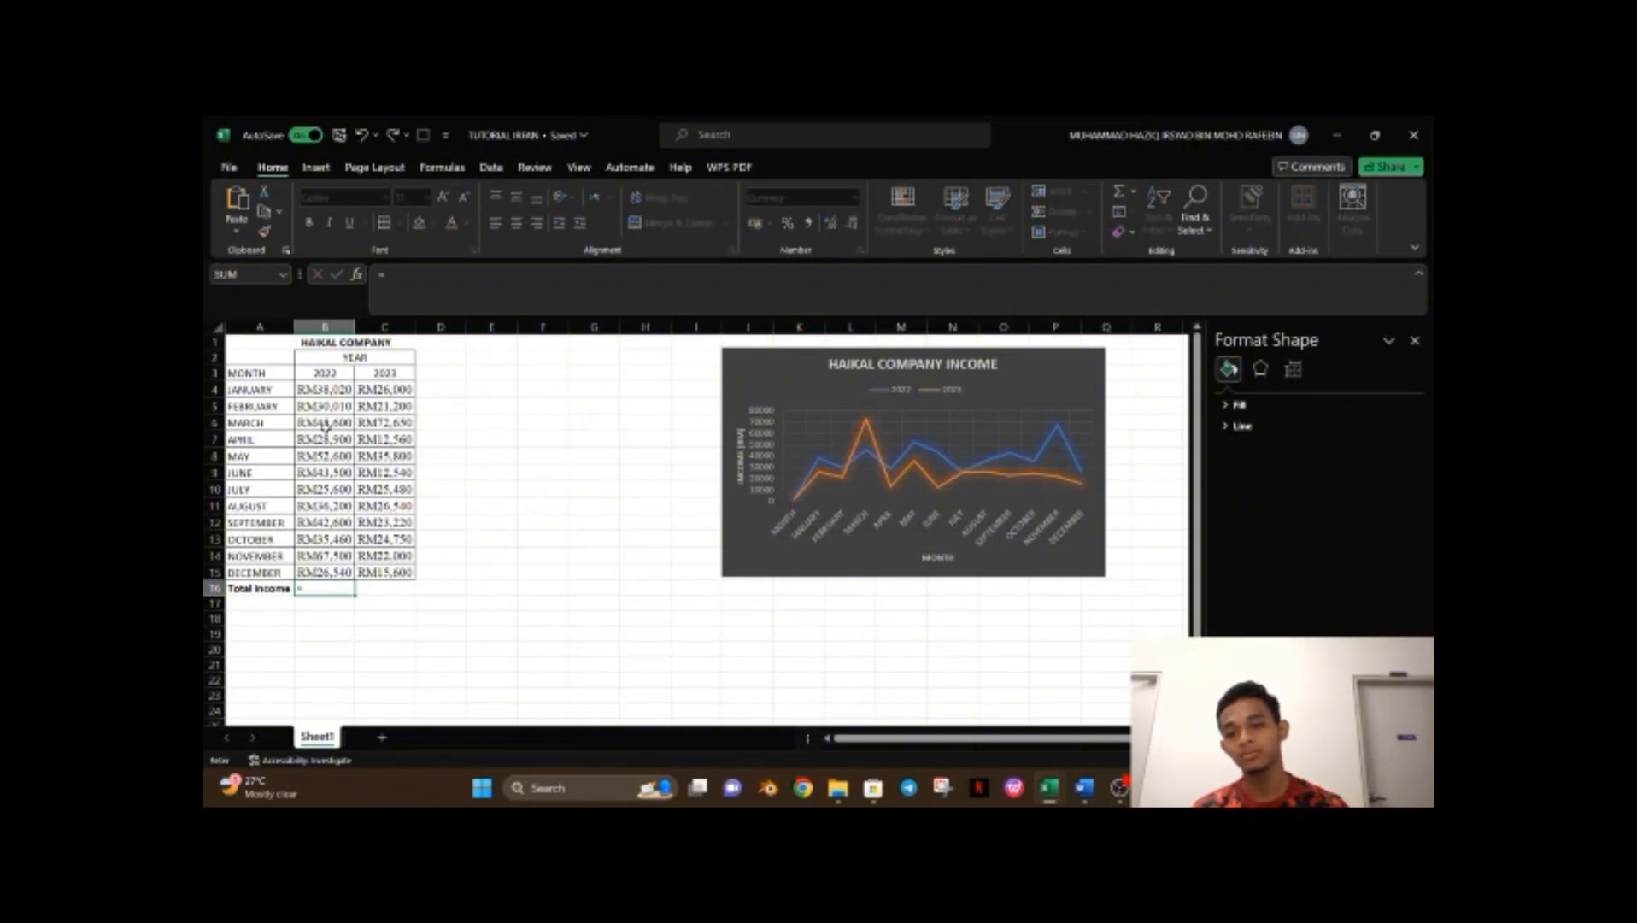
{"action": "left_click", "coordinate": [333, 393]}
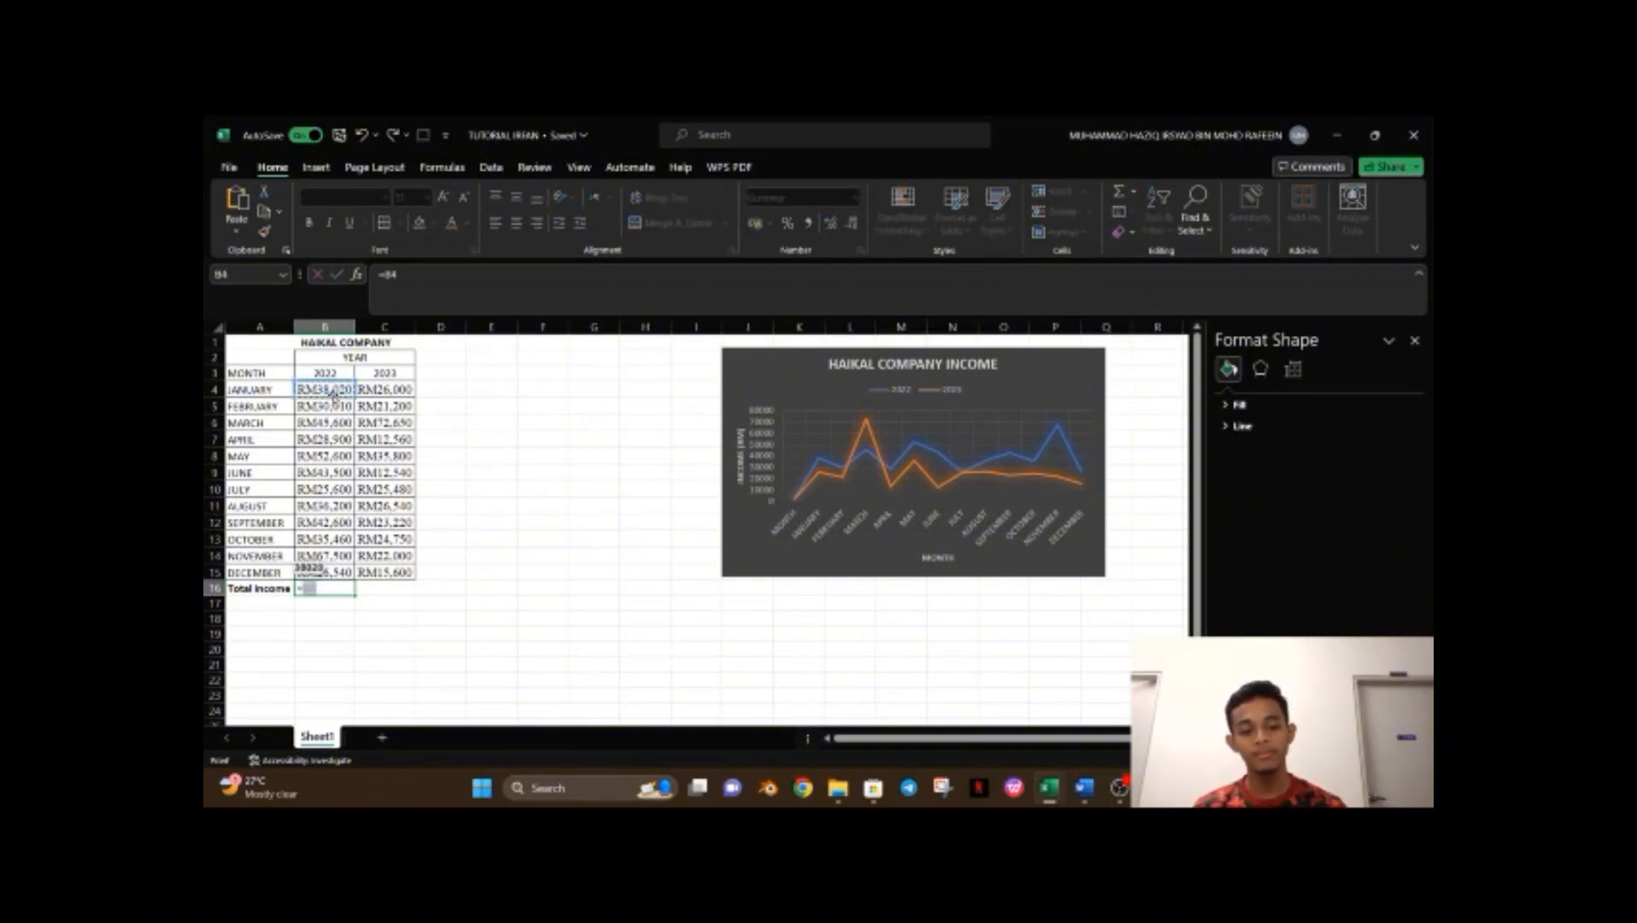
{"action": "type", "text": "+"}
{"action": "left_click", "coordinate": [337, 403]}
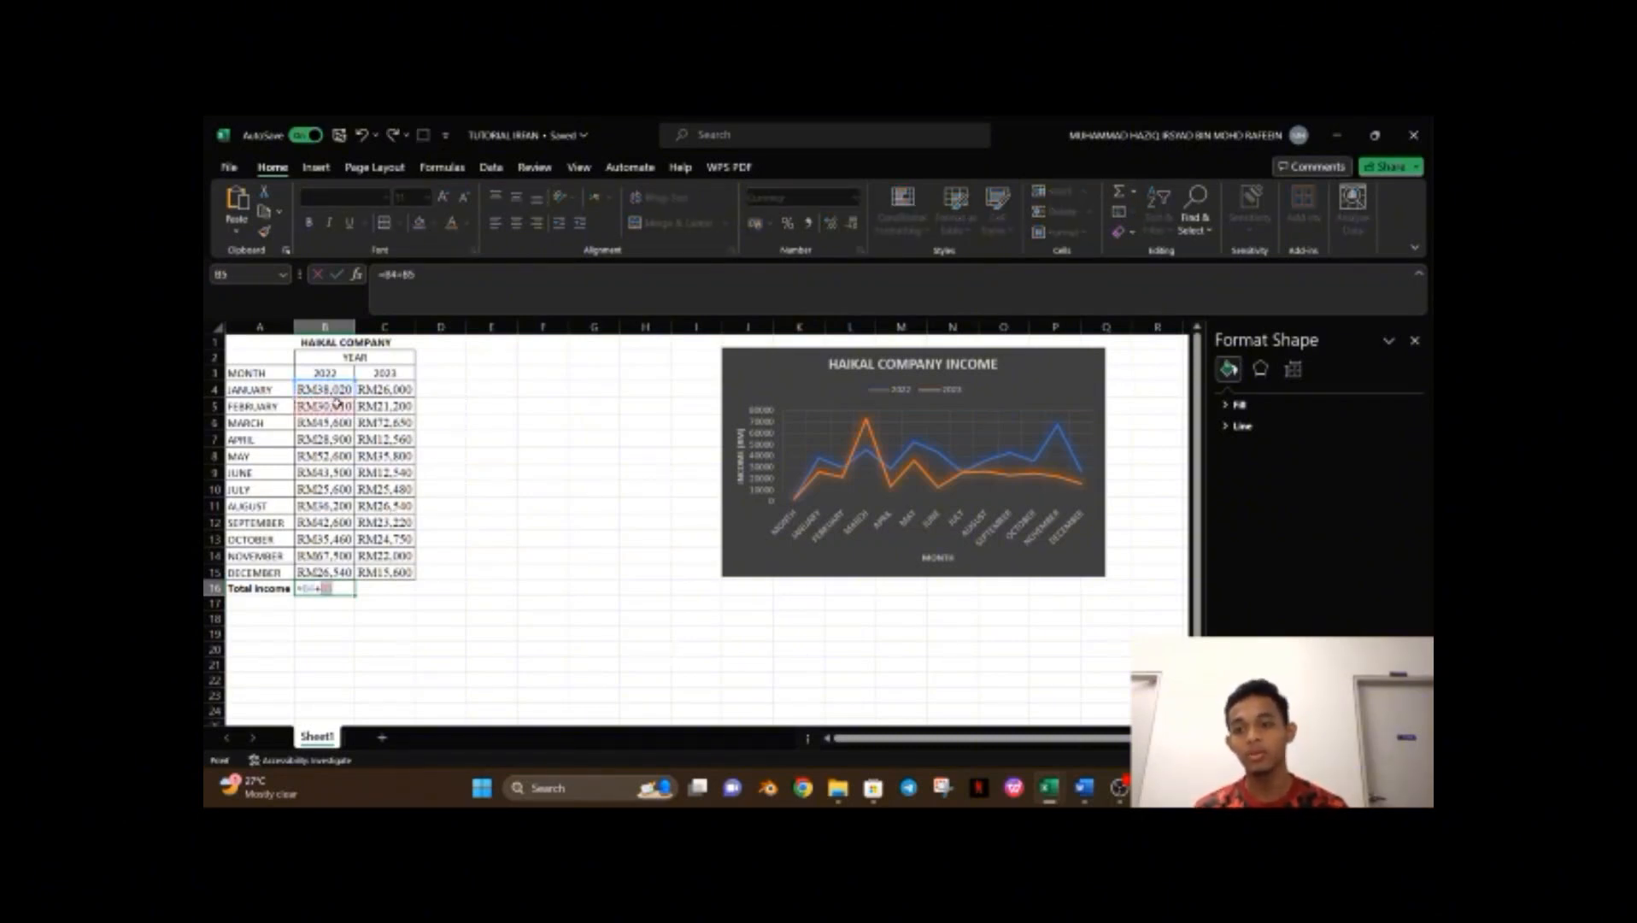
{"action": "type", "text": "+"}
{"action": "left_click", "coordinate": [341, 422]}
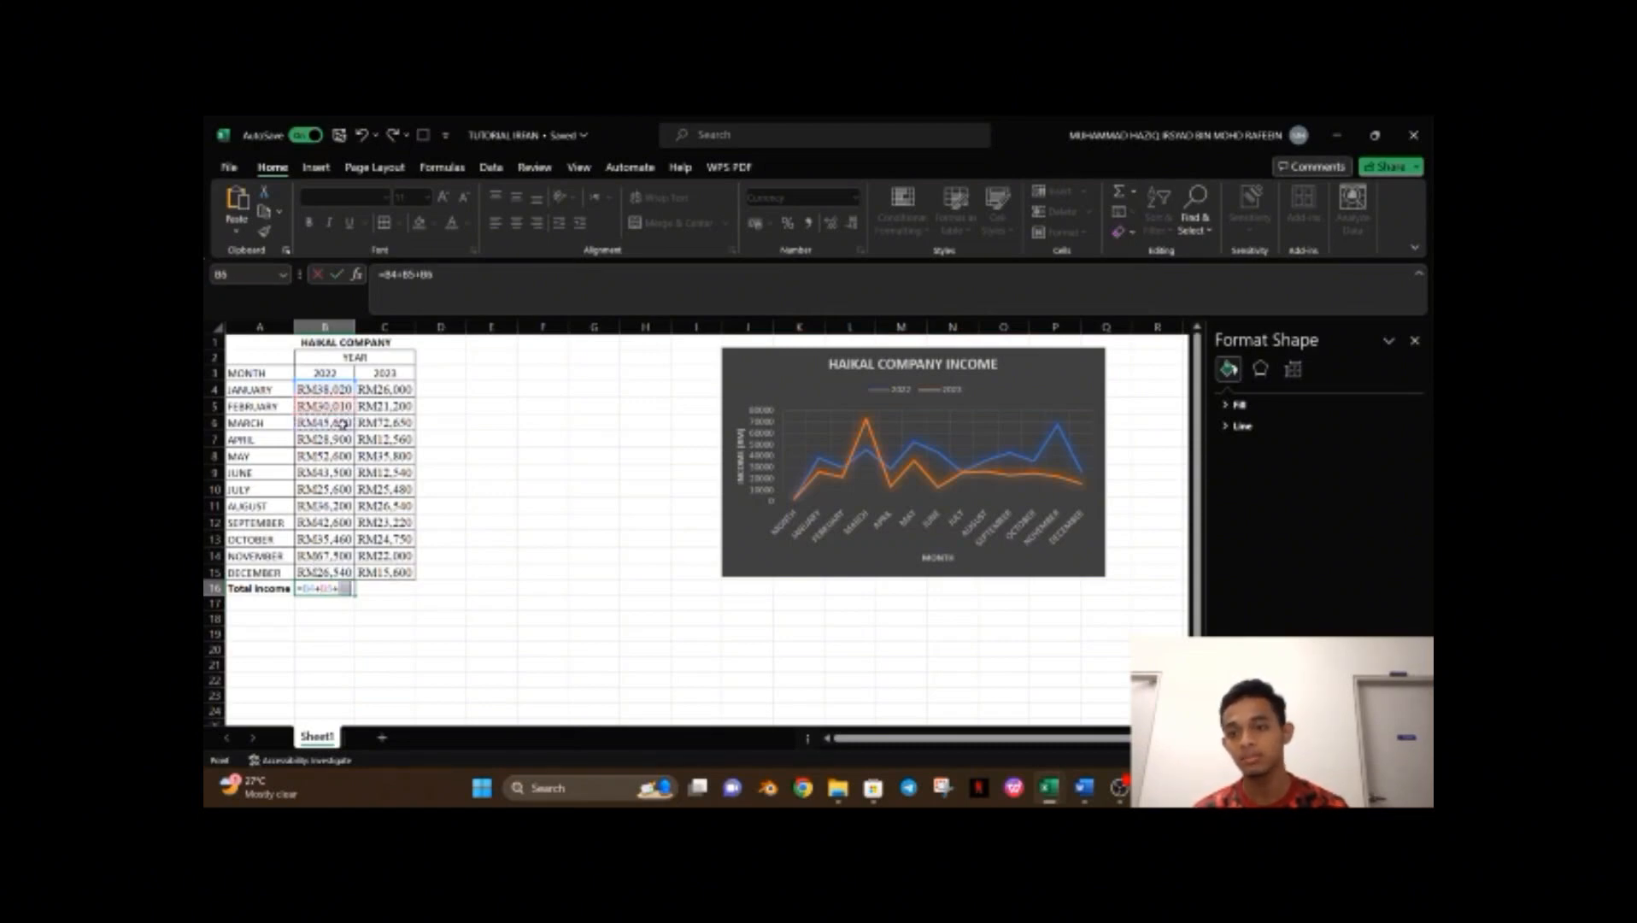
{"action": "type", "text": "+"}
{"action": "left_click", "coordinate": [340, 438]}
{"action": "type", "text": "+"}
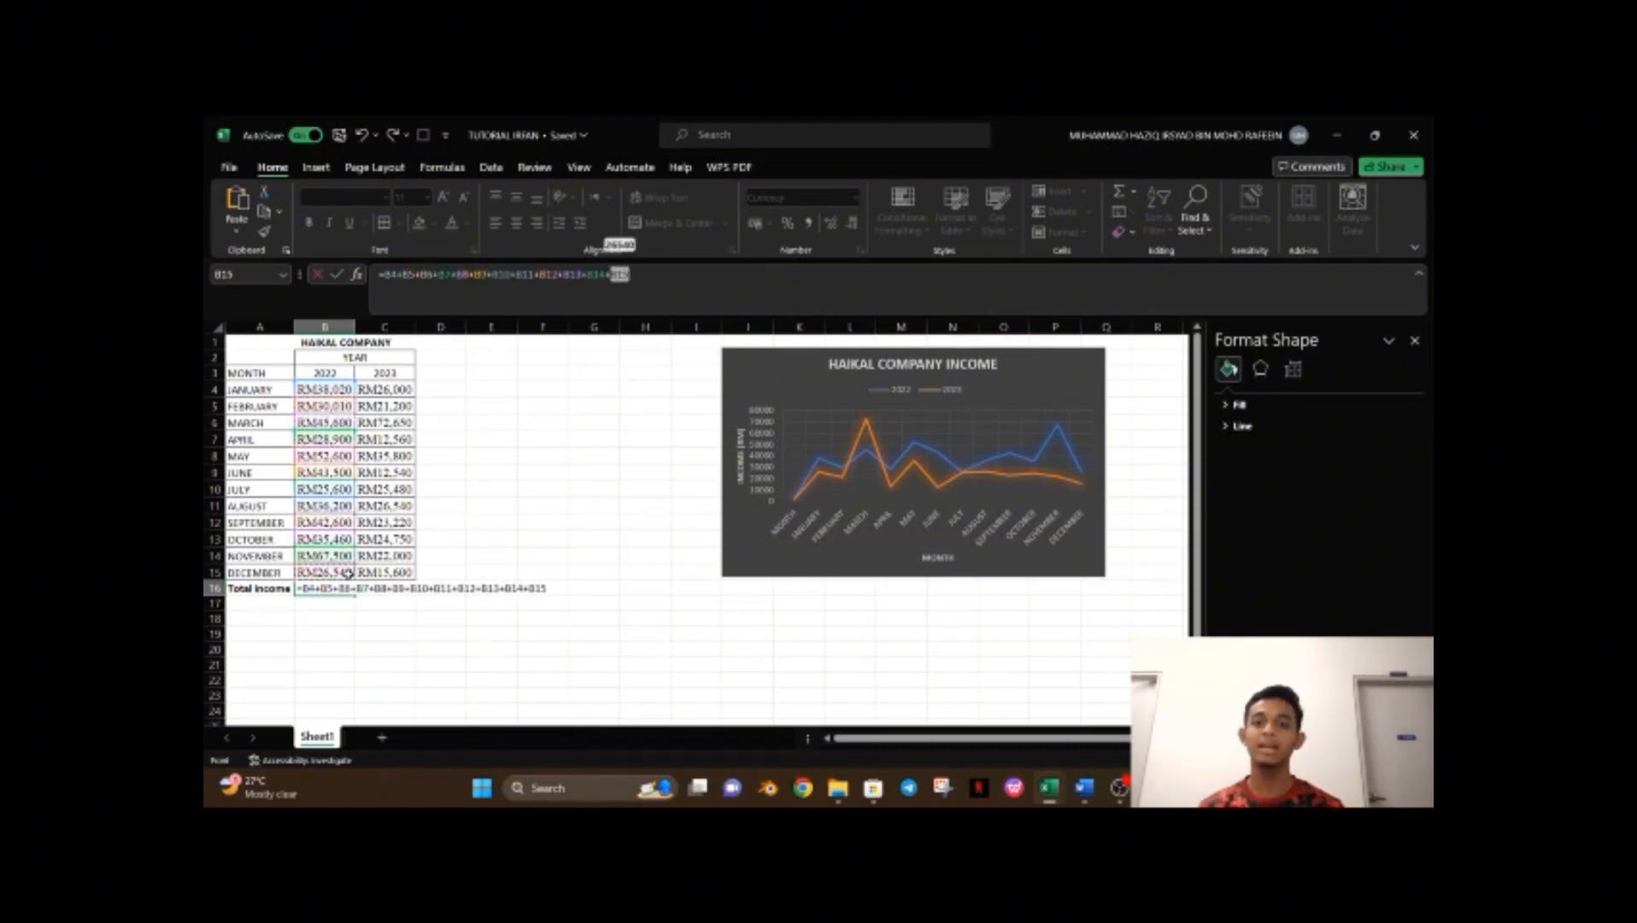
{"action": "key", "text": "Return"}
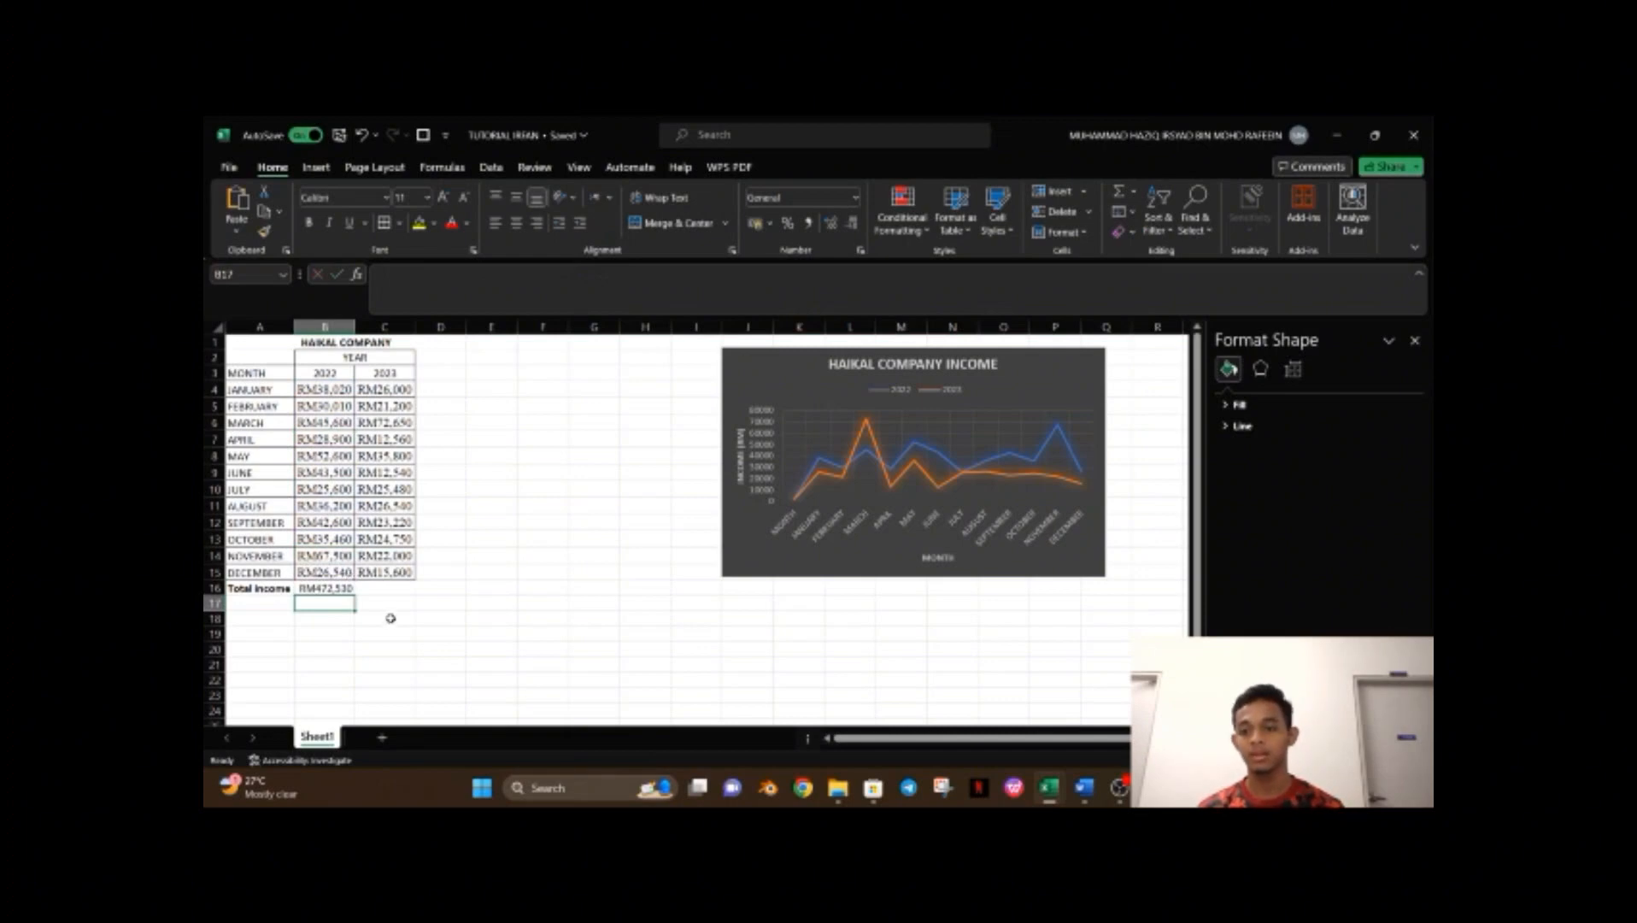
Enter =SUM(C4:C15) in C16 to total the 2023 incomes.
{"action": "left_click", "coordinate": [386, 589]}
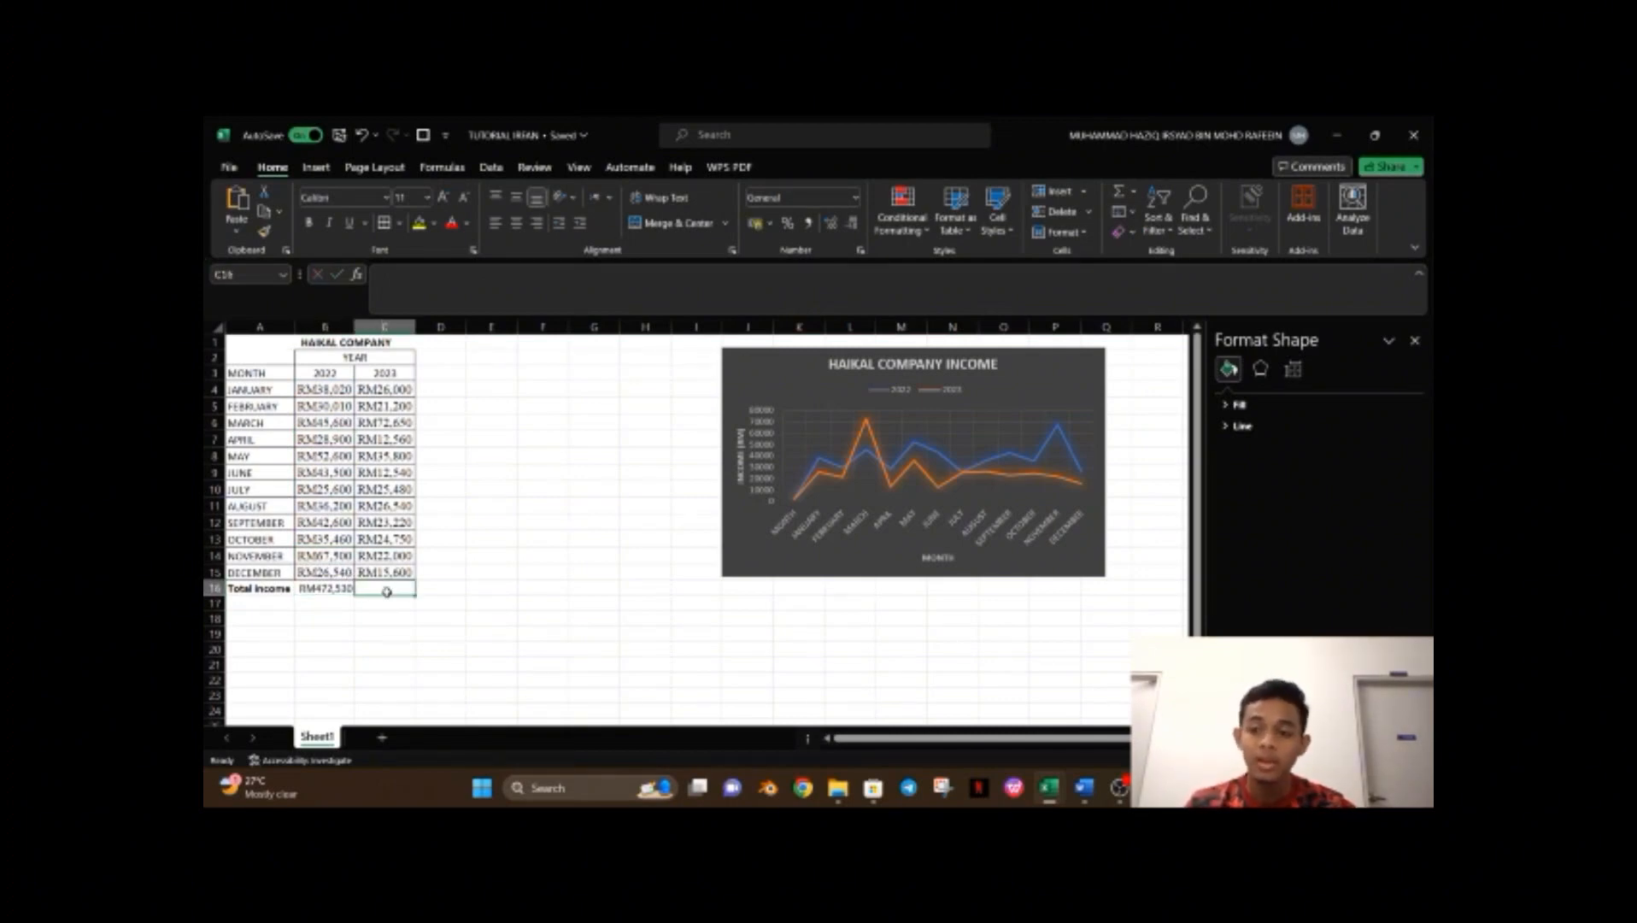
{"action": "type", "text": "="}
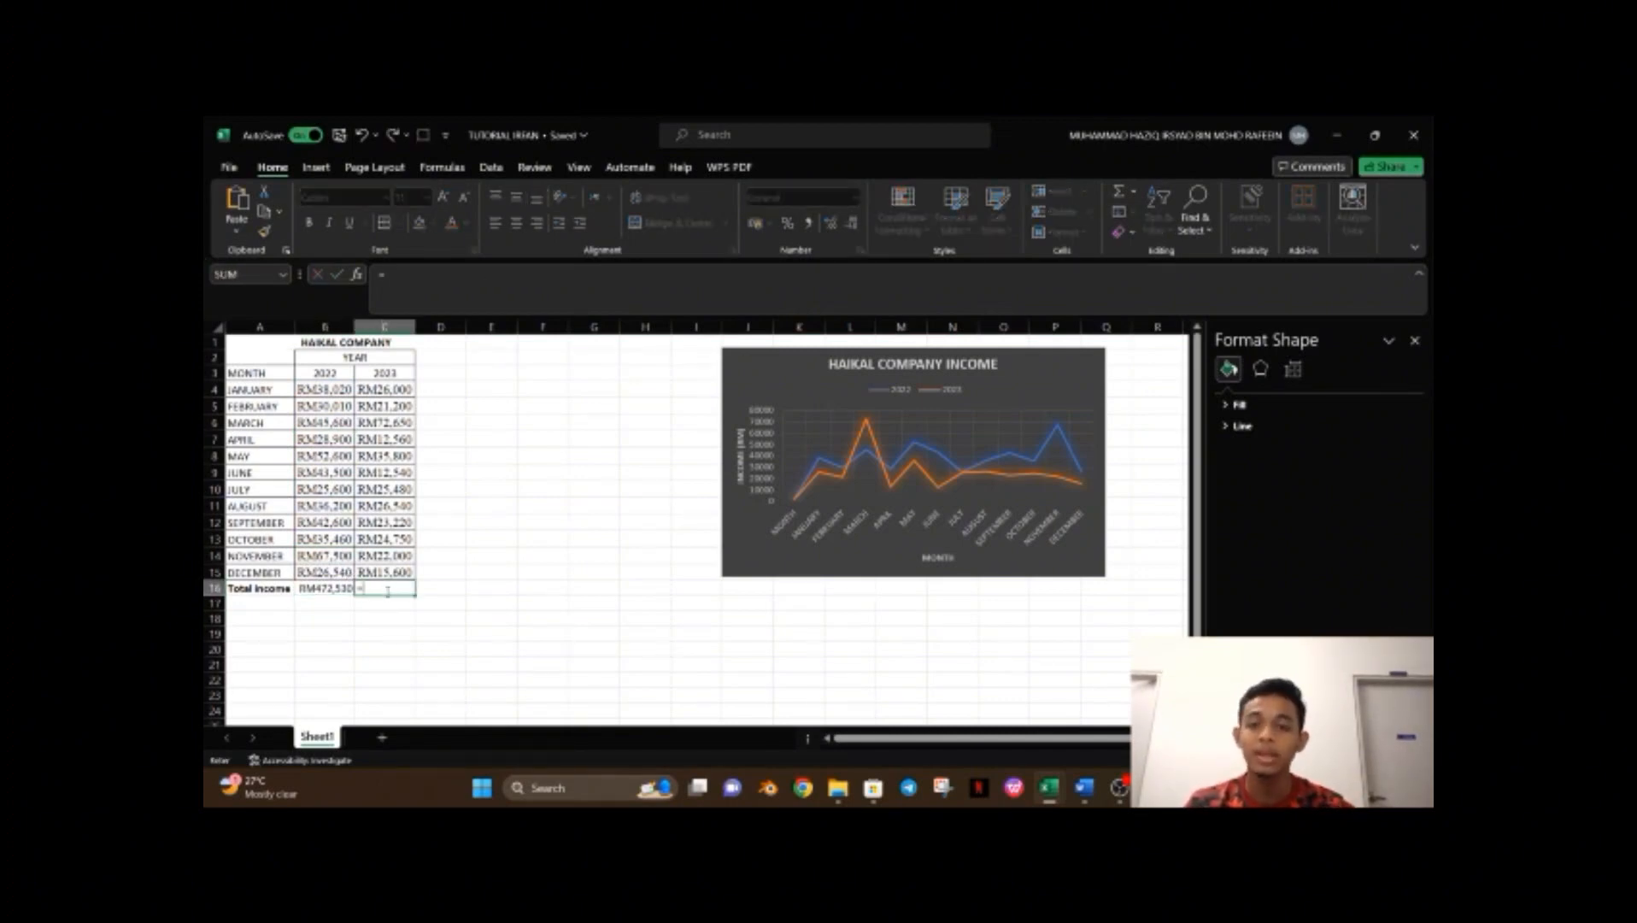
{"action": "type", "text": "SUM"}
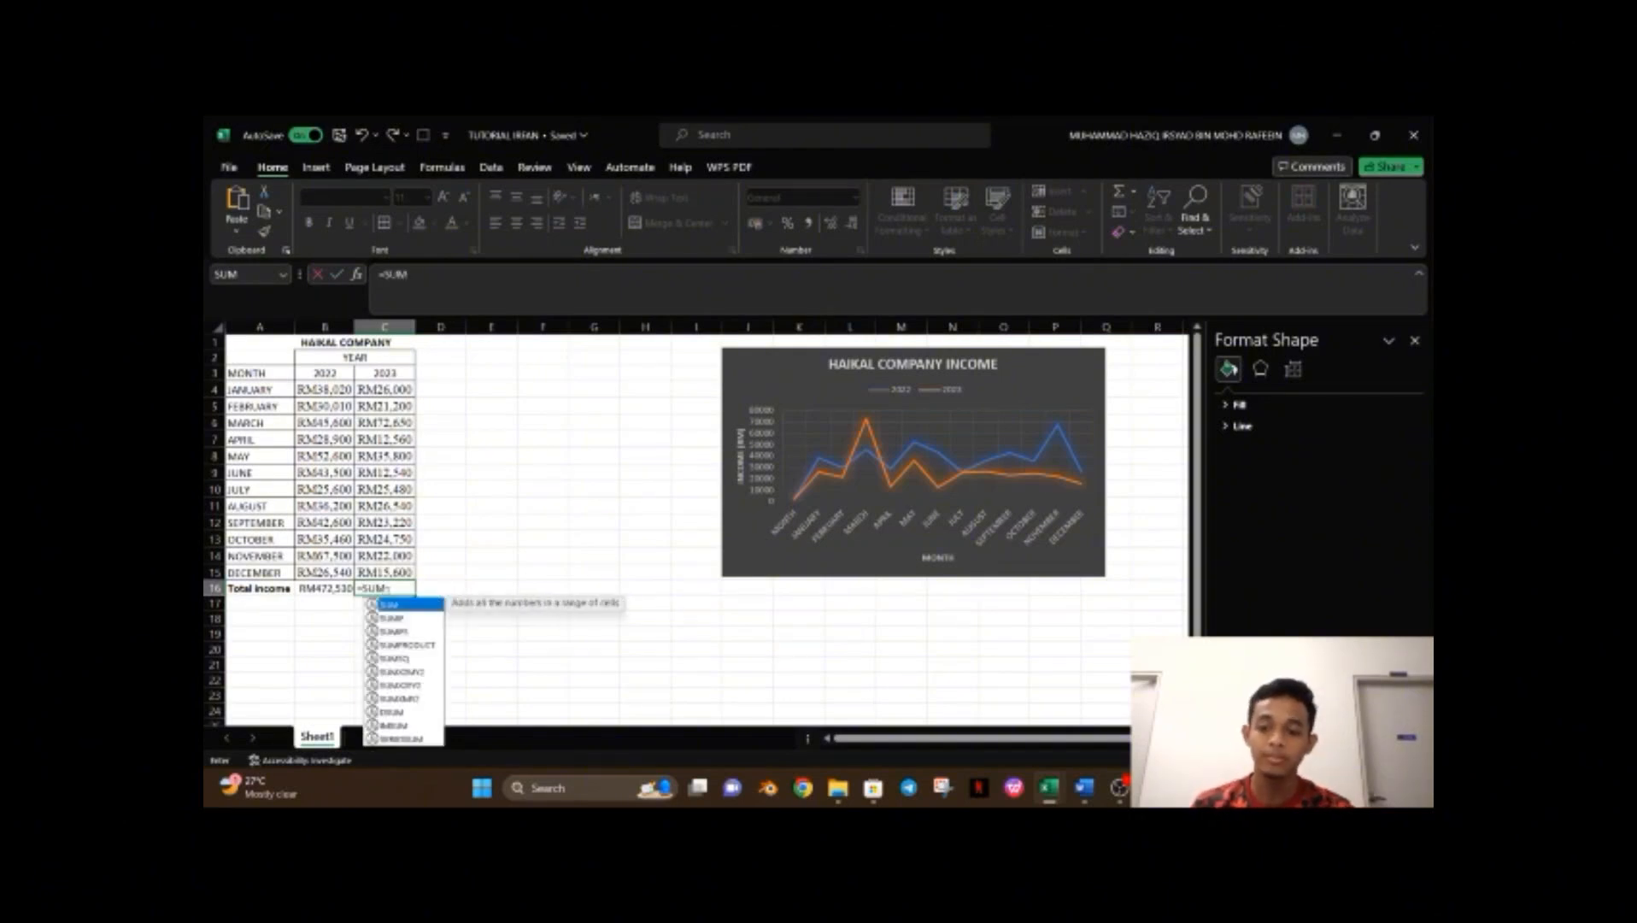
{"action": "type", "text": "("}
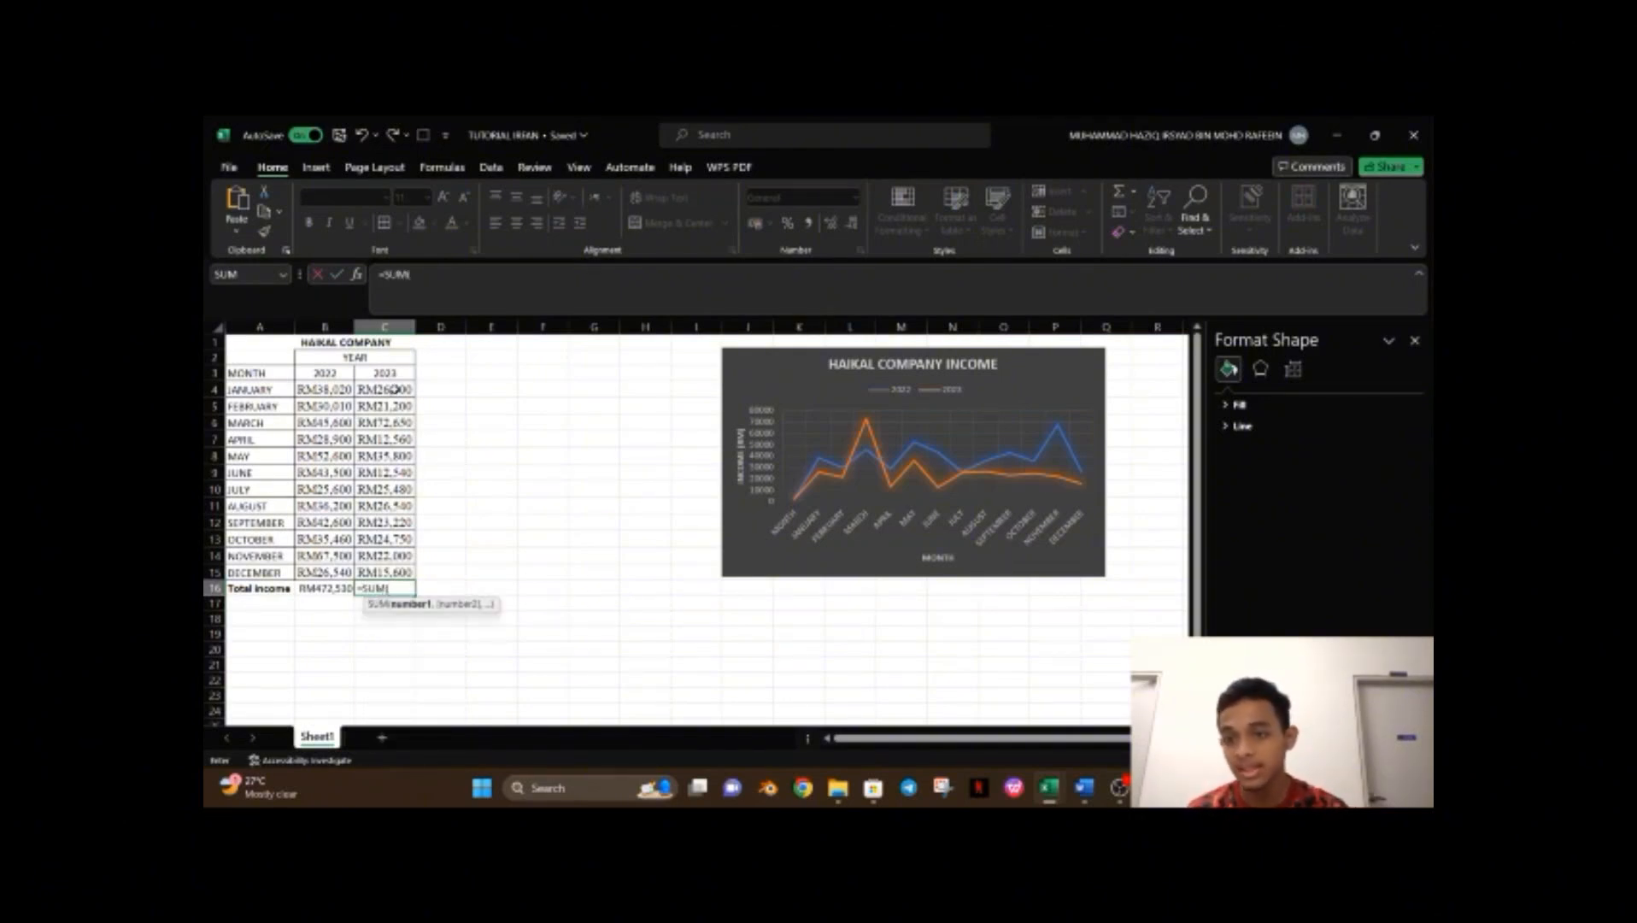
{"action": "left_click_drag", "start_coordinate": [394, 389], "coordinate": [394, 576]}
{"action": "key", "text": "Return"}
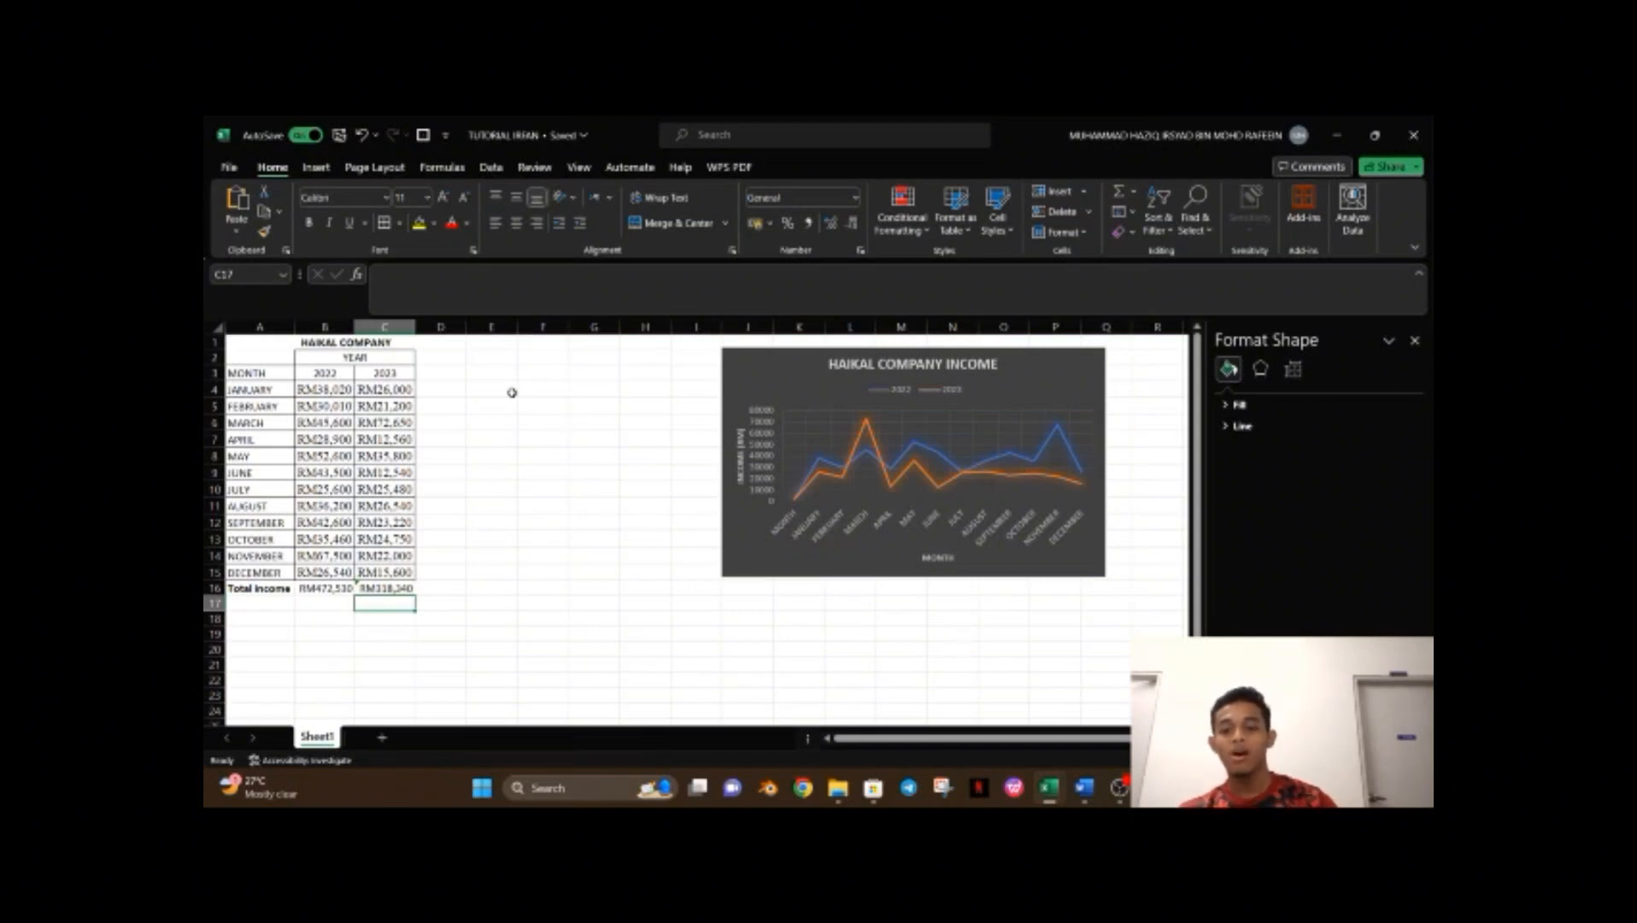
{"action": "left_click", "coordinate": [687, 525]}
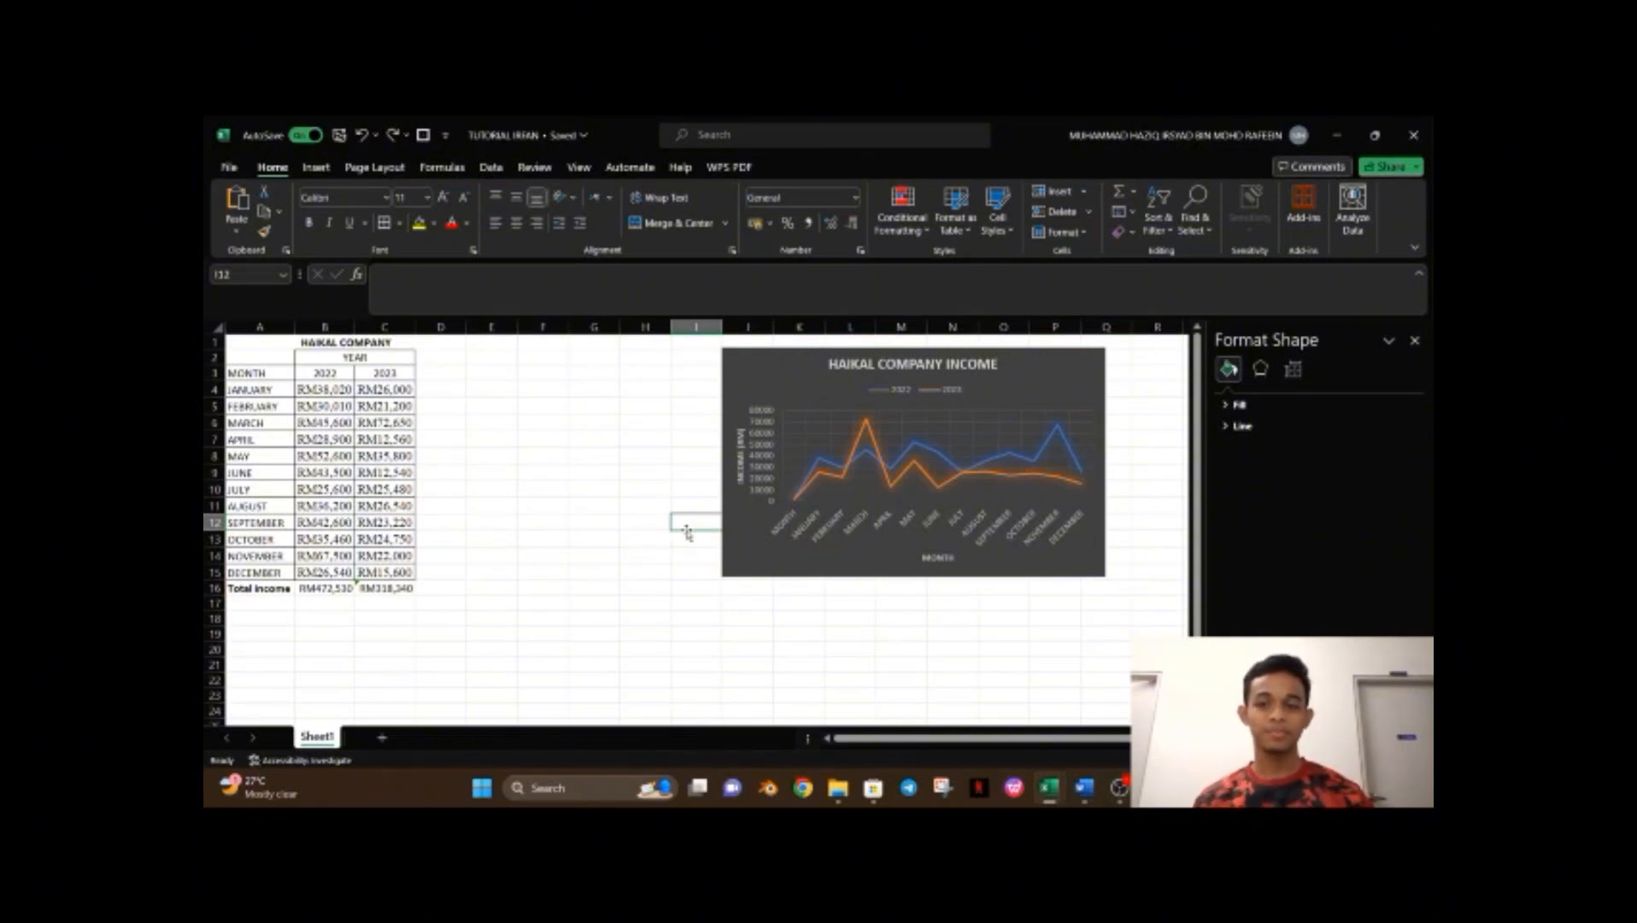
{"action": "left_click", "coordinate": [545, 358]}
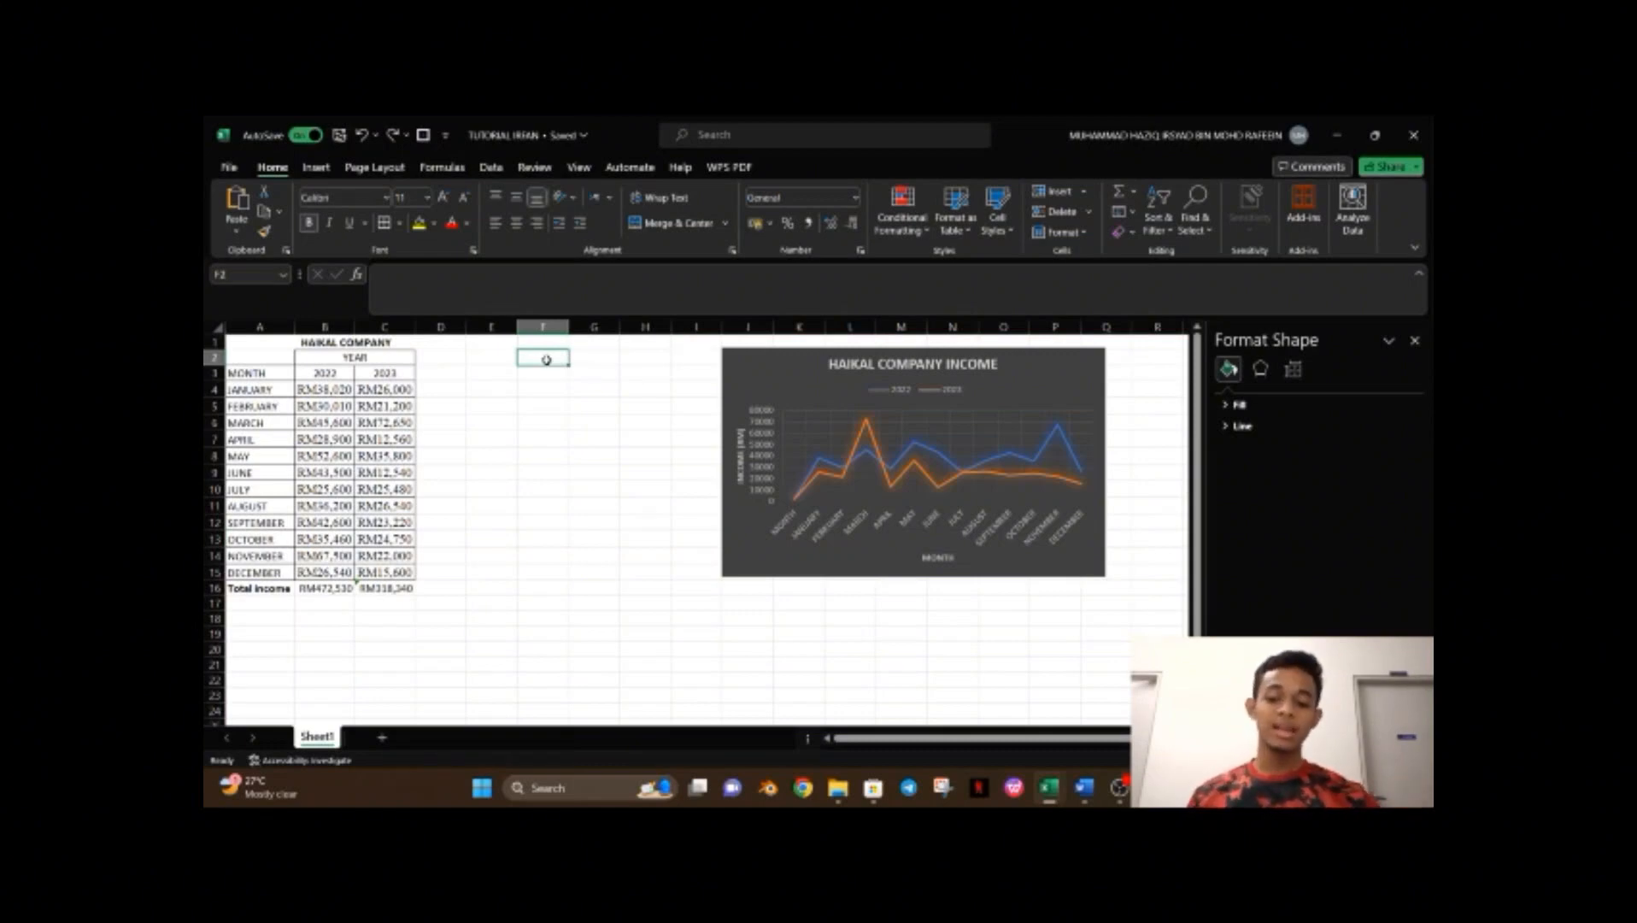
Enter the heading YEAR in F2 and merge and center it across F2:G2.
{"action": "type", "text": "YEAR"}
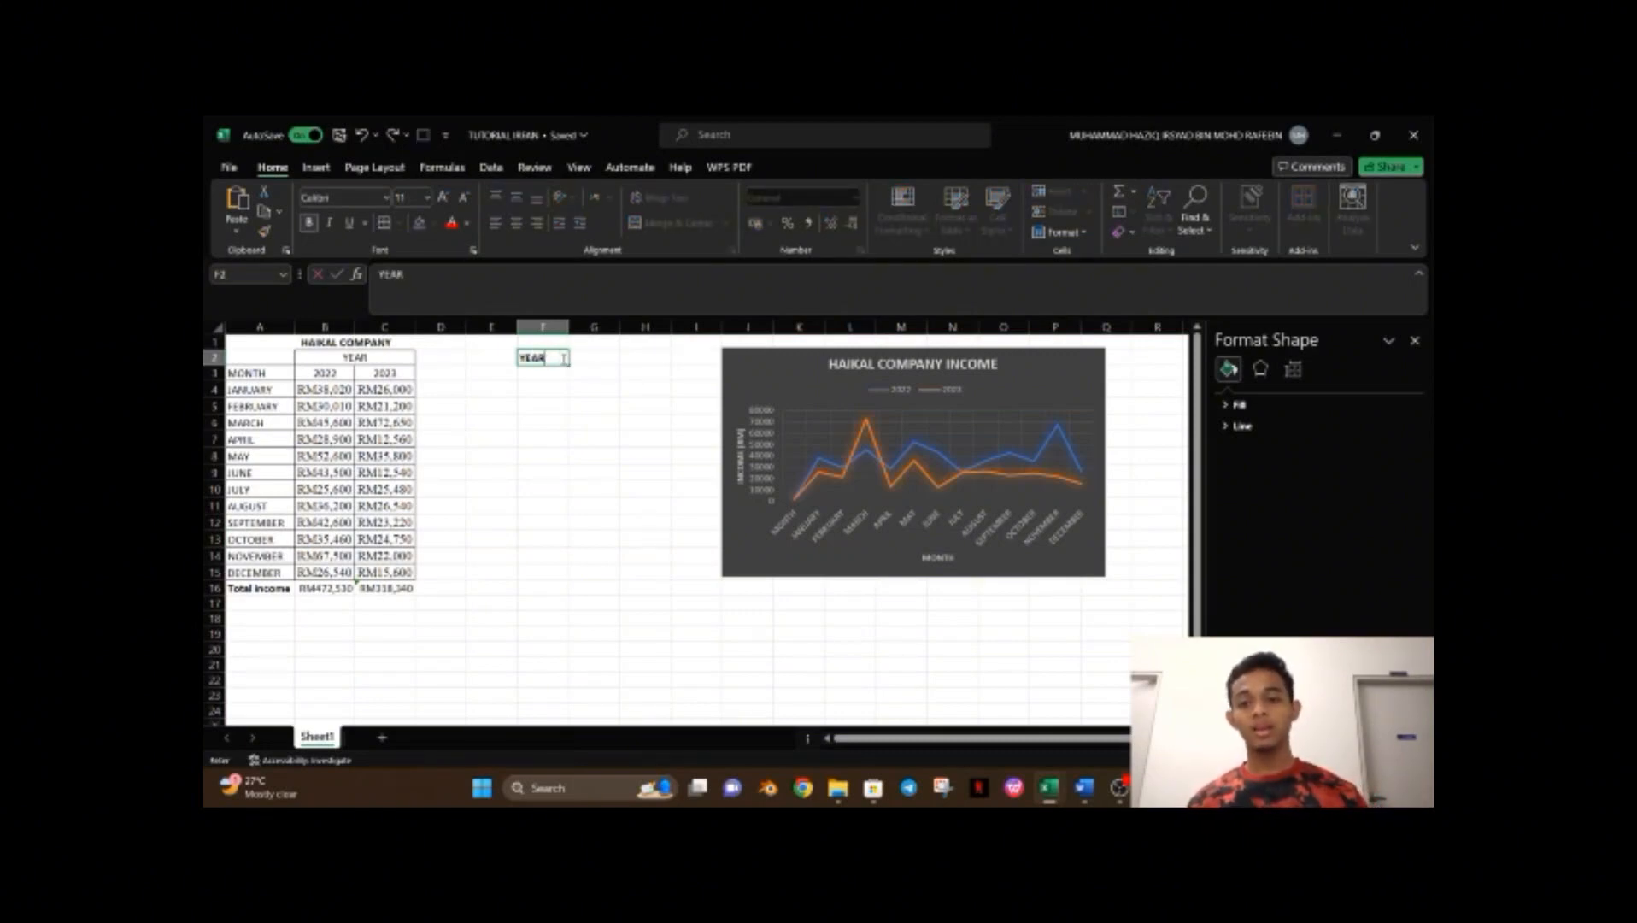
{"action": "left_click_drag", "start_coordinate": [579, 361], "coordinate": [543, 358]}
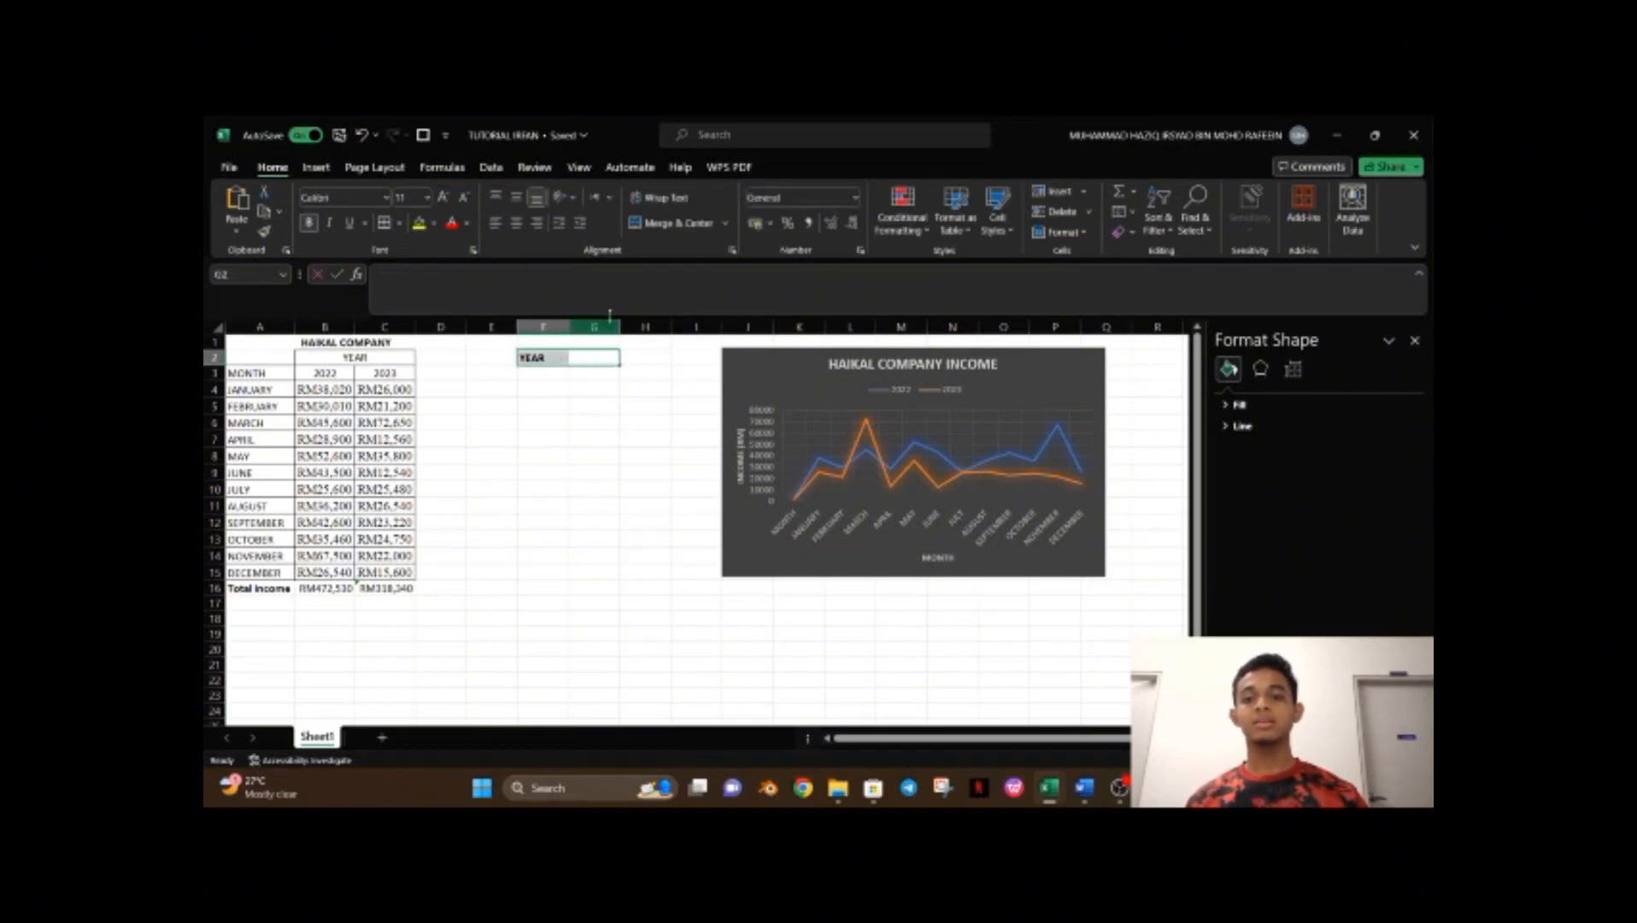
{"action": "left_click", "coordinate": [666, 224]}
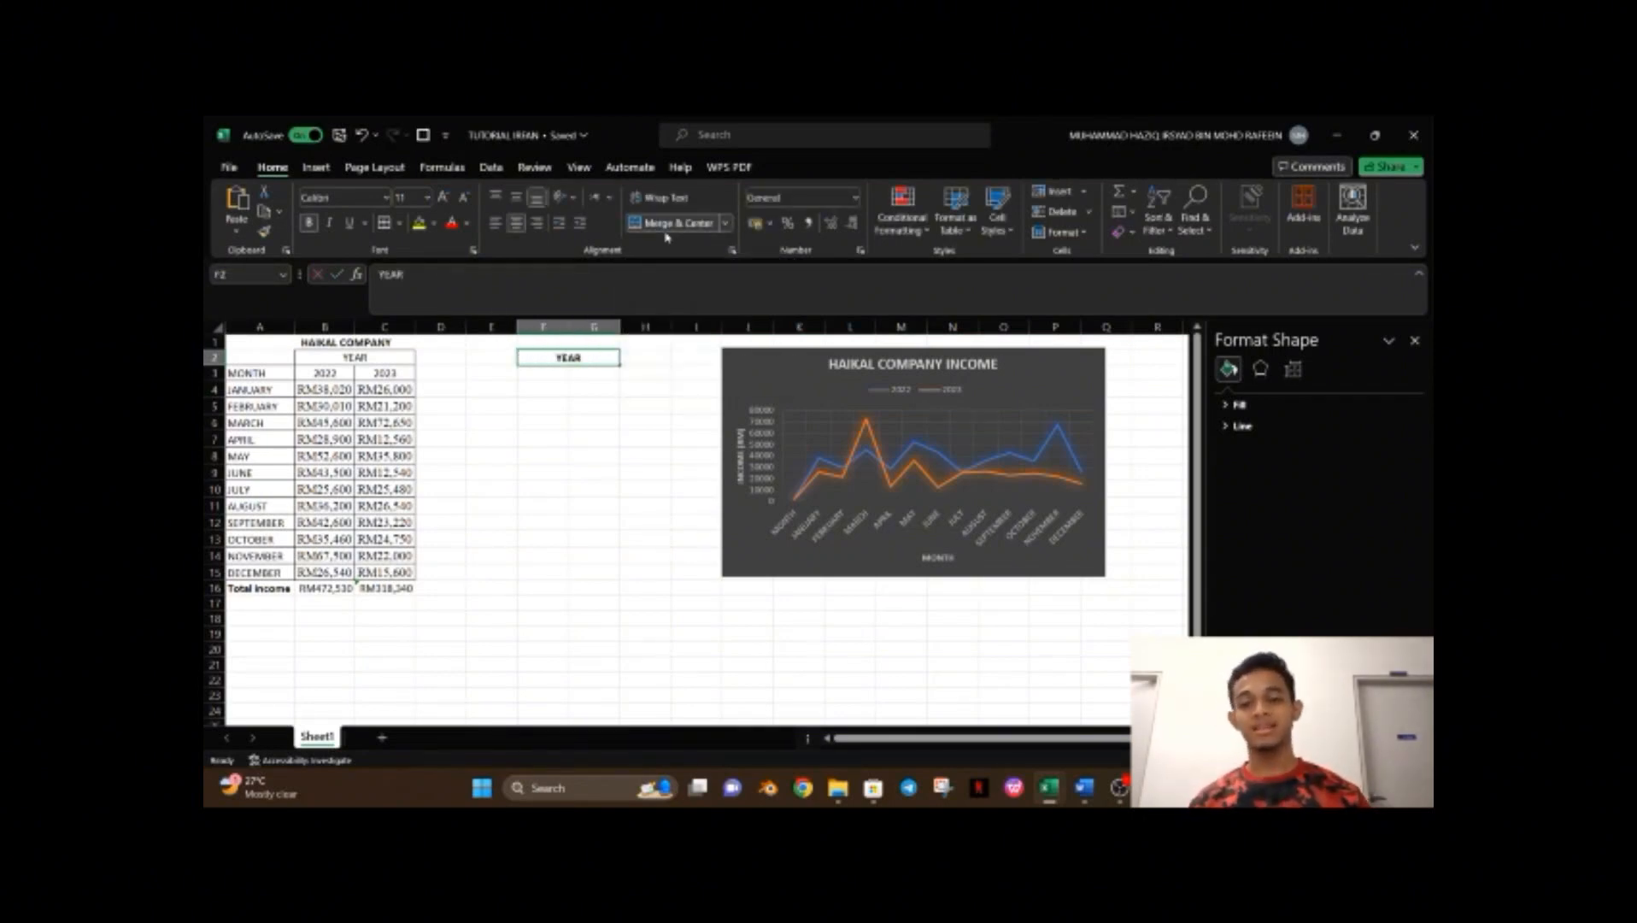
Enter the year labels 2022 and 2023 in F3 and G3, and remove the bold from 2023.
{"action": "left_click", "coordinate": [554, 376]}
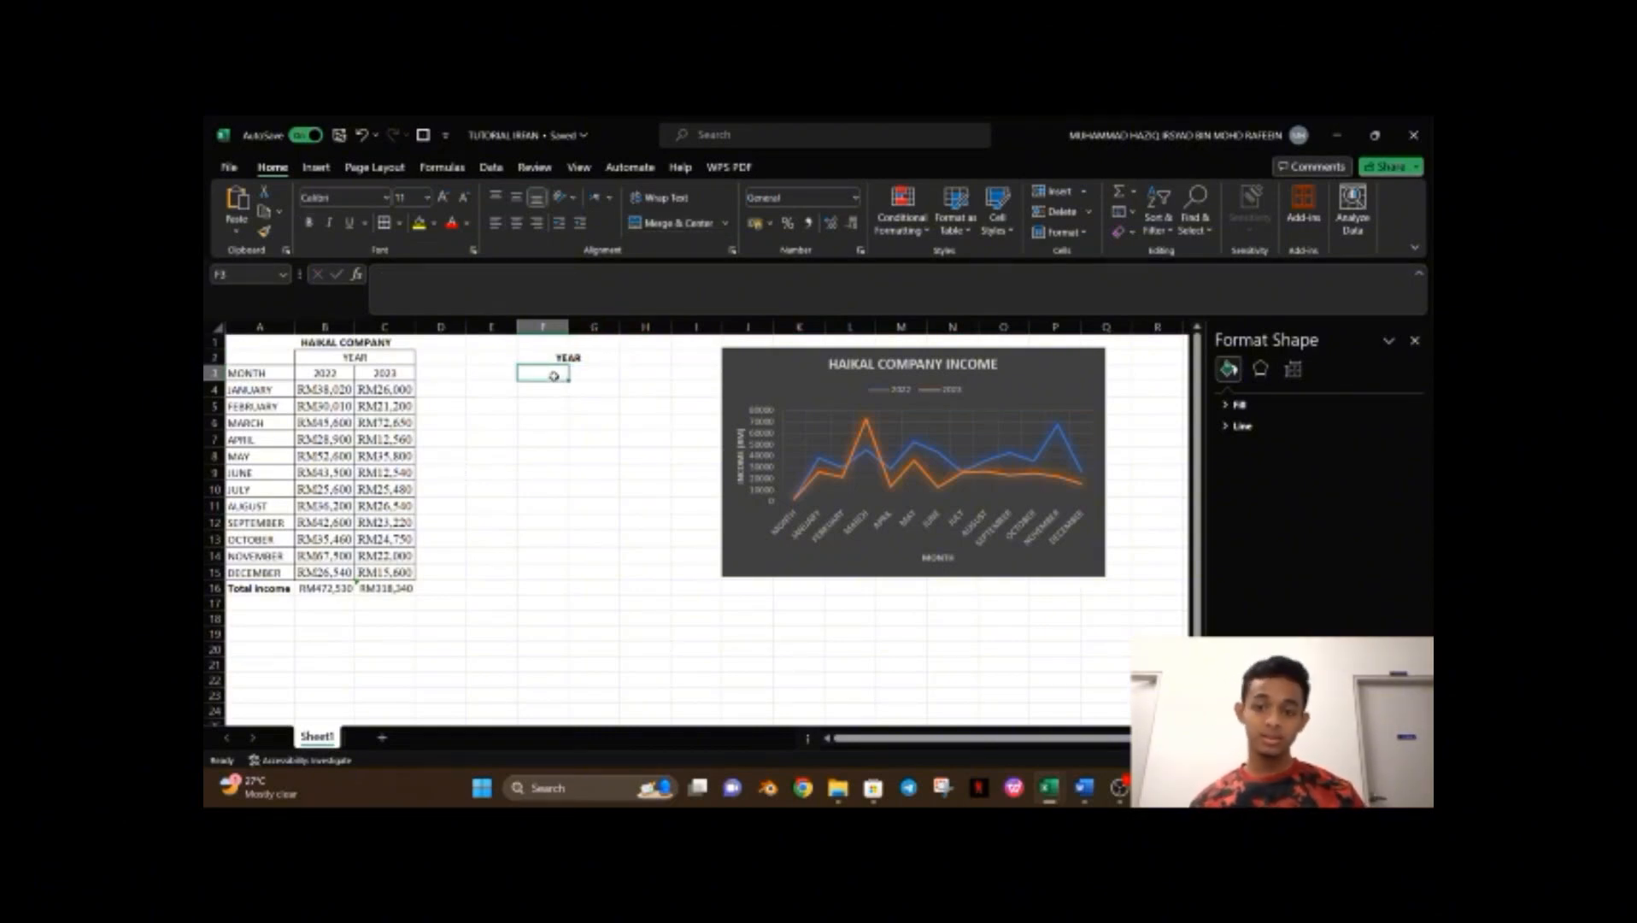
{"action": "type", "text": "2022"}
{"action": "key", "text": "Tab"}
{"action": "type", "text": "2023"}
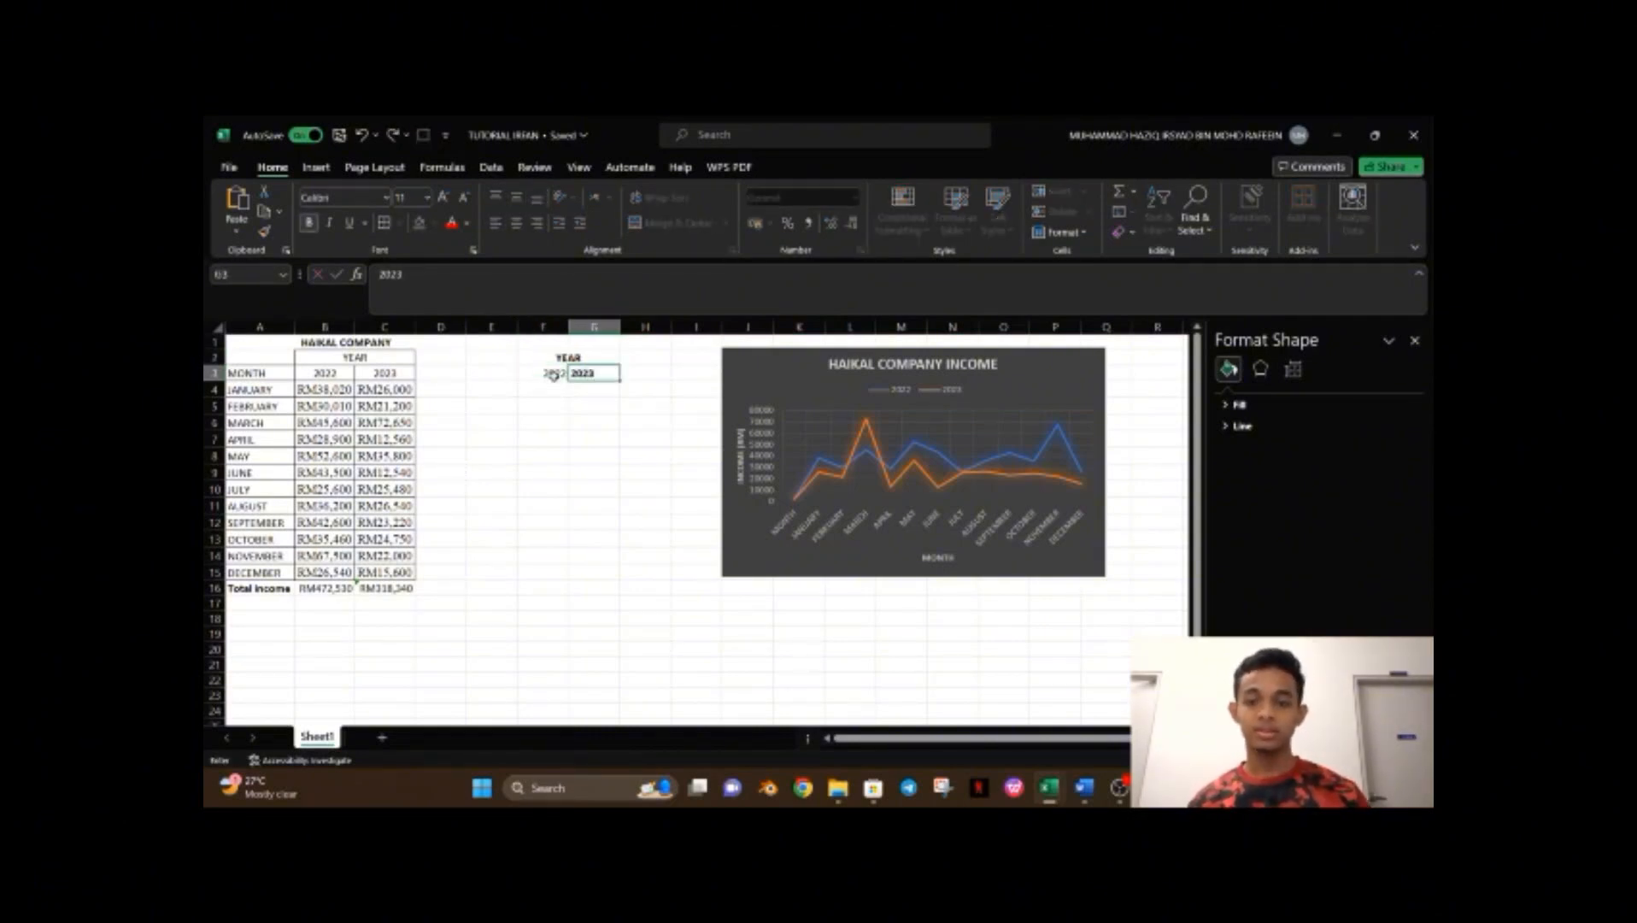
{"action": "double_click", "coordinate": [386, 289]}
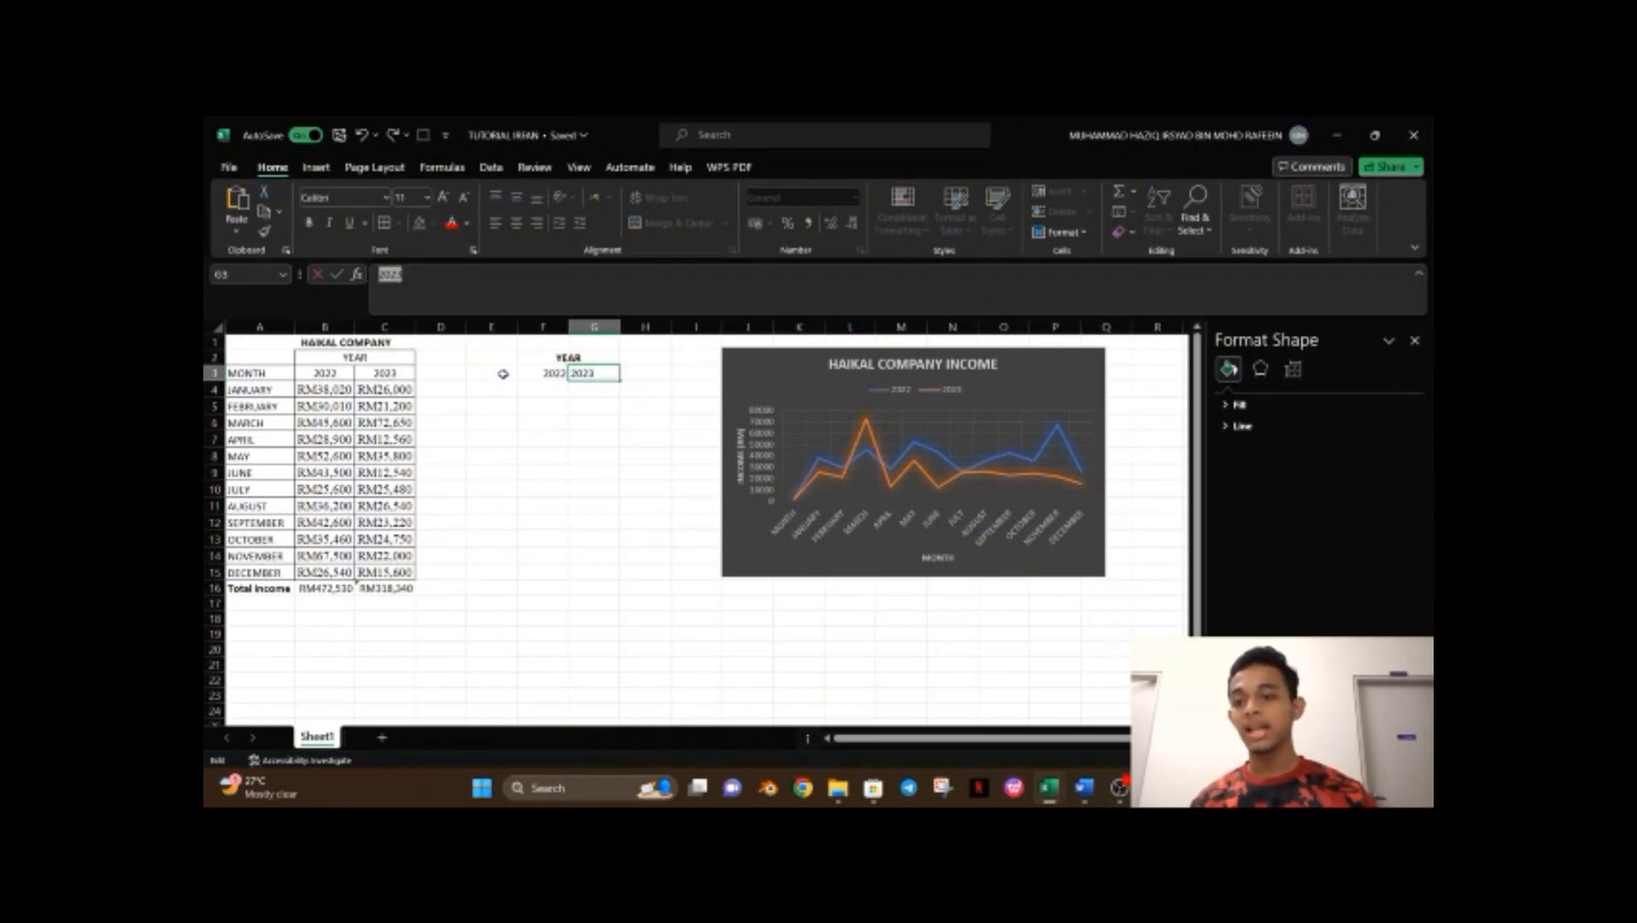
{"action": "left_click", "coordinate": [503, 373]}
{"action": "left_click", "coordinate": [598, 373]}
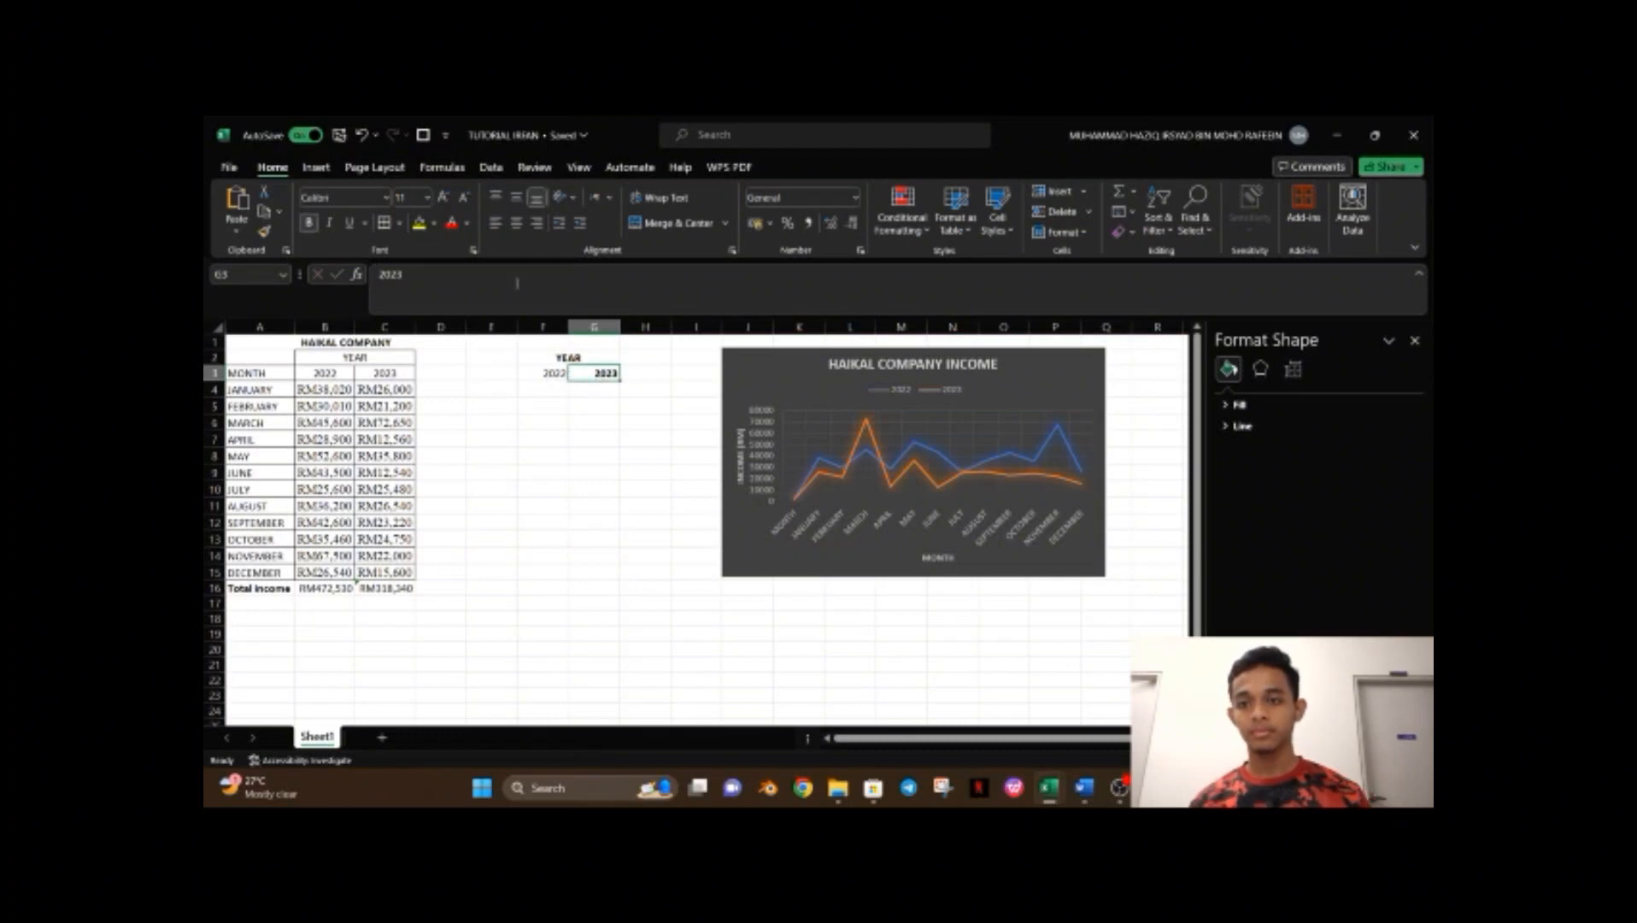
{"action": "double_click", "coordinate": [390, 274]}
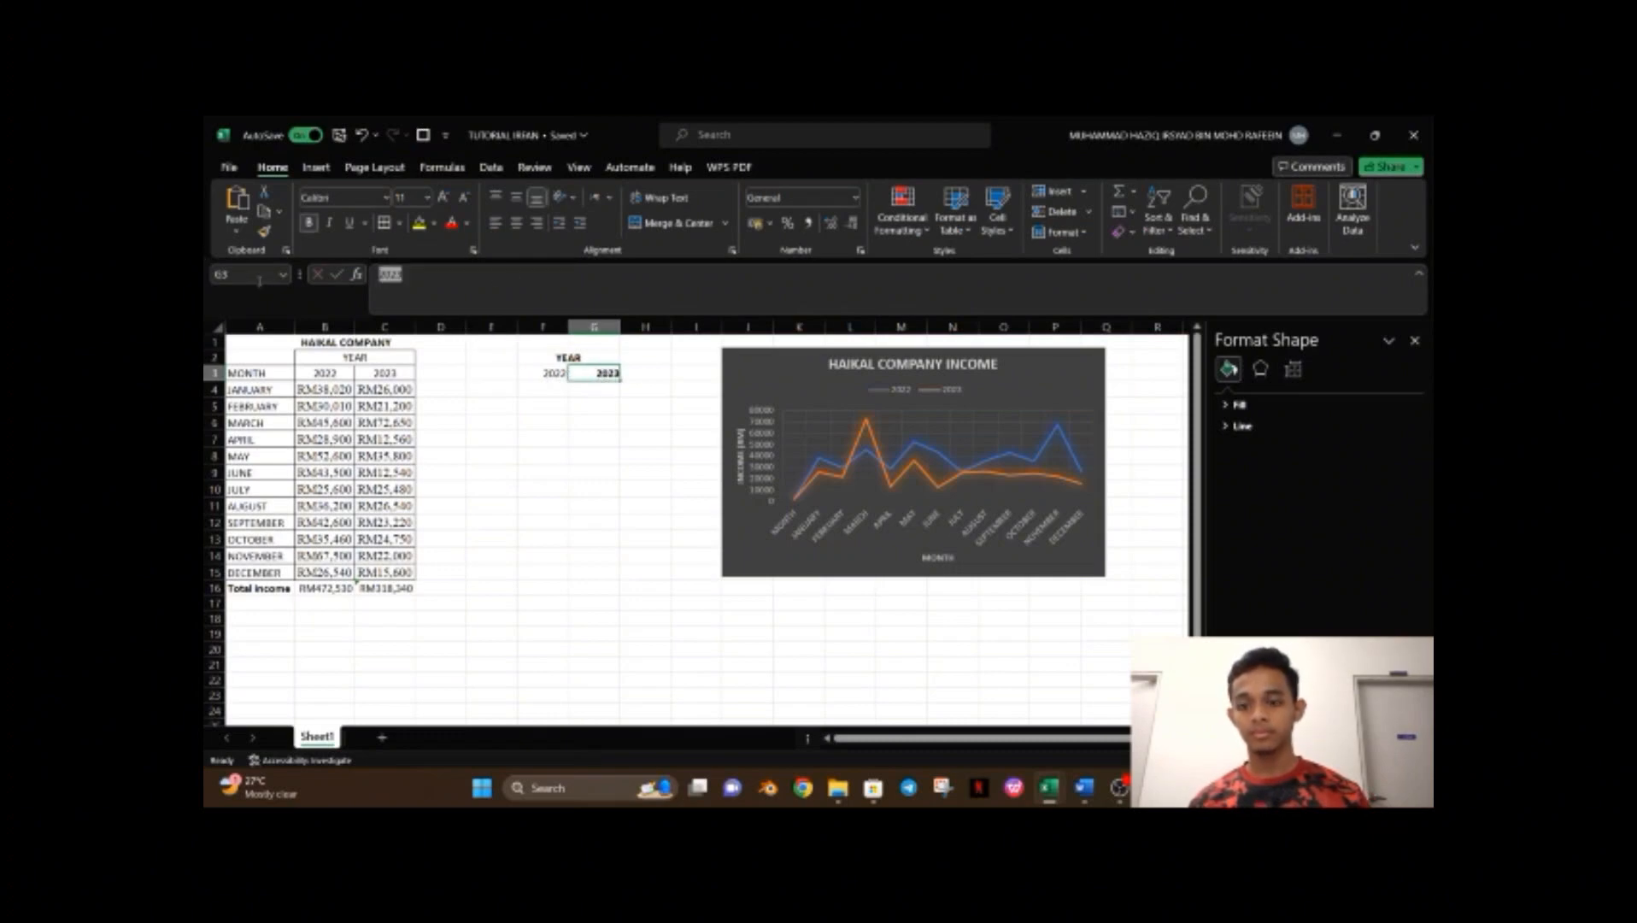
{"action": "left_click", "coordinate": [504, 379]}
{"action": "left_click", "coordinate": [604, 382]}
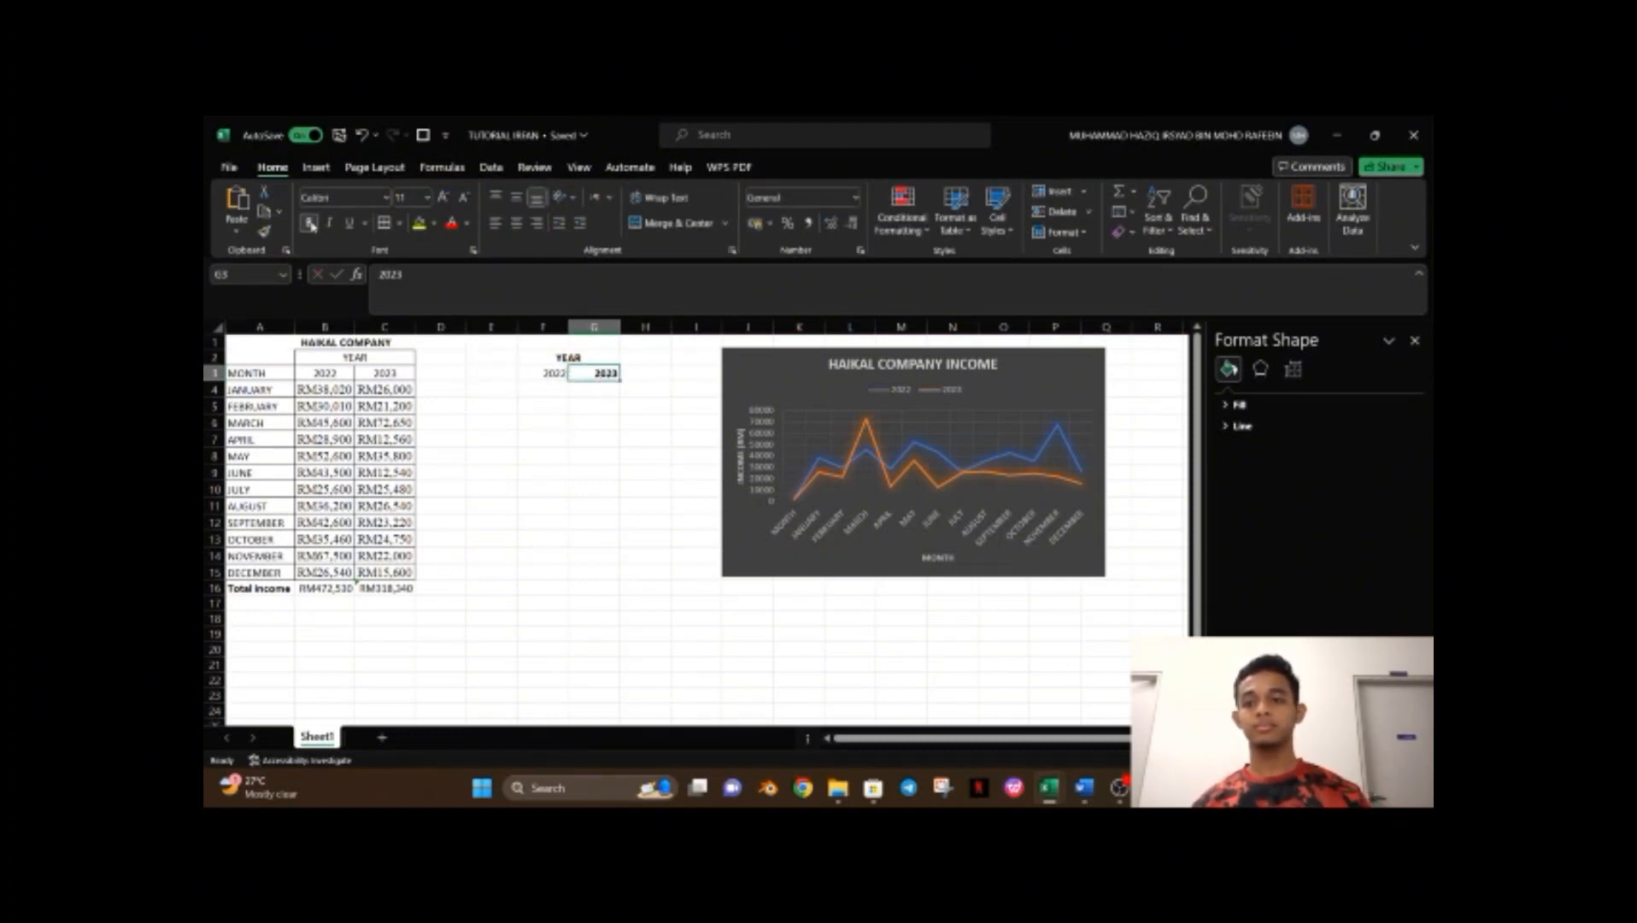
{"action": "left_click", "coordinate": [310, 223]}
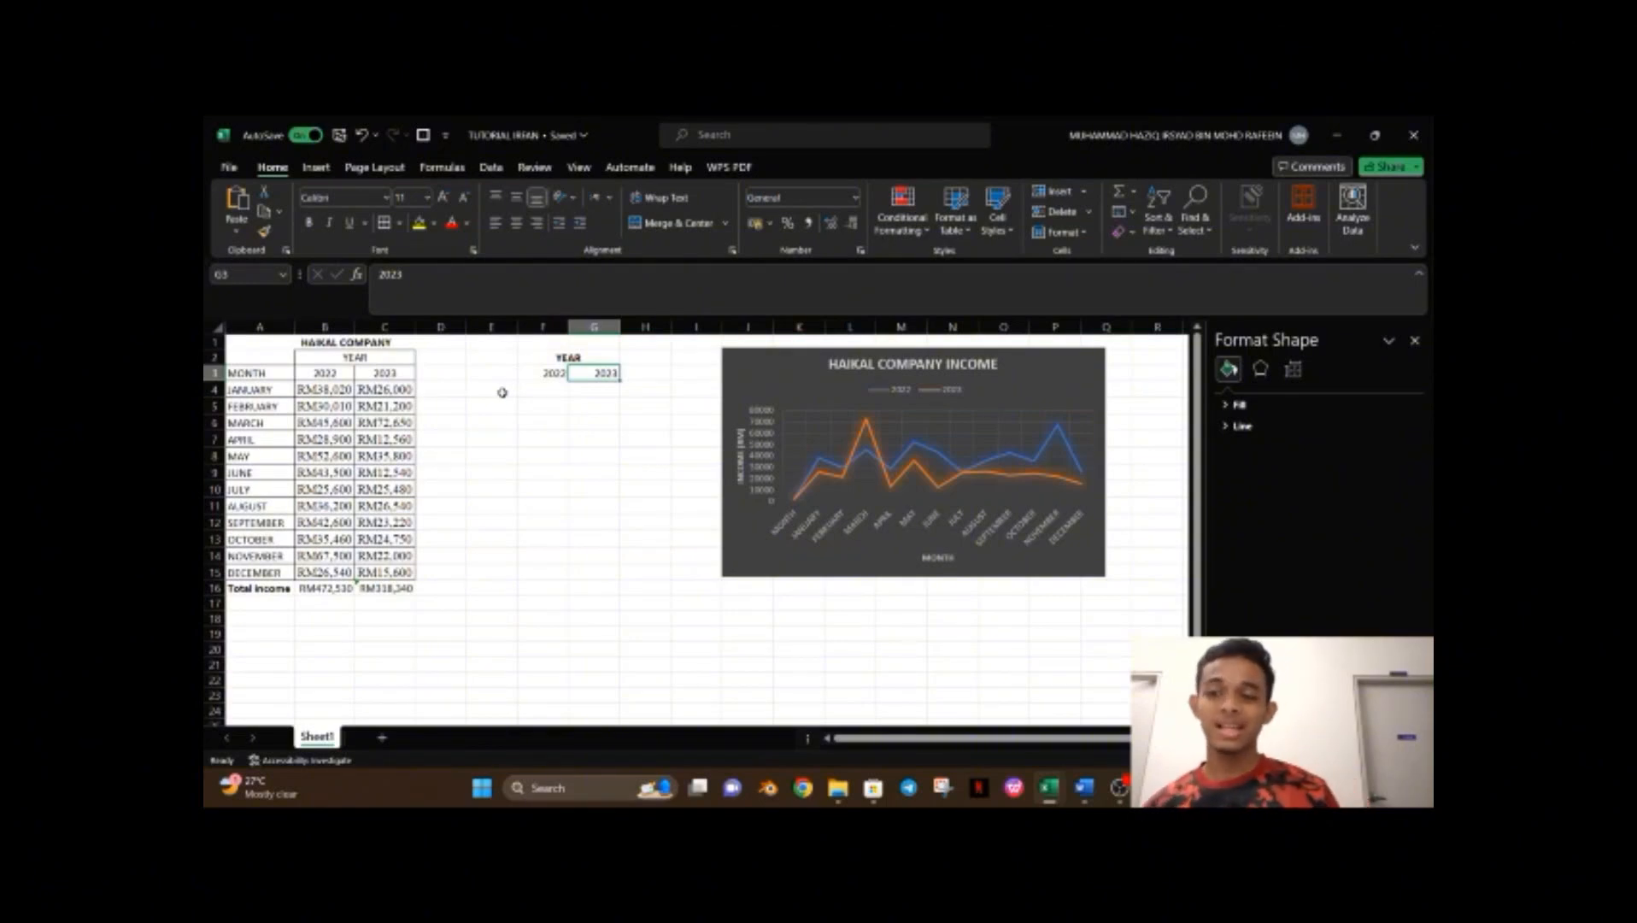
Label E4 as MAX and enter =MAX(B4:B15) in F4 for the highest 2022 income.
{"action": "left_click", "coordinate": [503, 394]}
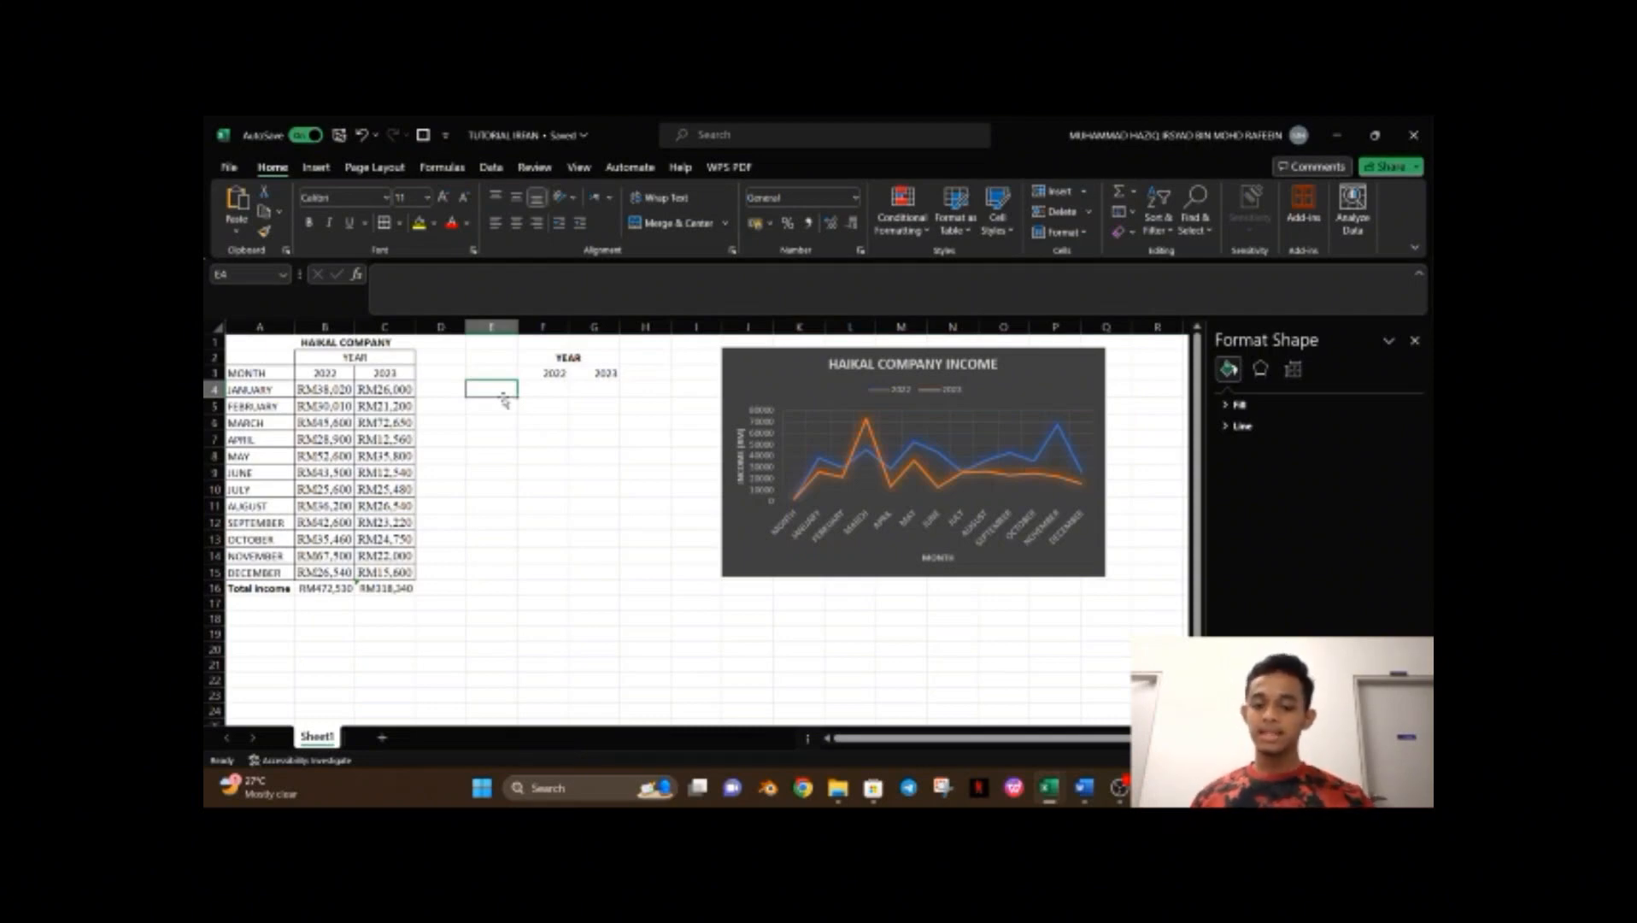
{"action": "type", "text": "MAX"}
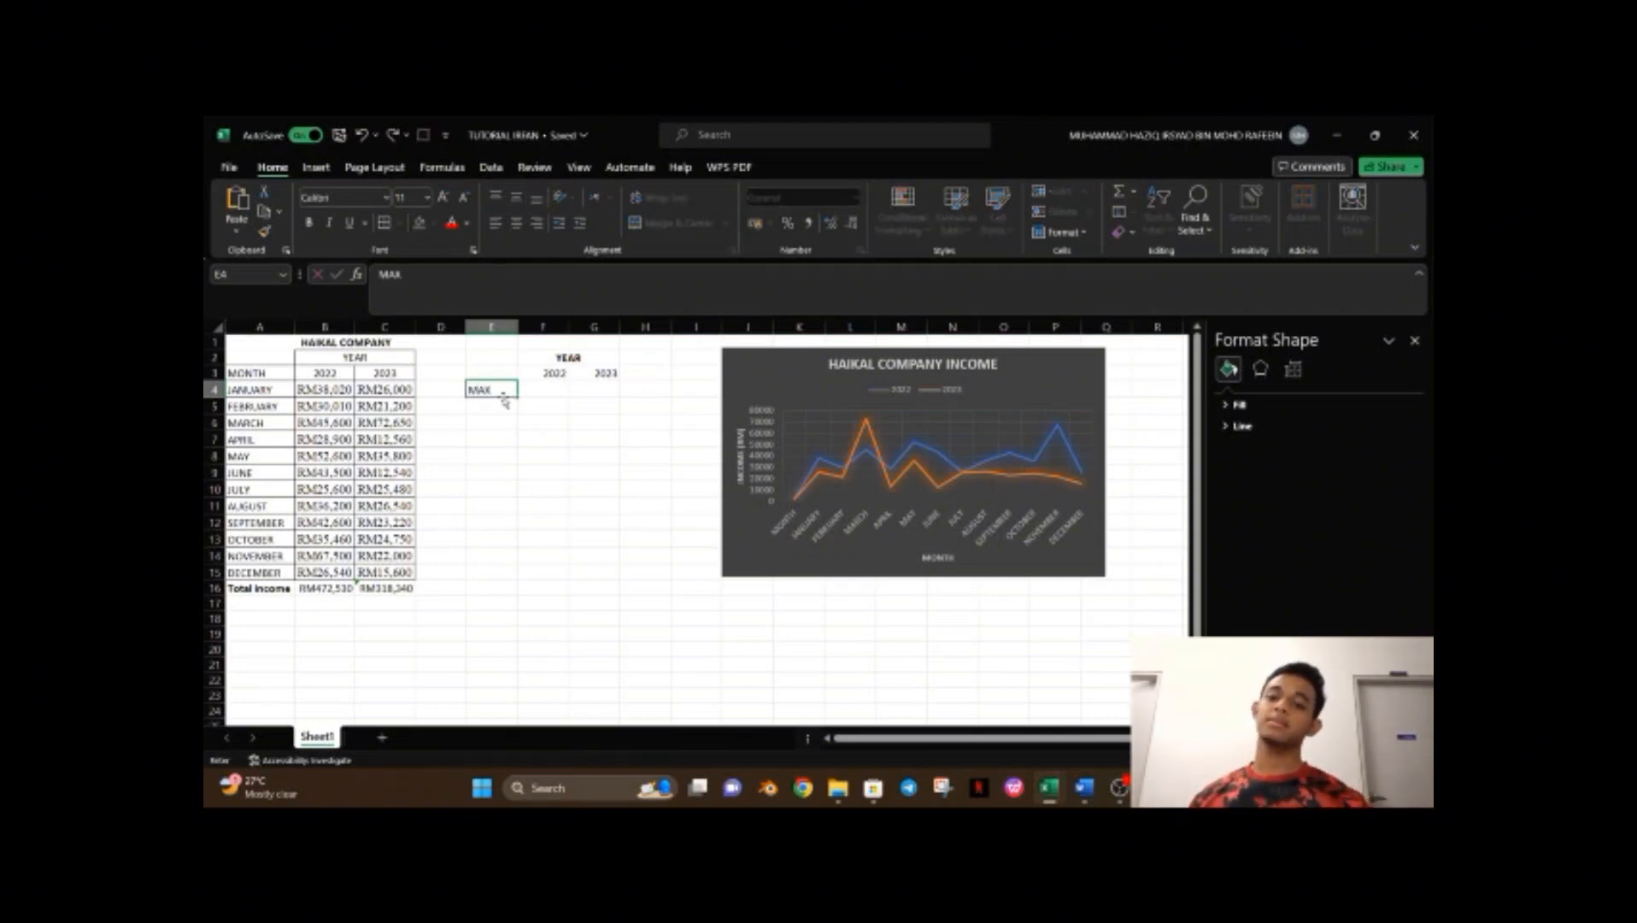
{"action": "left_click", "coordinate": [564, 391]}
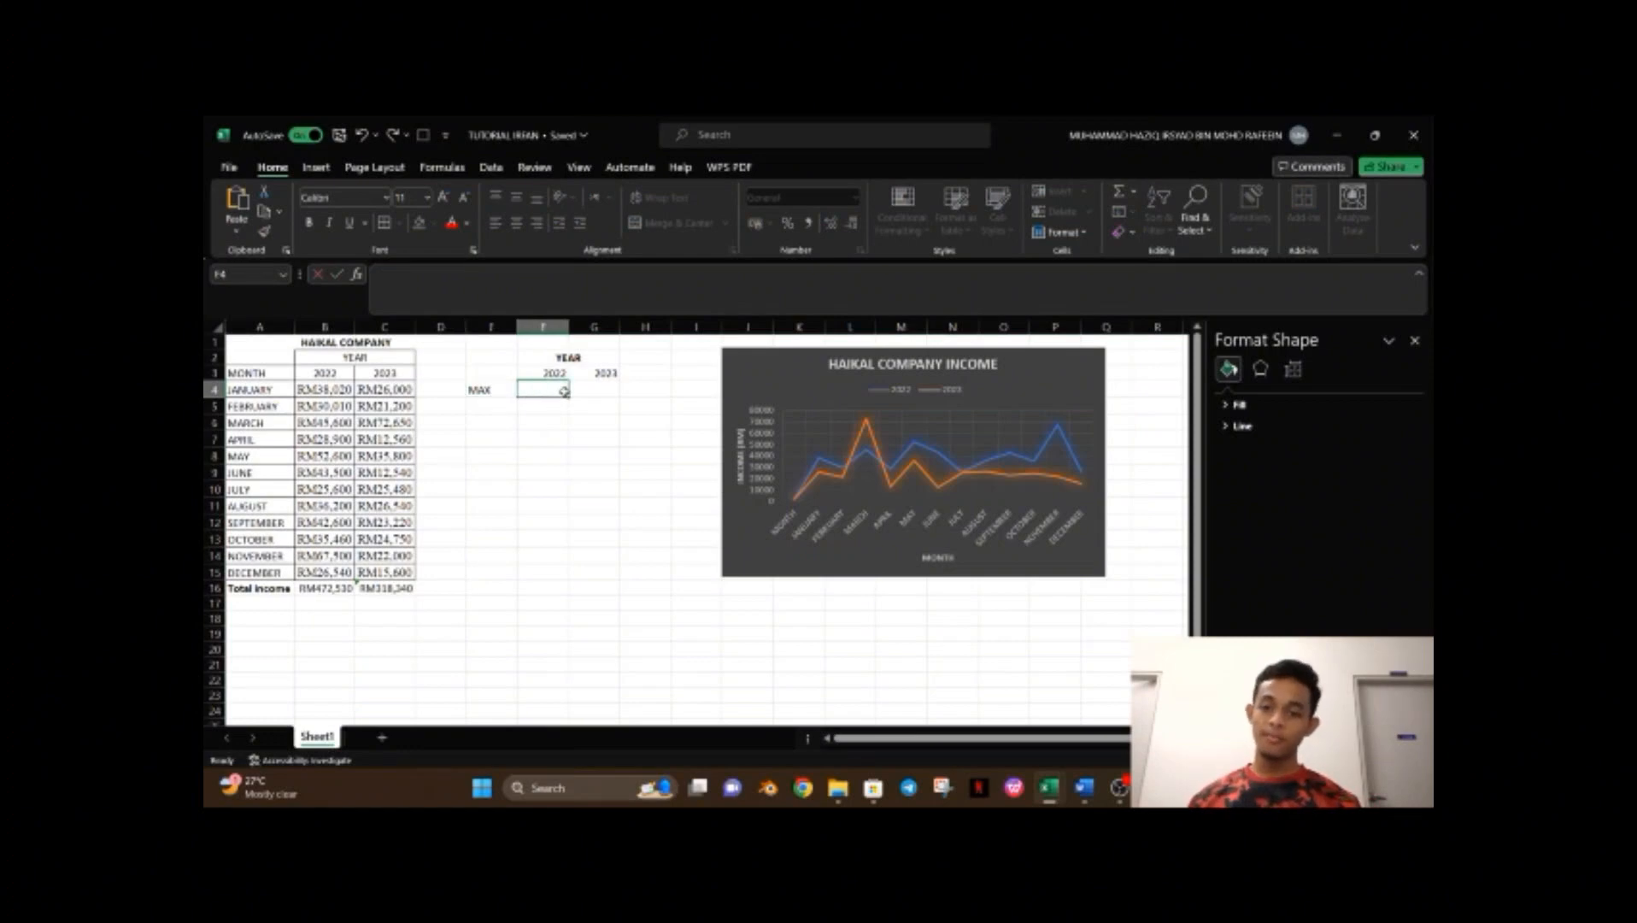
{"action": "type", "text": "="}
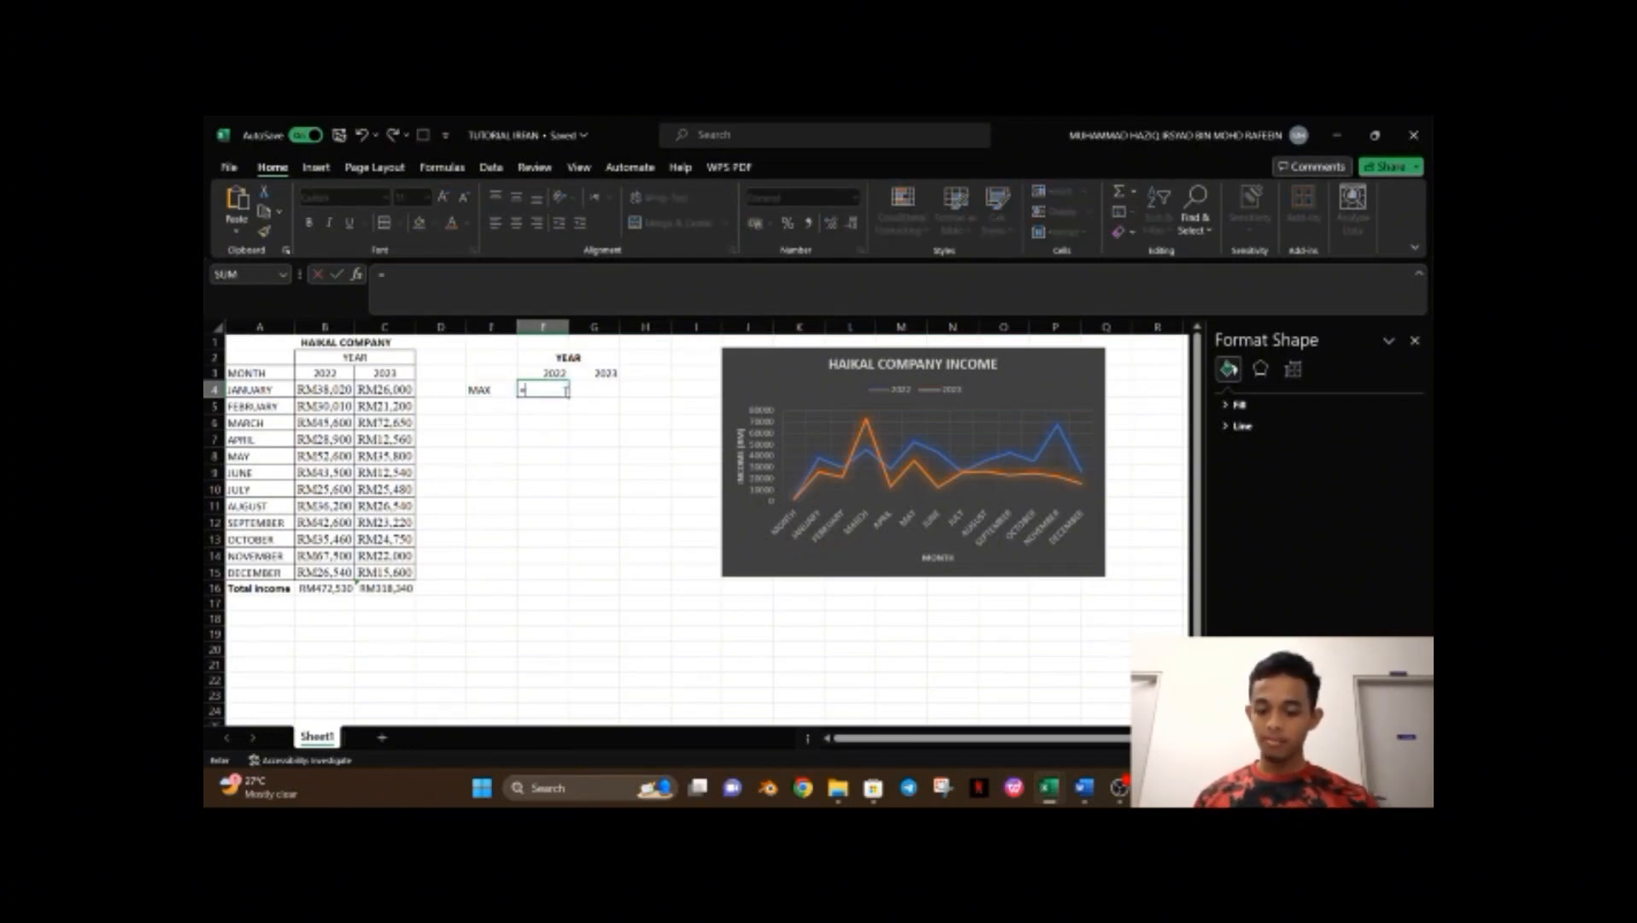
{"action": "type", "text": "MAX("}
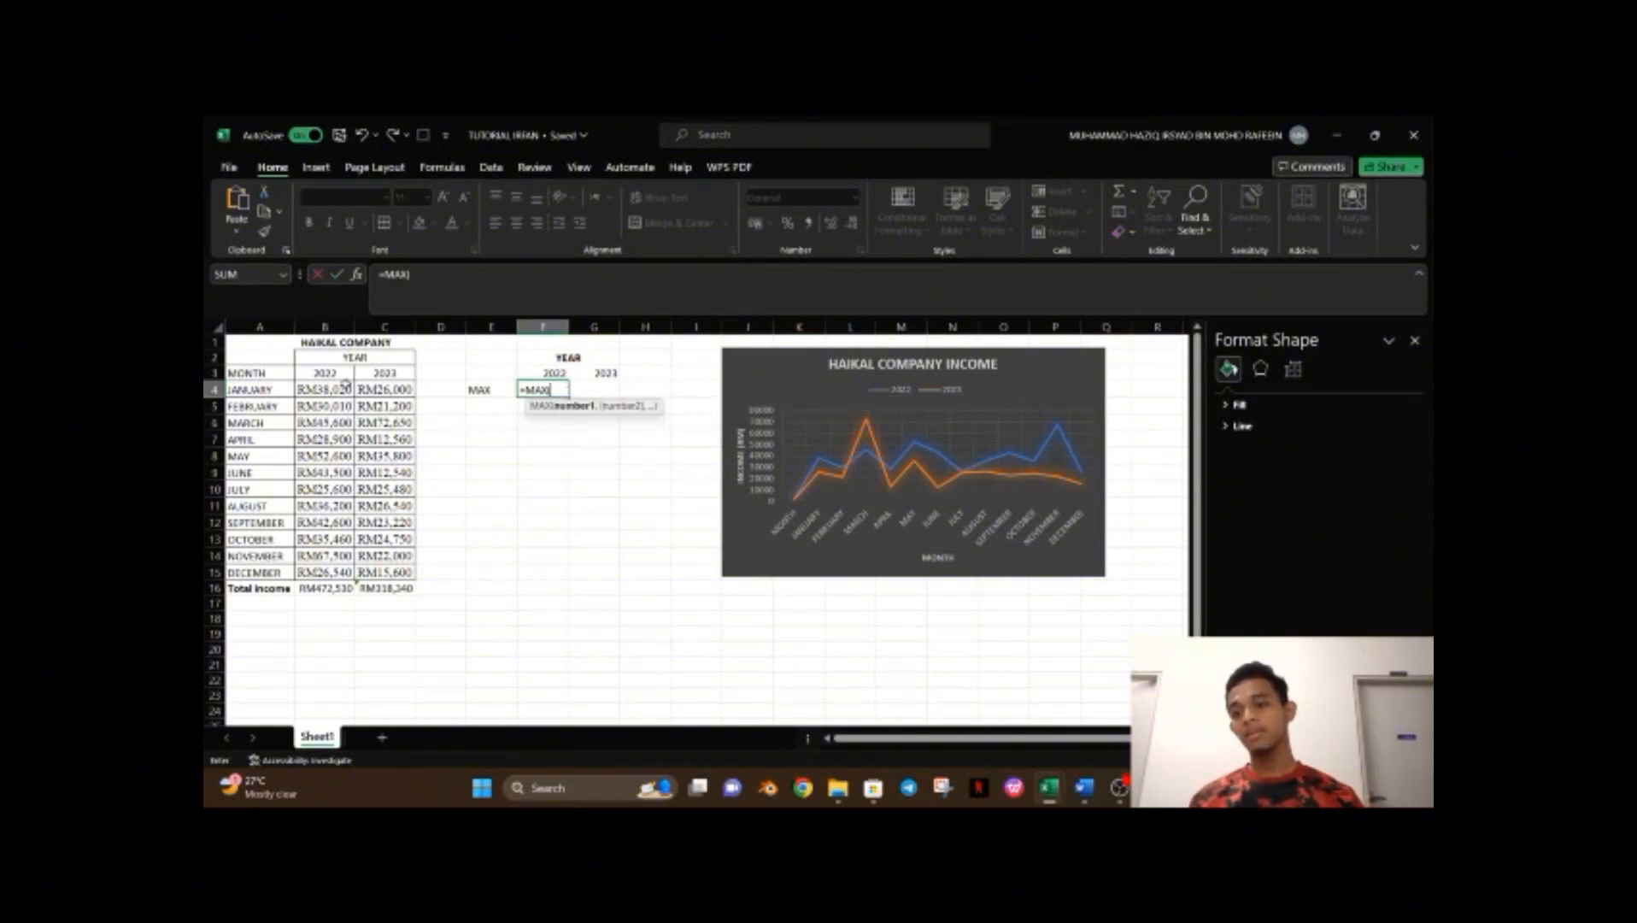
{"action": "left_click_drag", "start_coordinate": [345, 390], "coordinate": [330, 566]}
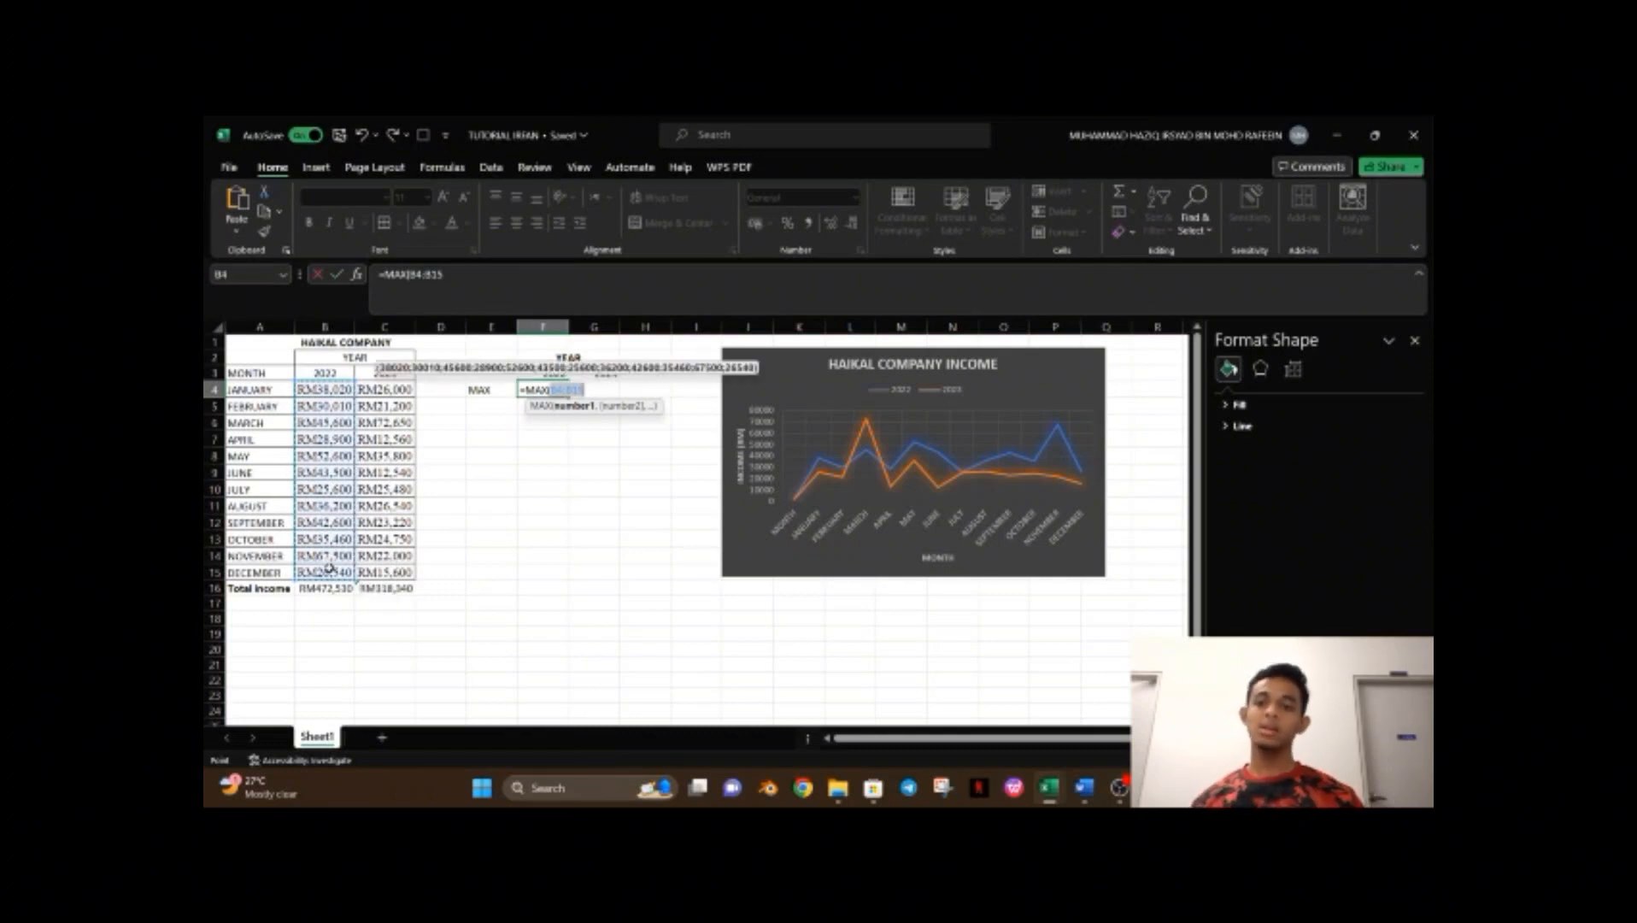
{"action": "key", "text": "Return"}
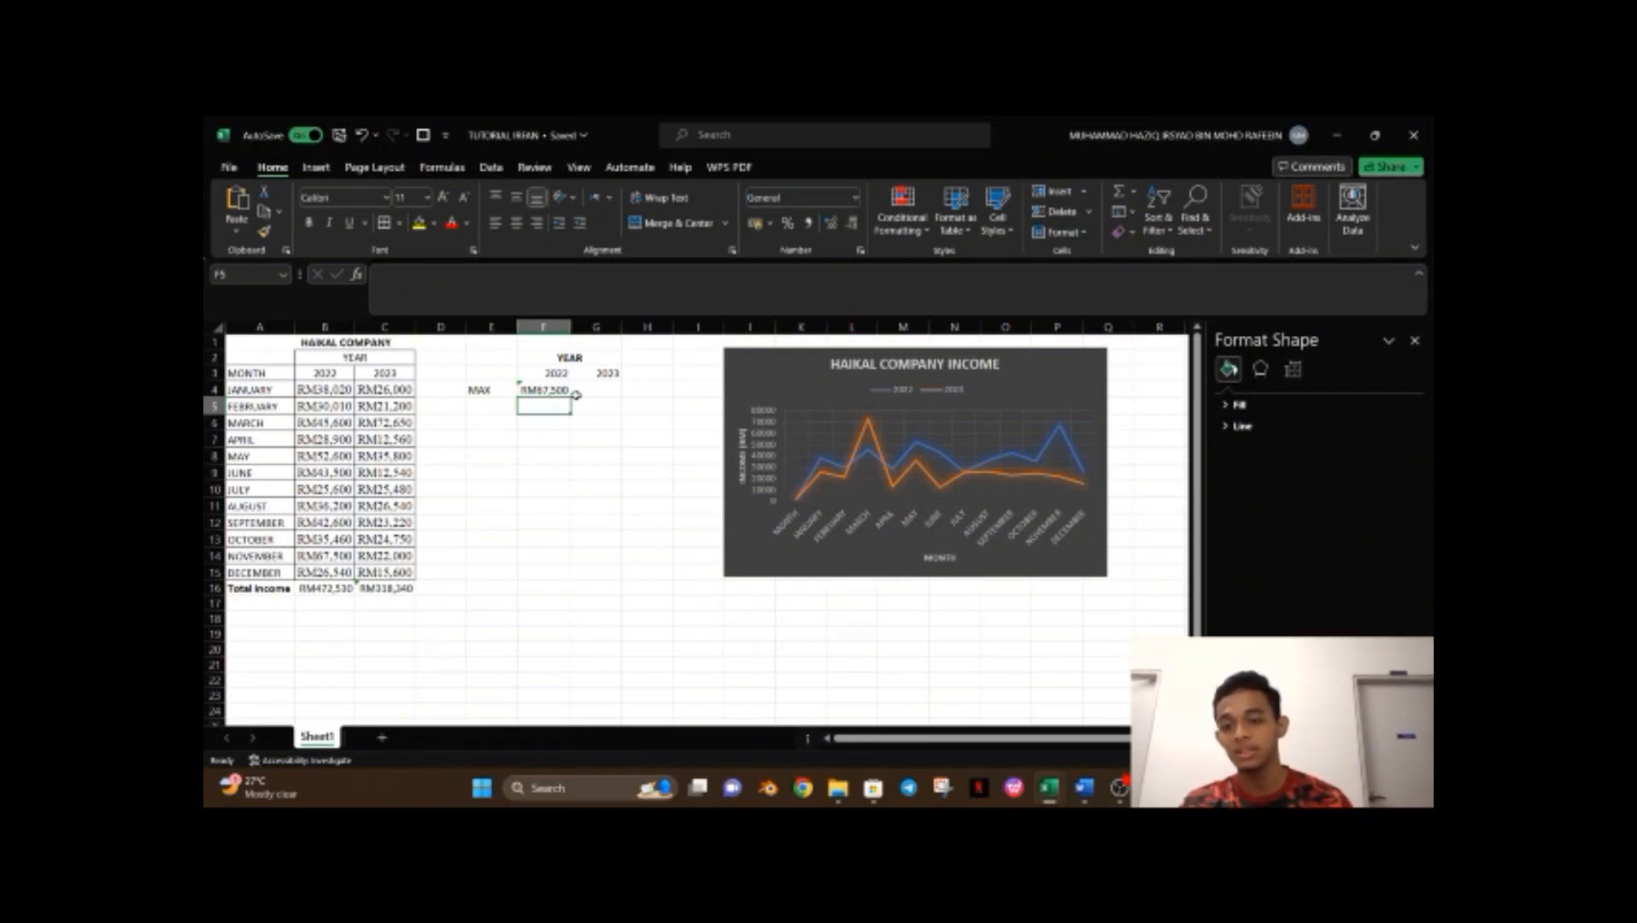
Fill the MAX formula across to G4 and autofit column G's width.
{"action": "left_click", "coordinate": [560, 392]}
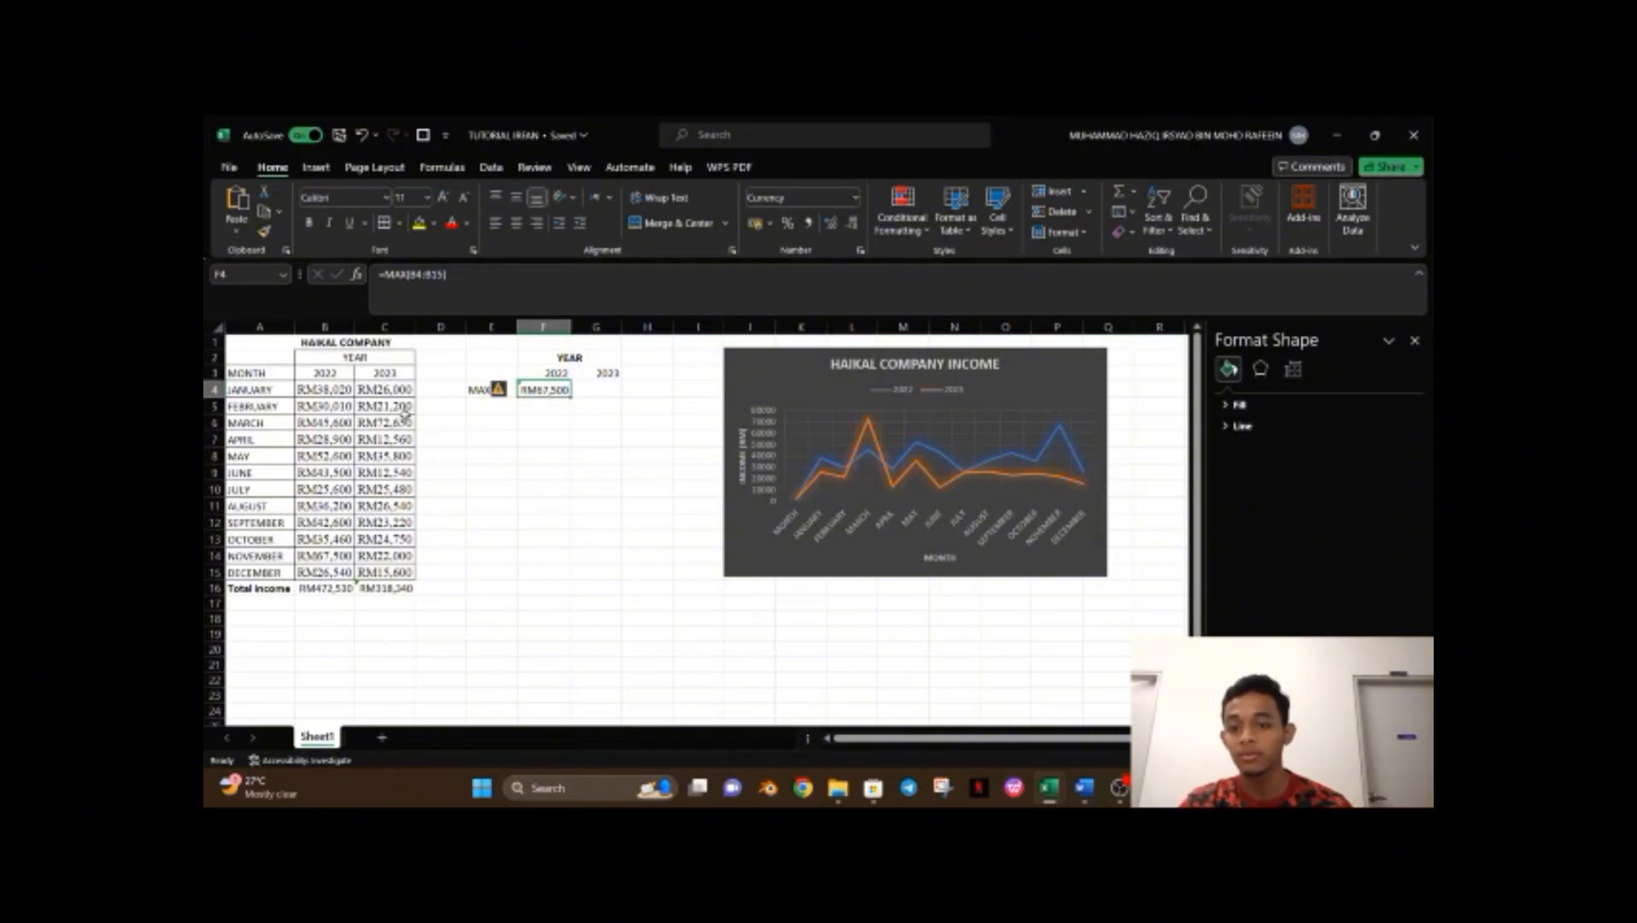
{"action": "left_click", "coordinate": [325, 554]}
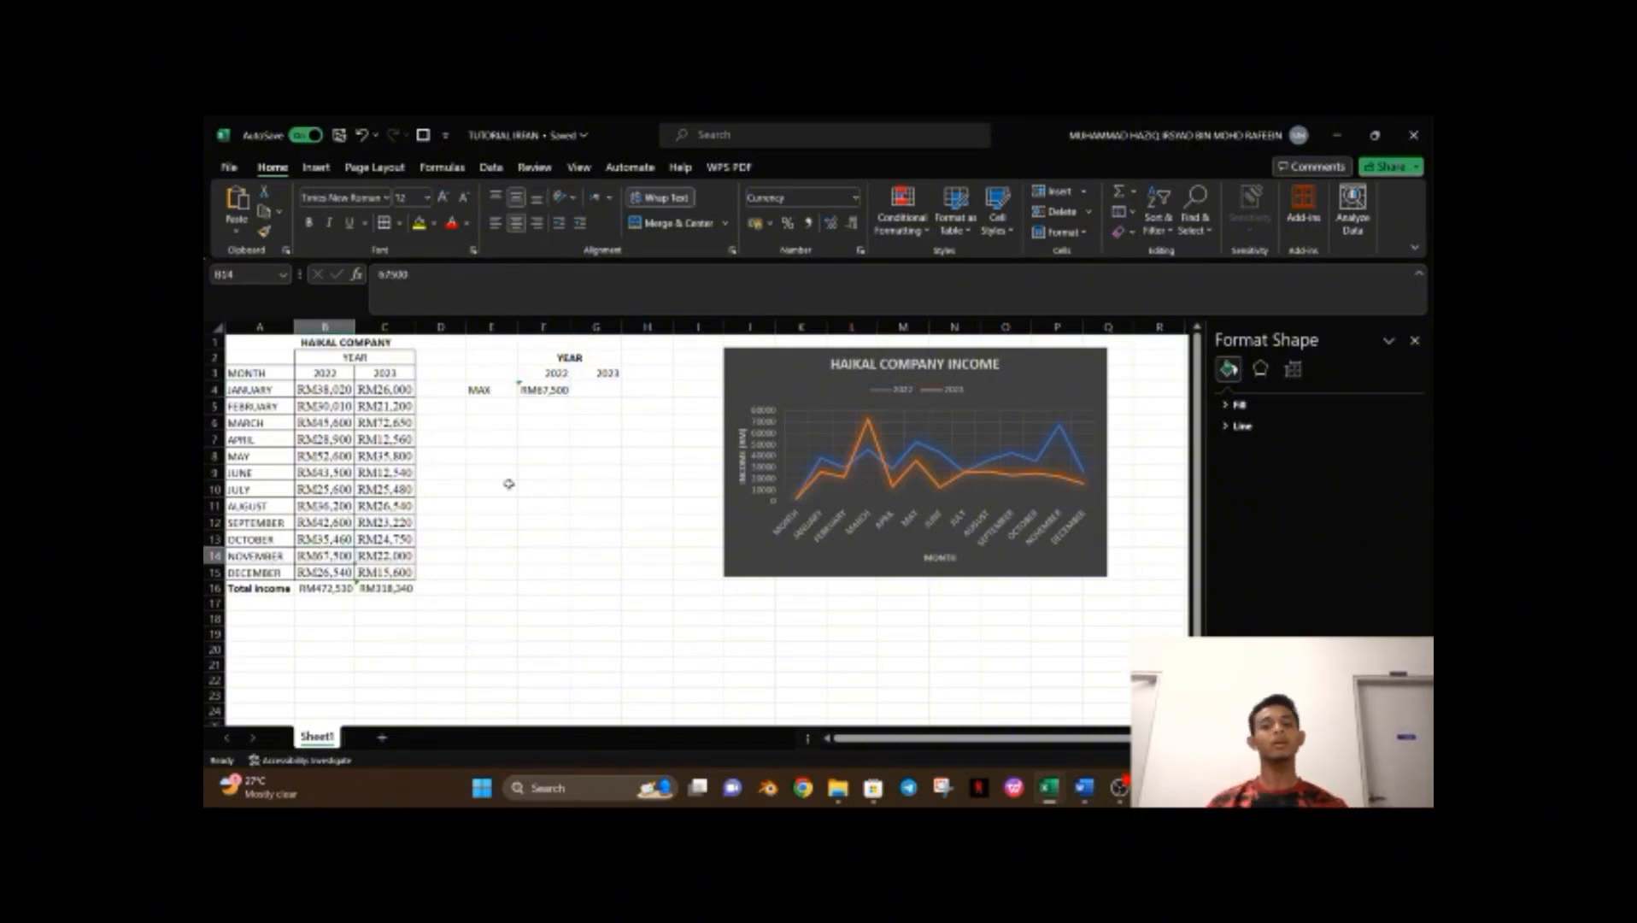
{"action": "left_click", "coordinate": [569, 390]}
{"action": "left_click", "coordinate": [602, 389]}
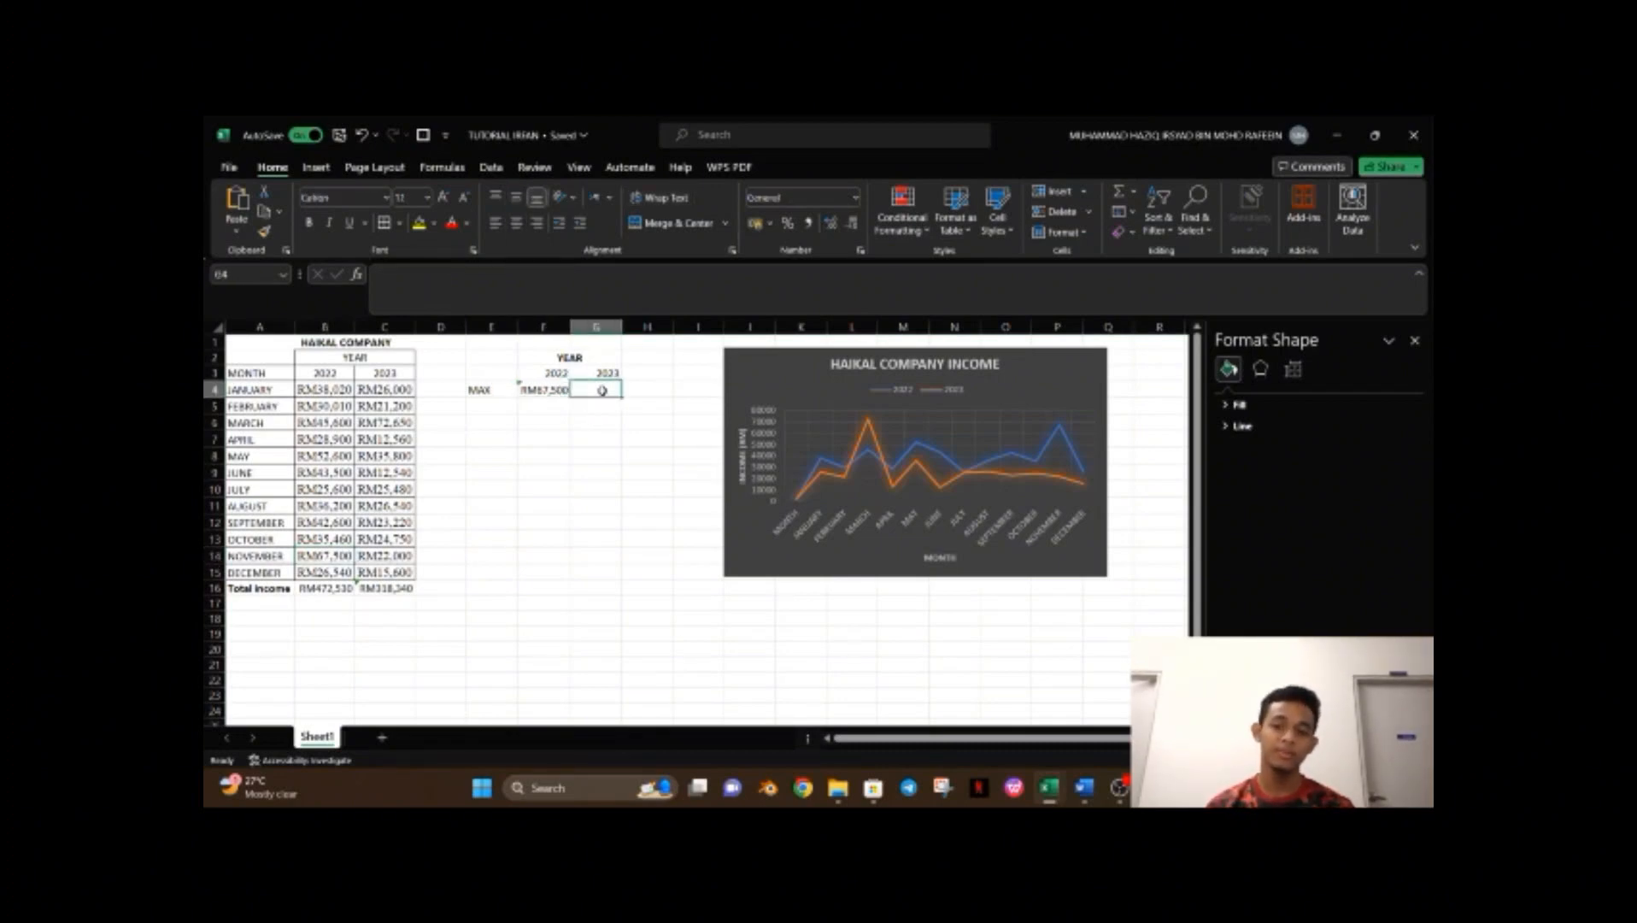
{"action": "left_click", "coordinate": [567, 391]}
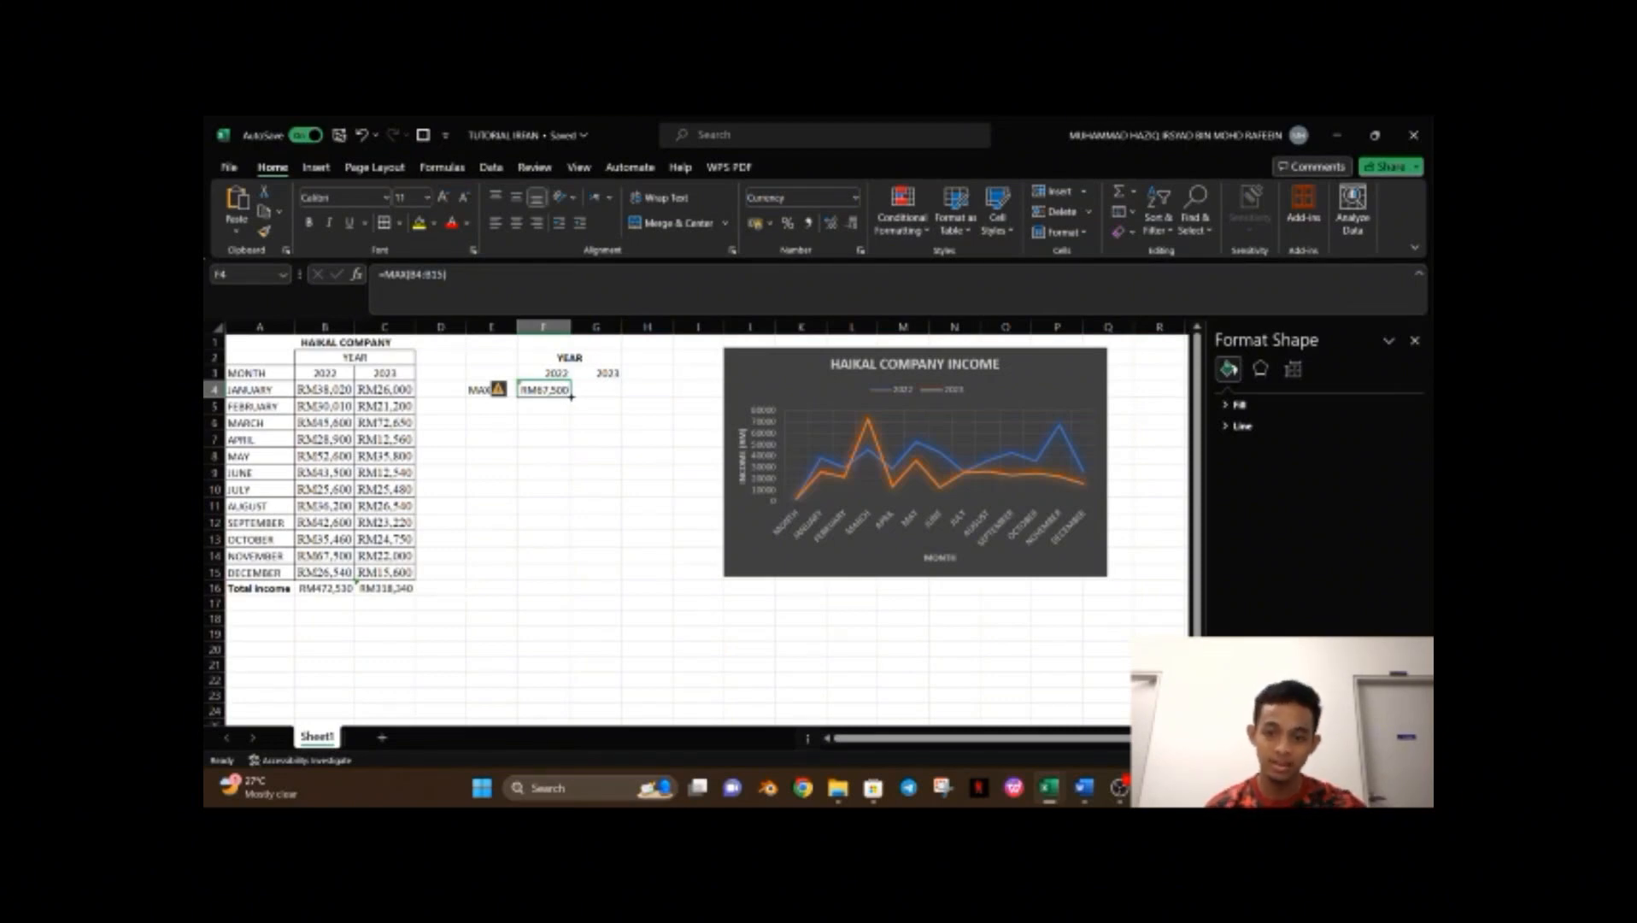
{"action": "left_click_drag", "start_coordinate": [571, 397], "coordinate": [621, 388]}
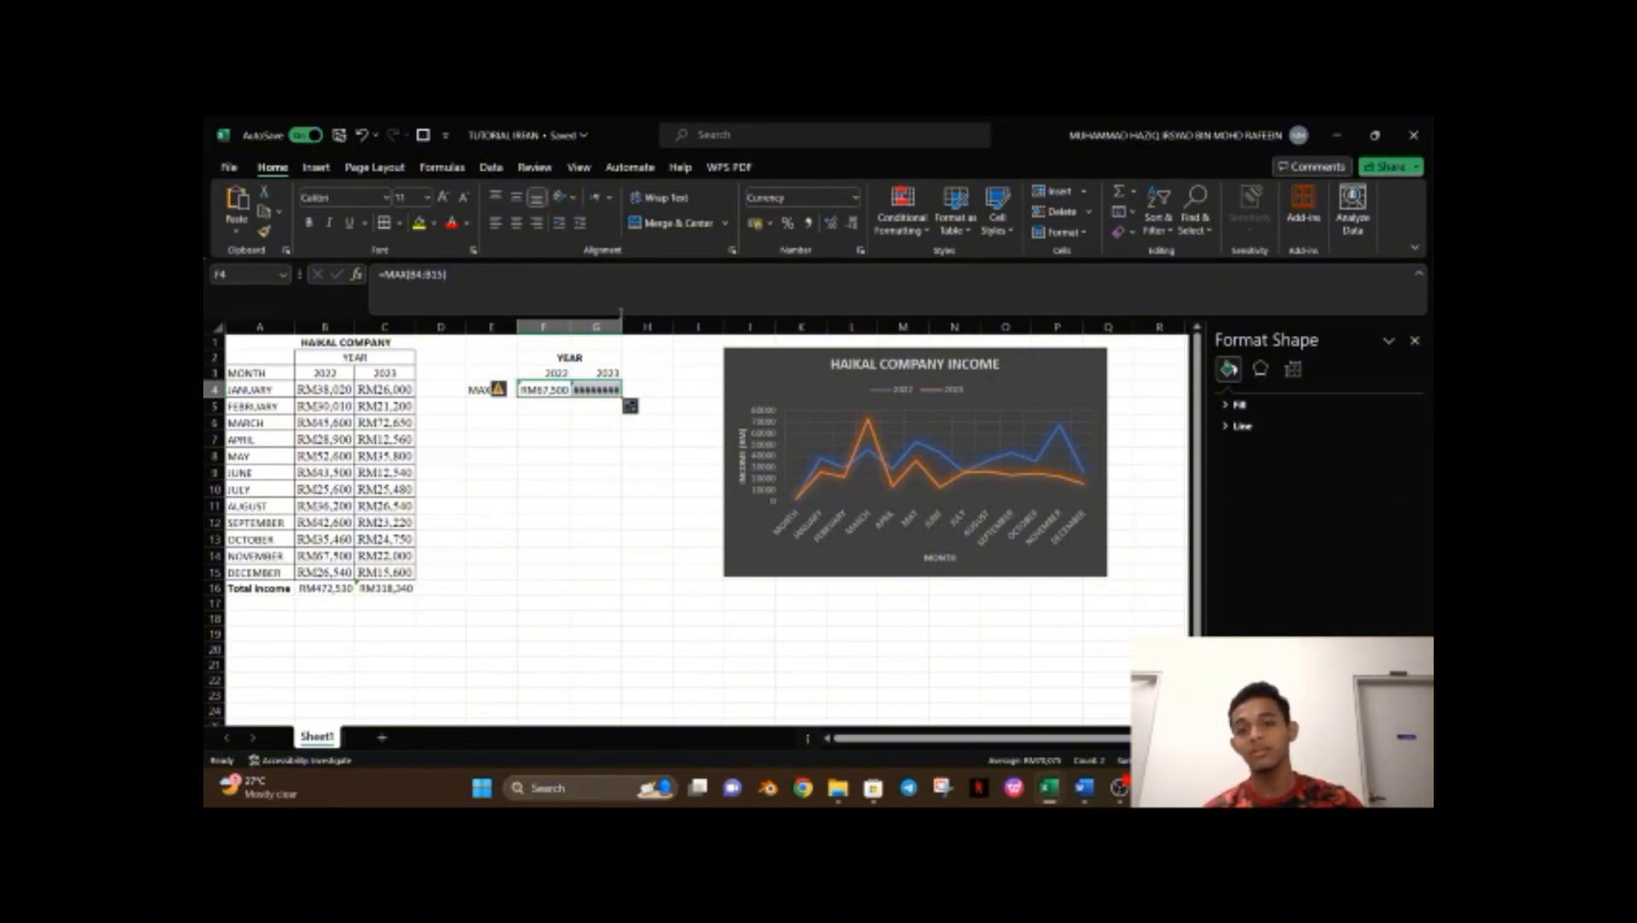
{"action": "double_click", "coordinate": [622, 321]}
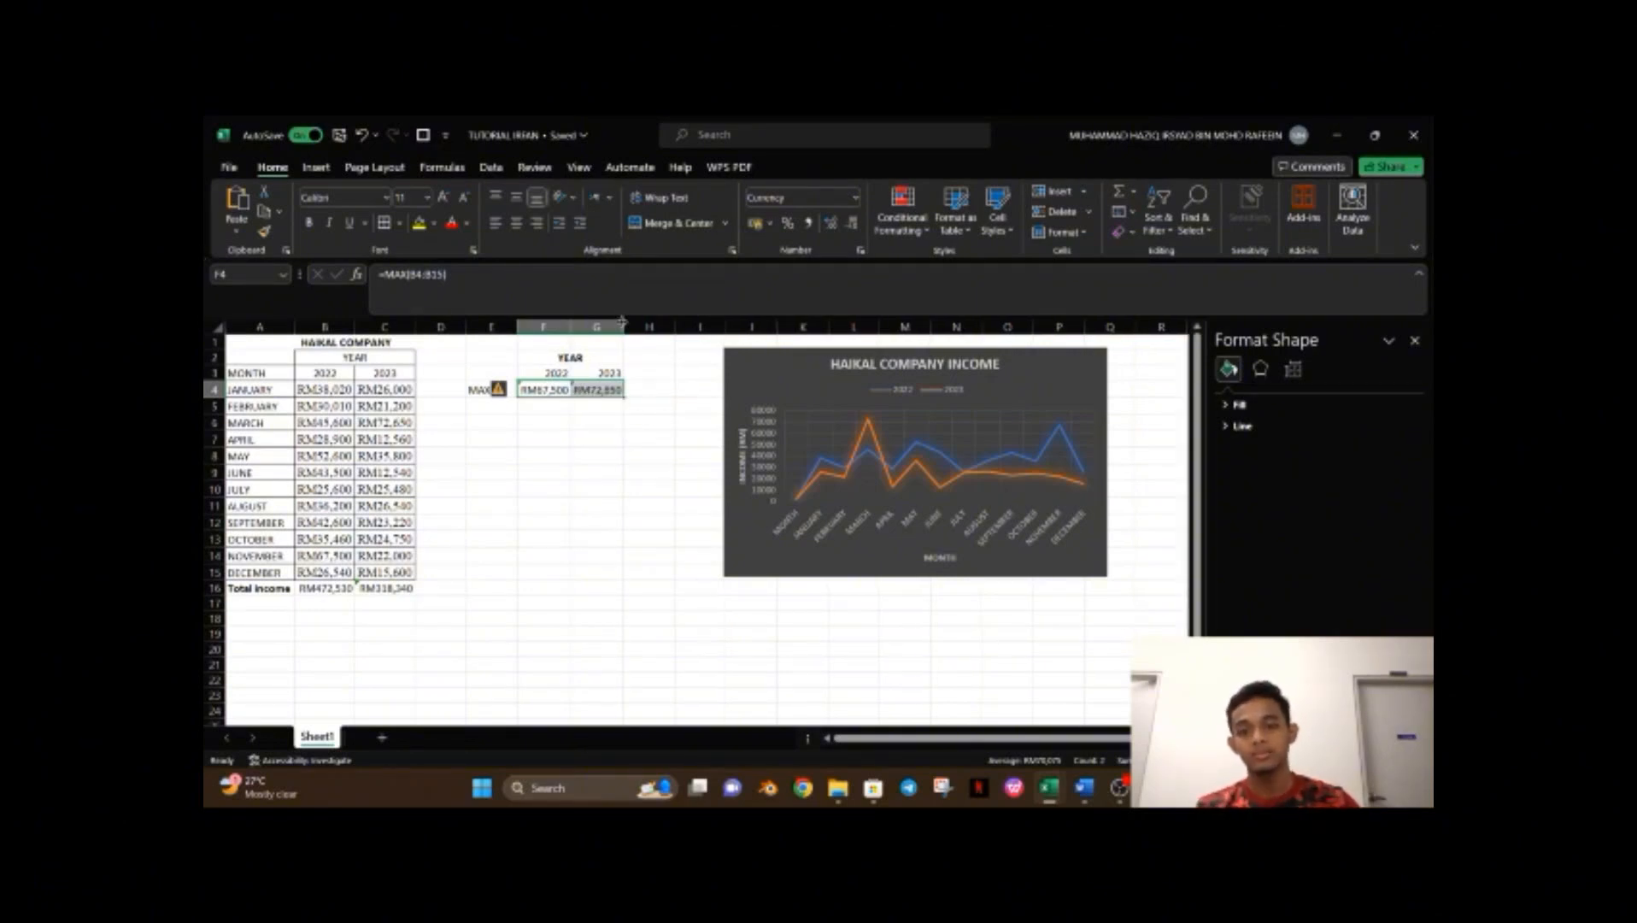
{"action": "left_click", "coordinate": [664, 407]}
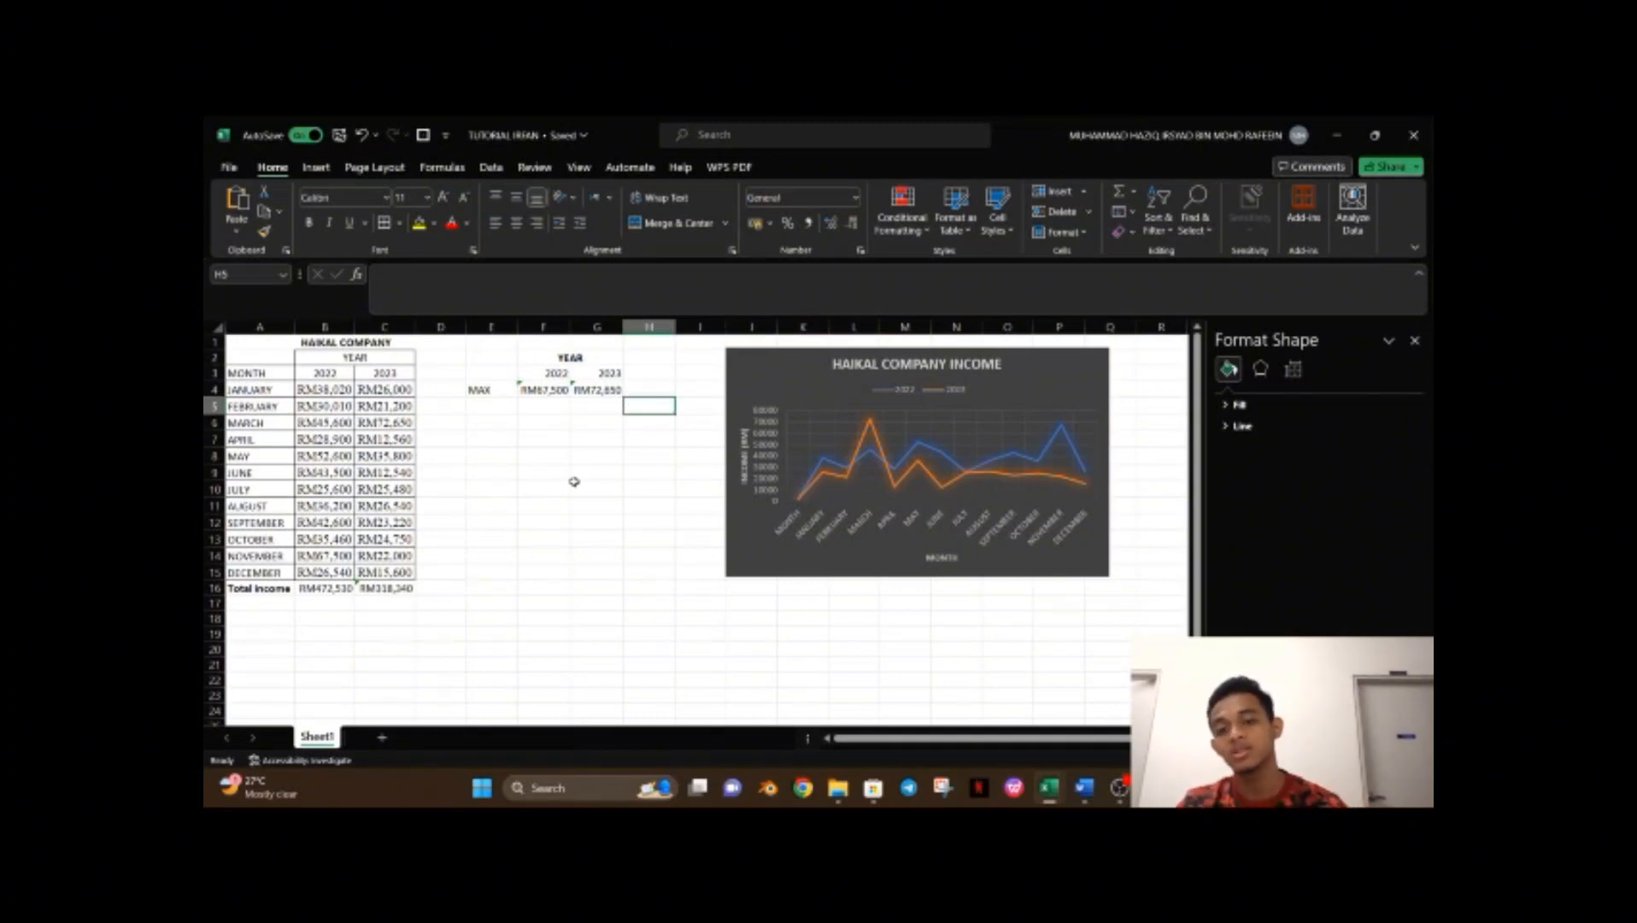
Label E5 as MIN and enter =MIN(B4:B15) in F5 for the lowest 2022 income.
{"action": "left_click", "coordinate": [509, 404]}
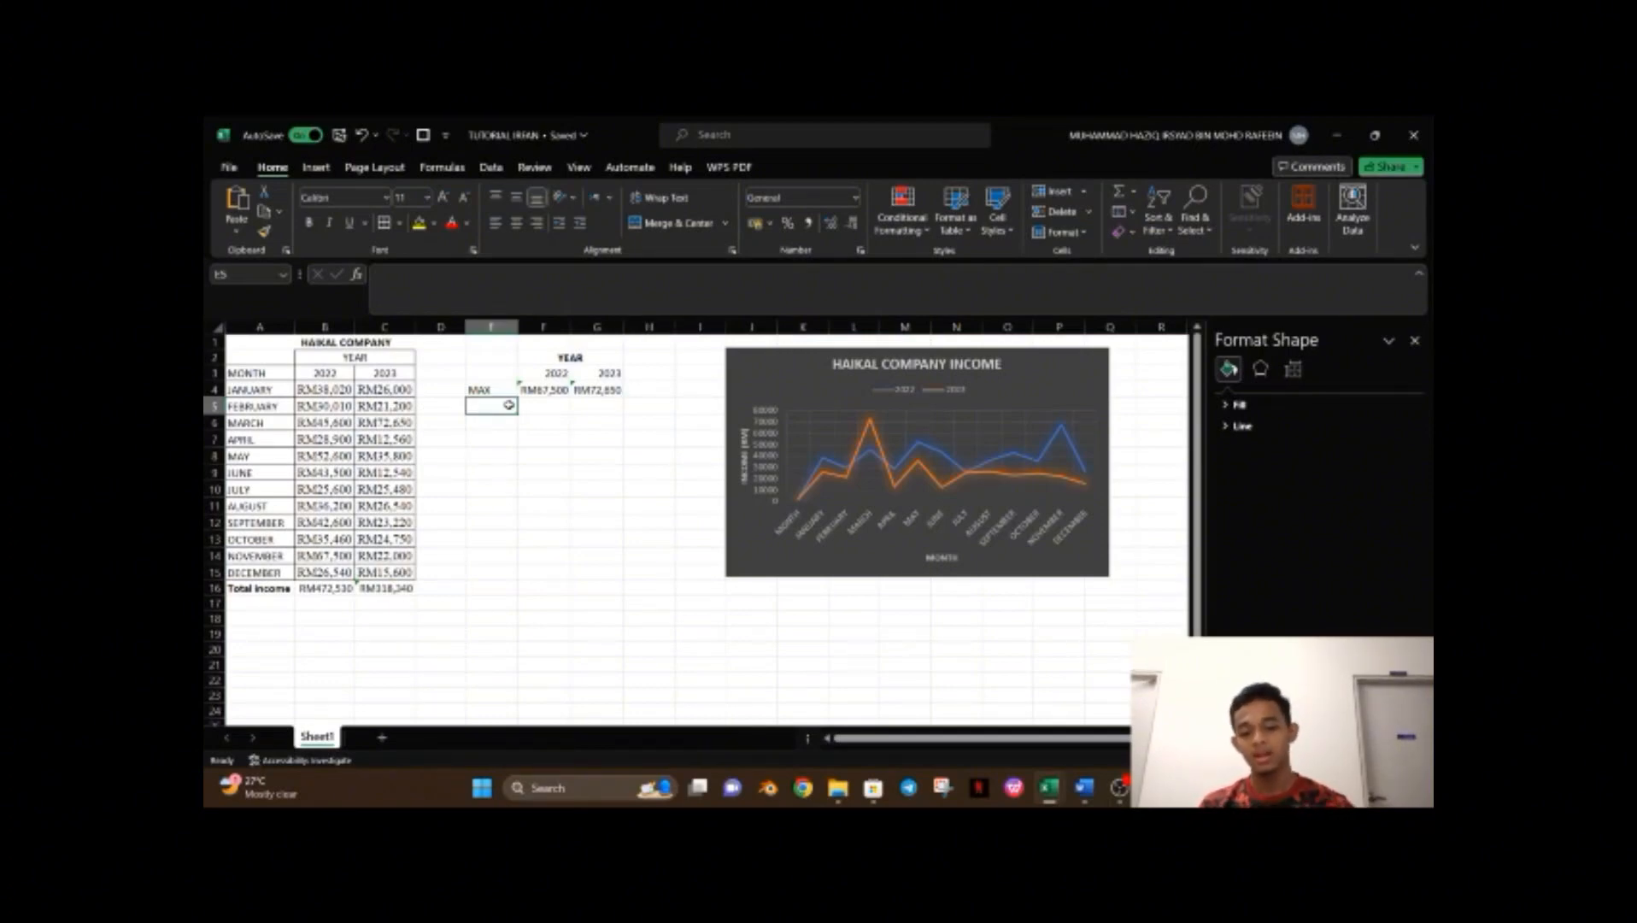
{"action": "type", "text": "MIN"}
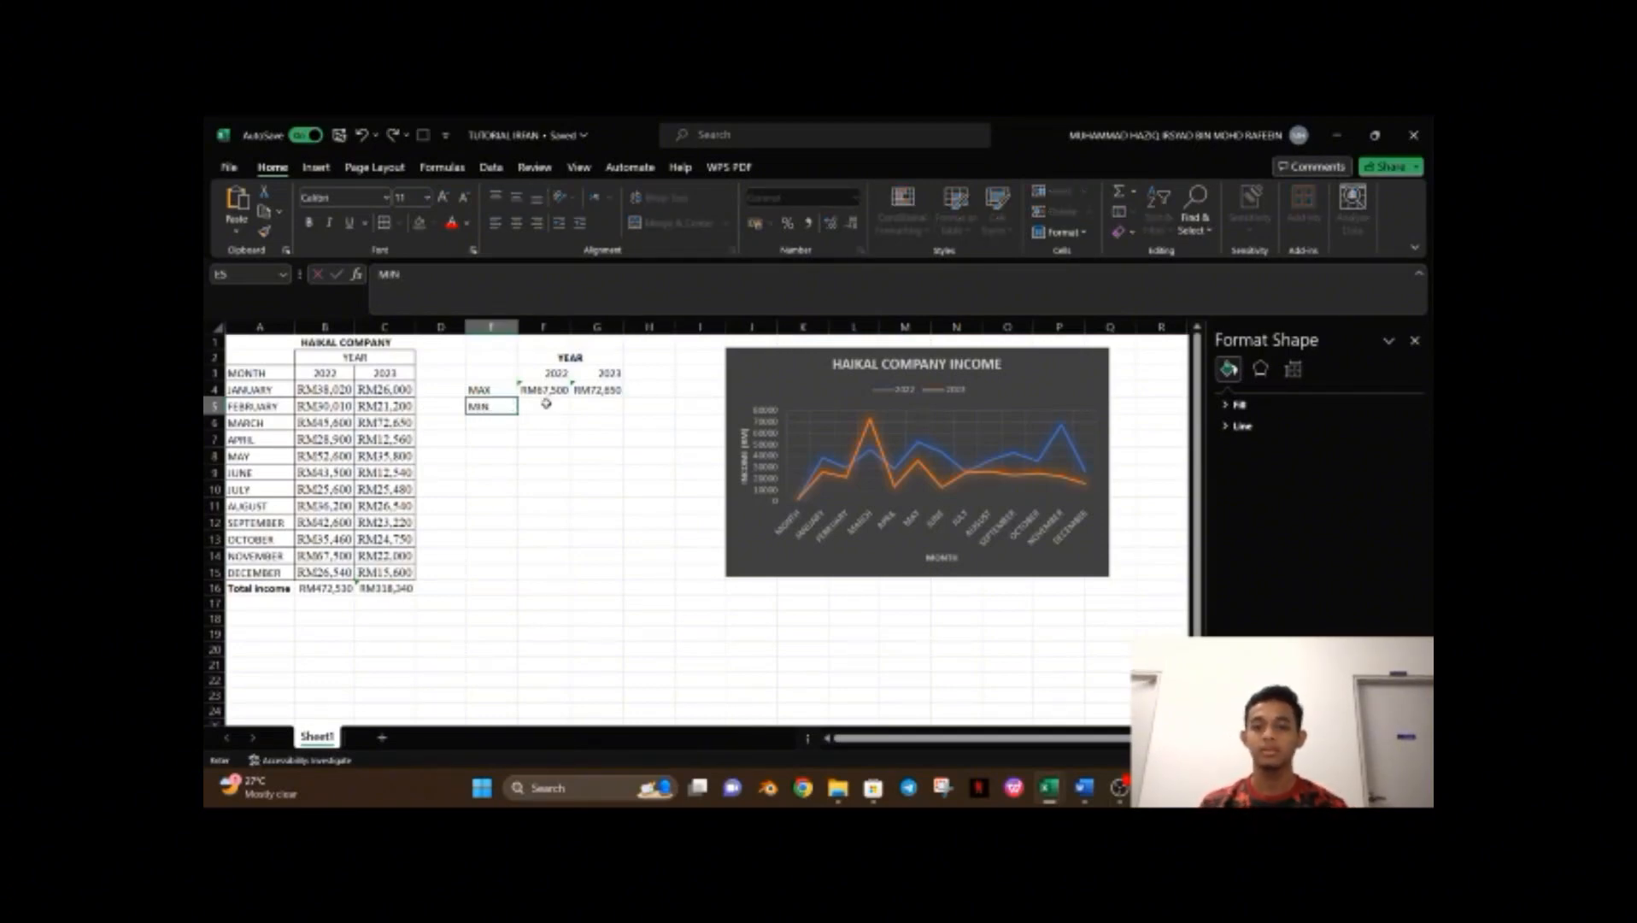
{"action": "left_click", "coordinate": [542, 405]}
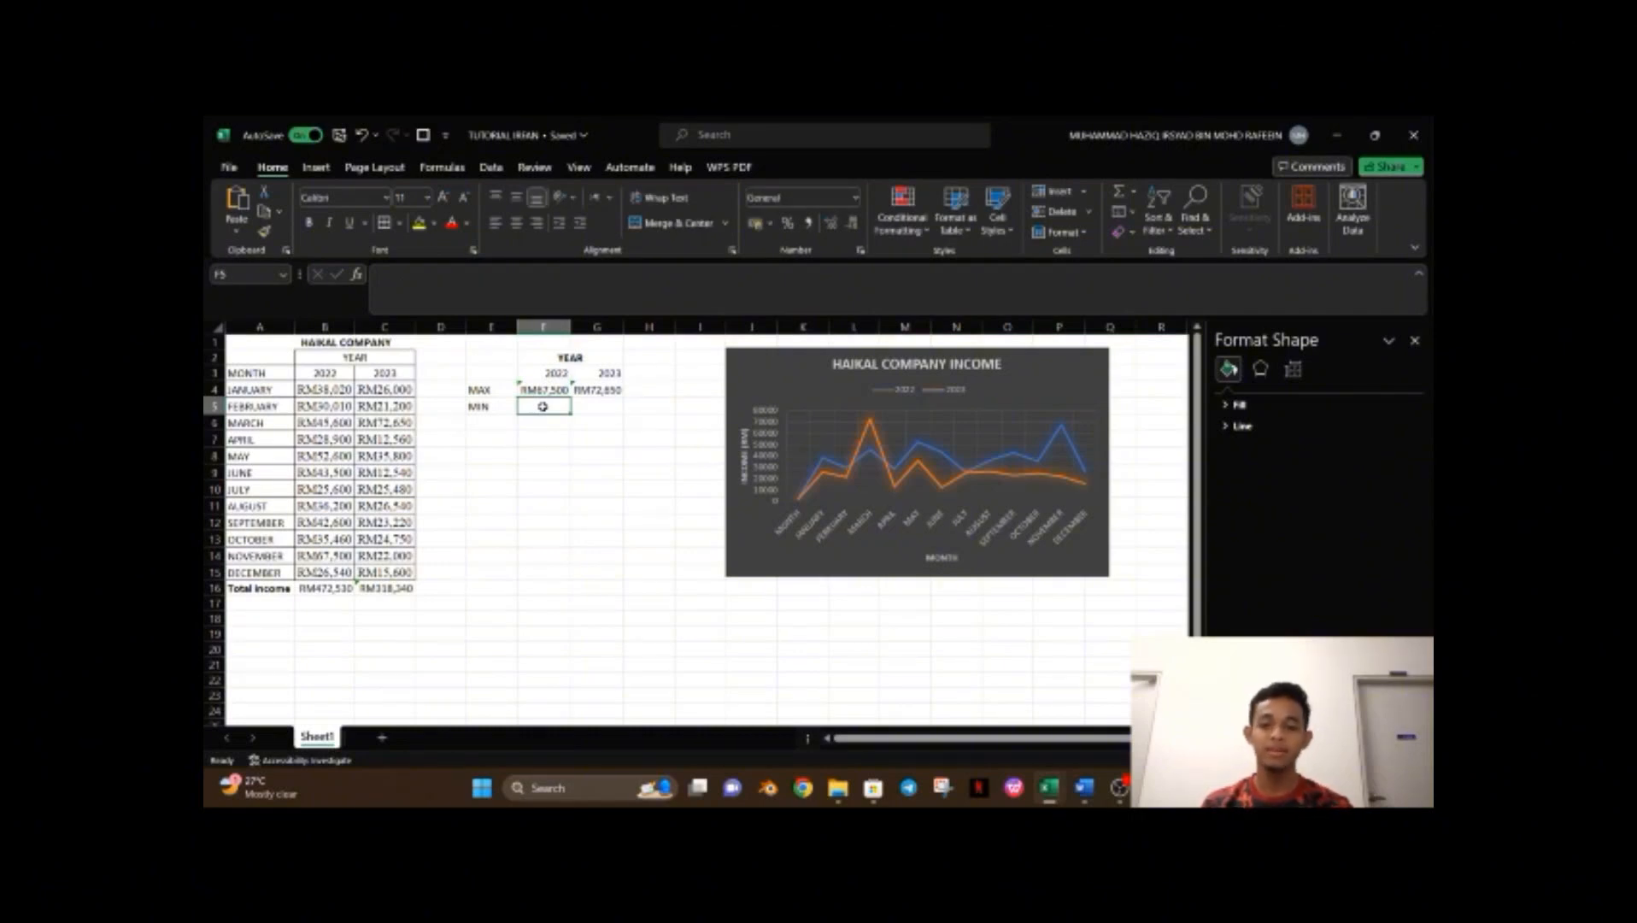
{"action": "type", "text": "="}
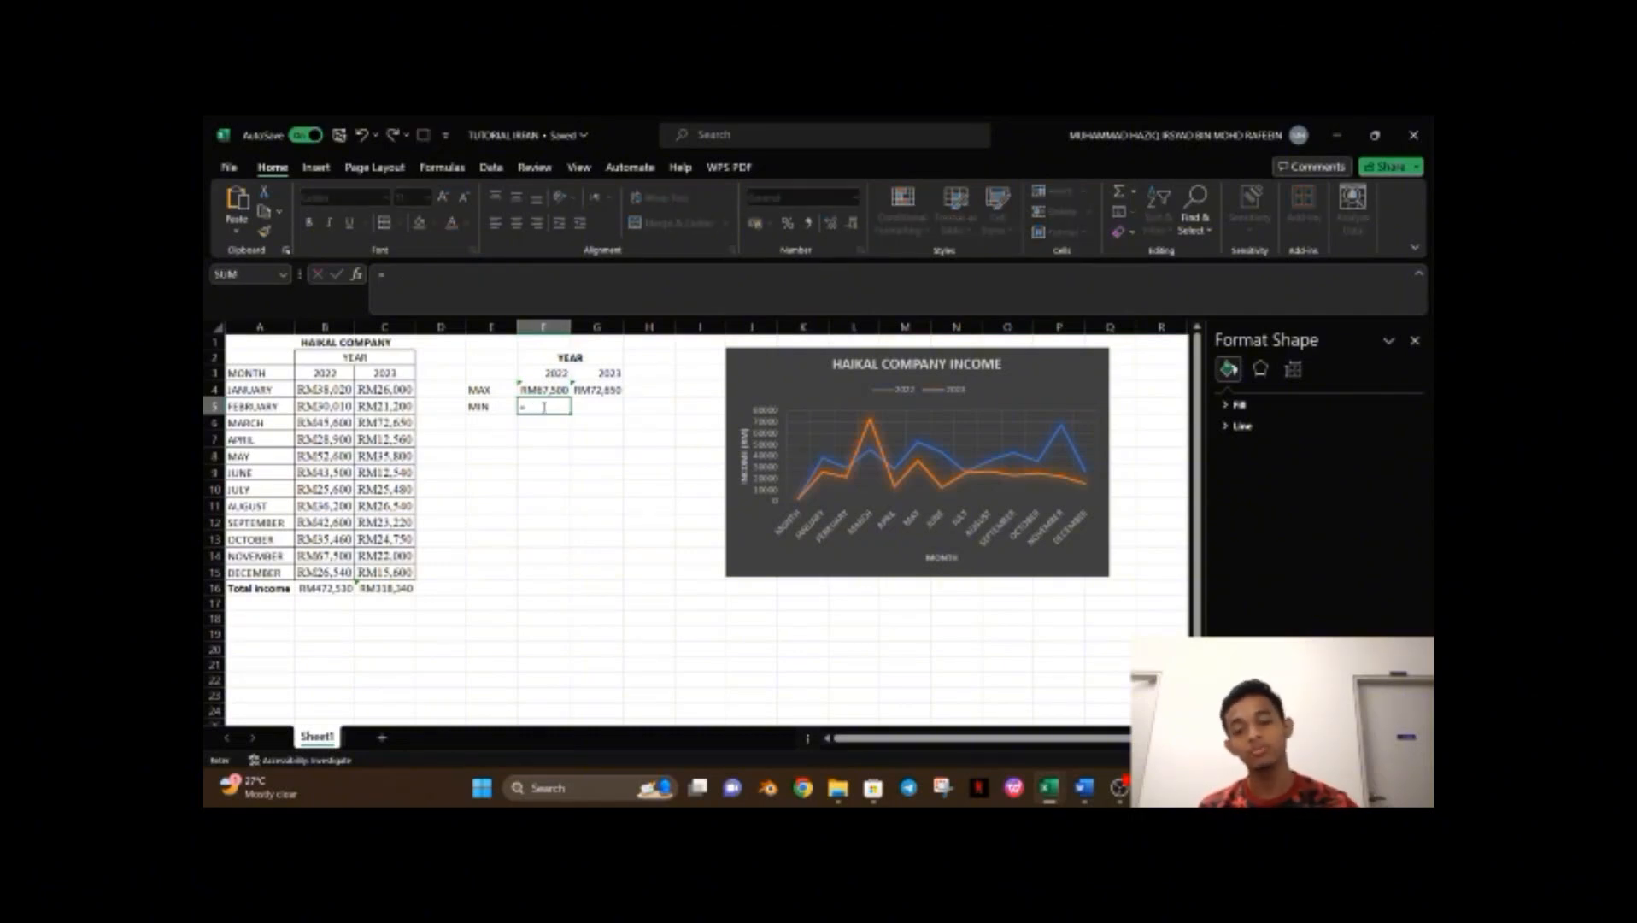
{"action": "type", "text": "MIN"}
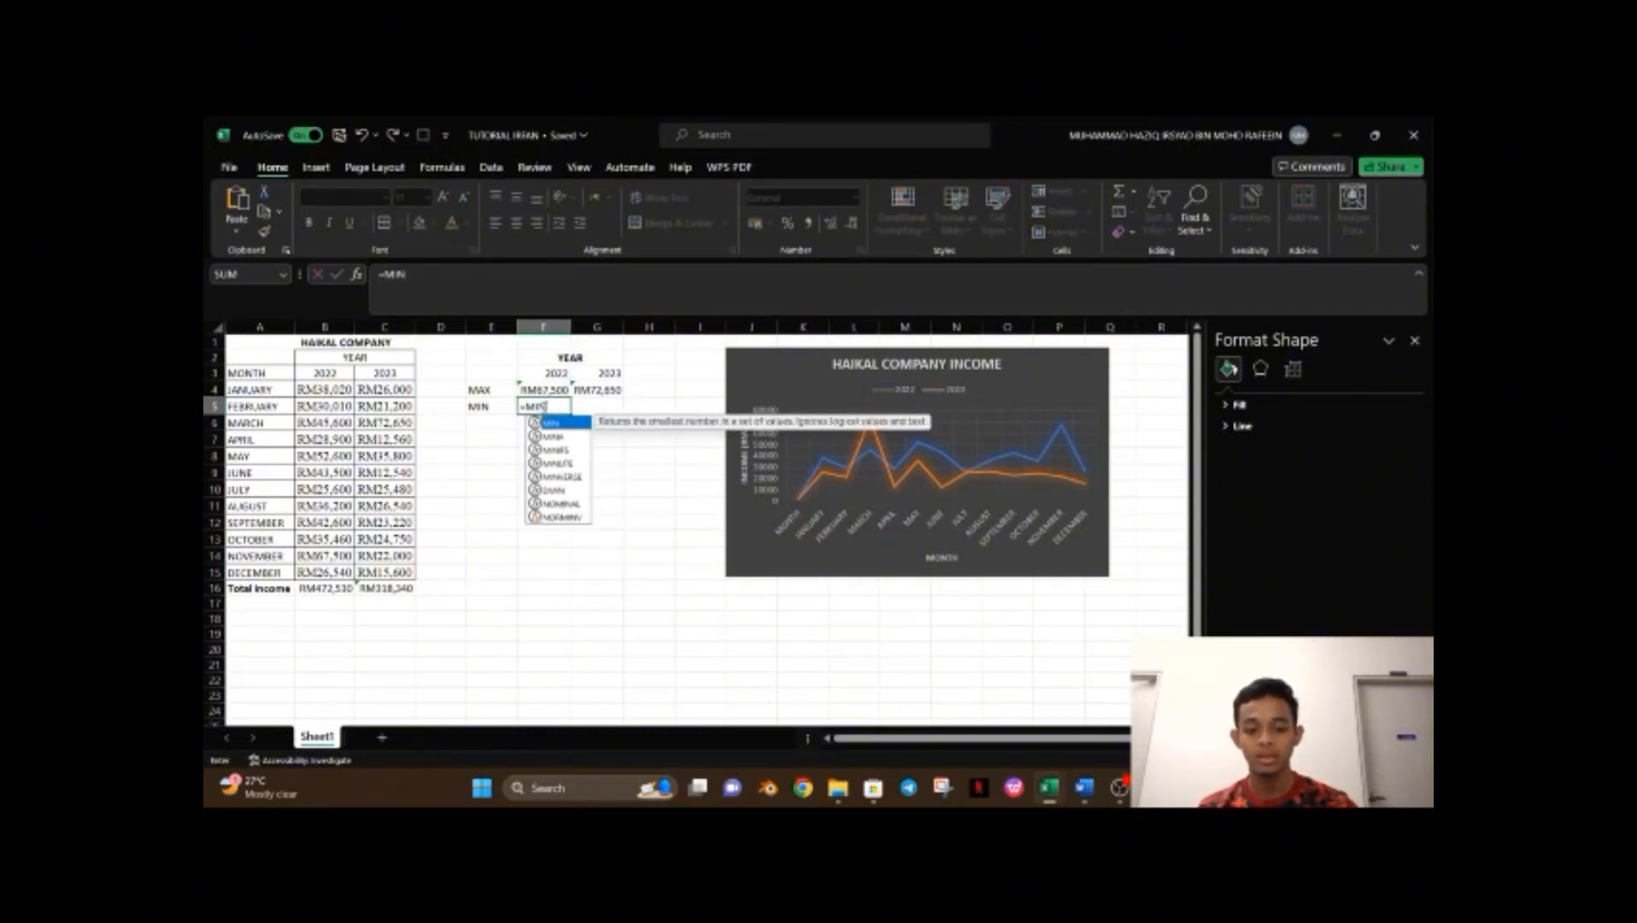
{"action": "type", "text": "("}
{"action": "left_click_drag", "start_coordinate": [342, 392], "coordinate": [341, 571]}
{"action": "key", "text": "Return"}
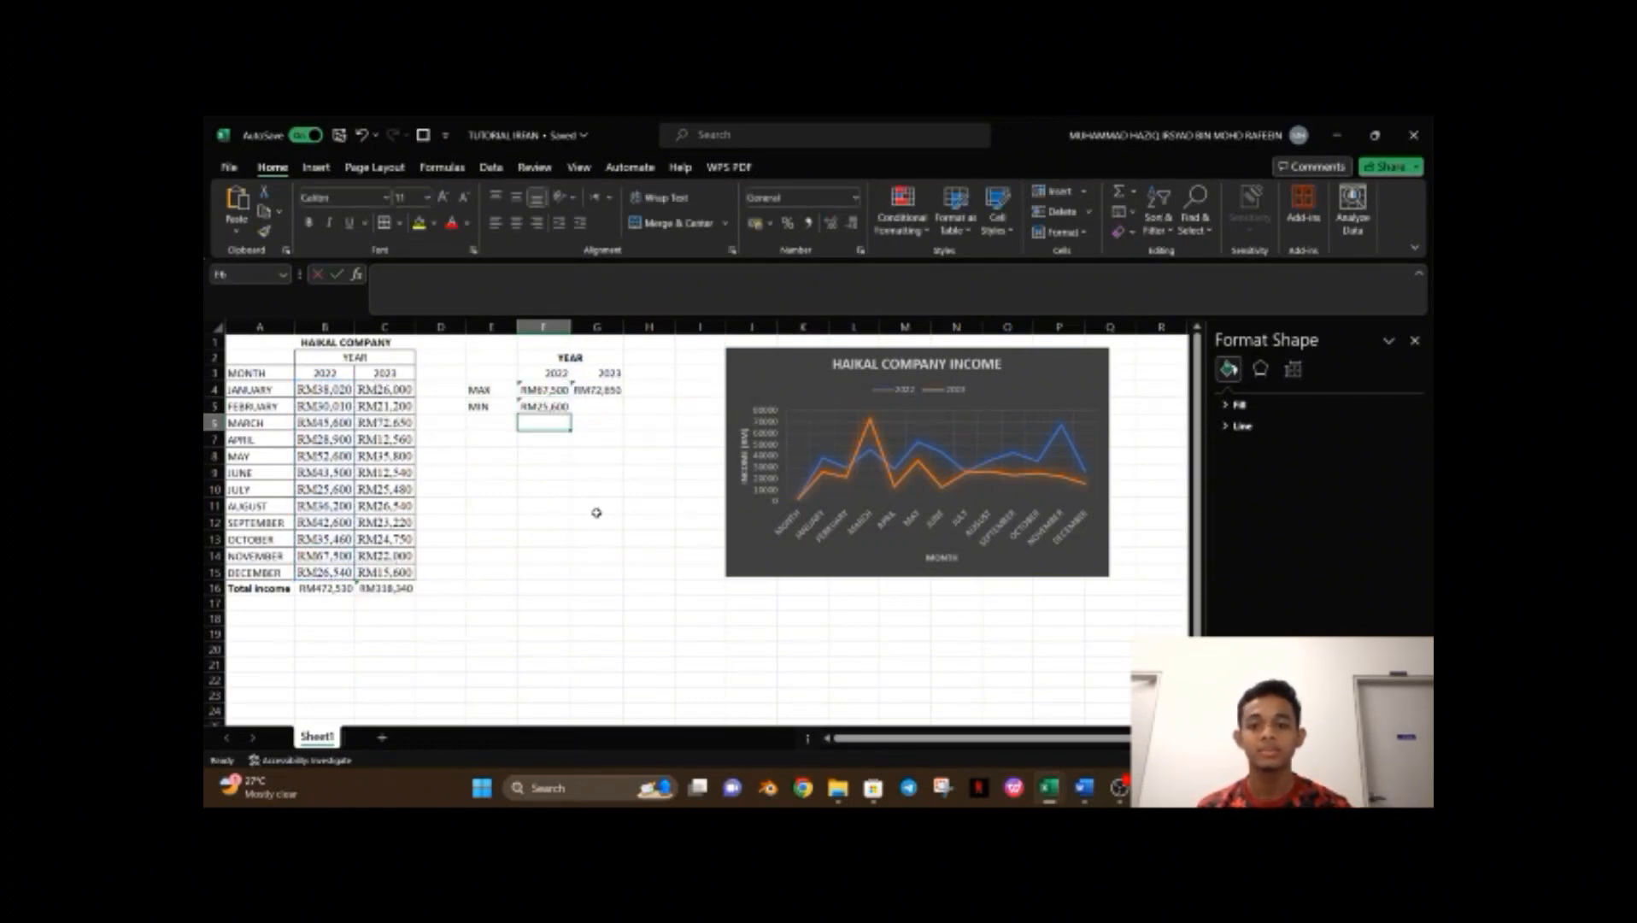
Fill the MIN formula across to G5 for 2023.
{"action": "left_click", "coordinate": [559, 406]}
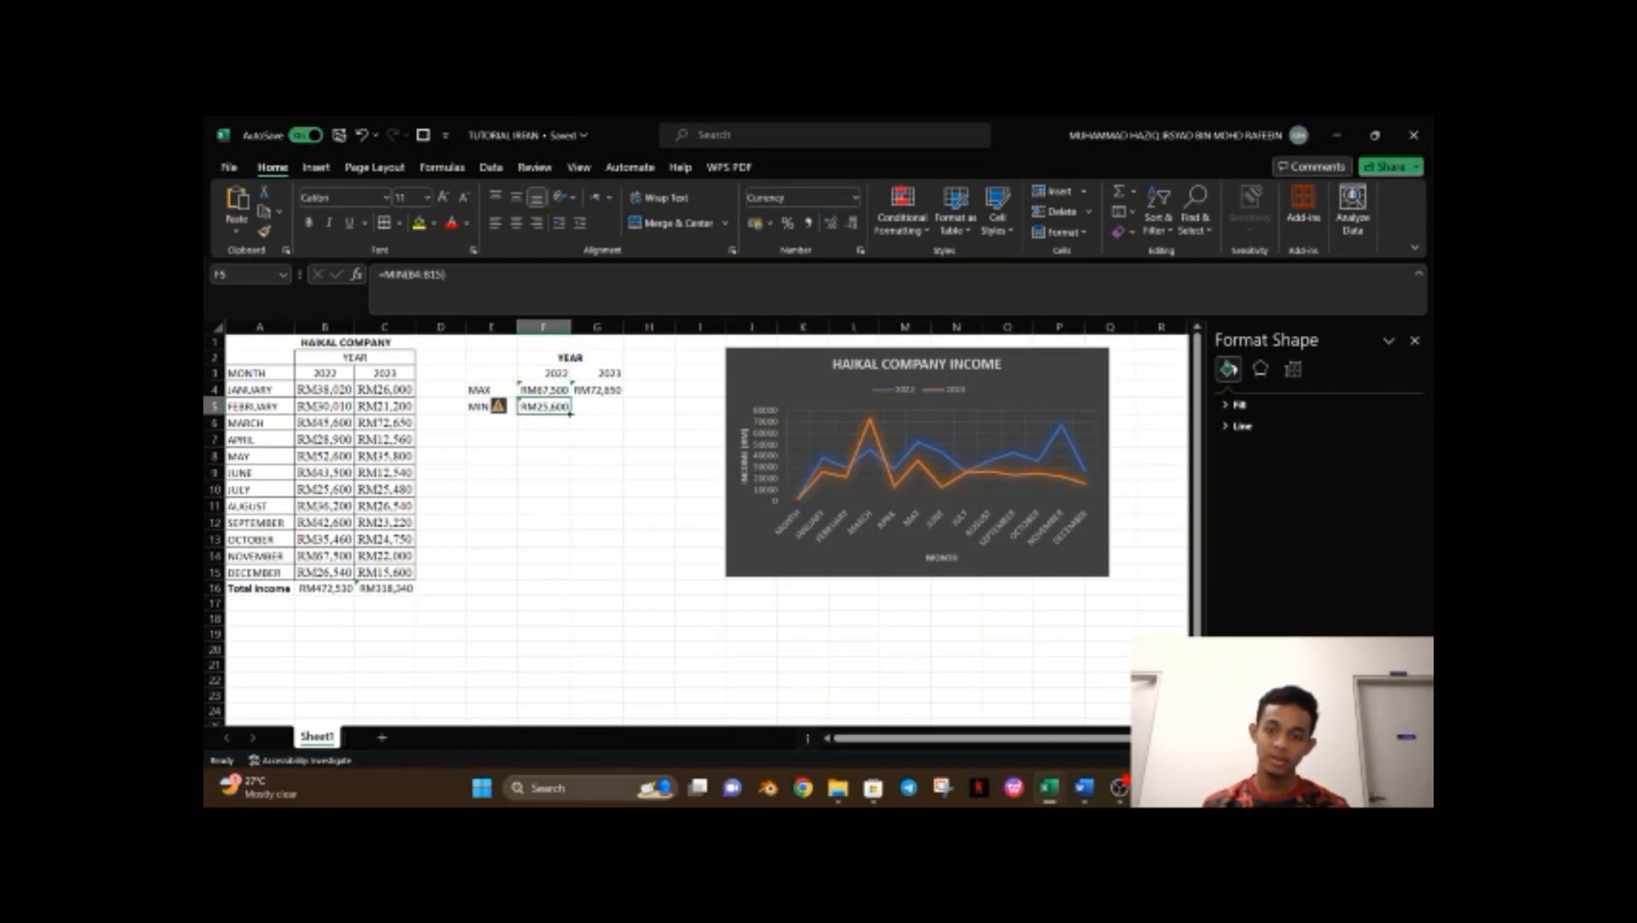
{"action": "left_click_drag", "start_coordinate": [570, 413], "coordinate": [609, 411]}
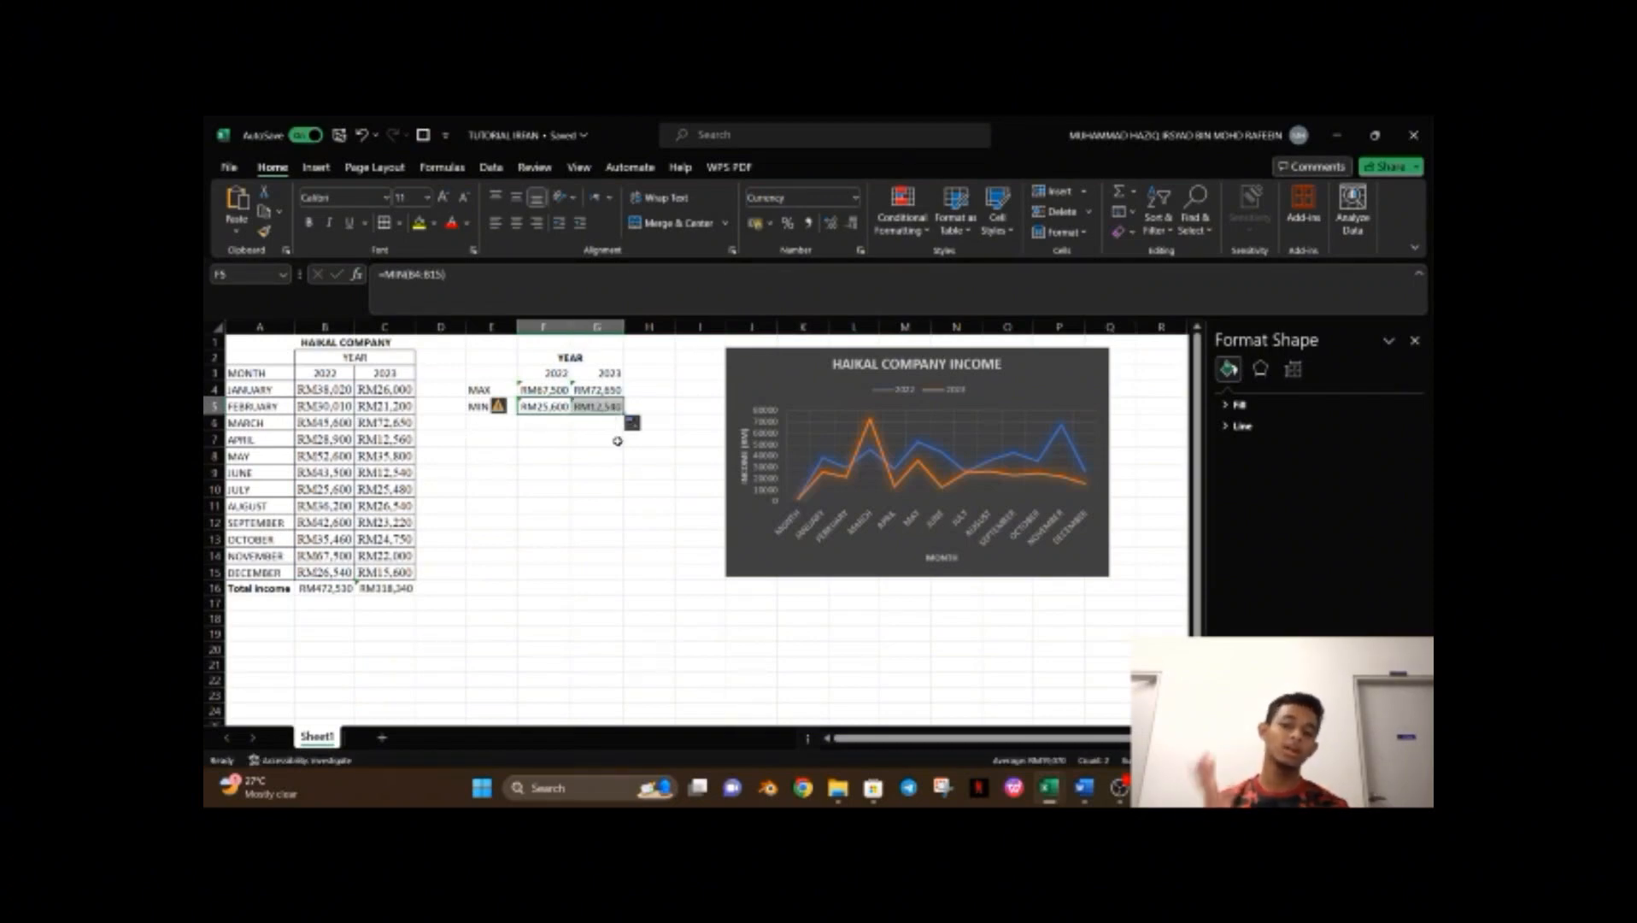
{"action": "left_click", "coordinate": [617, 440]}
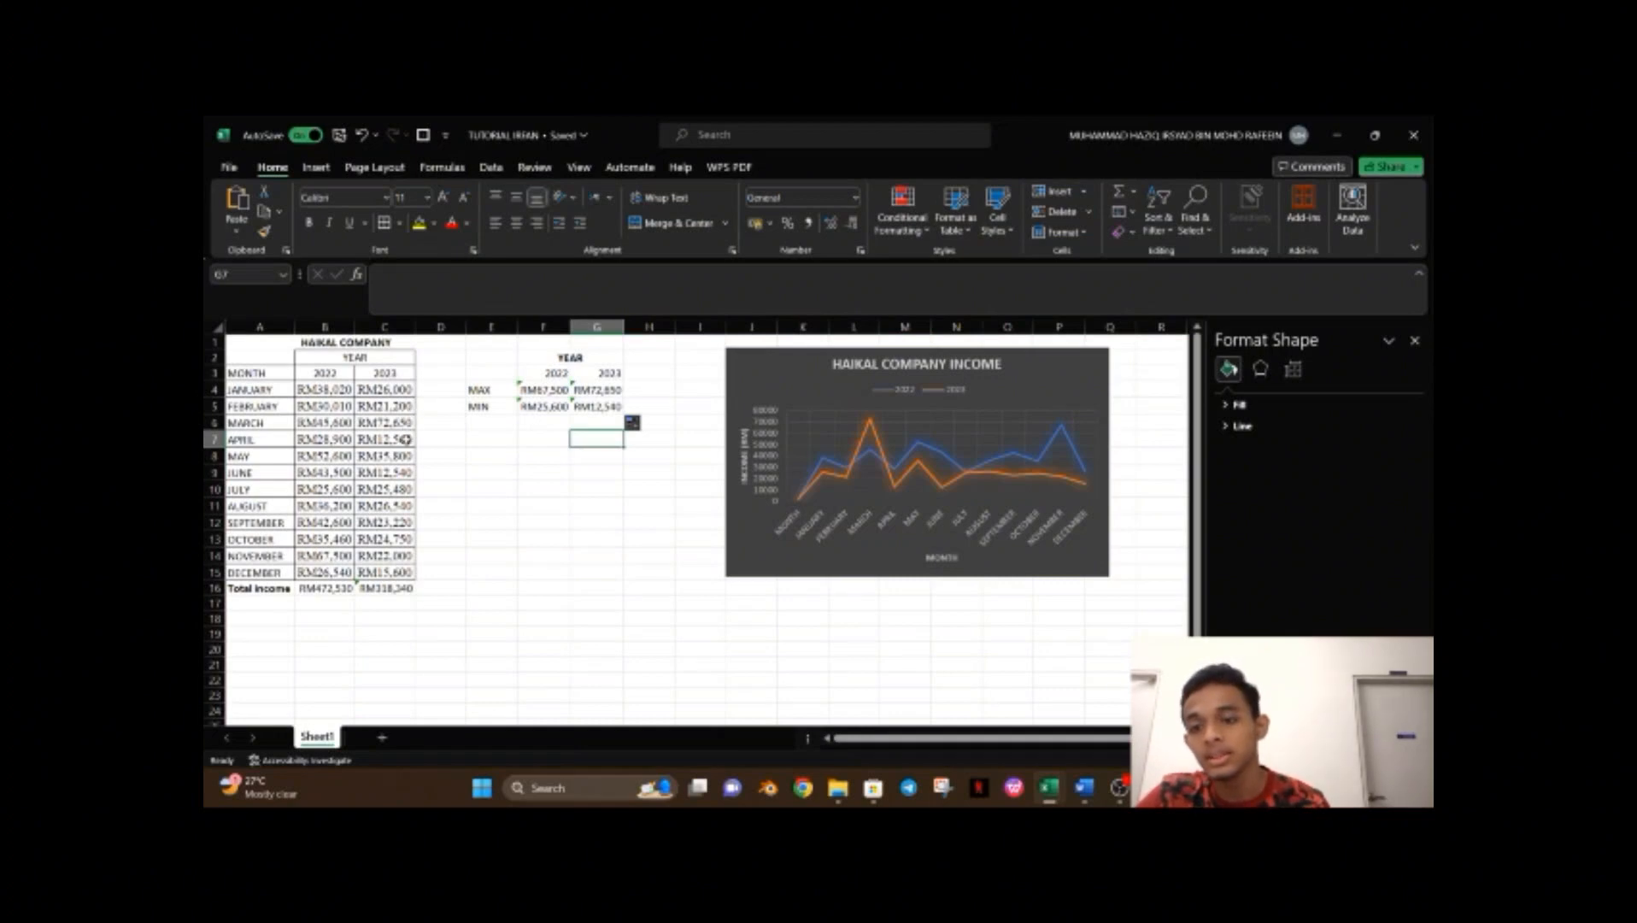
Enter an AVERAGE label in E6.
{"action": "left_click", "coordinate": [504, 425]}
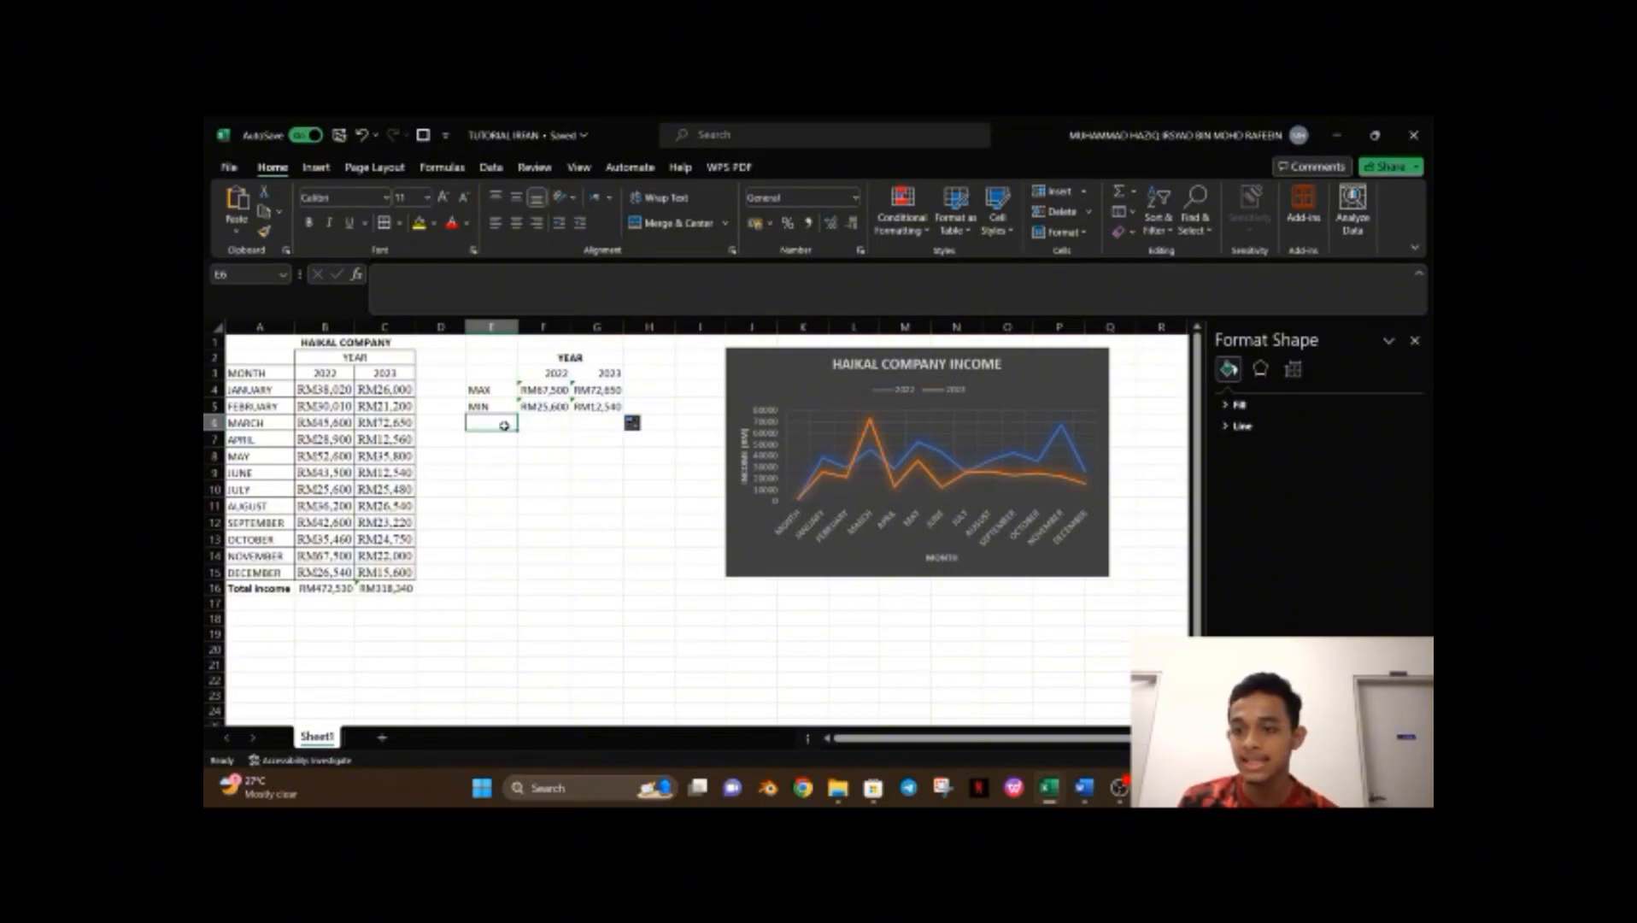
{"action": "type", "text": "AVERAGE"}
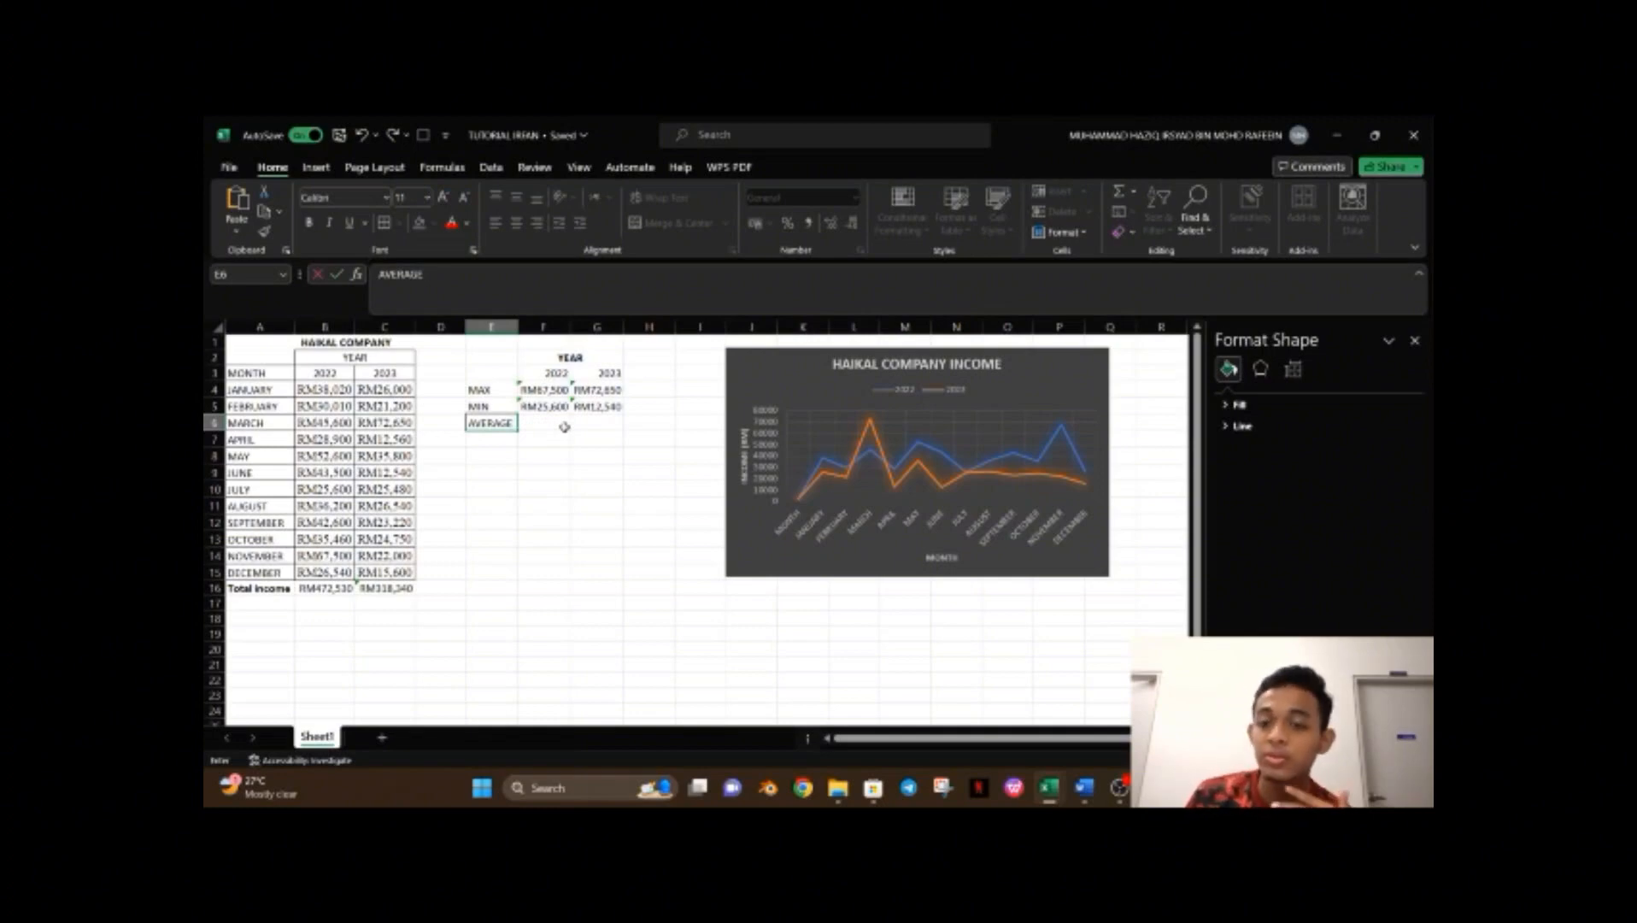
Enter =AVERAGE(B4:B15) in F6 for the average 2022 income.
{"action": "left_click", "coordinate": [564, 426]}
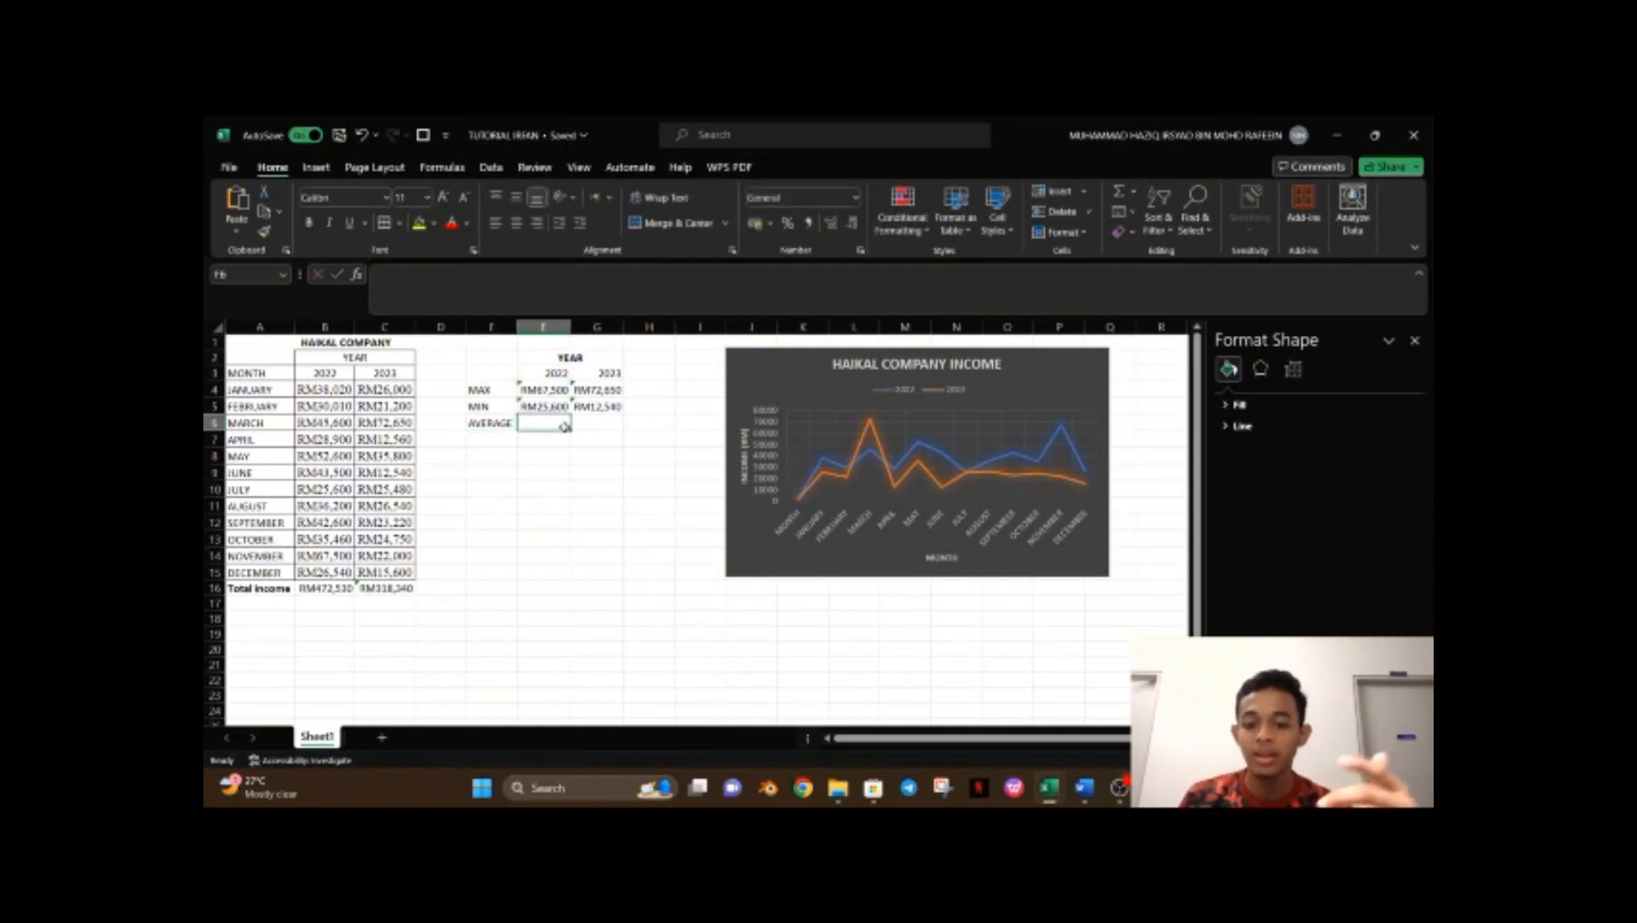
{"action": "type", "text": "="}
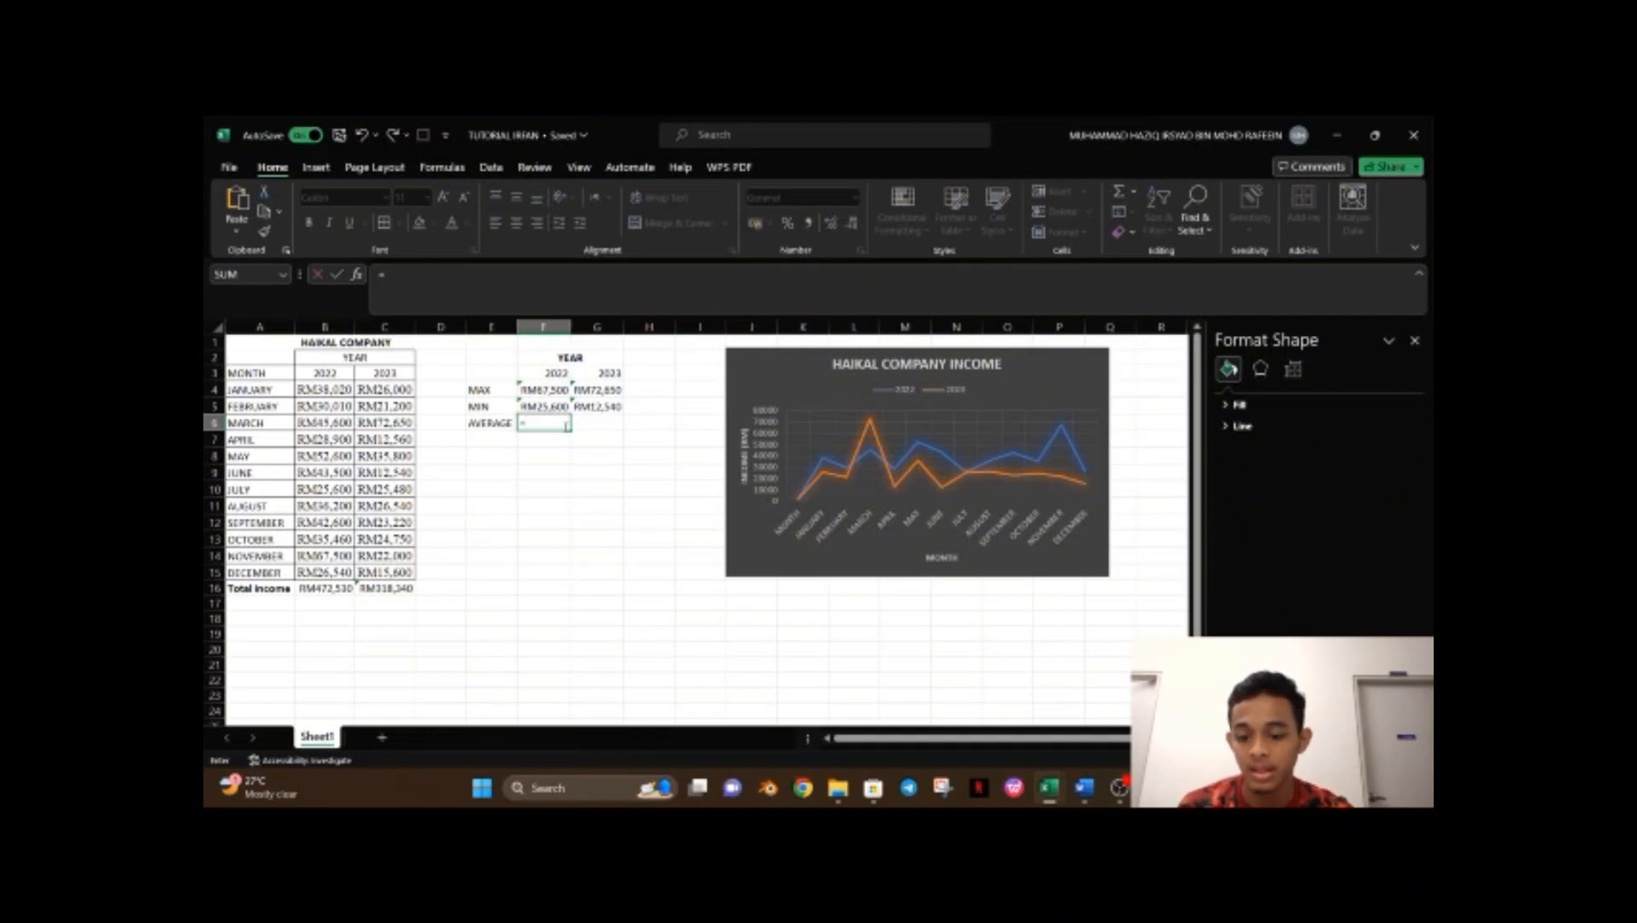
{"action": "type", "text": "AVERAGE"}
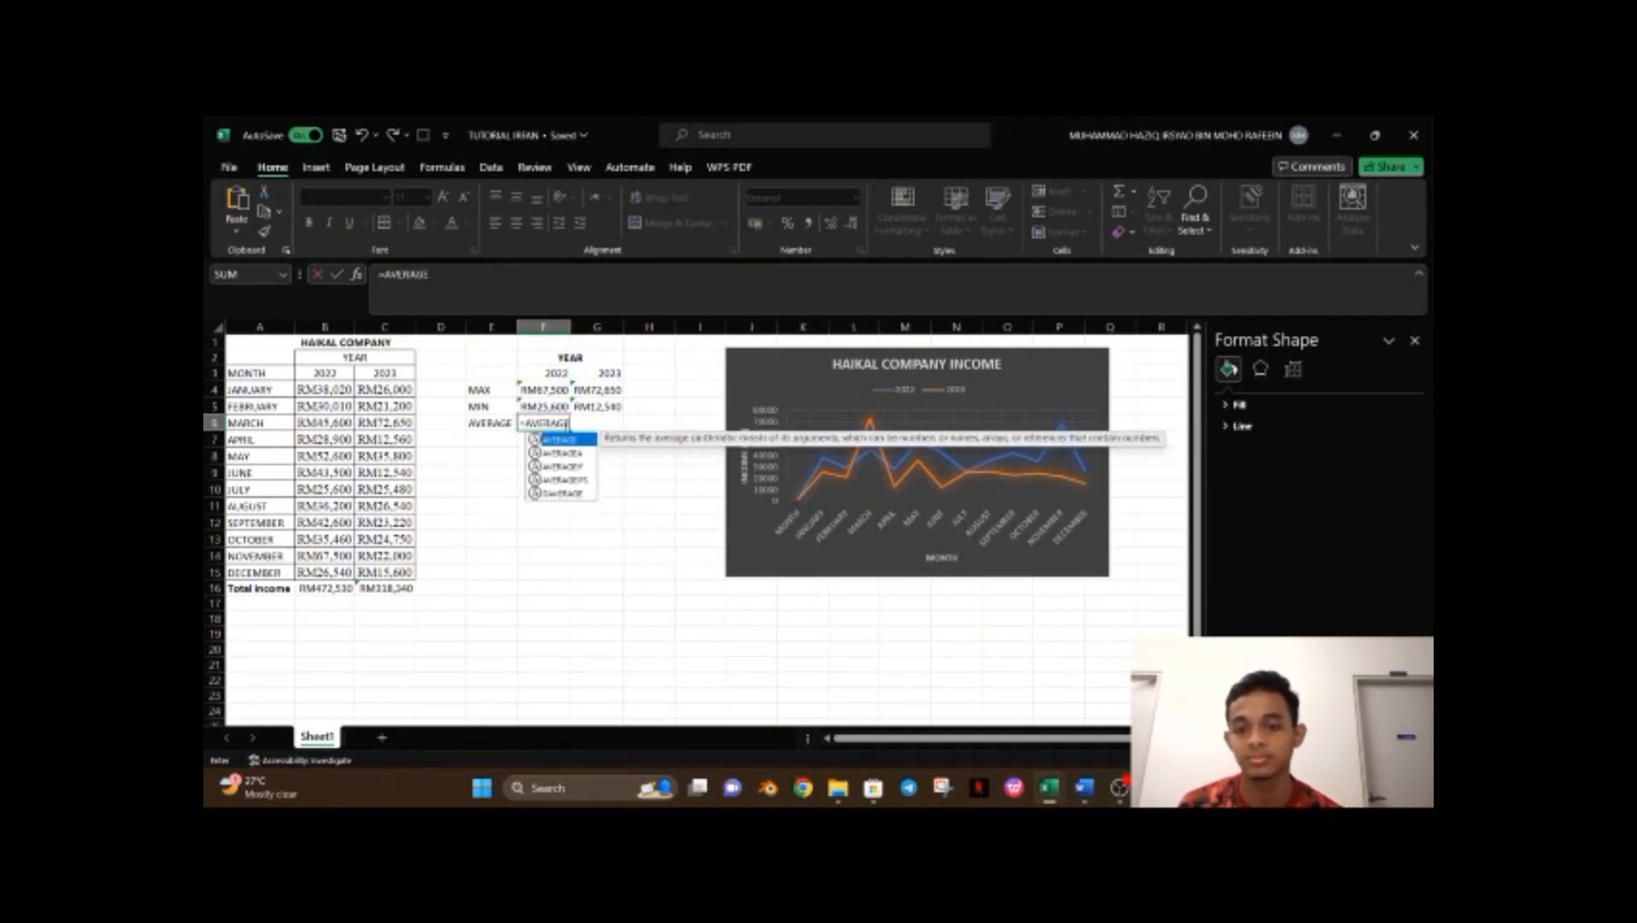
{"action": "left_click", "coordinate": [588, 283]}
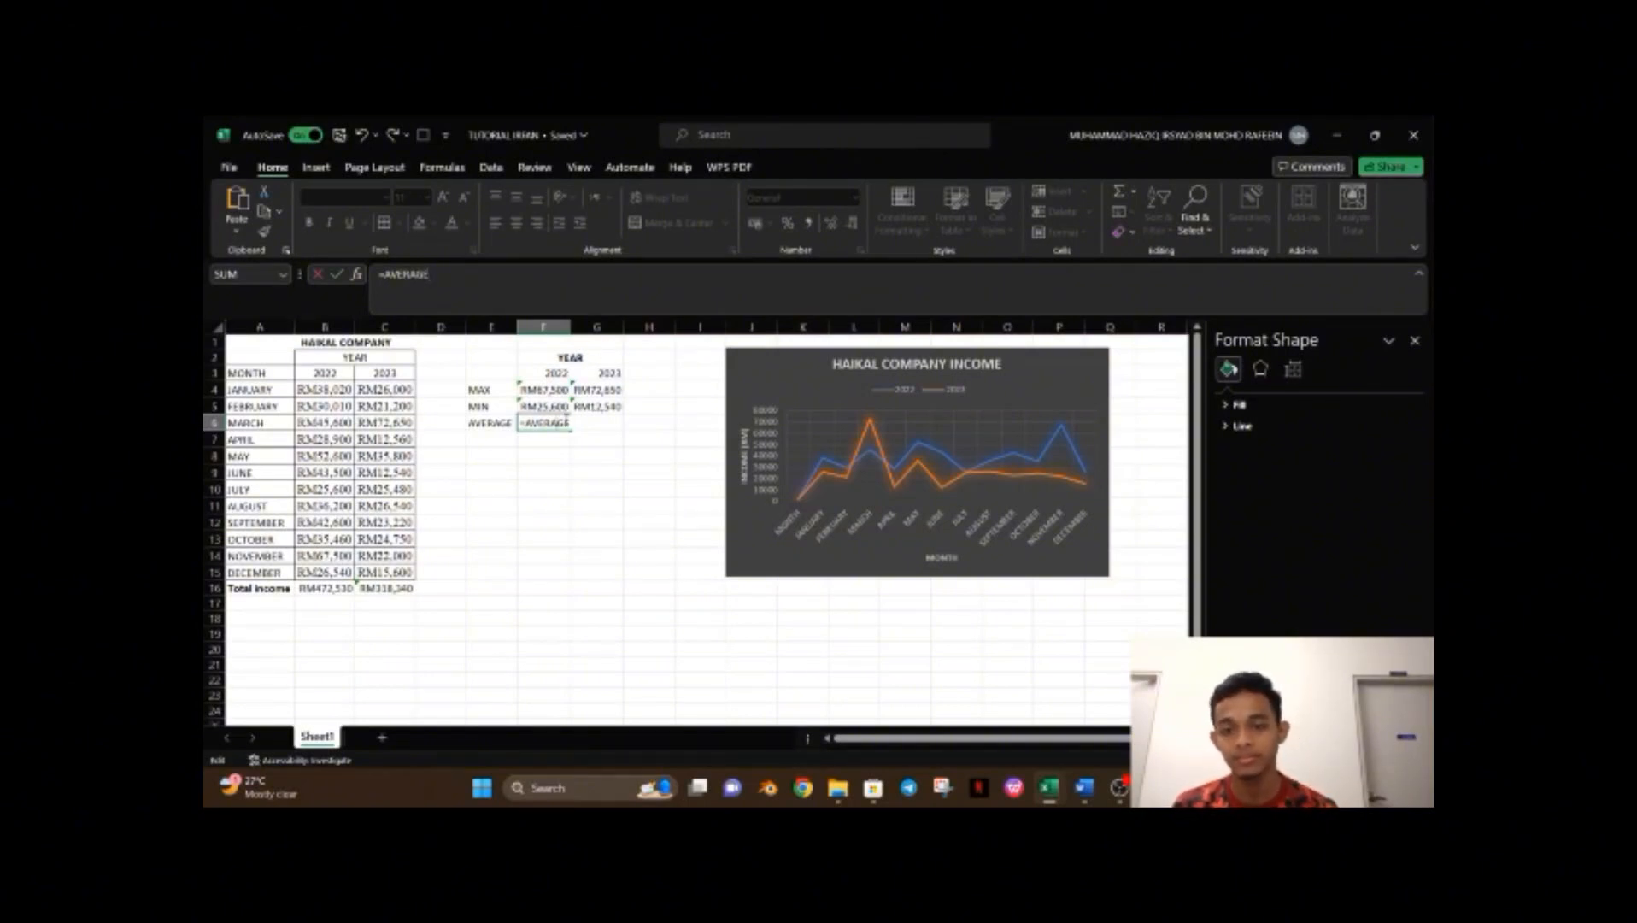
{"action": "type", "text": "("}
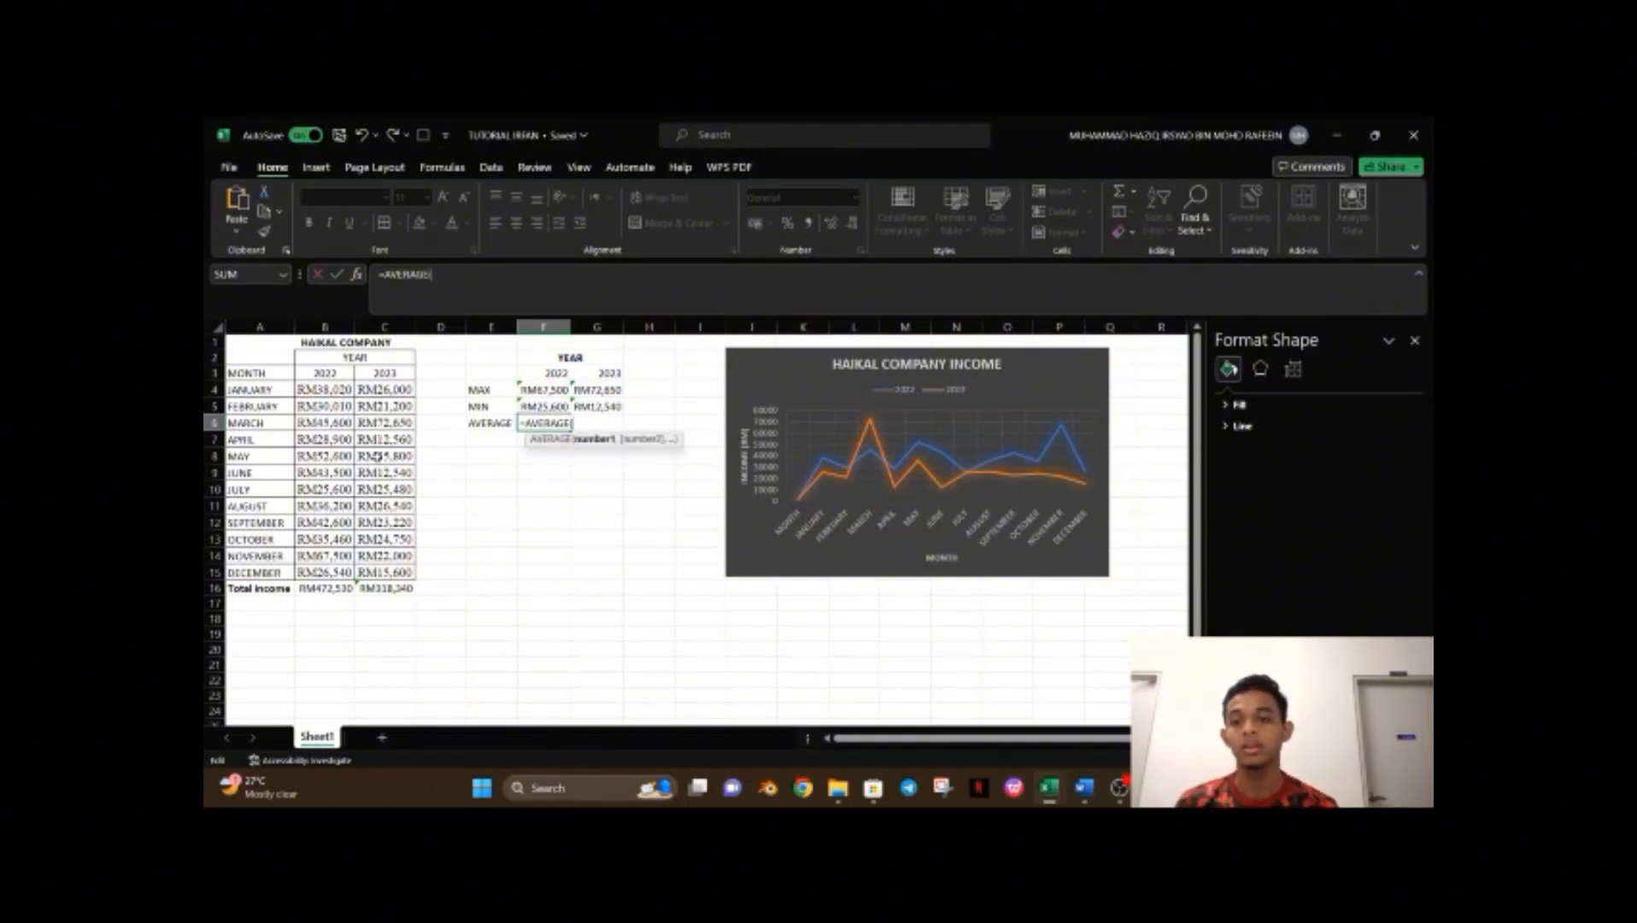
{"action": "left_click", "coordinate": [343, 389]}
{"action": "left_click_drag", "start_coordinate": [342, 389], "coordinate": [347, 570]}
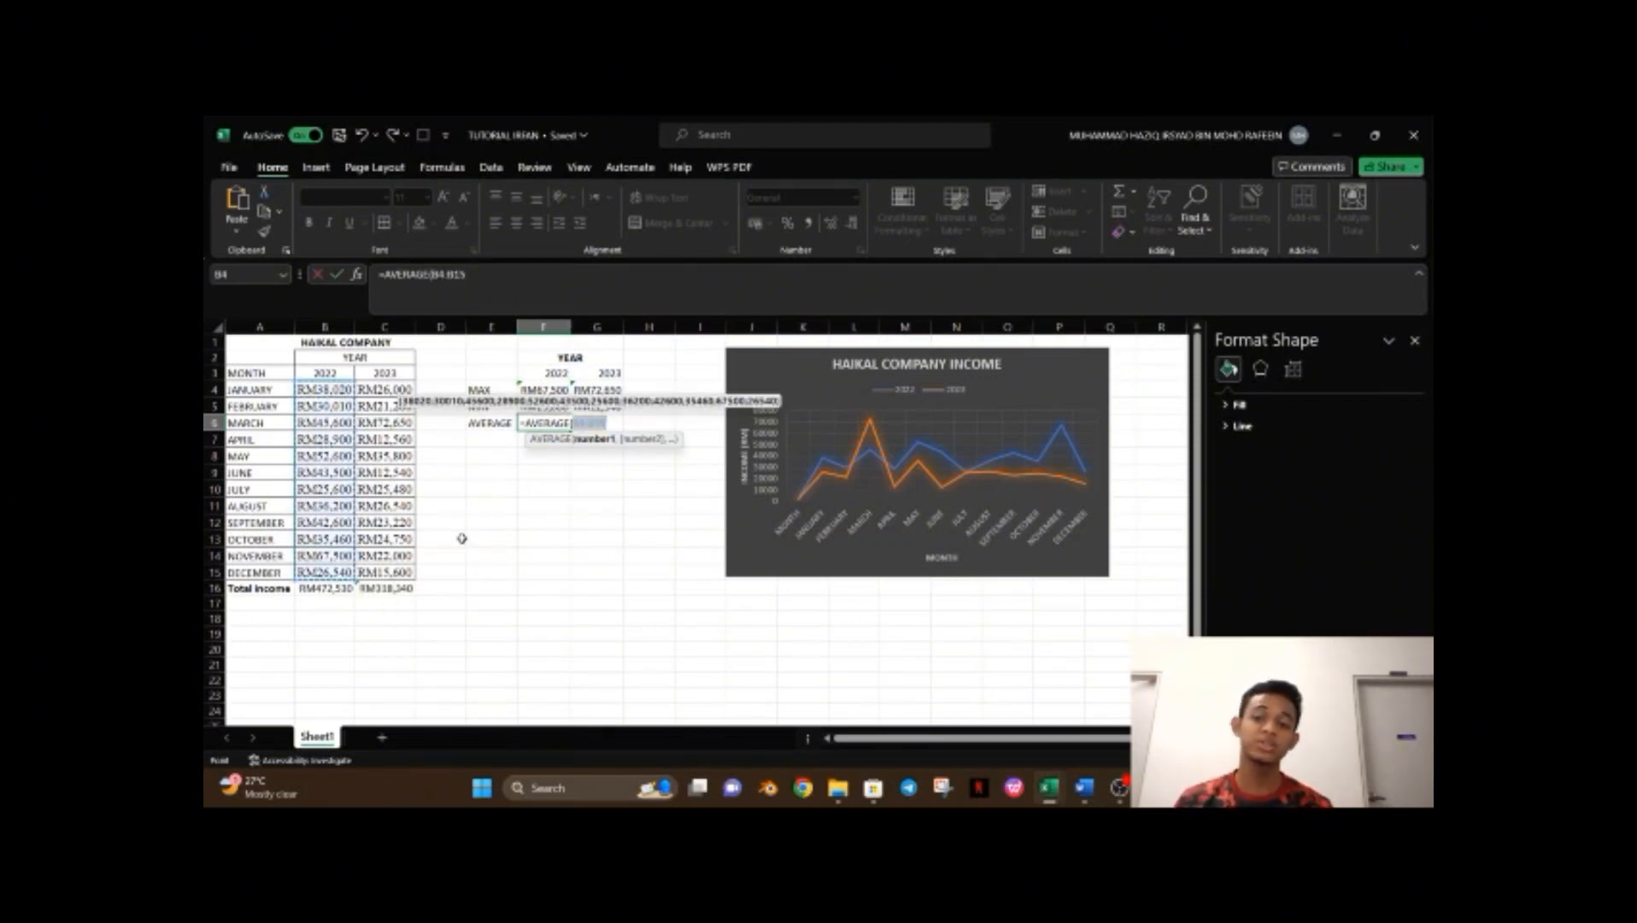
{"action": "key", "text": "Return"}
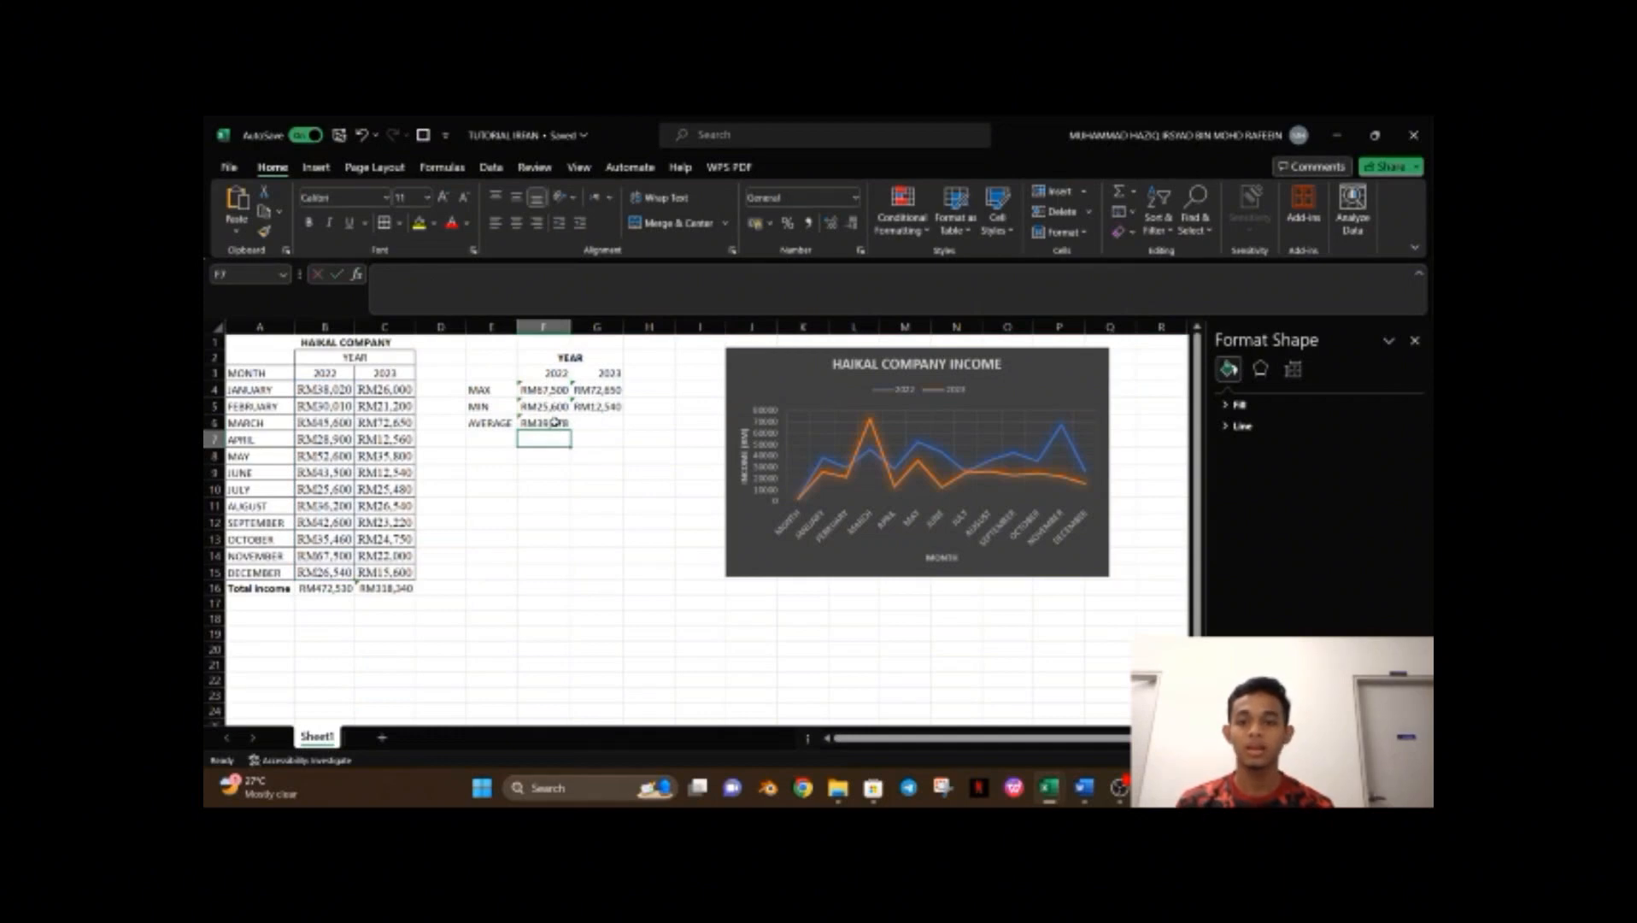
Fill the AVERAGE formula across to G6 for 2023.
{"action": "left_click", "coordinate": [551, 423]}
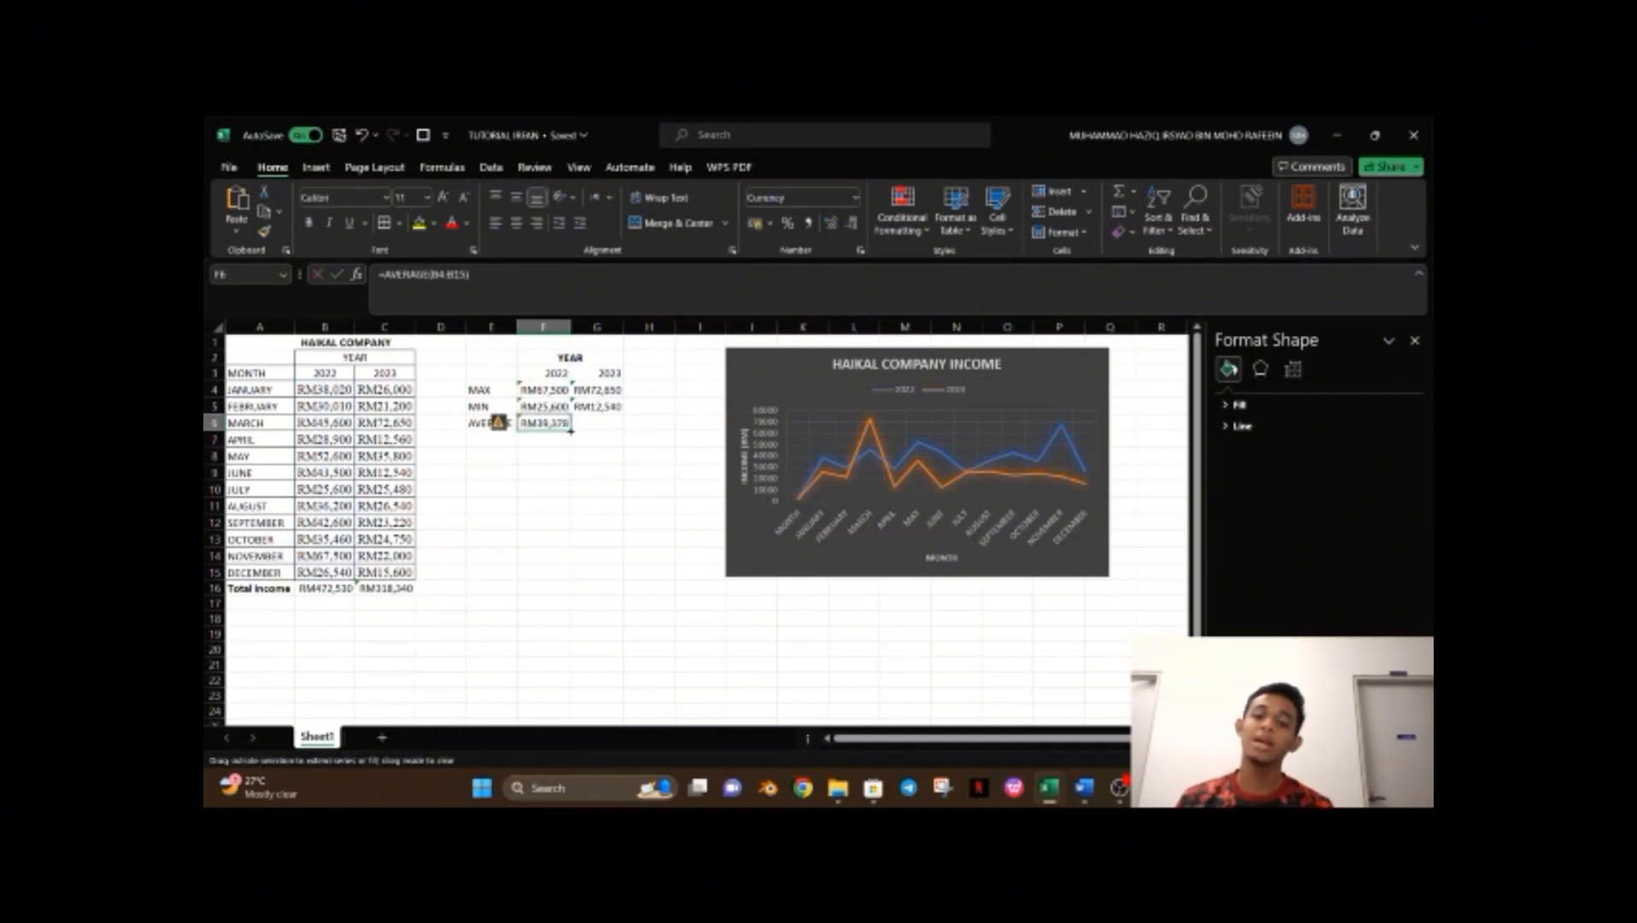
{"action": "left_click_drag", "start_coordinate": [569, 430], "coordinate": [602, 428]}
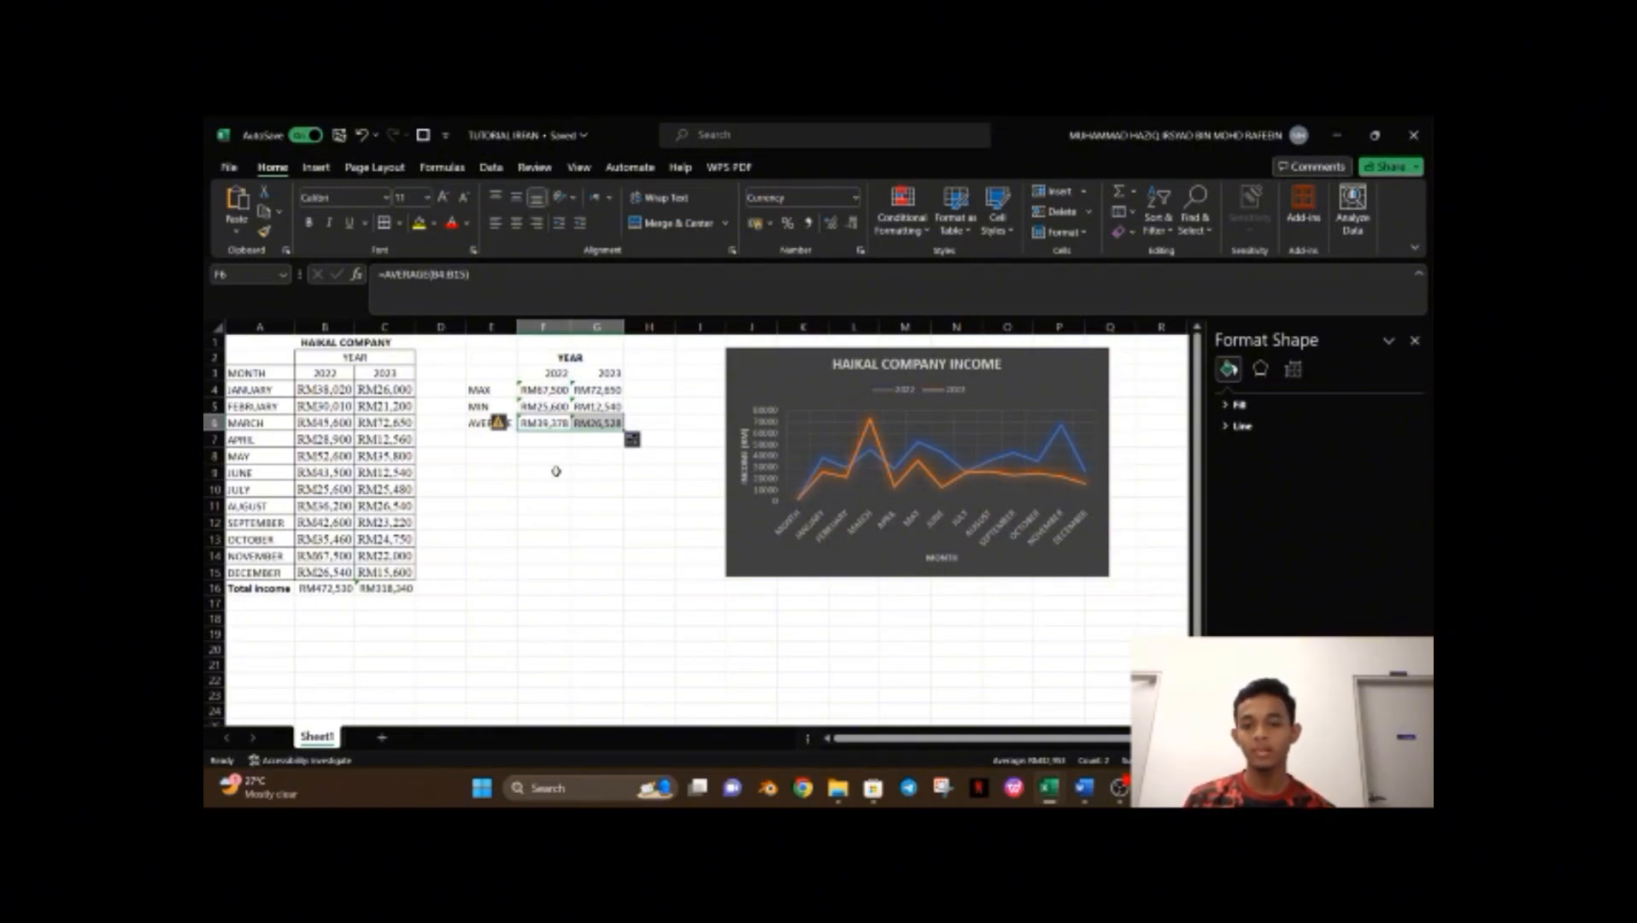
{"action": "left_click", "coordinate": [506, 440]}
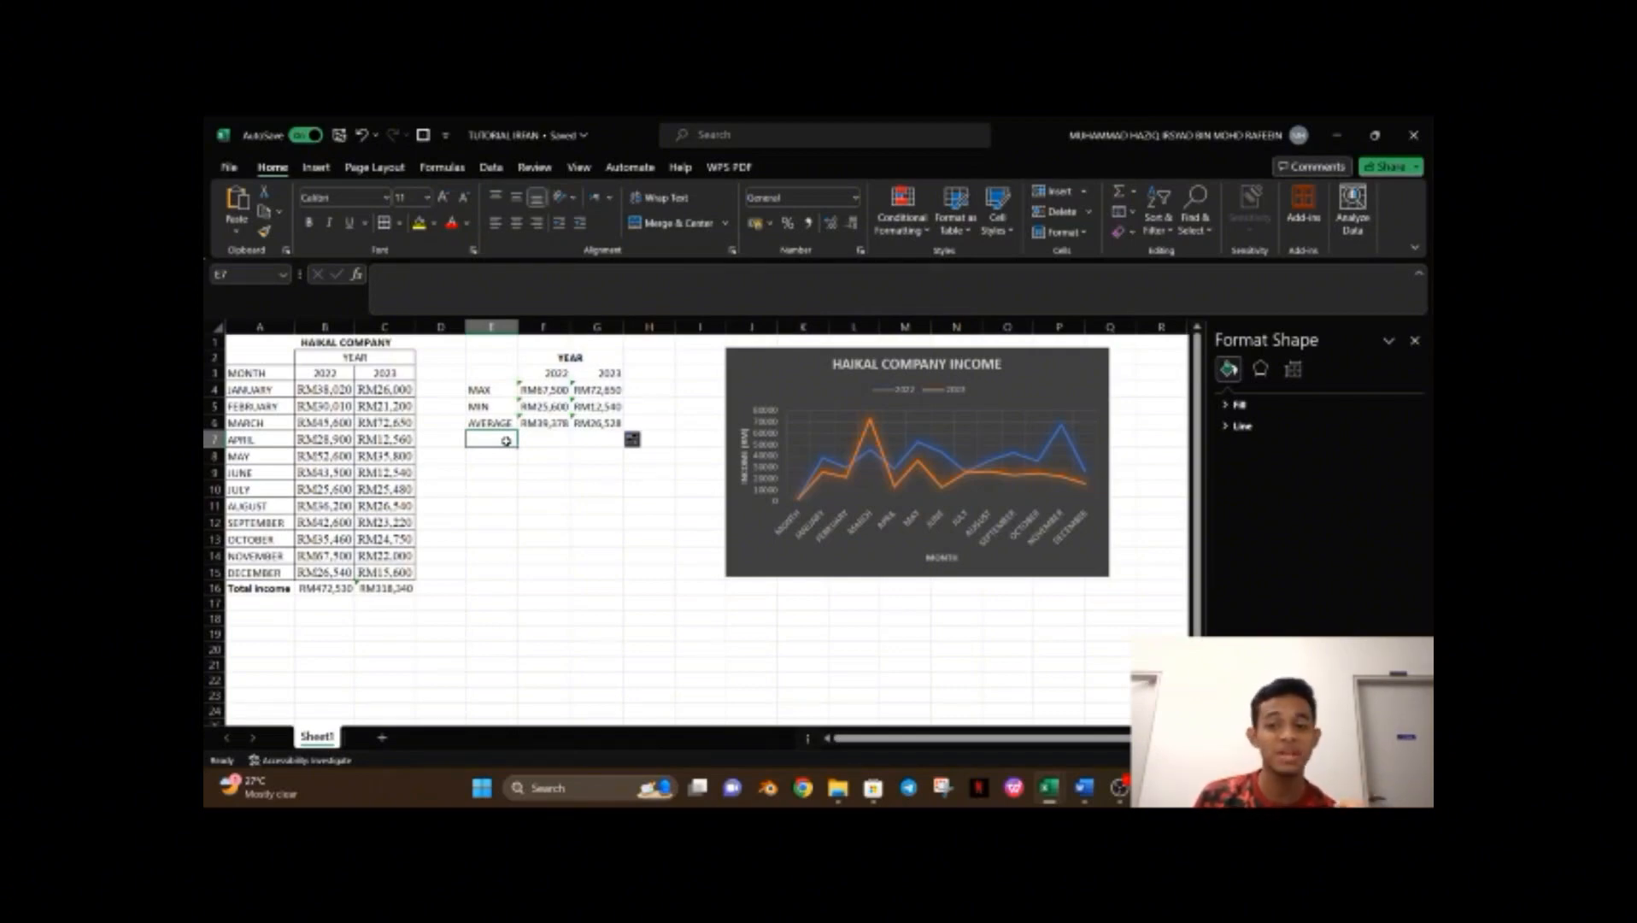
Label E7 as BENCHMARKS.
{"action": "left_click", "coordinate": [609, 517]}
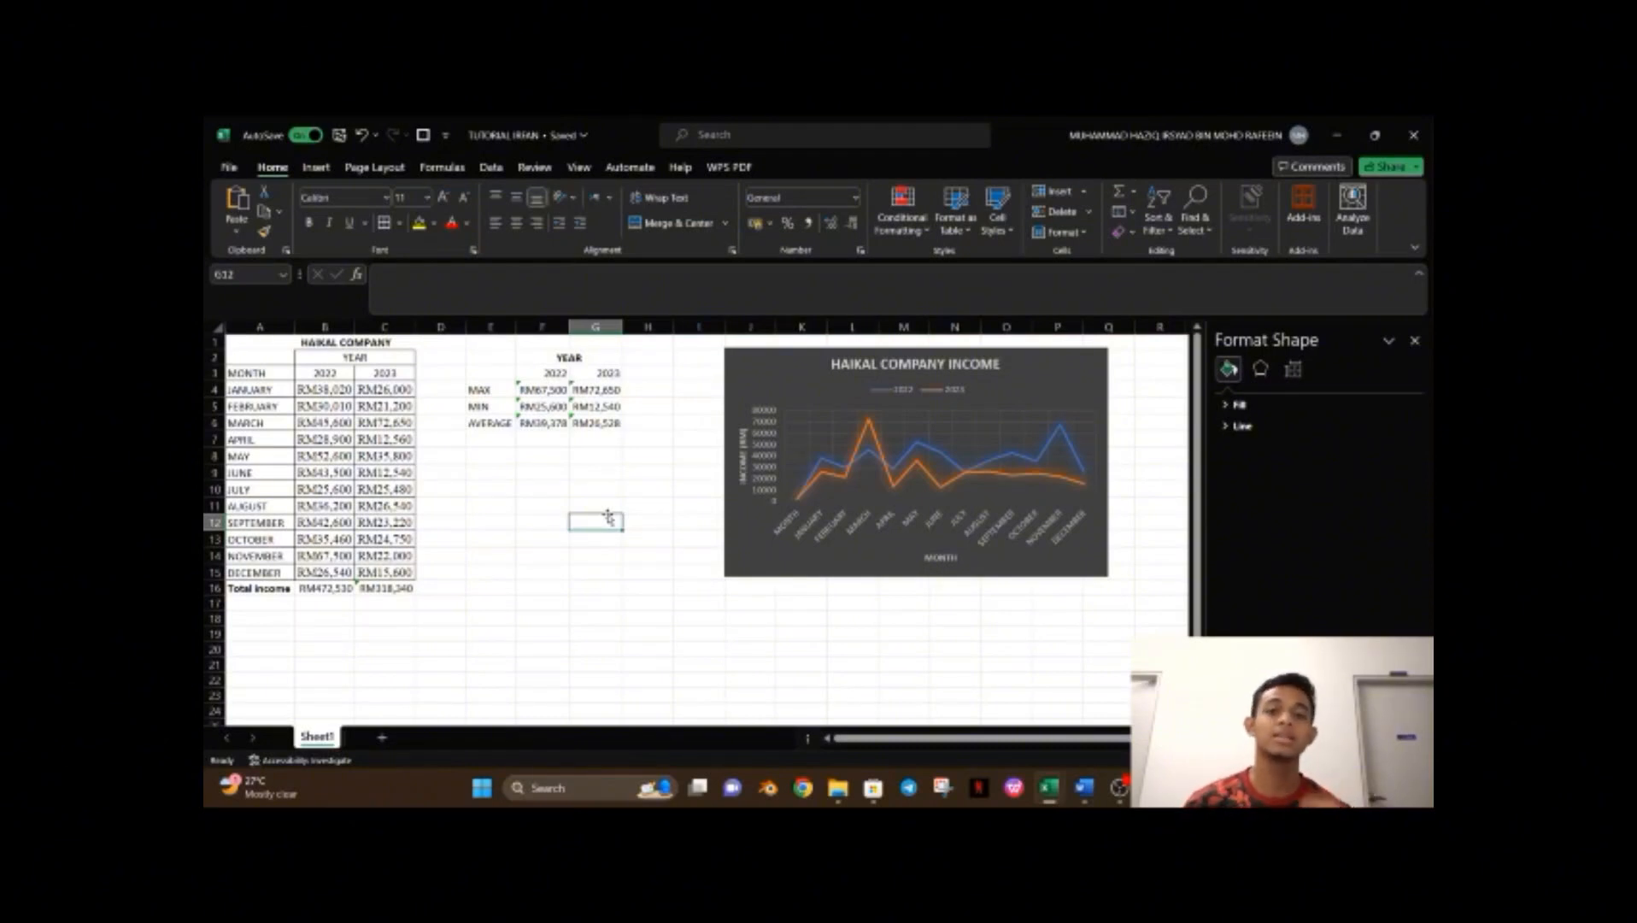
{"action": "left_click", "coordinate": [478, 439]}
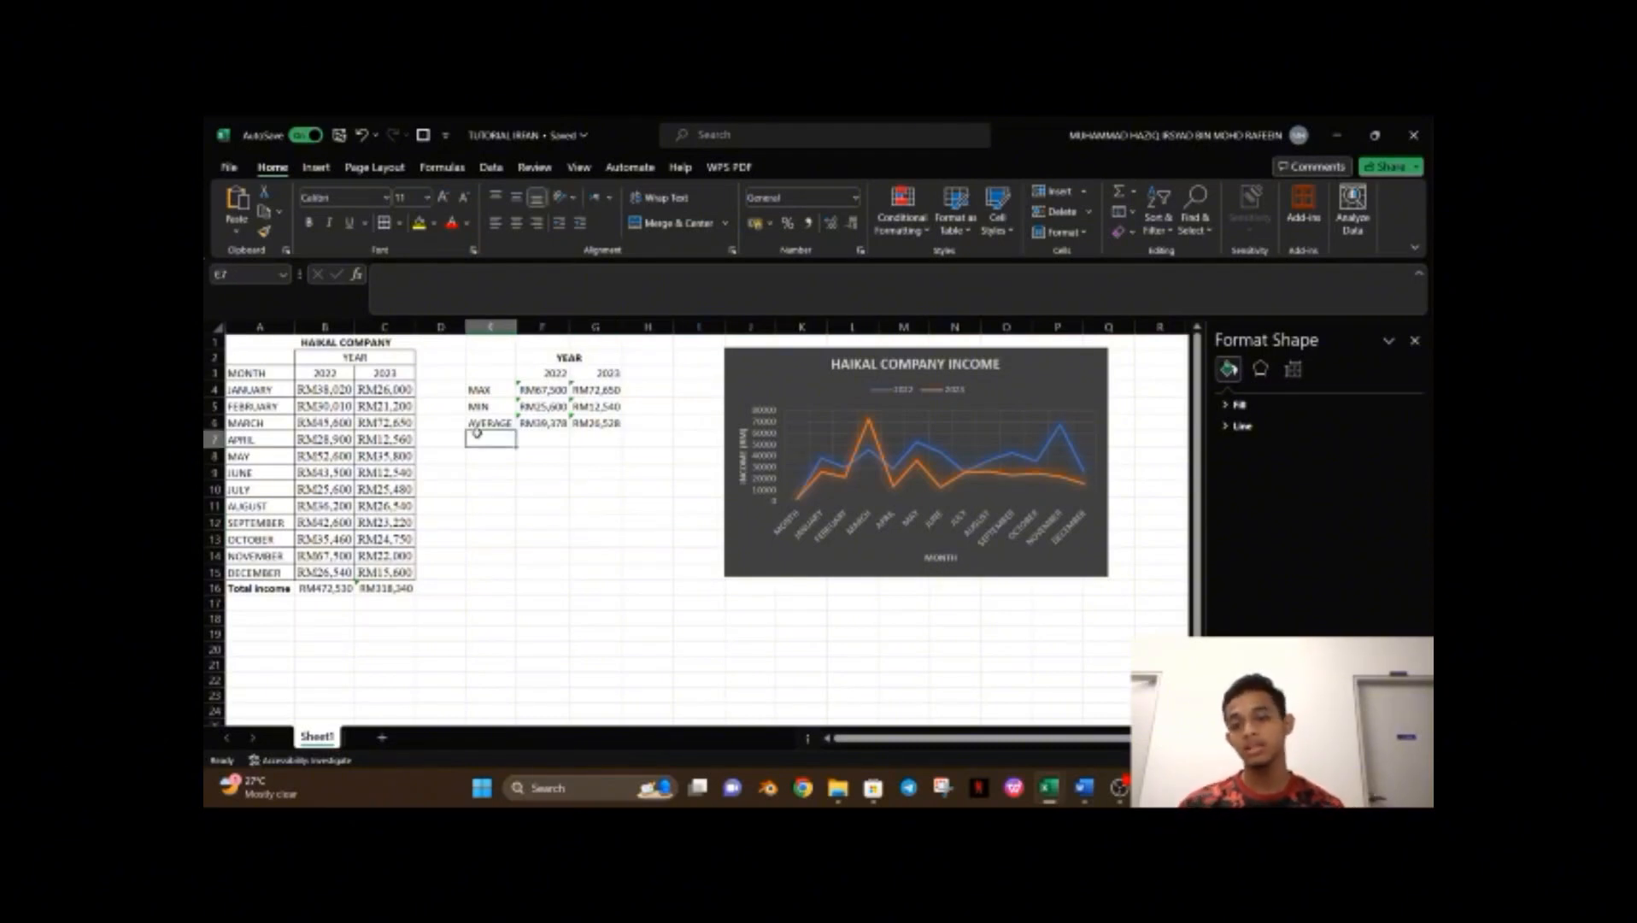
{"action": "type", "text": "BENCH"}
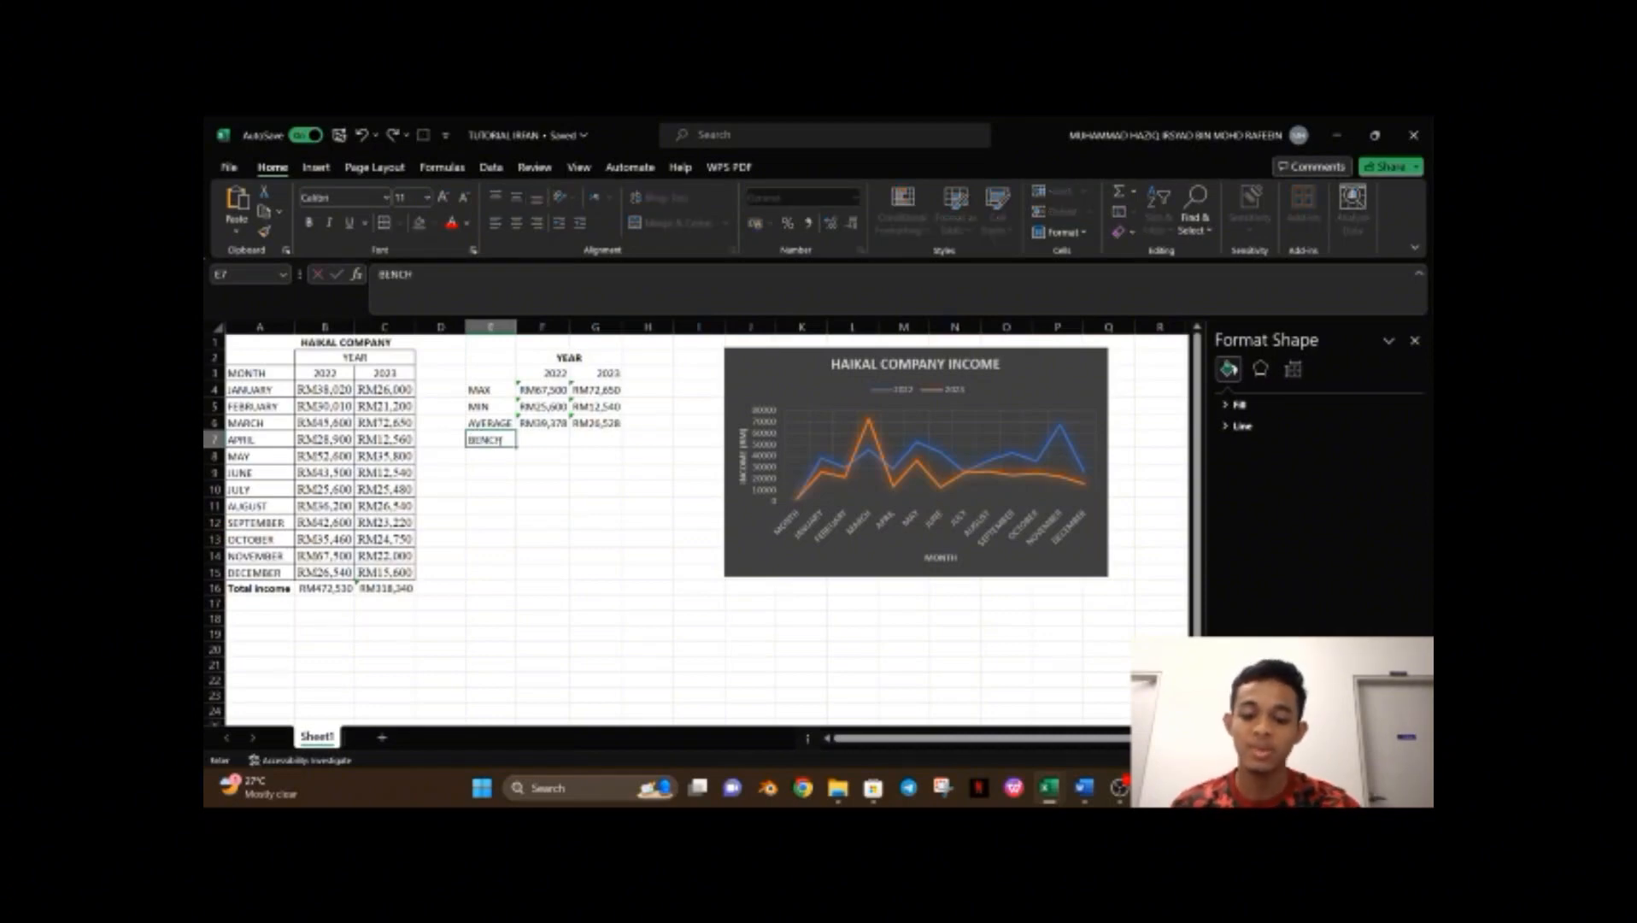
{"action": "type", "text": "MARKS"}
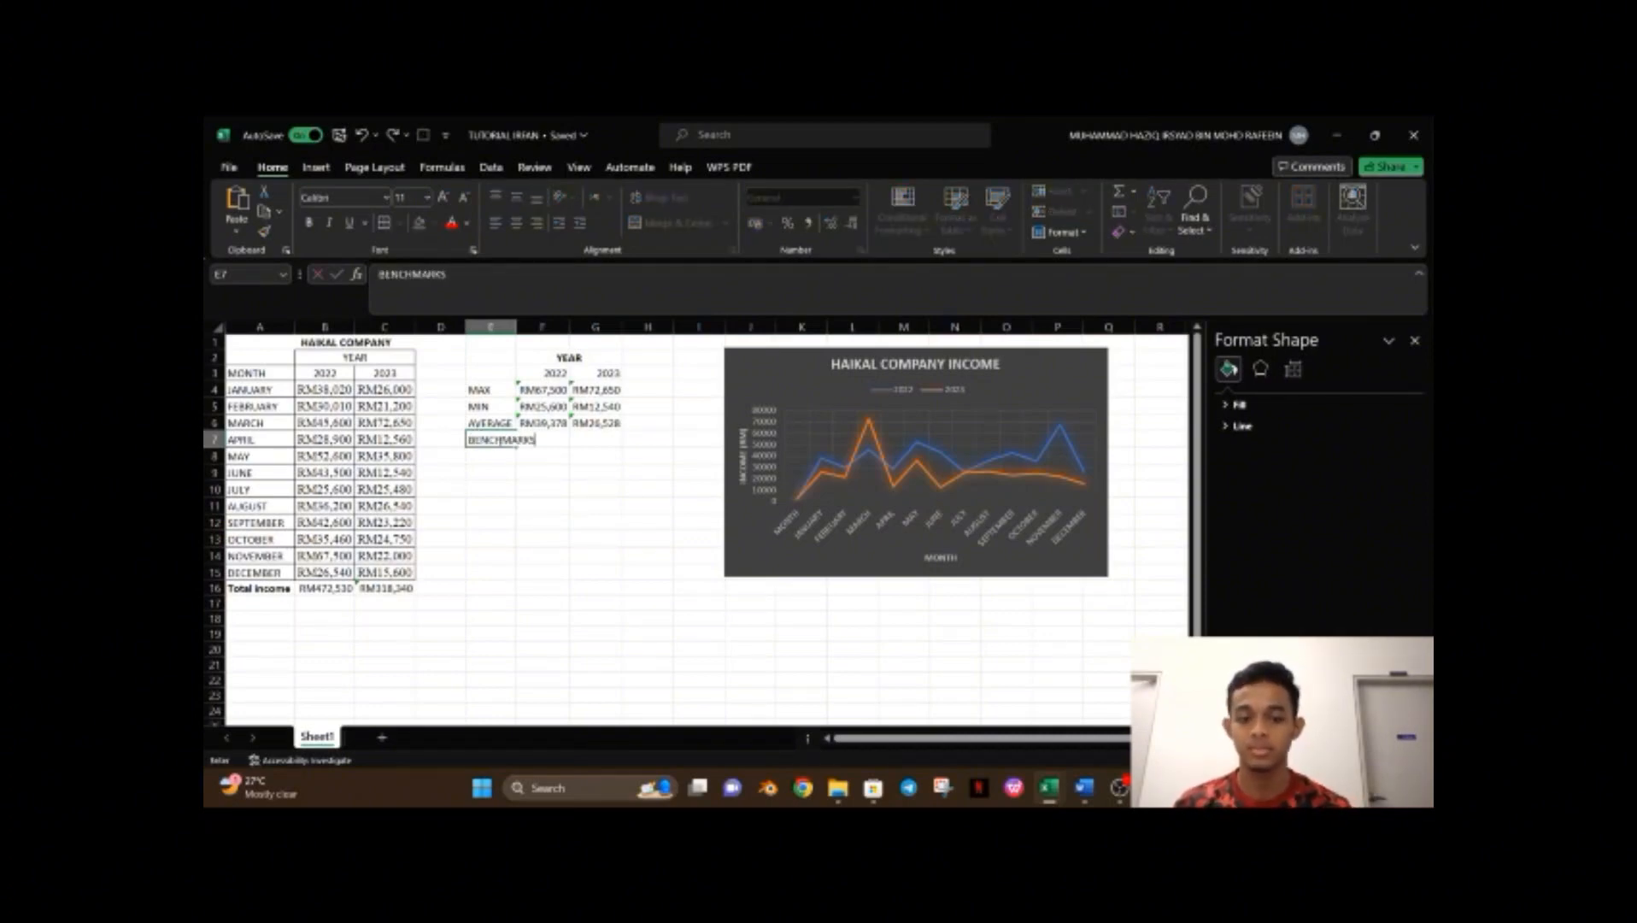
{"action": "key", "text": "Tab"}
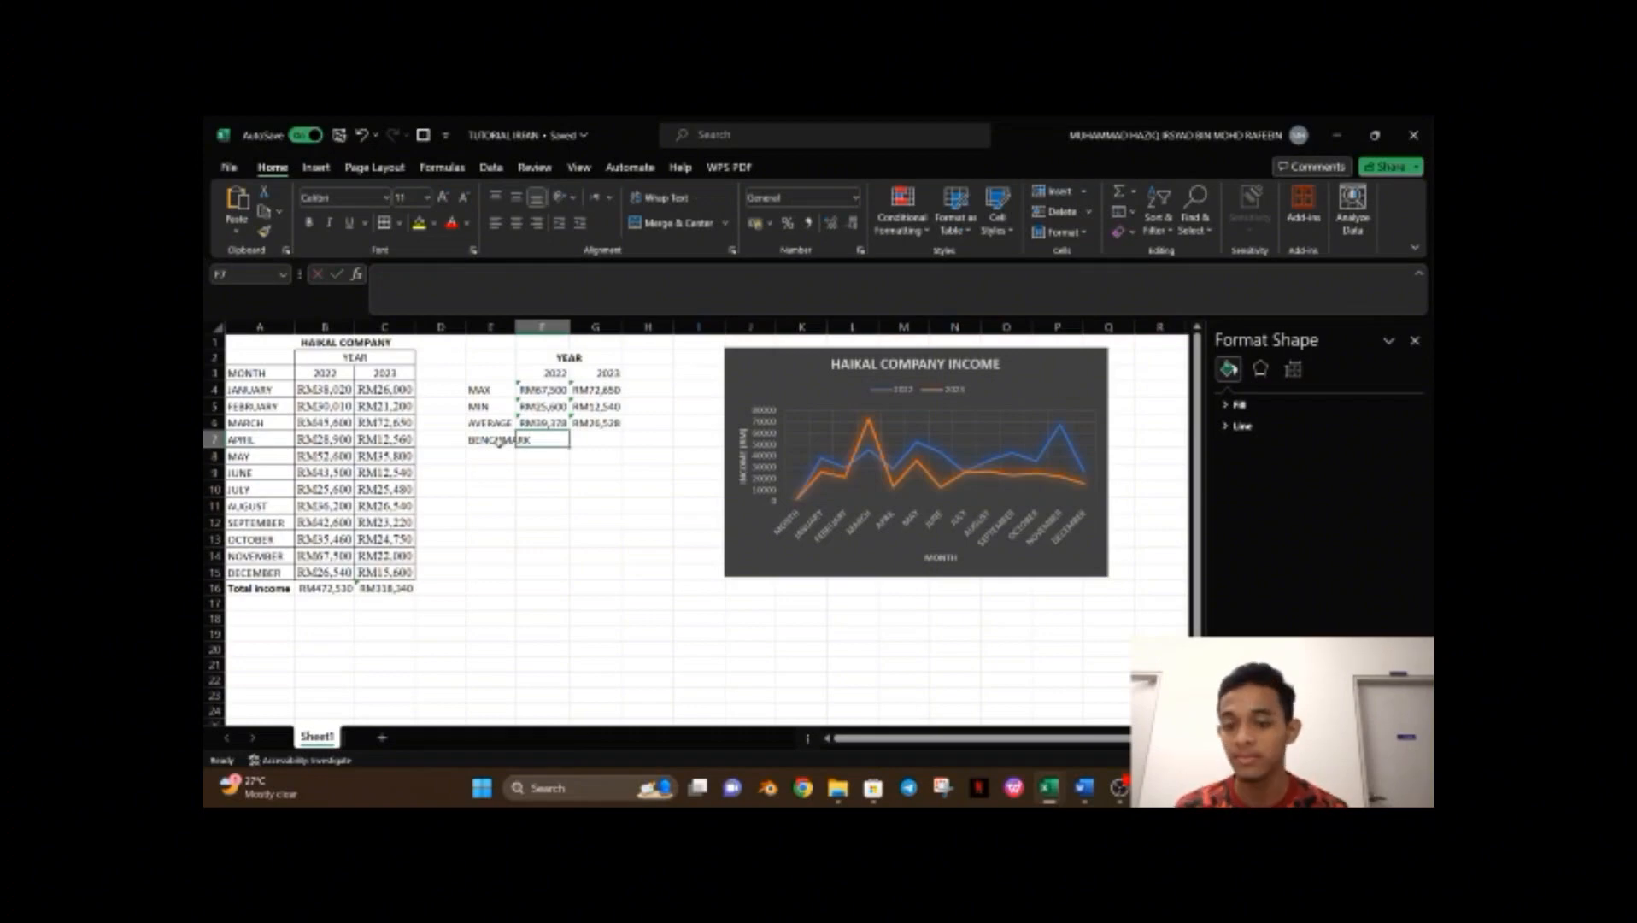
Enter =COUNT(B4,B6,B8) in F7 to count selected 2022 income cells.
{"action": "type", "text": "="}
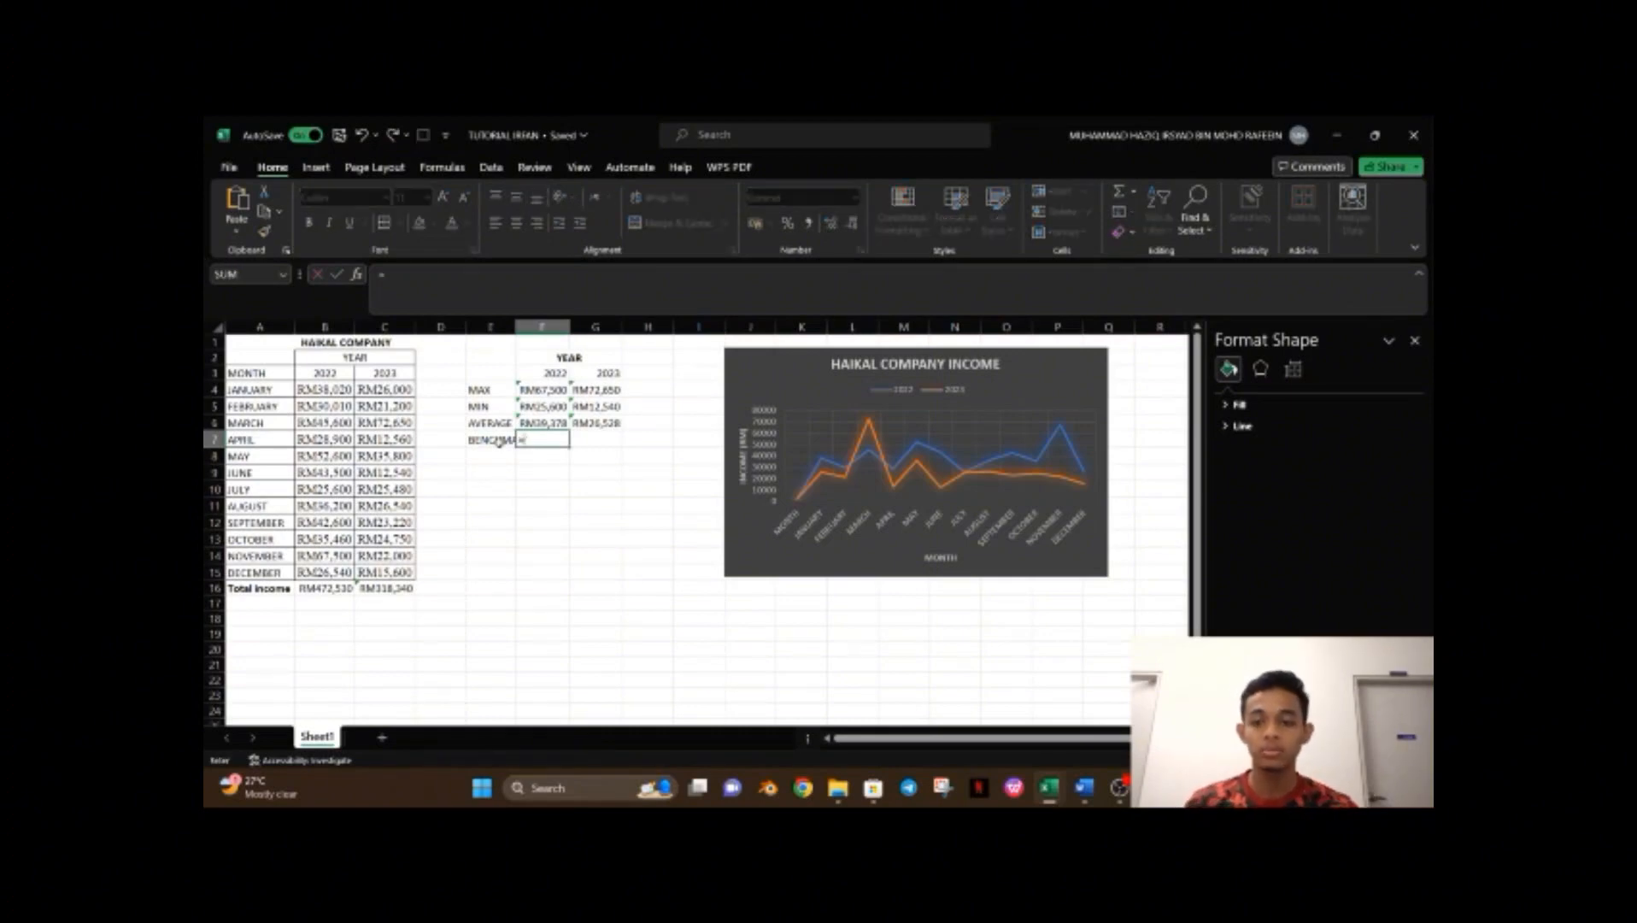
{"action": "type", "text": "COUNT"}
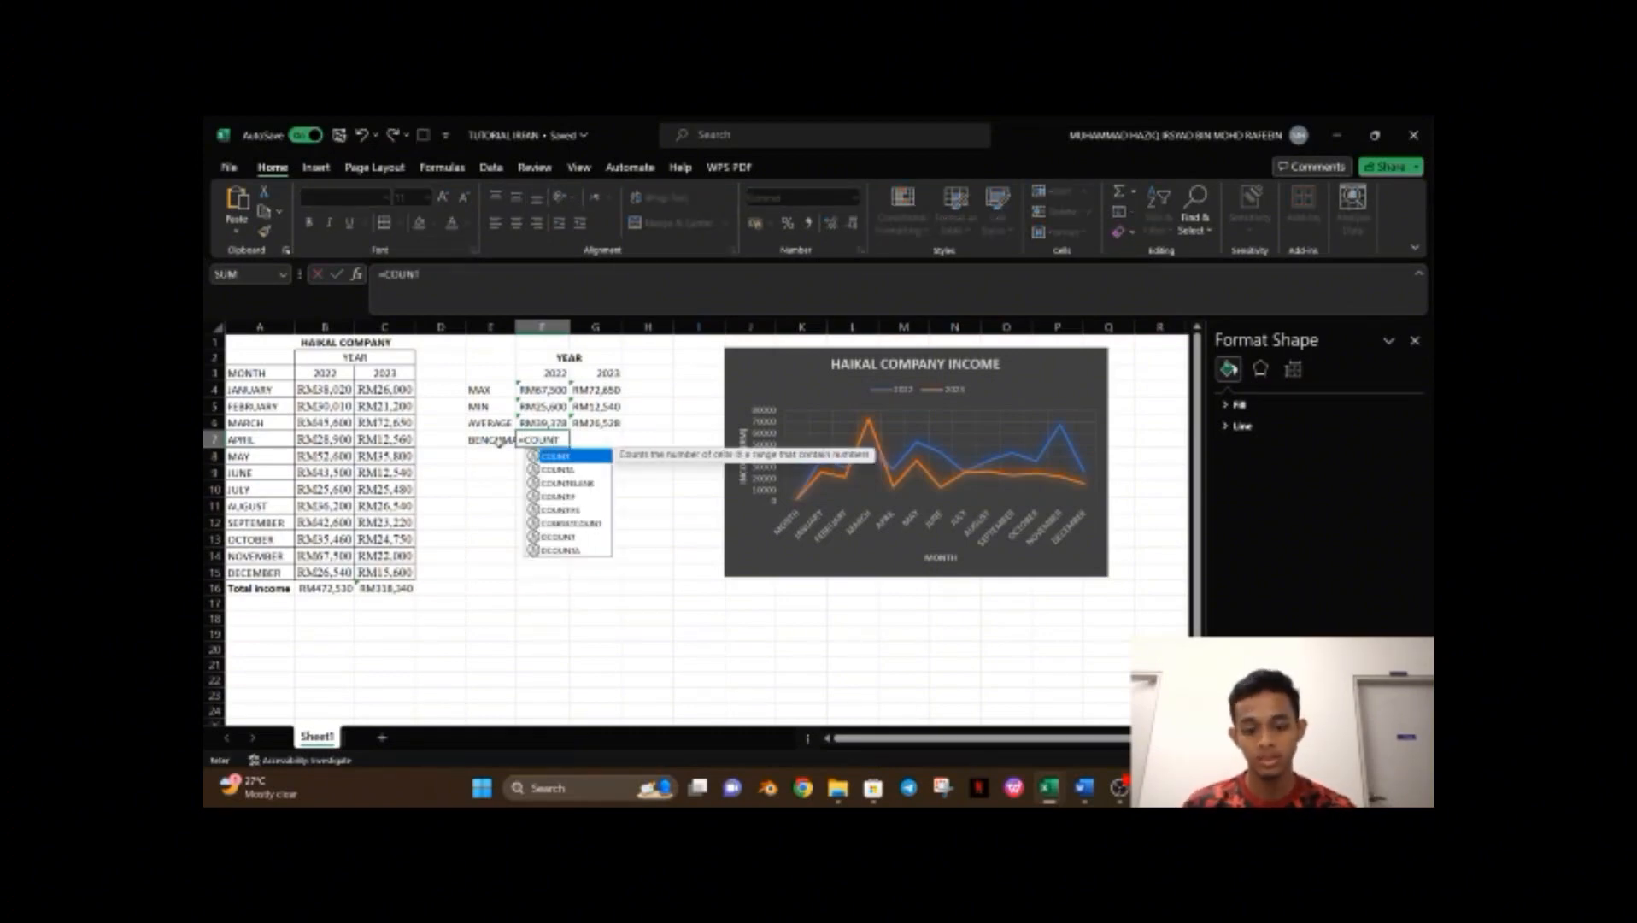
{"action": "type", "text": "("}
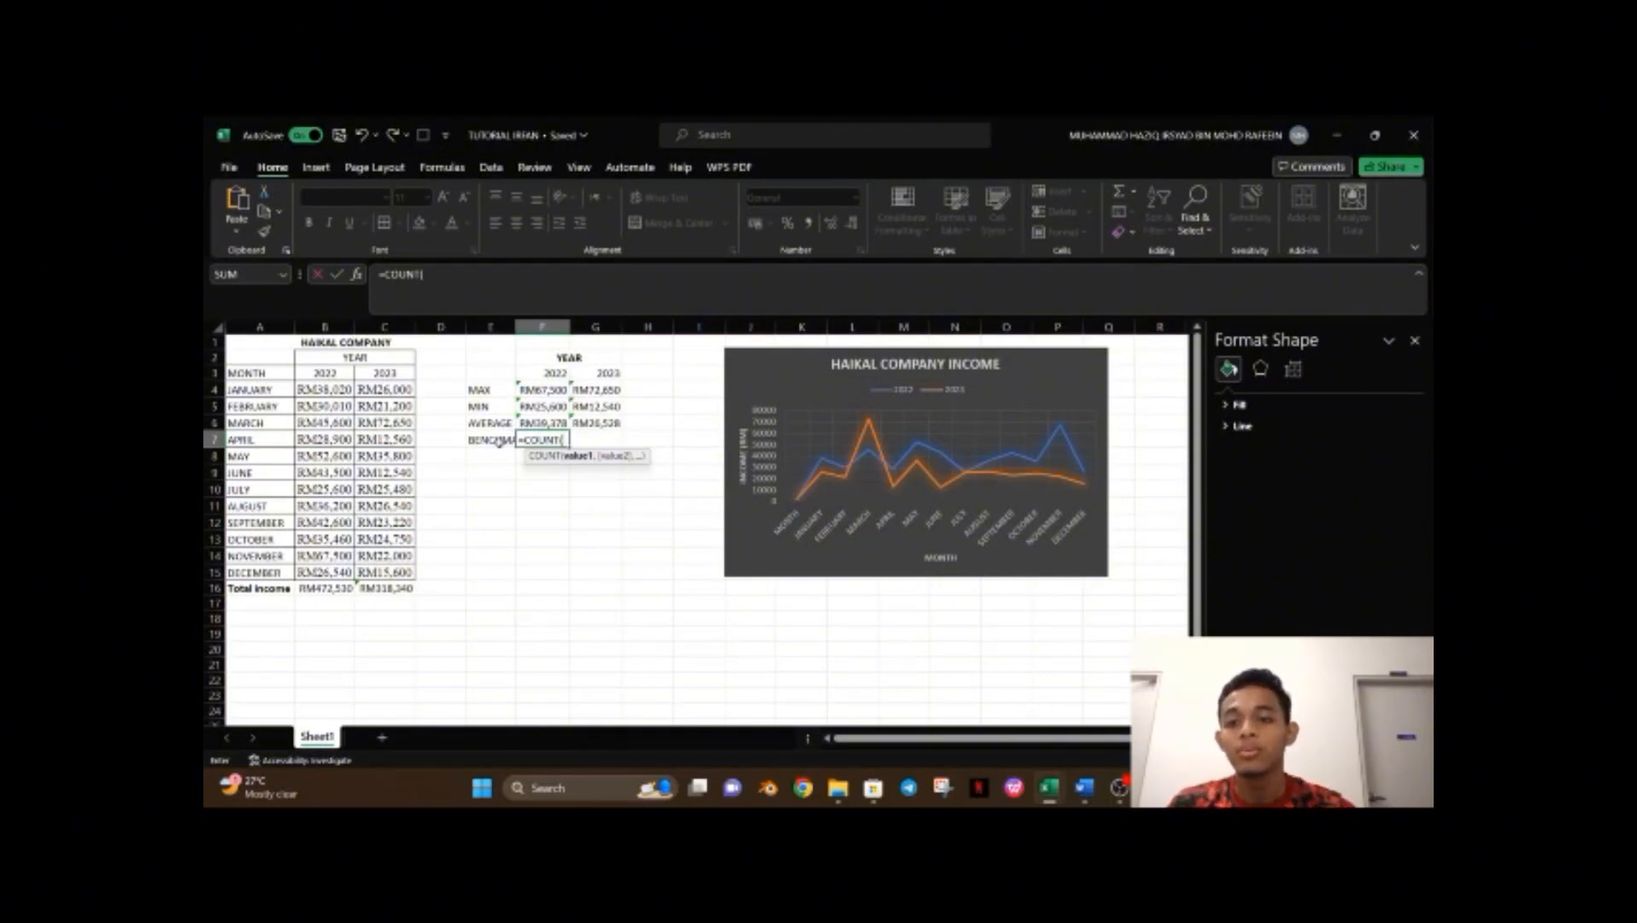
{"action": "left_click", "coordinate": [345, 391]}
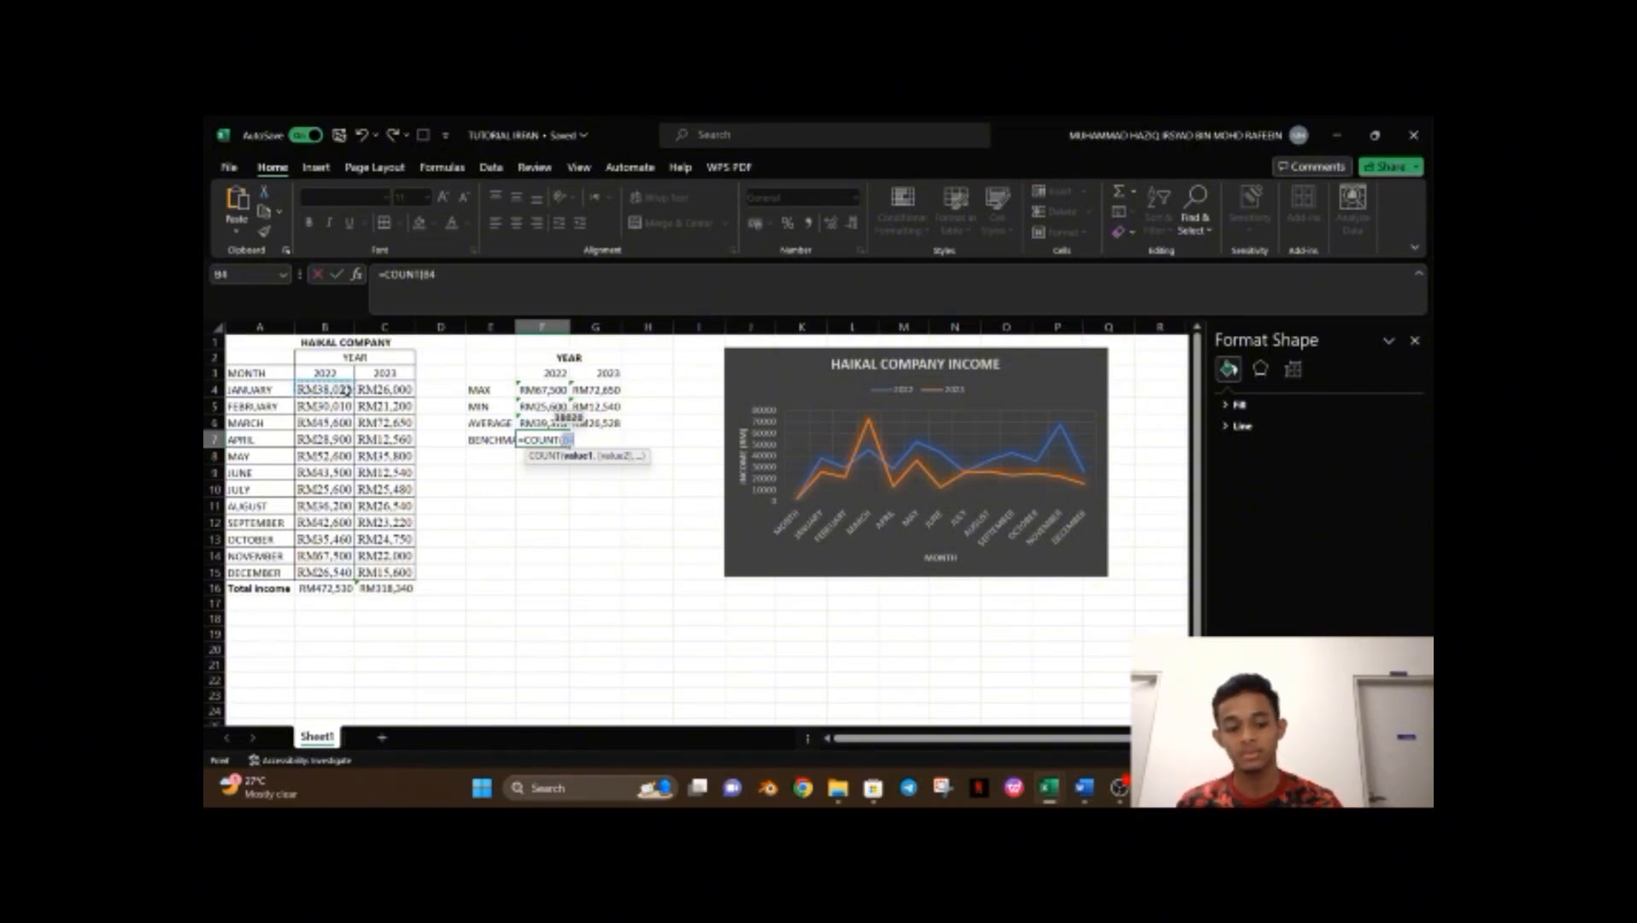
{"action": "type", "text": ","}
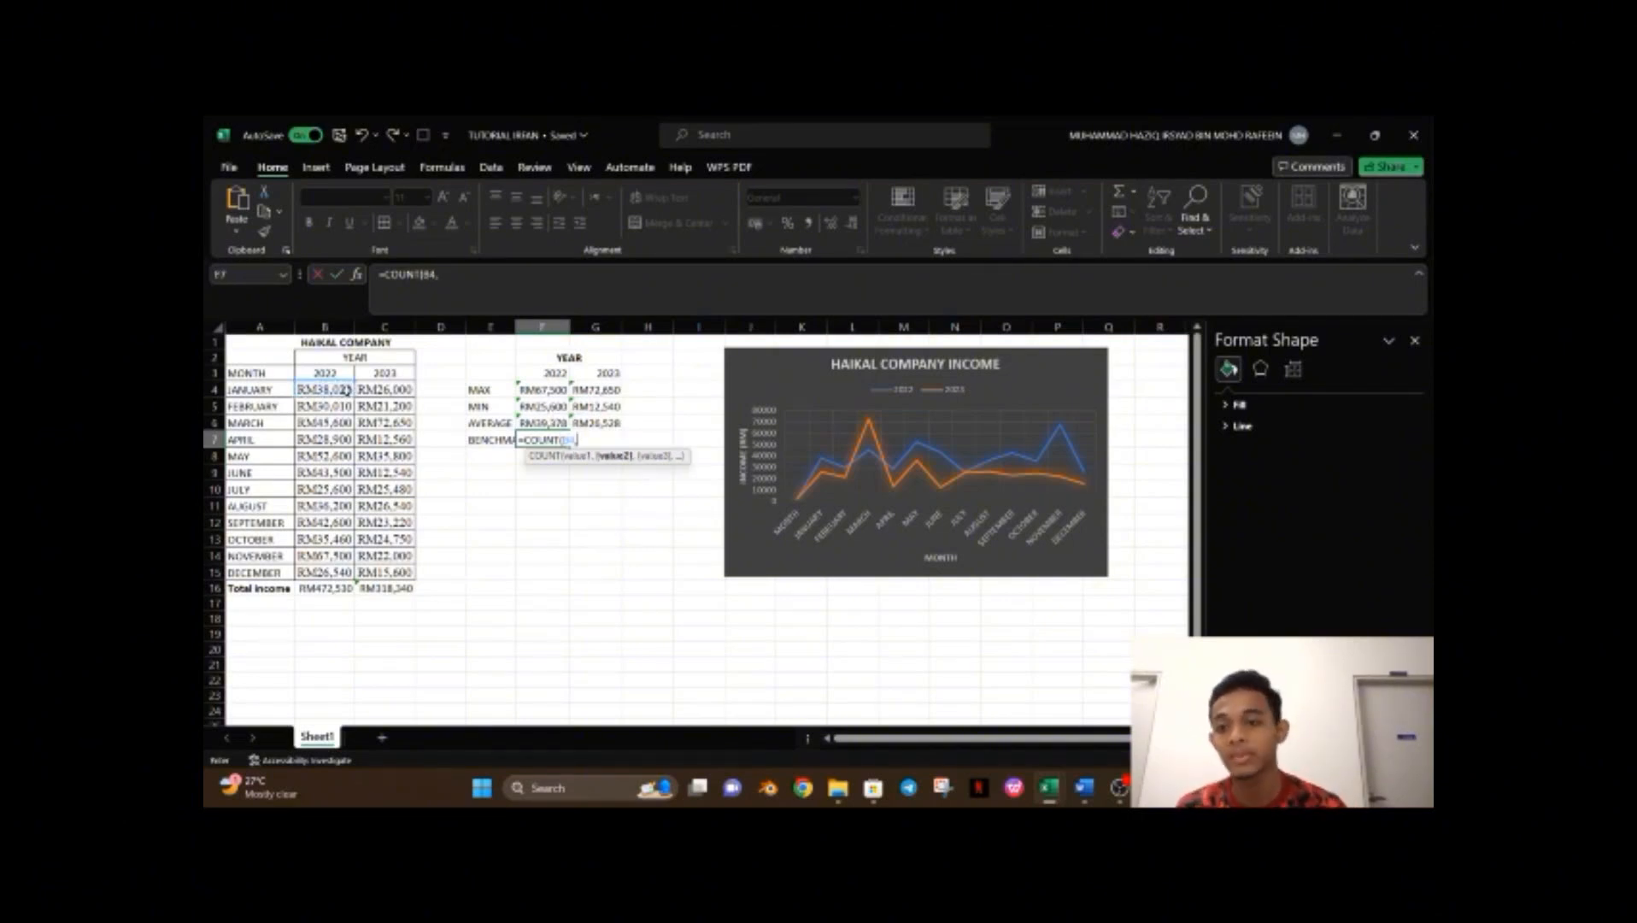
{"action": "left_click", "coordinate": [348, 421]}
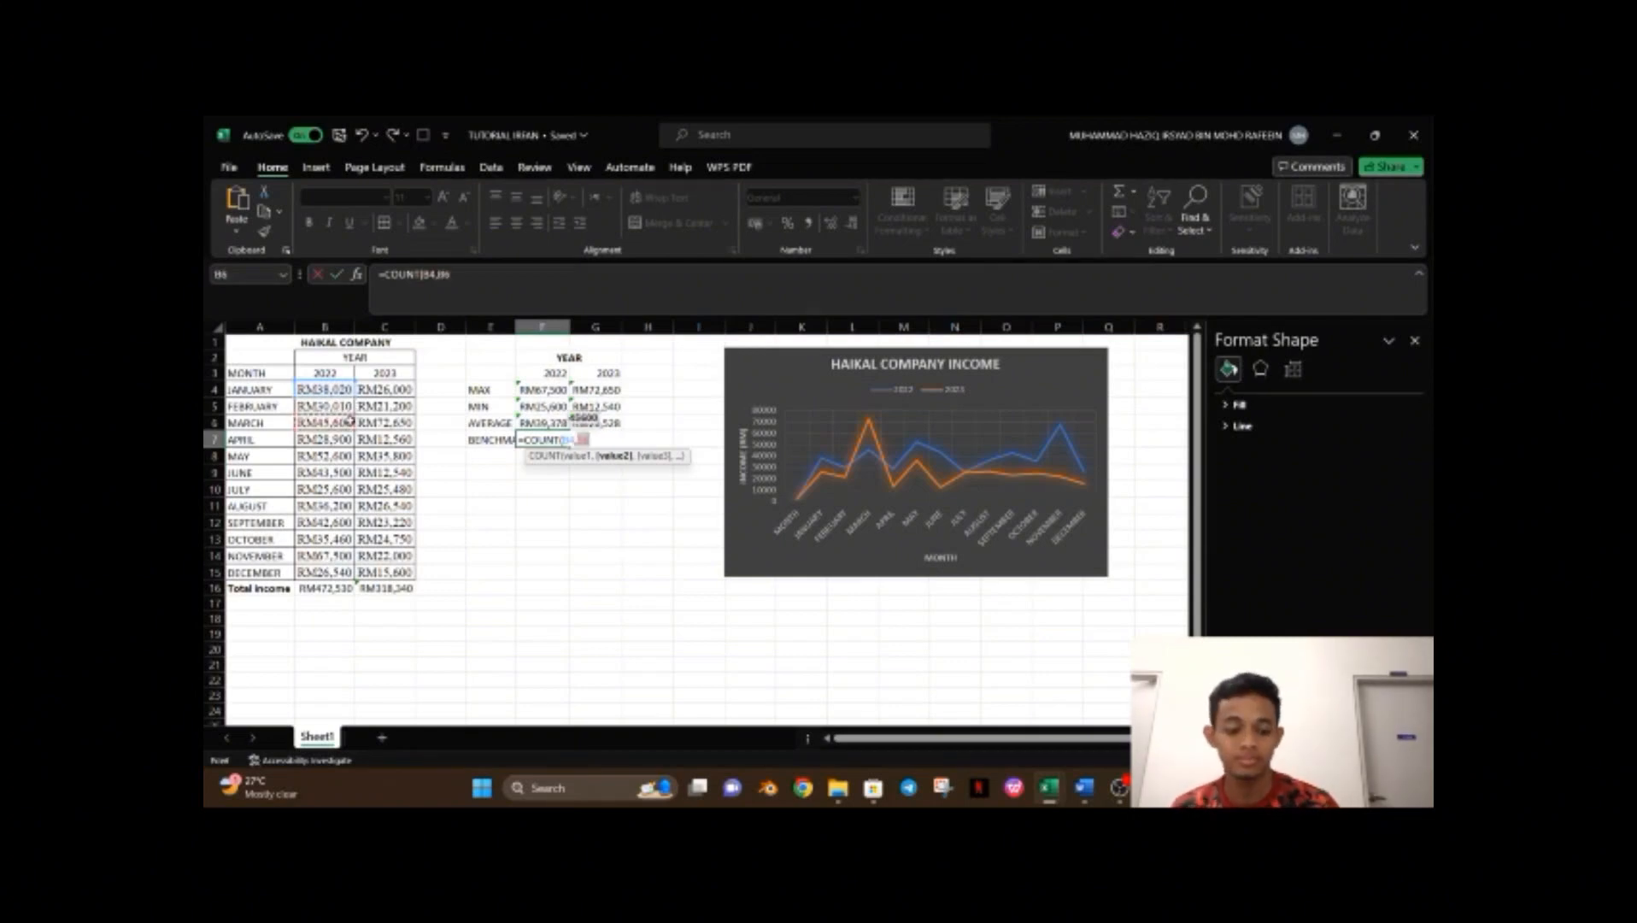
{"action": "type", "text": ","}
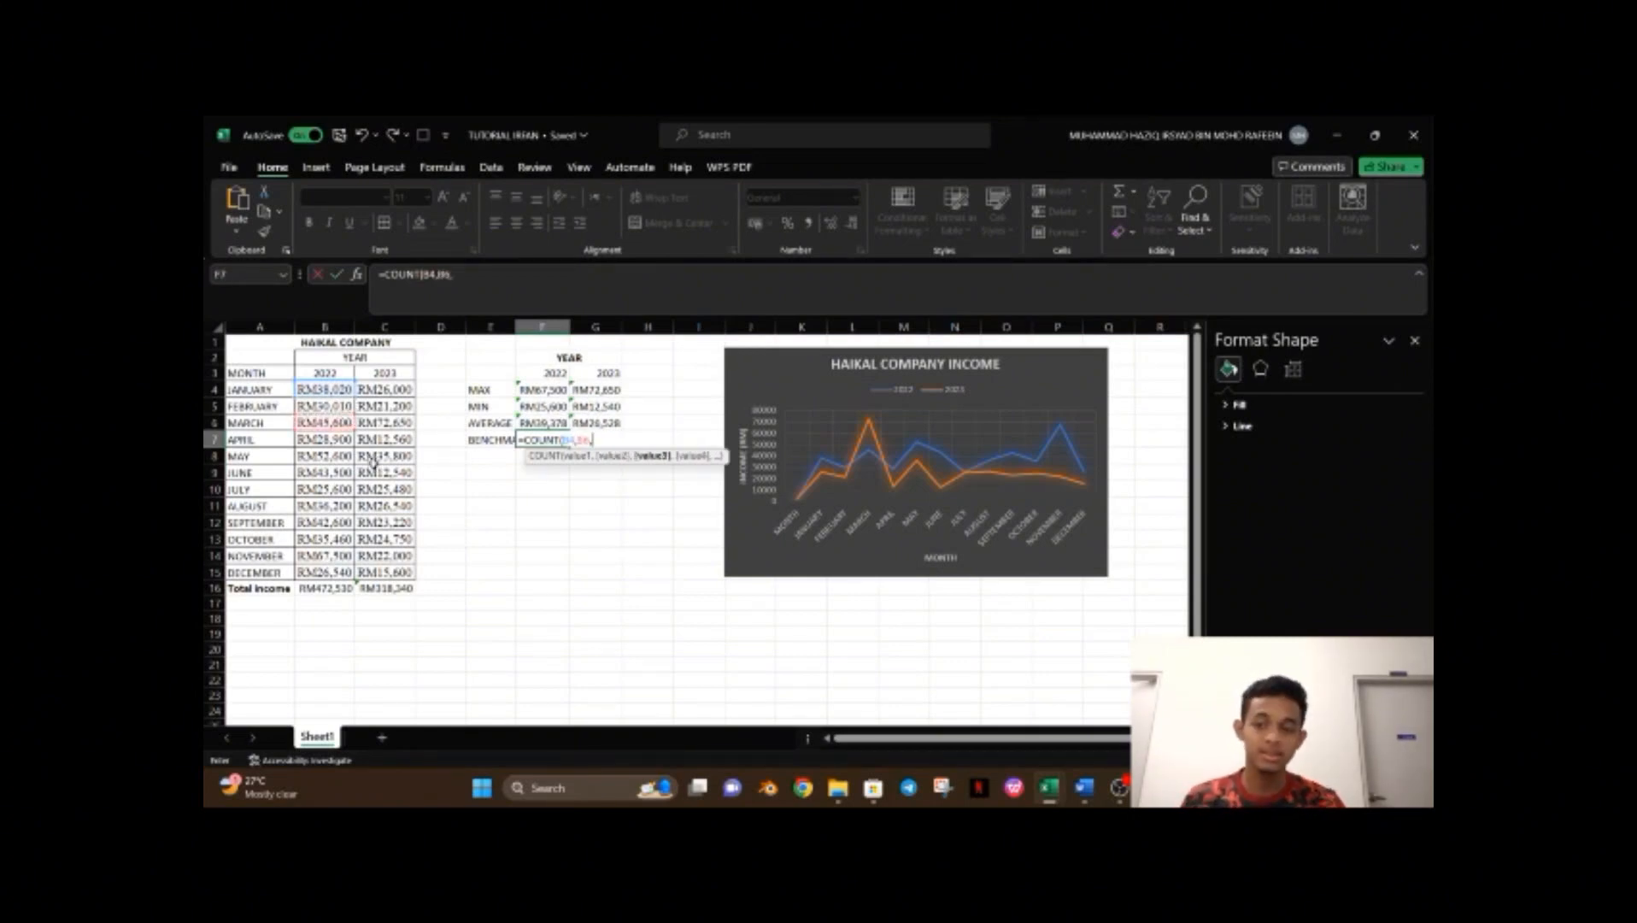
{"action": "left_click", "coordinate": [349, 455]}
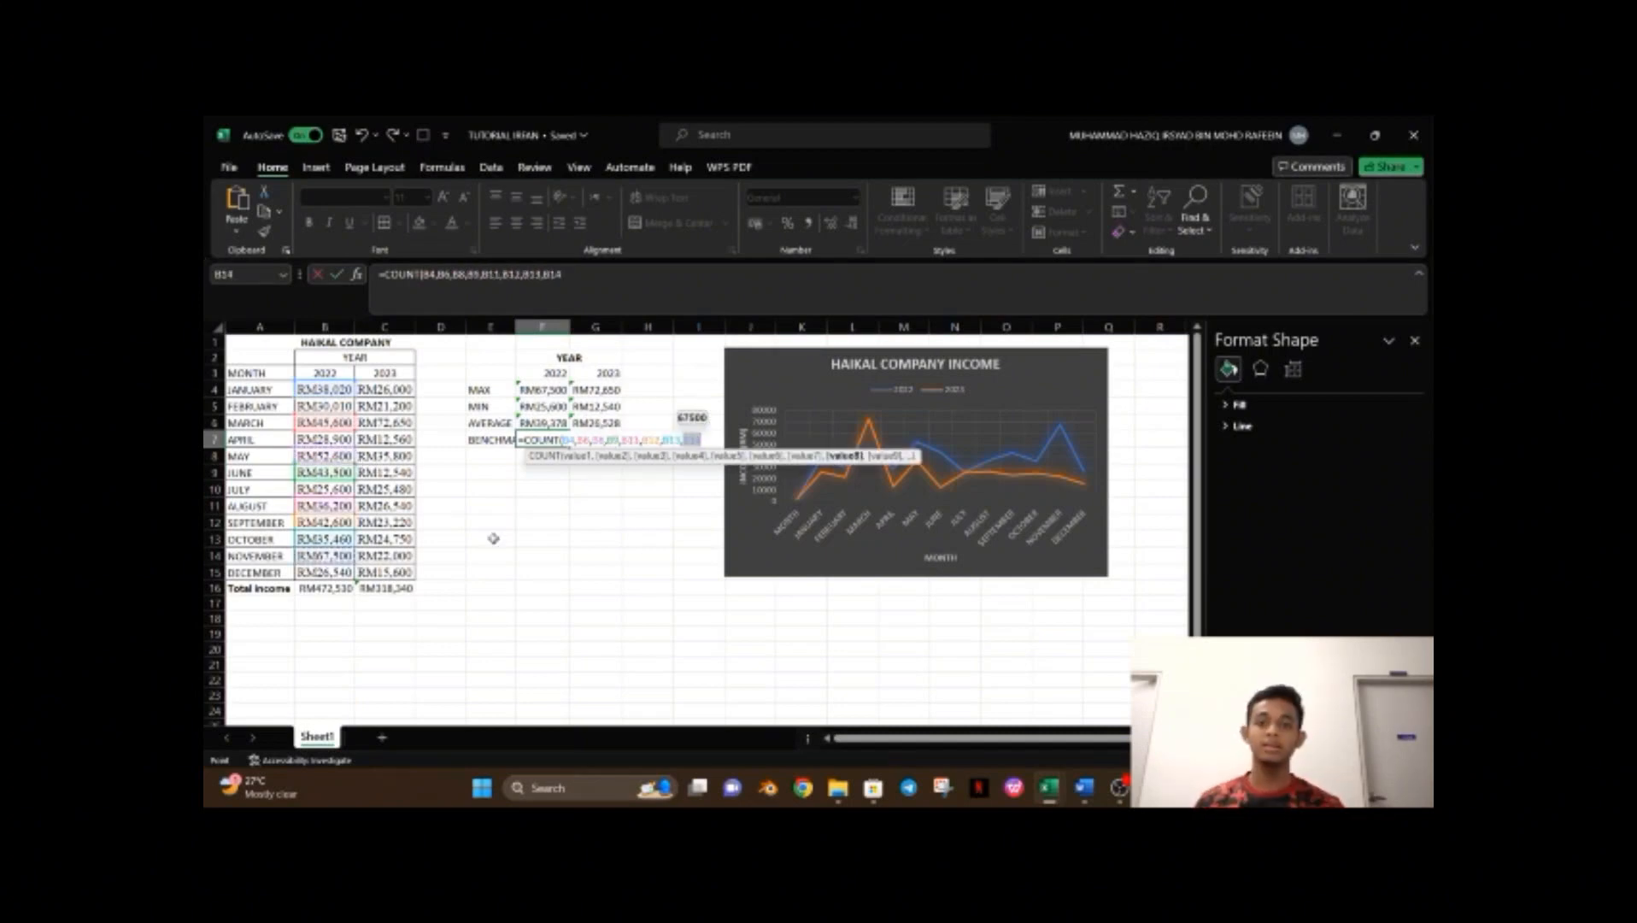
{"action": "key", "text": "Return"}
{"action": "left_click", "coordinate": [544, 544]}
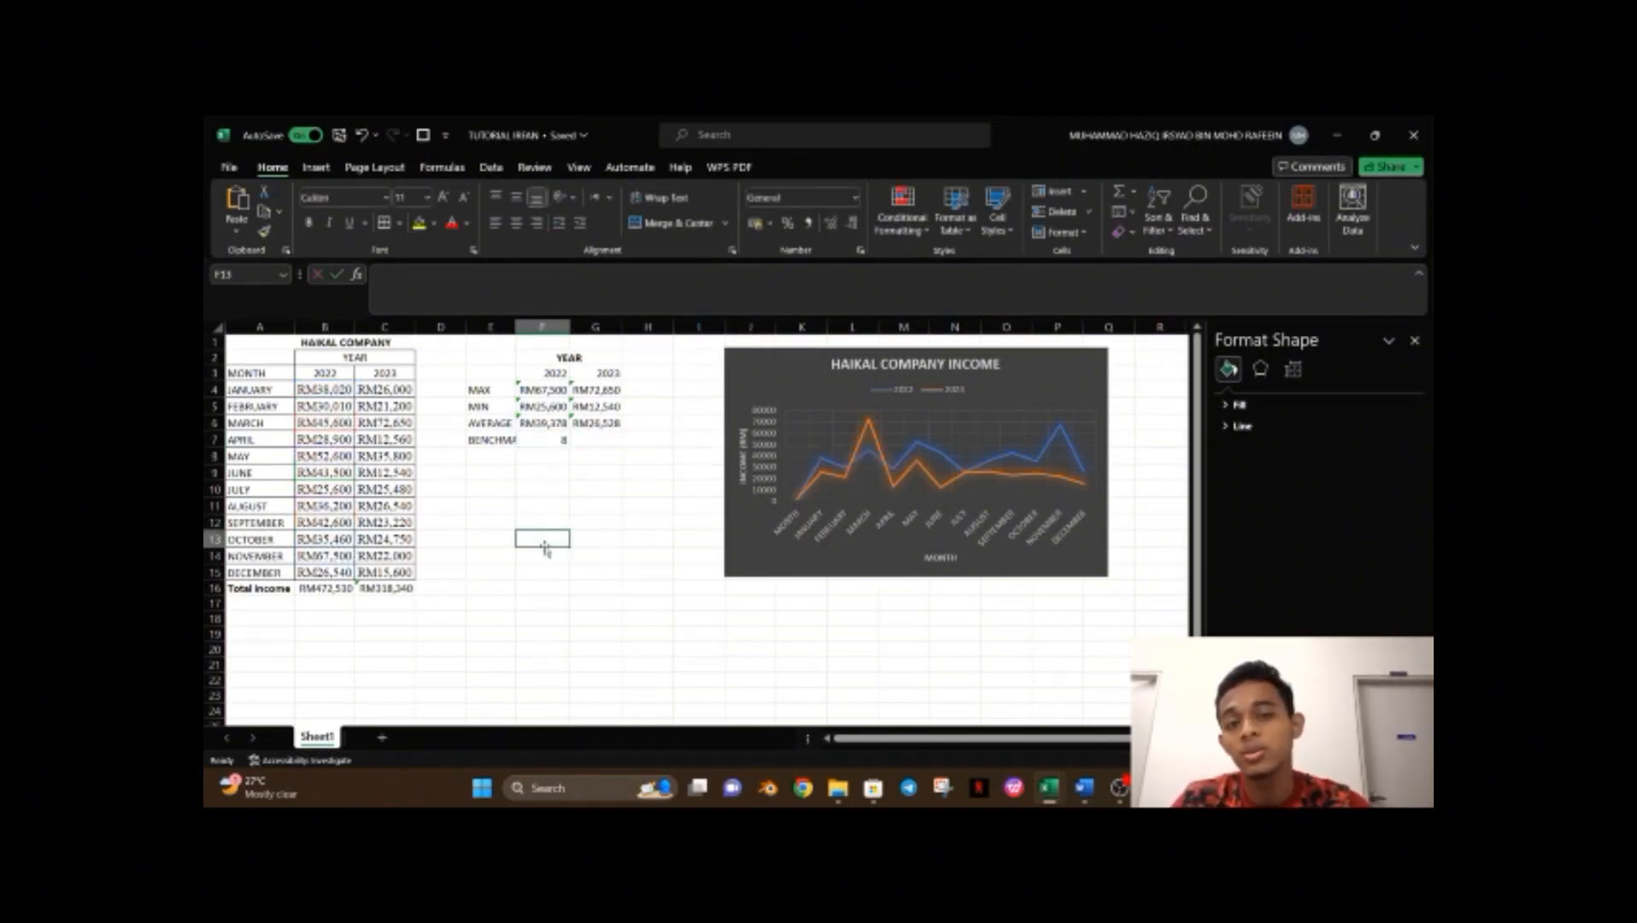
Enter =COUNTIF(C4:C15,">=RM35000") in G7 to count 2023 months meeting the benchmark.
{"action": "left_click", "coordinate": [606, 439]}
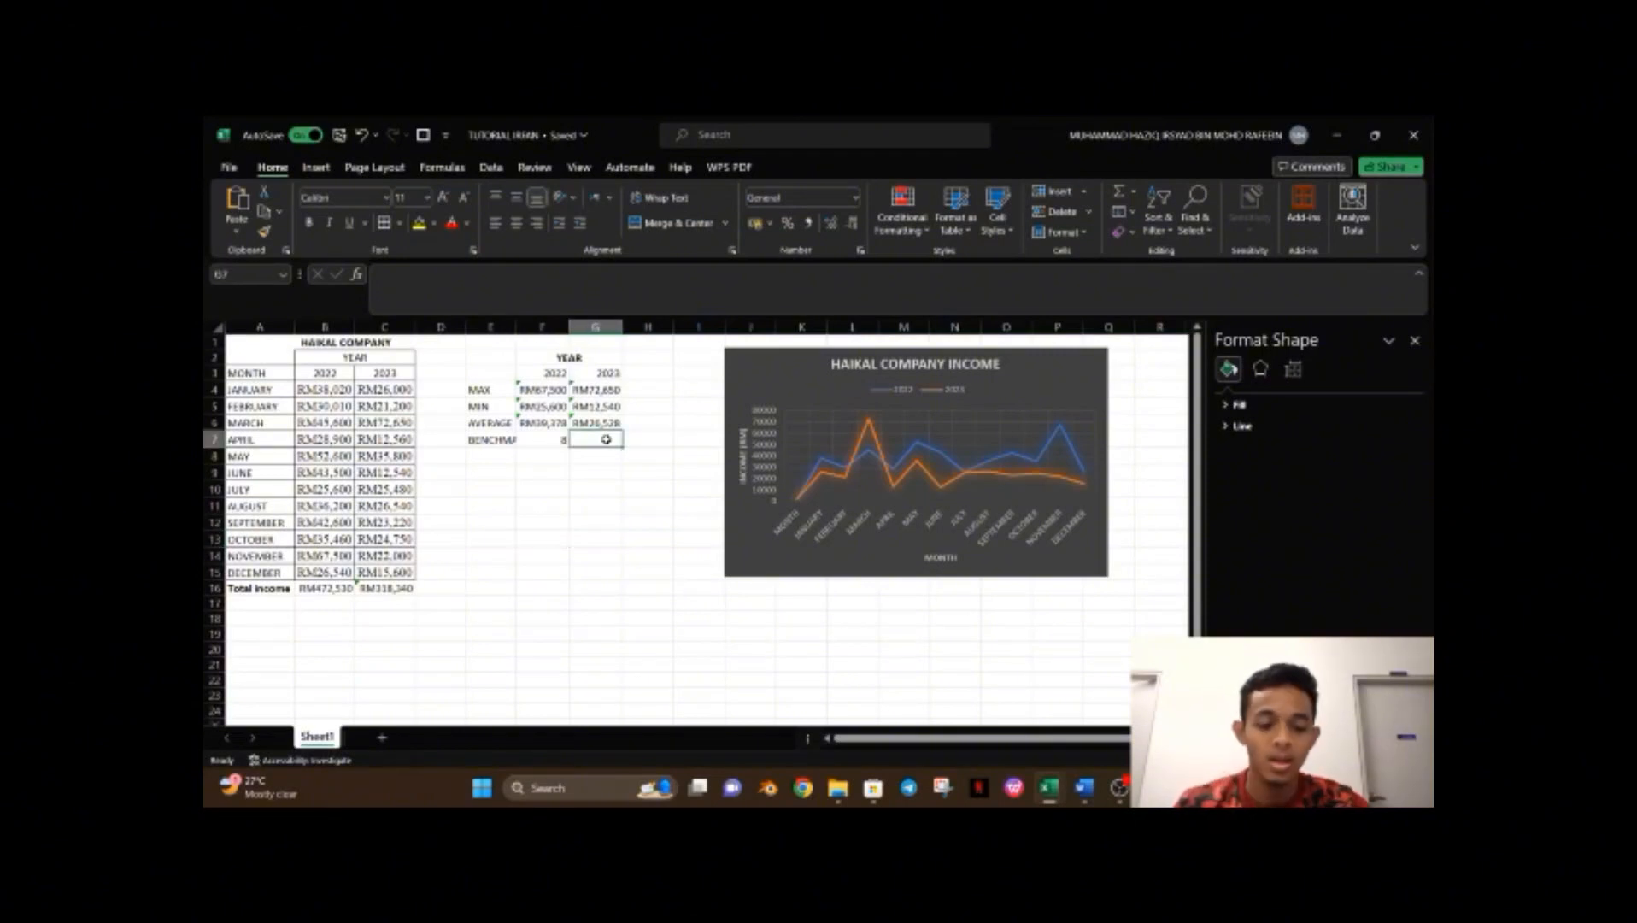
{"action": "type", "text": "=COUNT"}
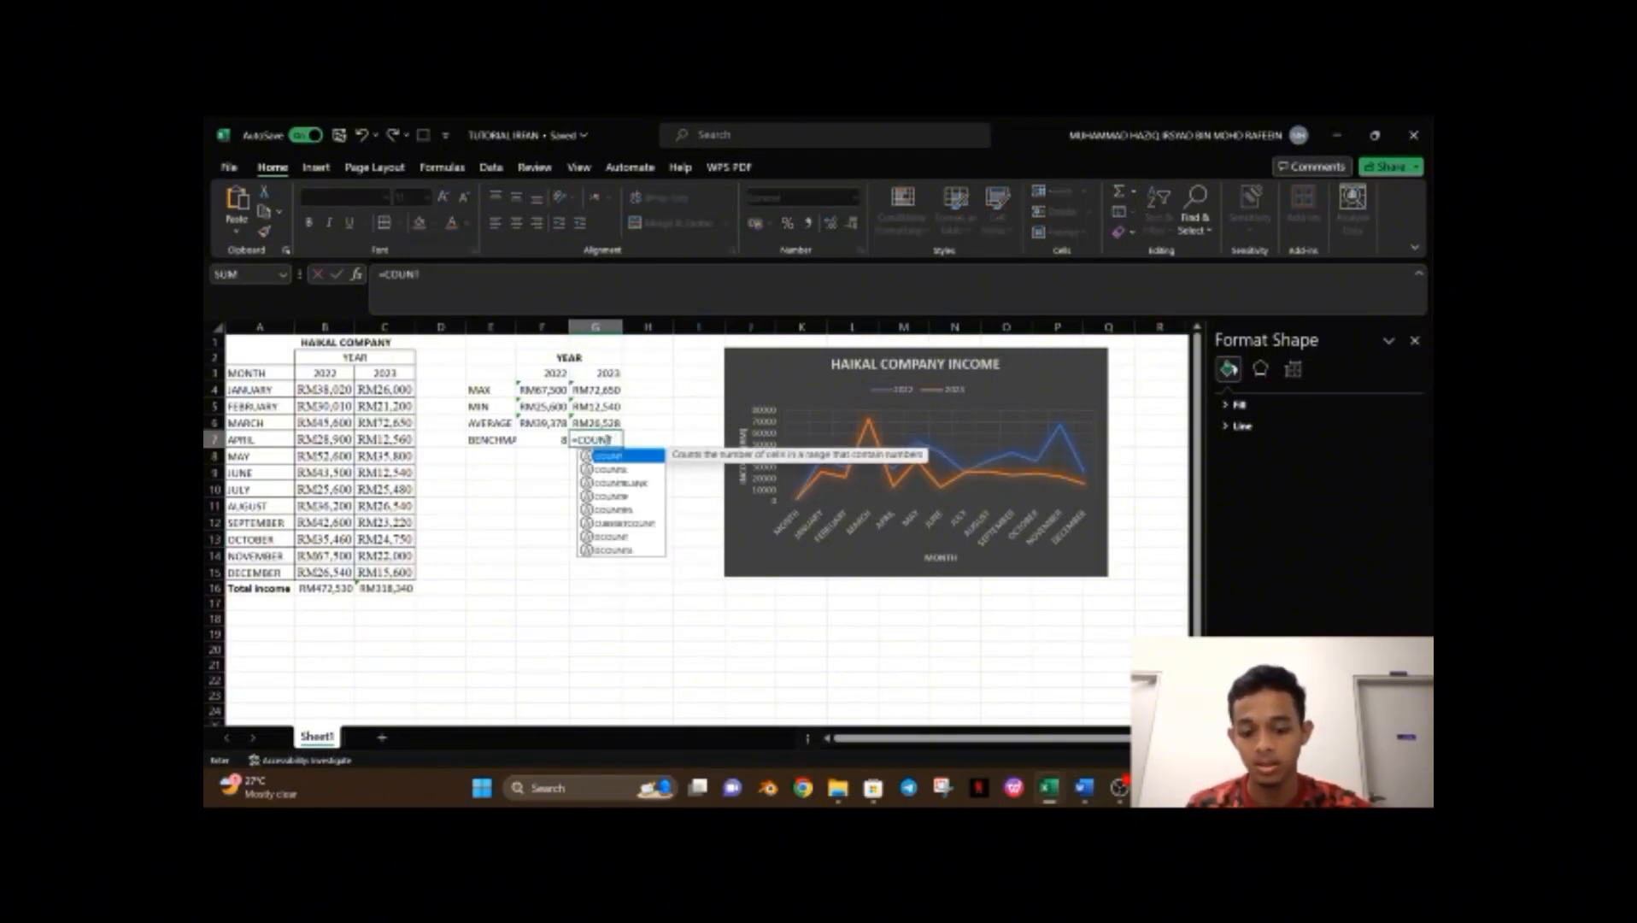
{"action": "type", "text": "IF"}
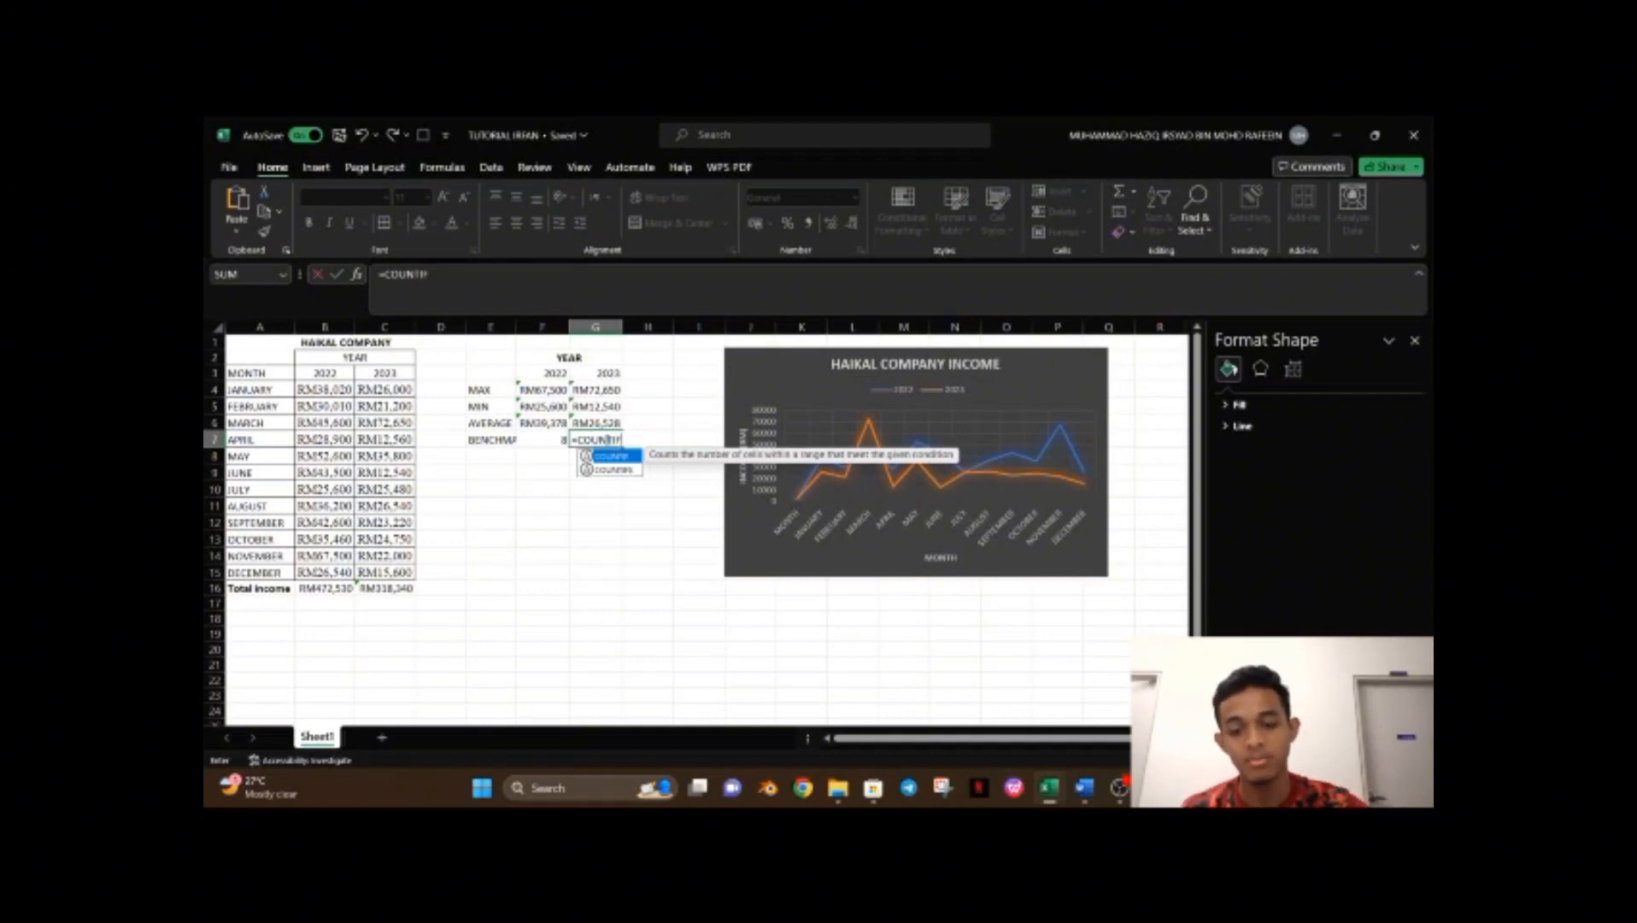
{"action": "type", "text": "("}
{"action": "left_click", "coordinate": [400, 389]}
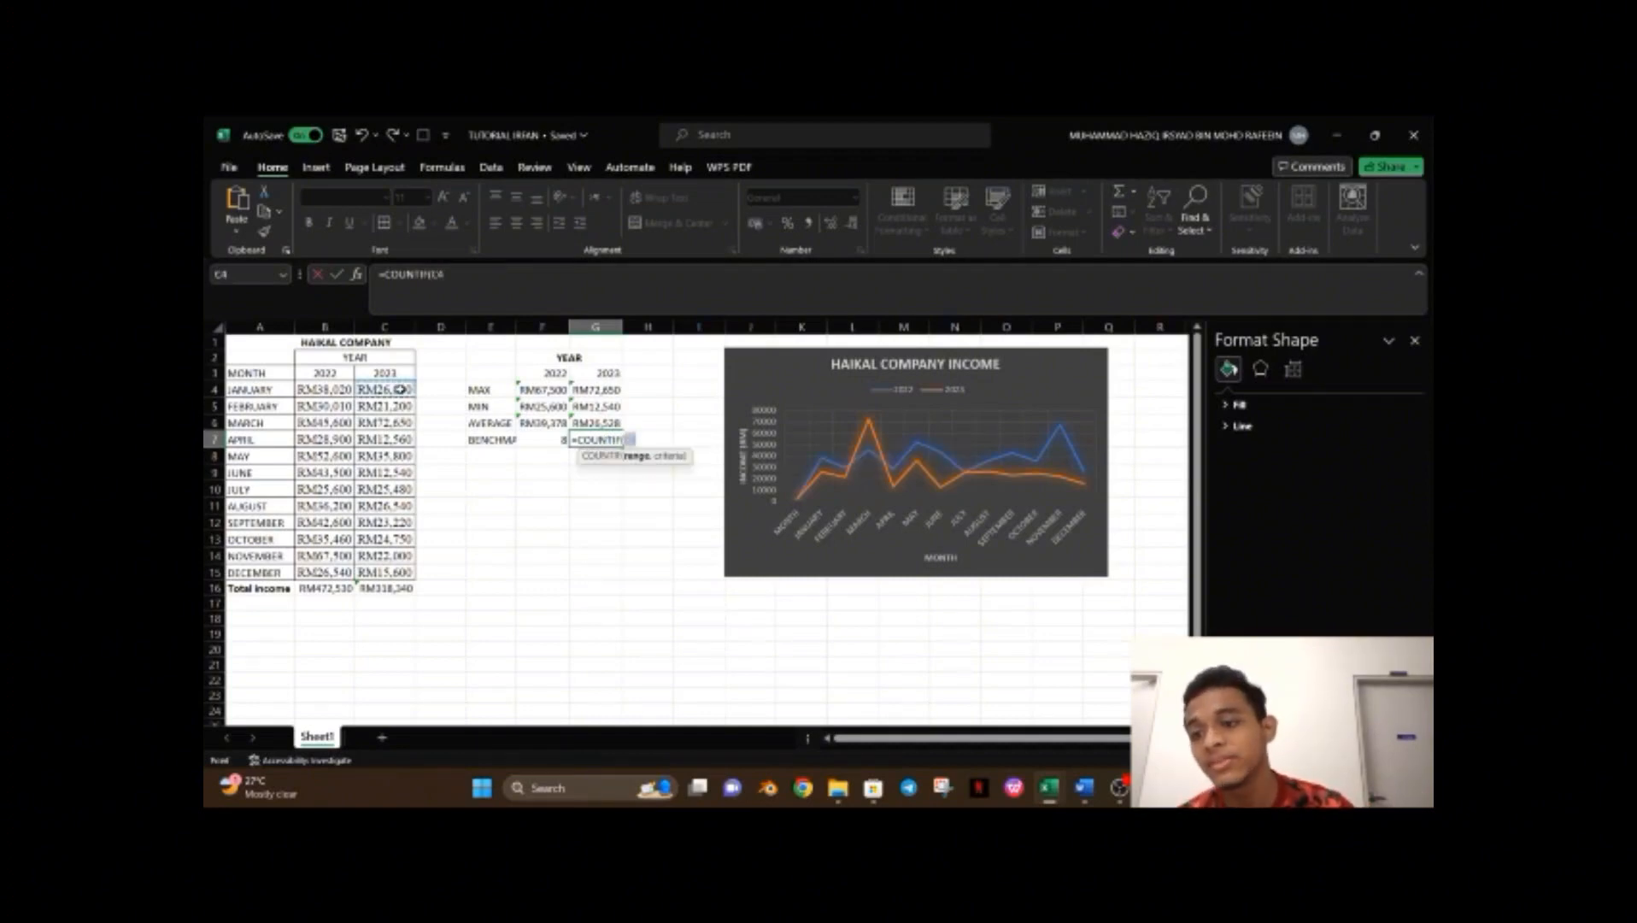
{"action": "left_click_drag", "start_coordinate": [400, 389], "coordinate": [395, 570]}
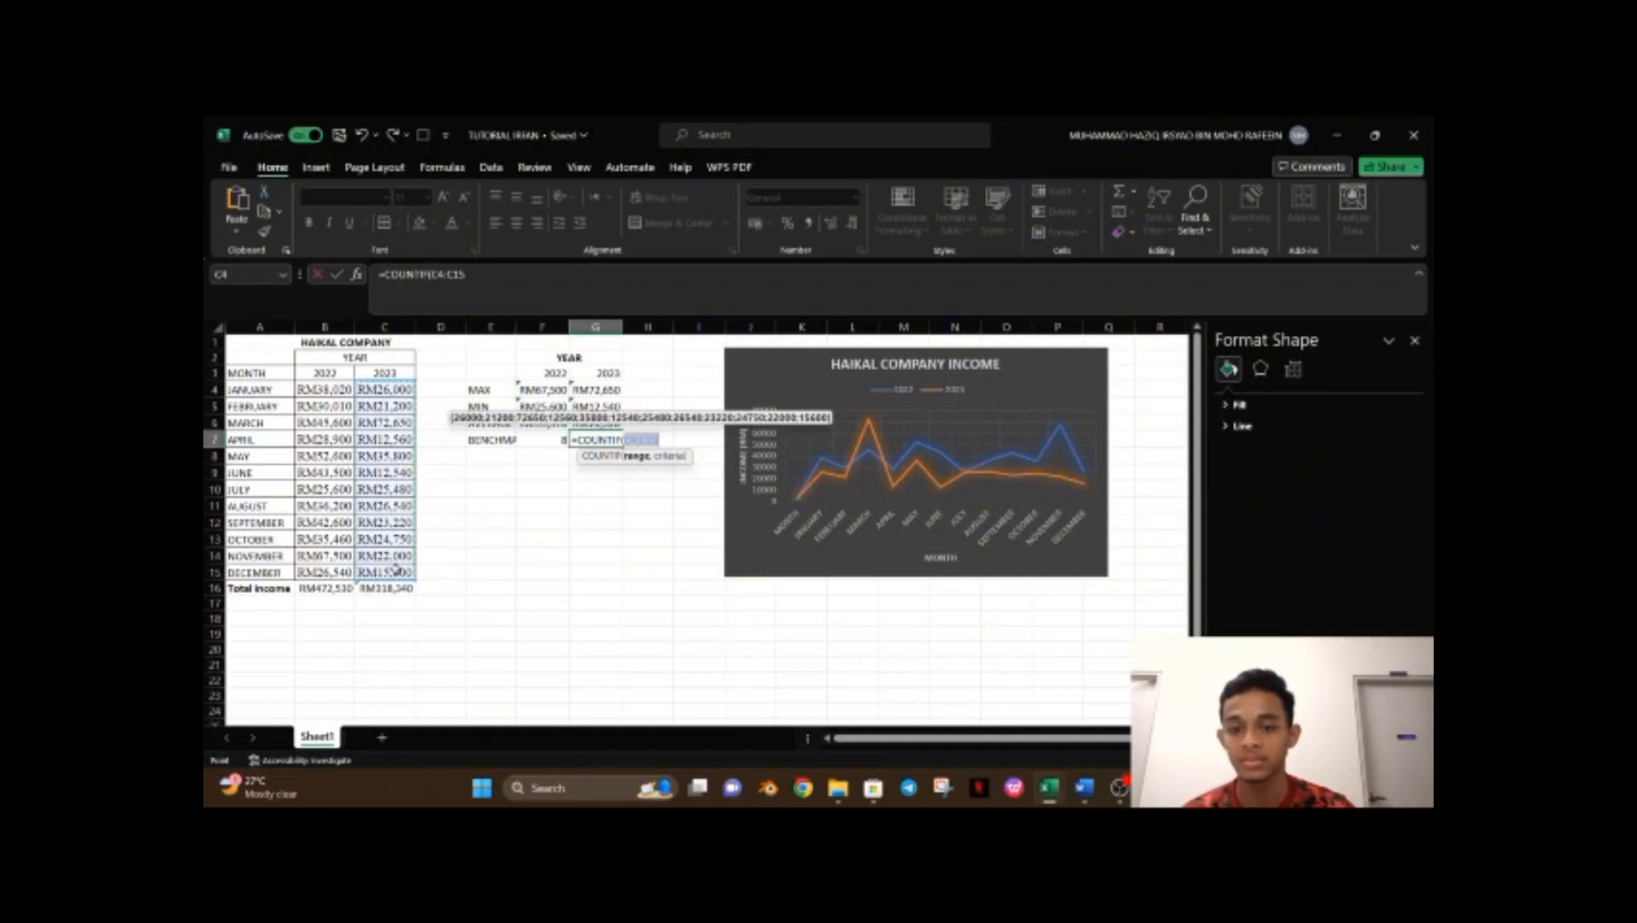
{"action": "type", "text": ","}
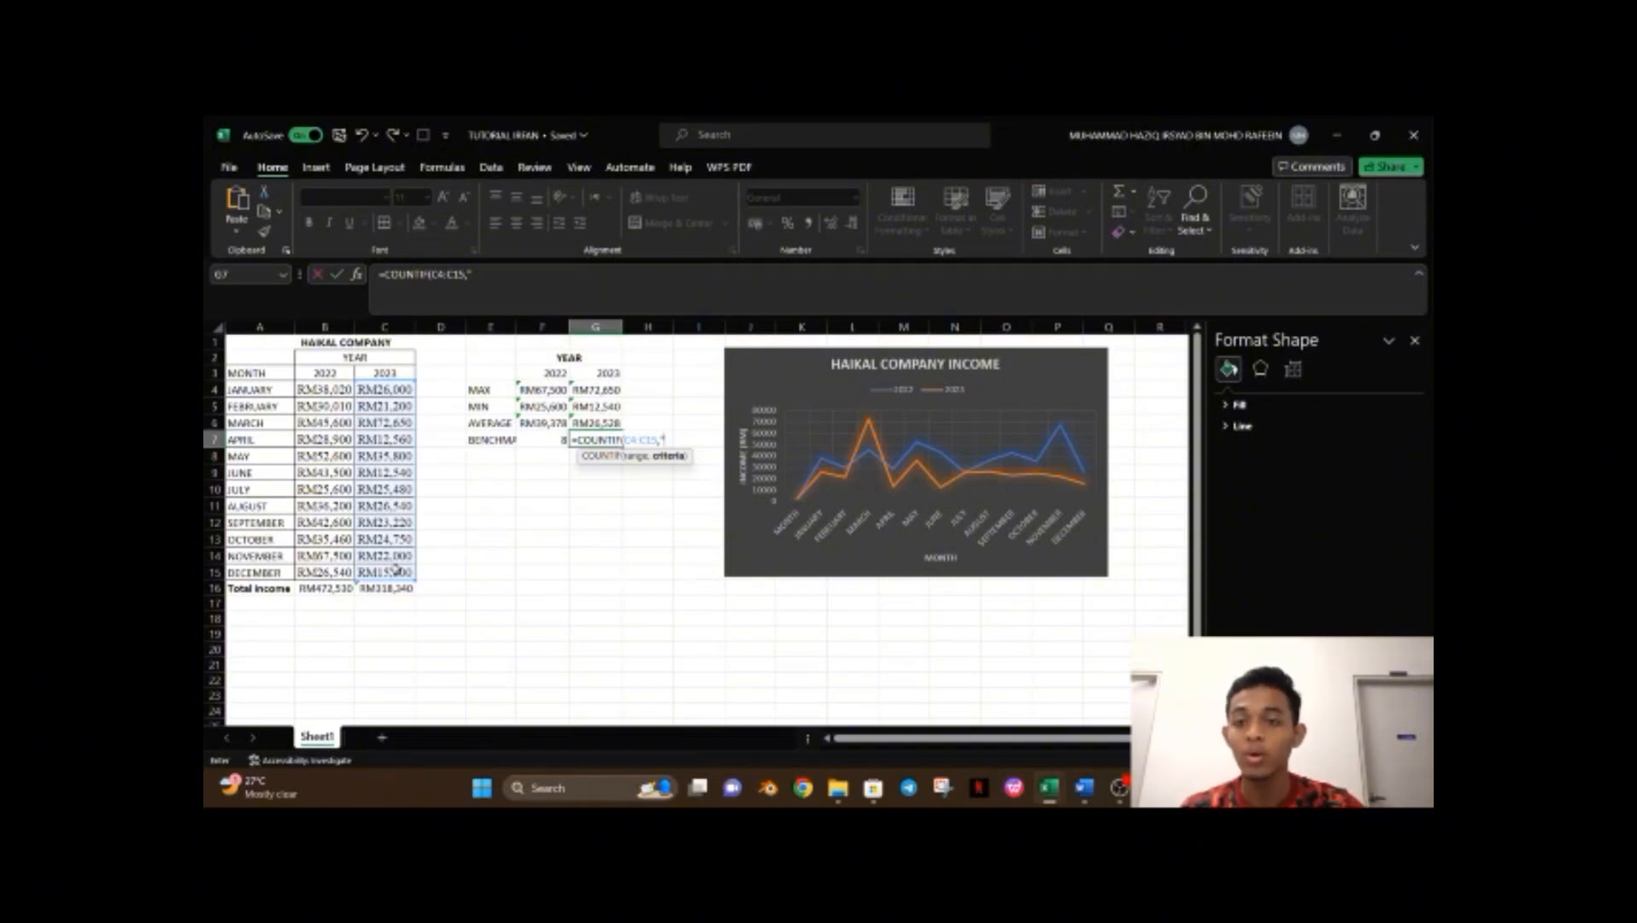
{"action": "type", "text": "\">="}
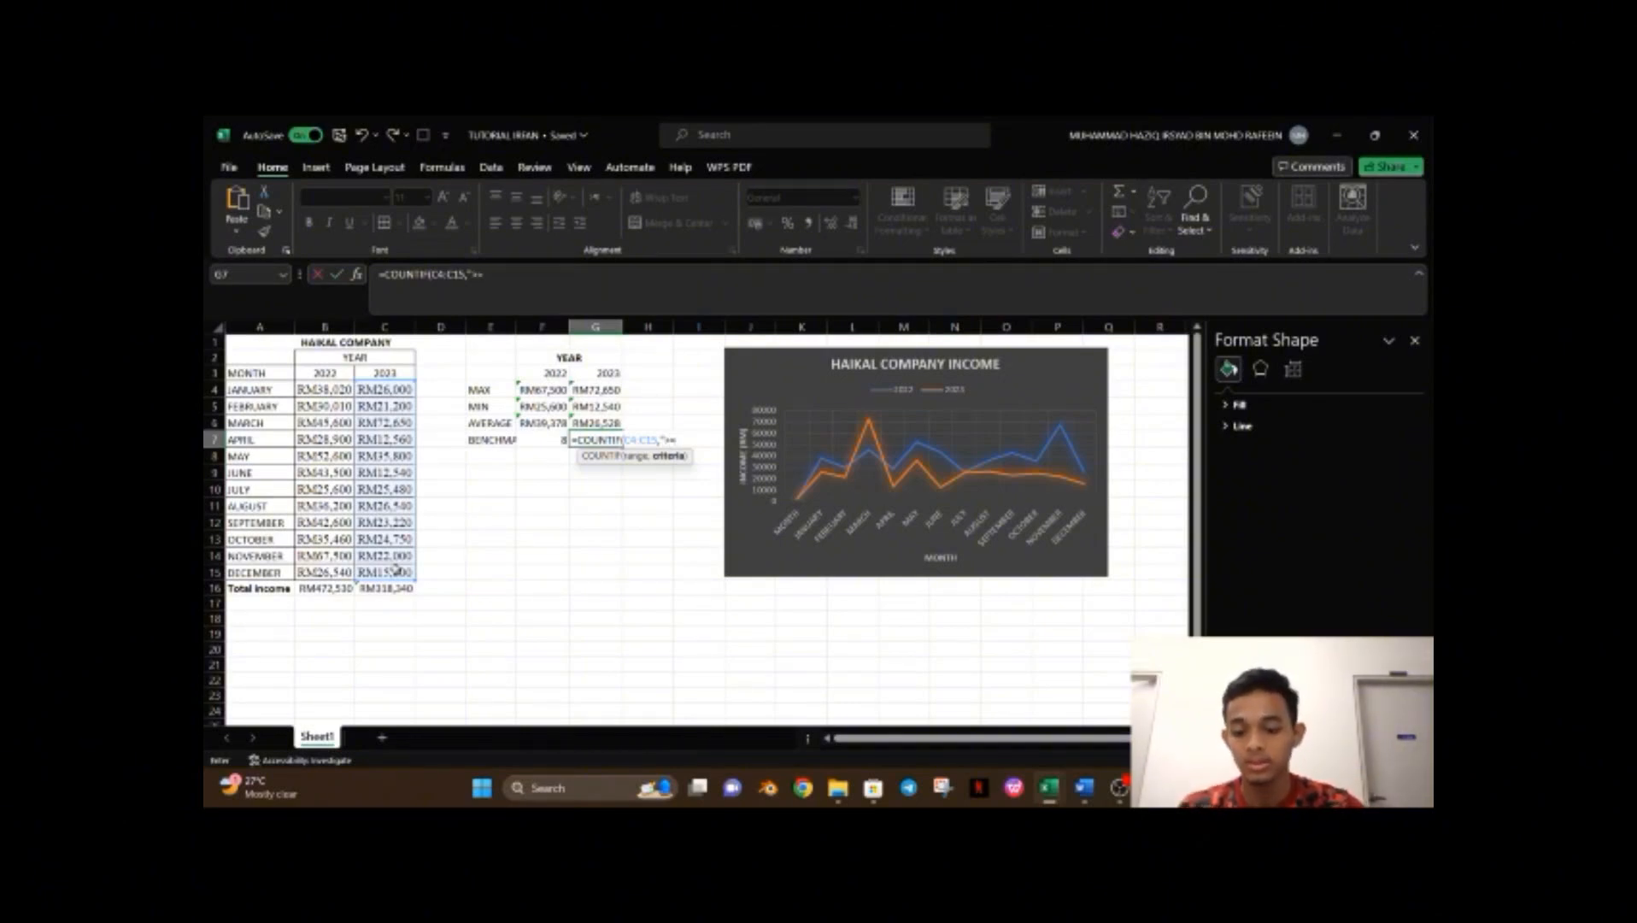
{"action": "type", "text": "RM"}
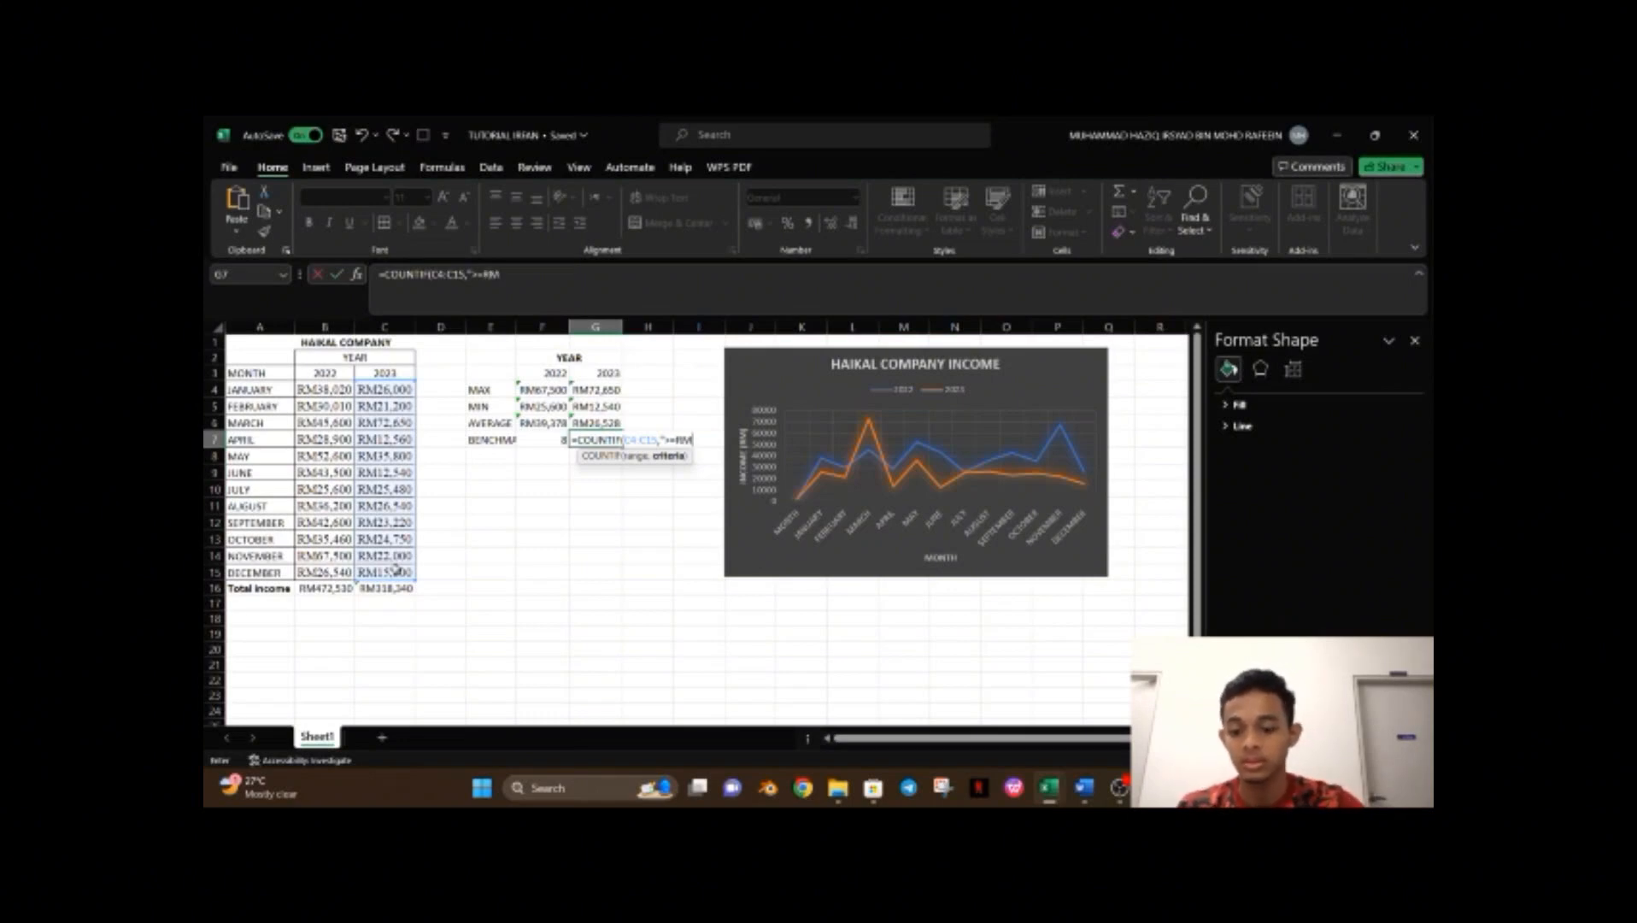
{"action": "type", "text": "35000"}
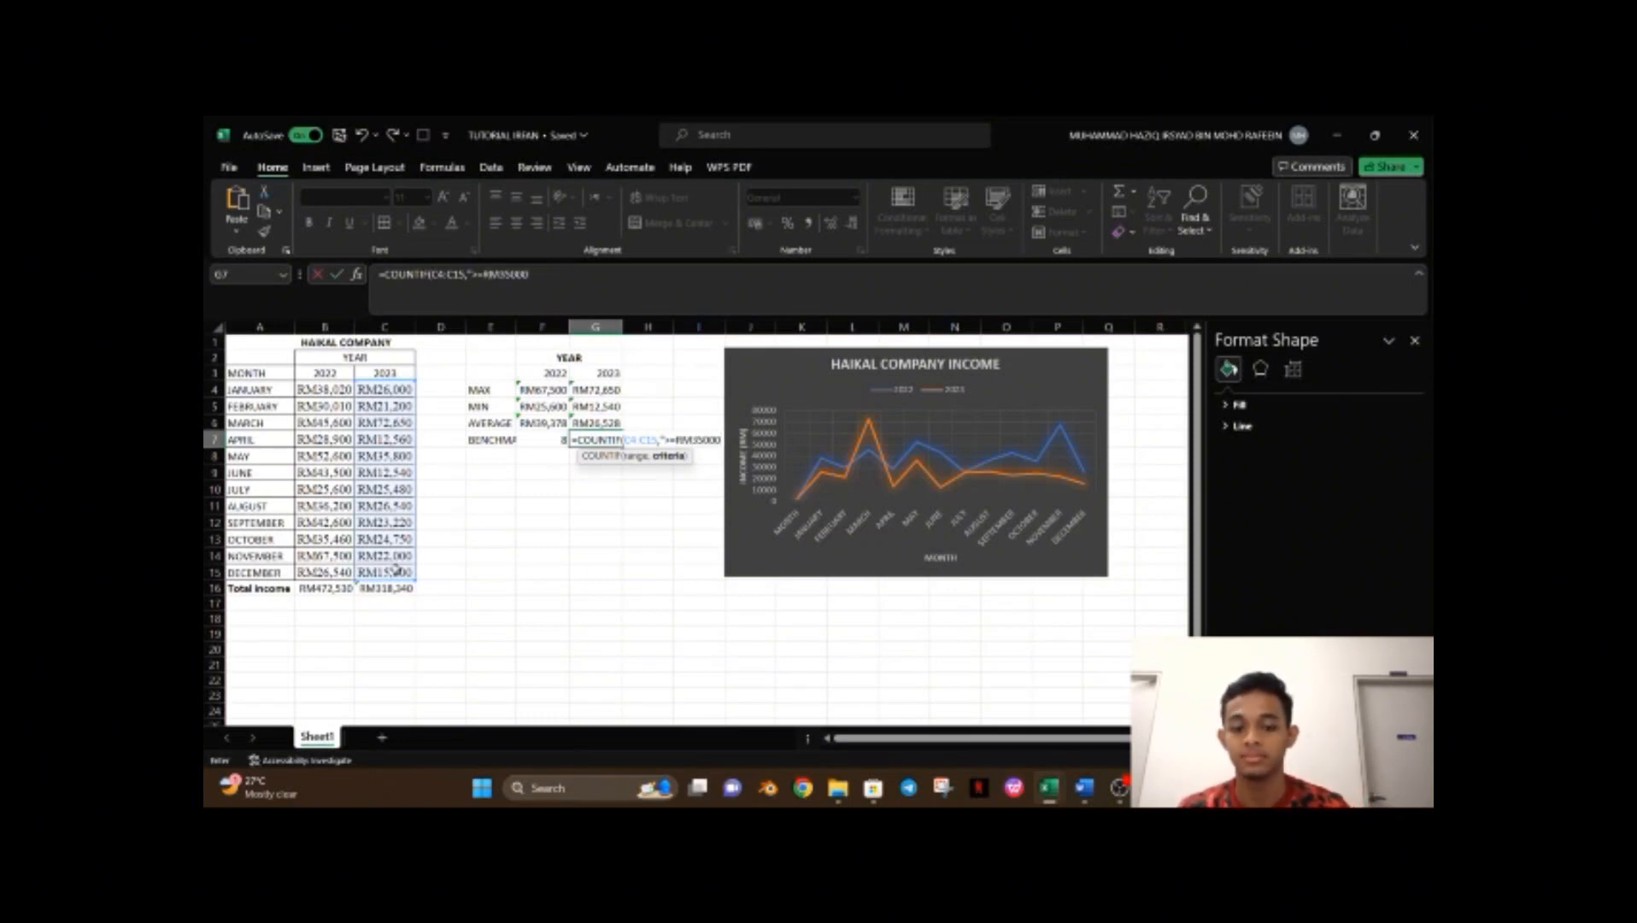
{"action": "type", "text": "\")"}
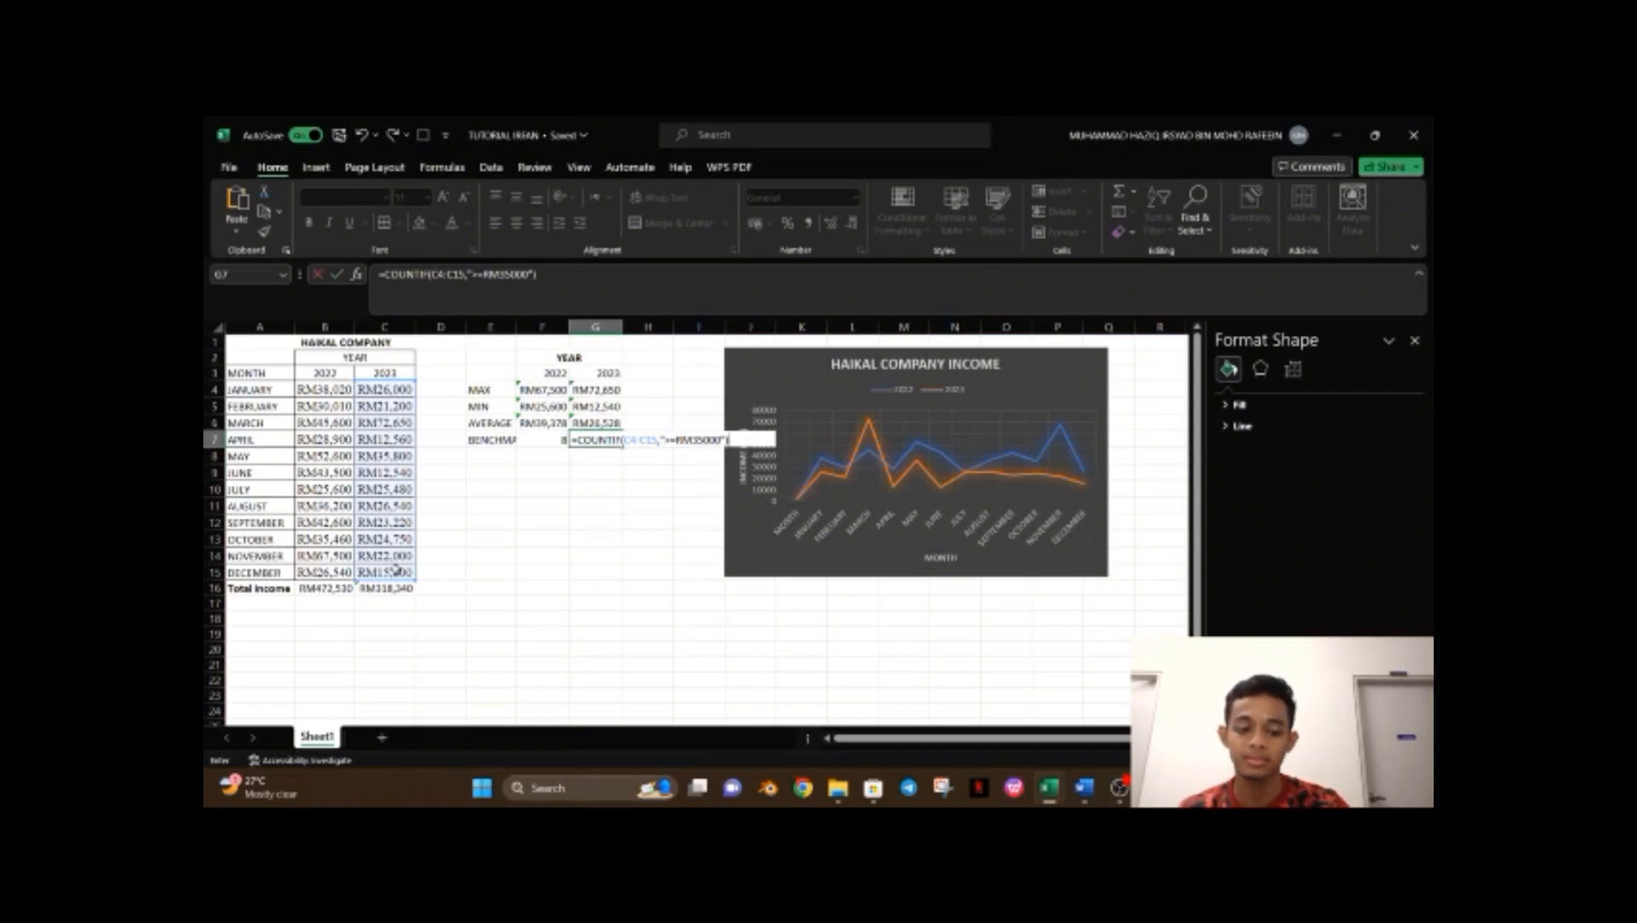
{"action": "key", "text": "Return"}
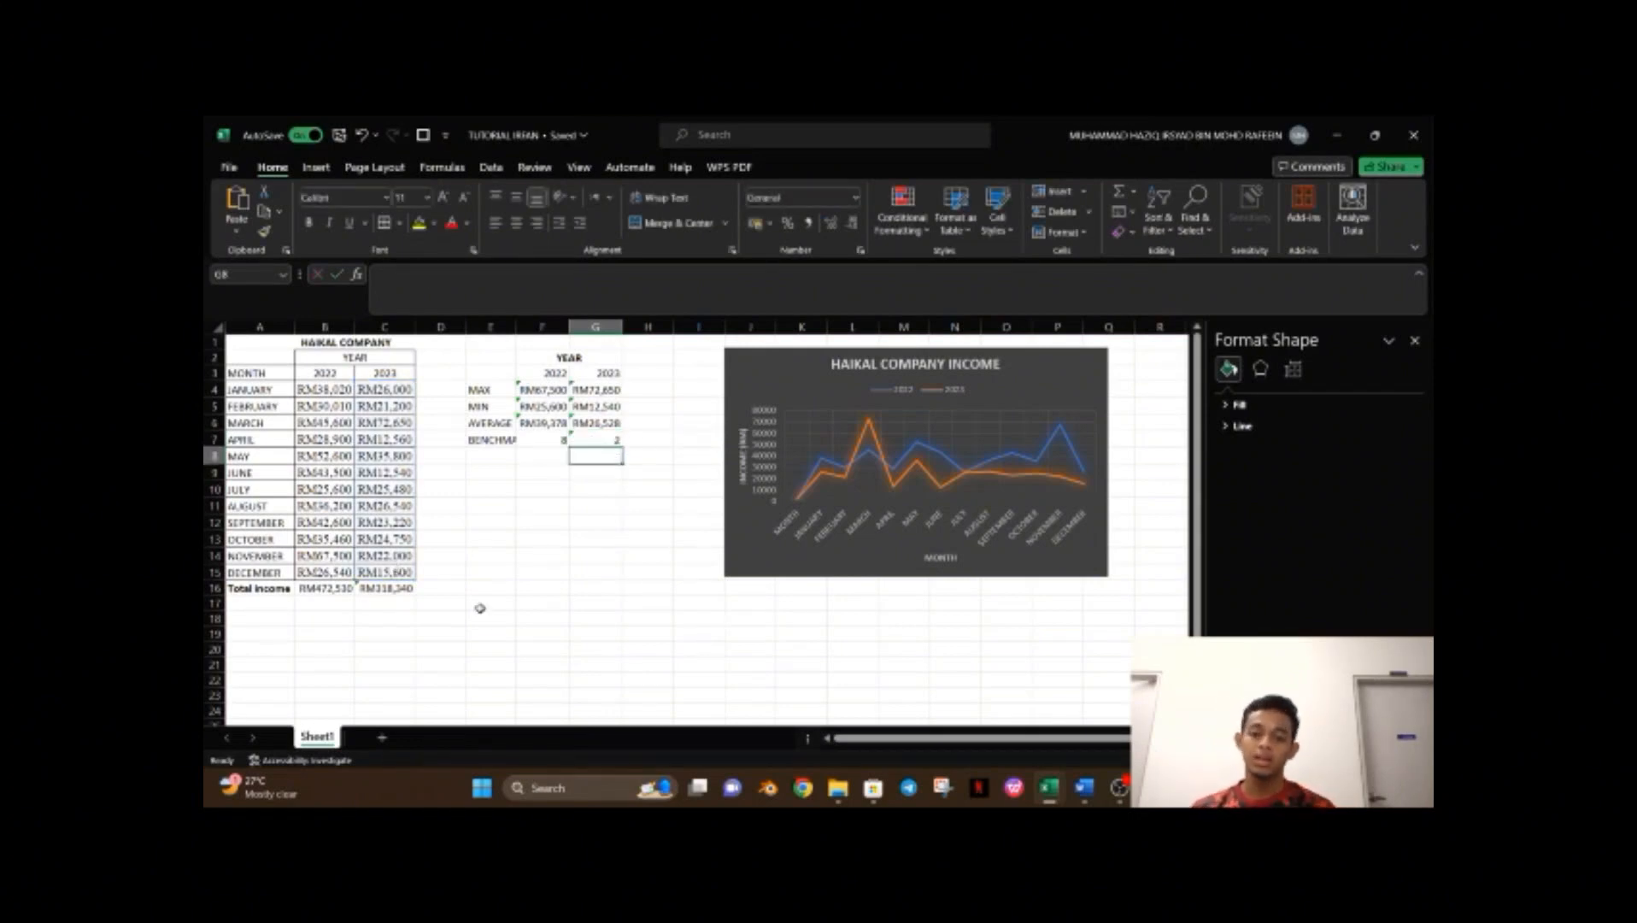